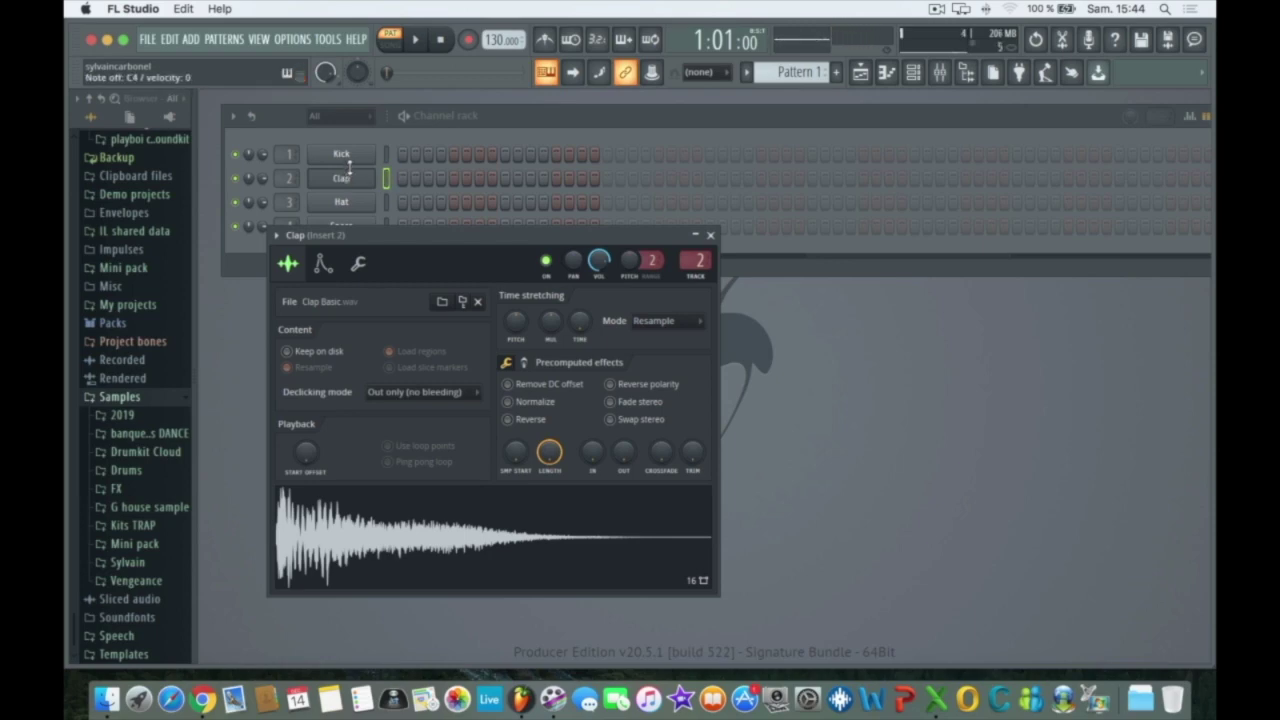
{"action": "left_click", "coordinate": [345, 155]}
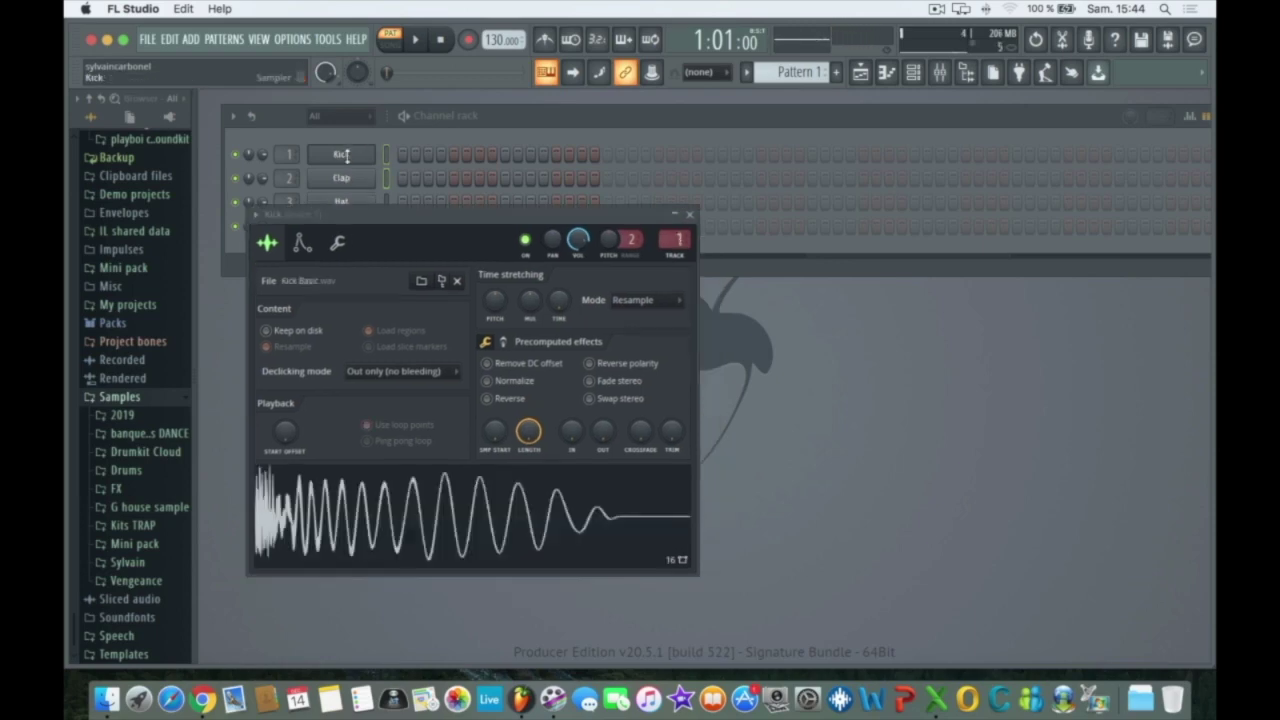
{"action": "left_click", "coordinate": [690, 215]}
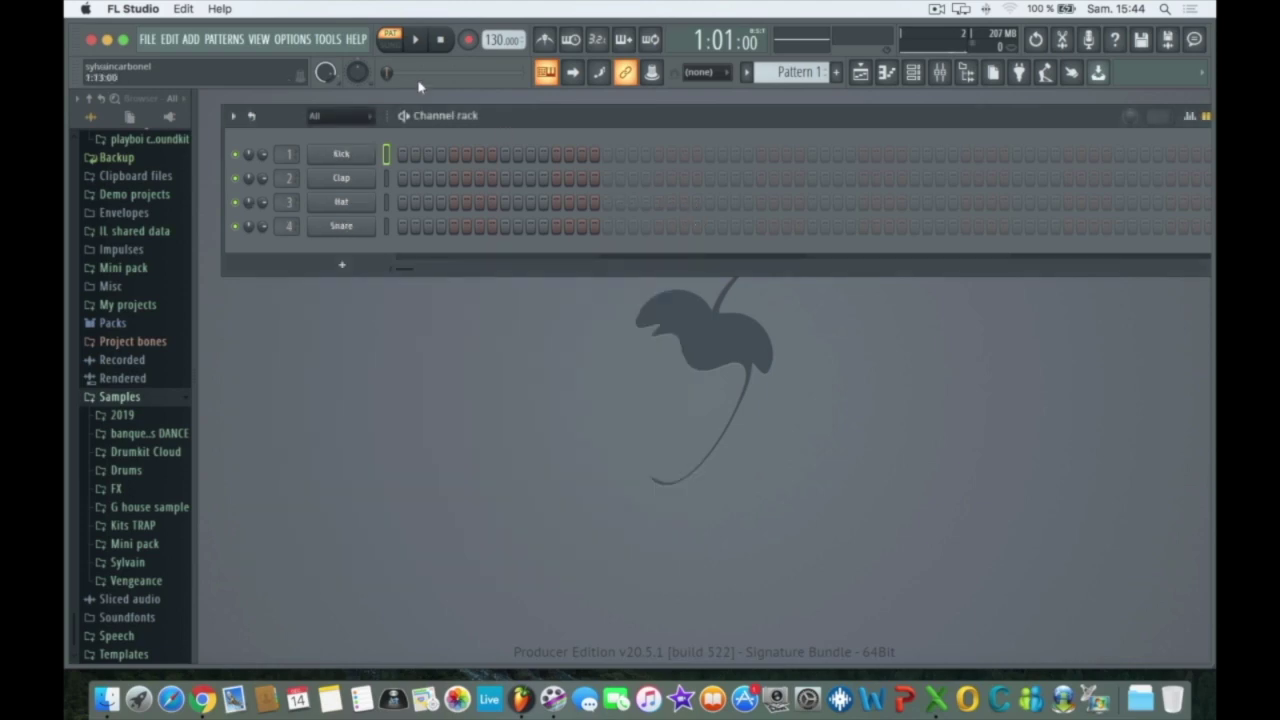
Step: Set the project tempo to 100 BPM and turn on the metronome, playing the empty pattern briefly to hear it
{"action": "left_click_drag", "start_coordinate": [502, 40], "coordinate": [502, 52]}
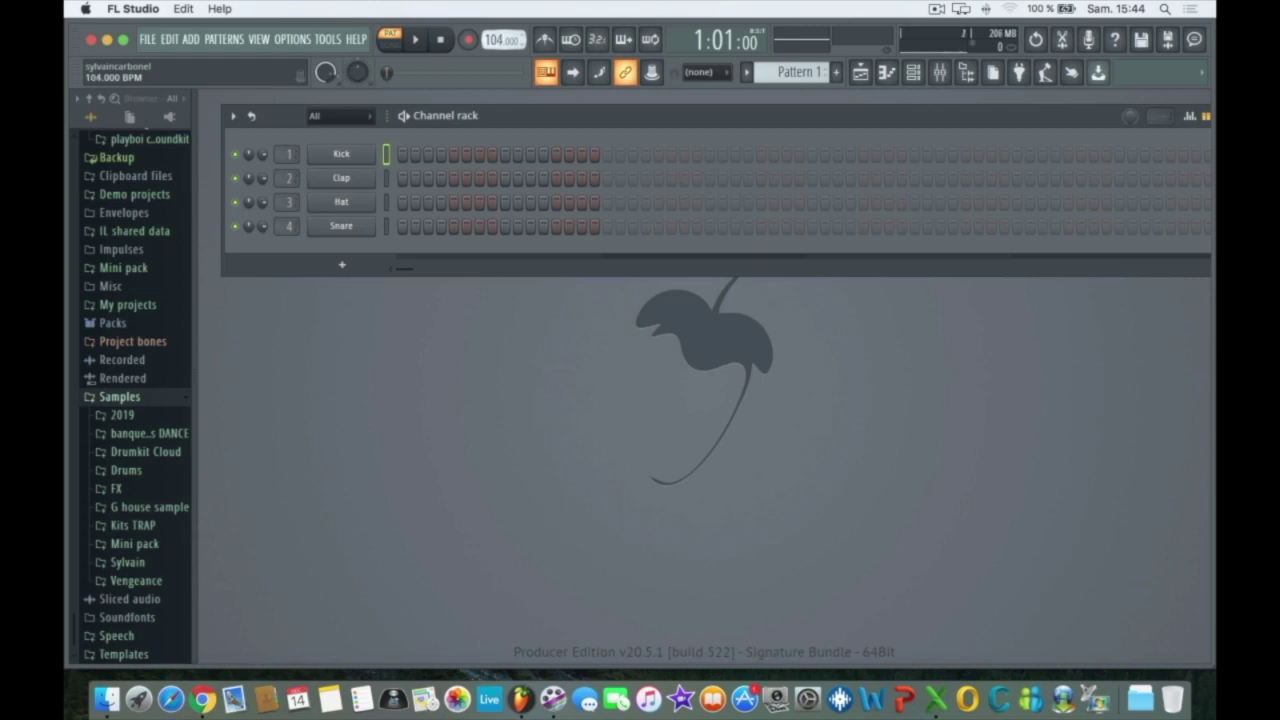
{"action": "left_click", "coordinate": [542, 47]}
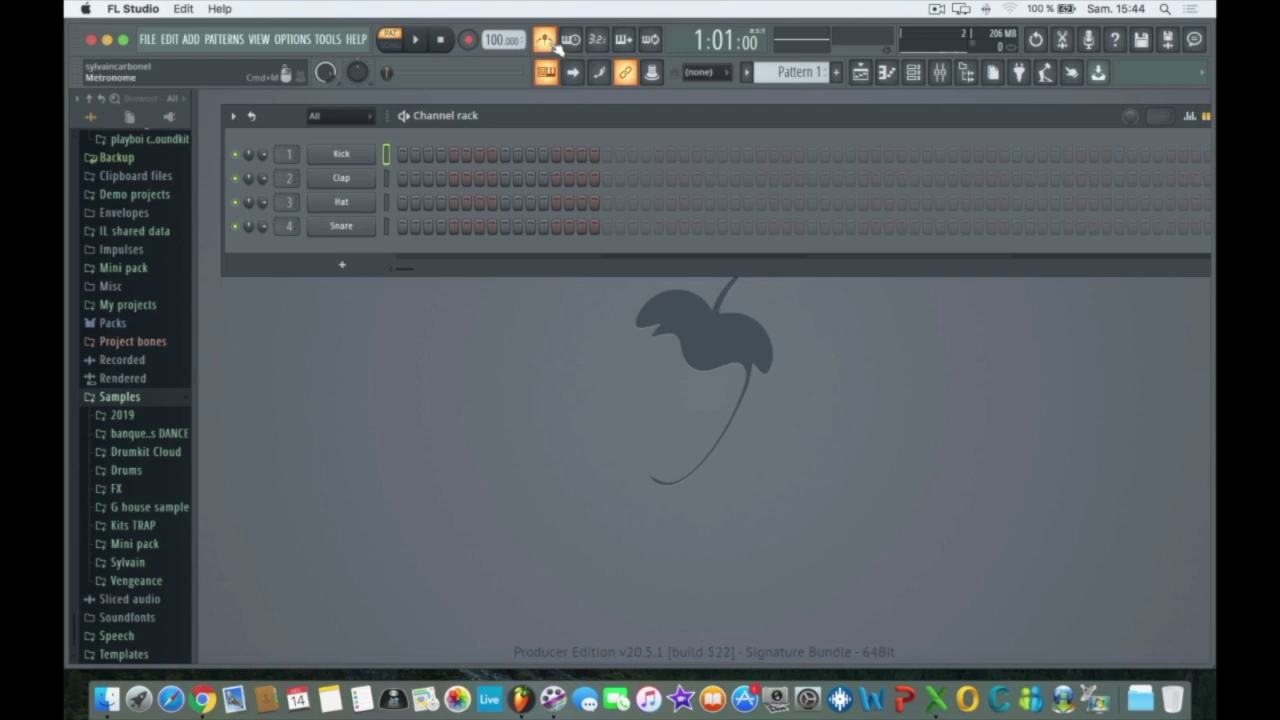
{"action": "key", "text": "space"}
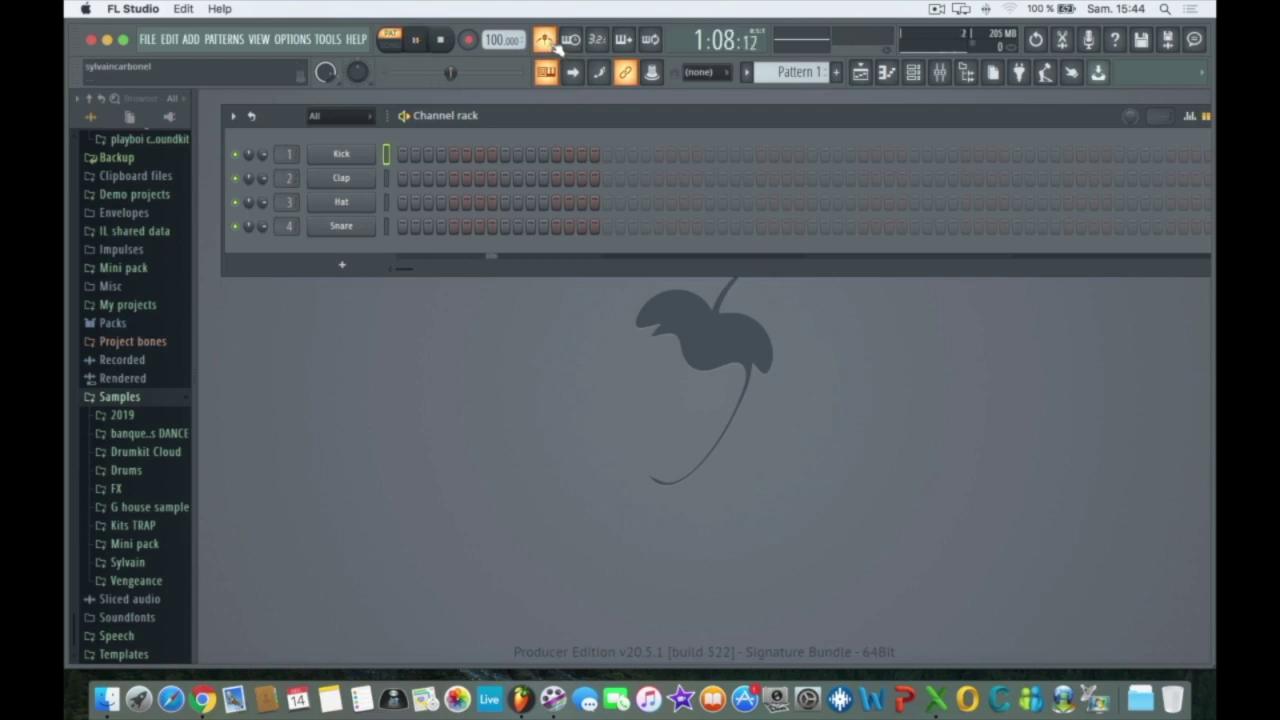
{"action": "key", "text": "space"}
Step: Enable the countdown before recording and set the precount duration to 1 bar
{"action": "left_click", "coordinate": [601, 44]}
{"action": "right_click", "coordinate": [603, 43]}
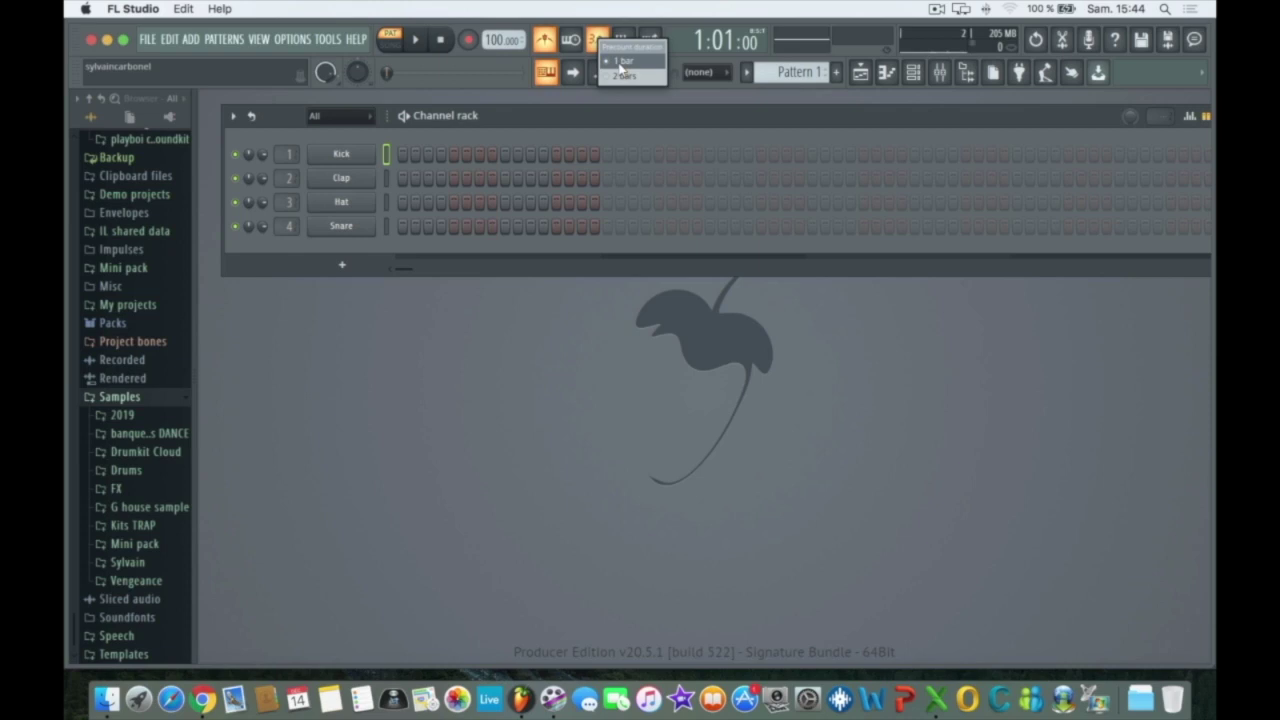
{"action": "left_click", "coordinate": [620, 66]}
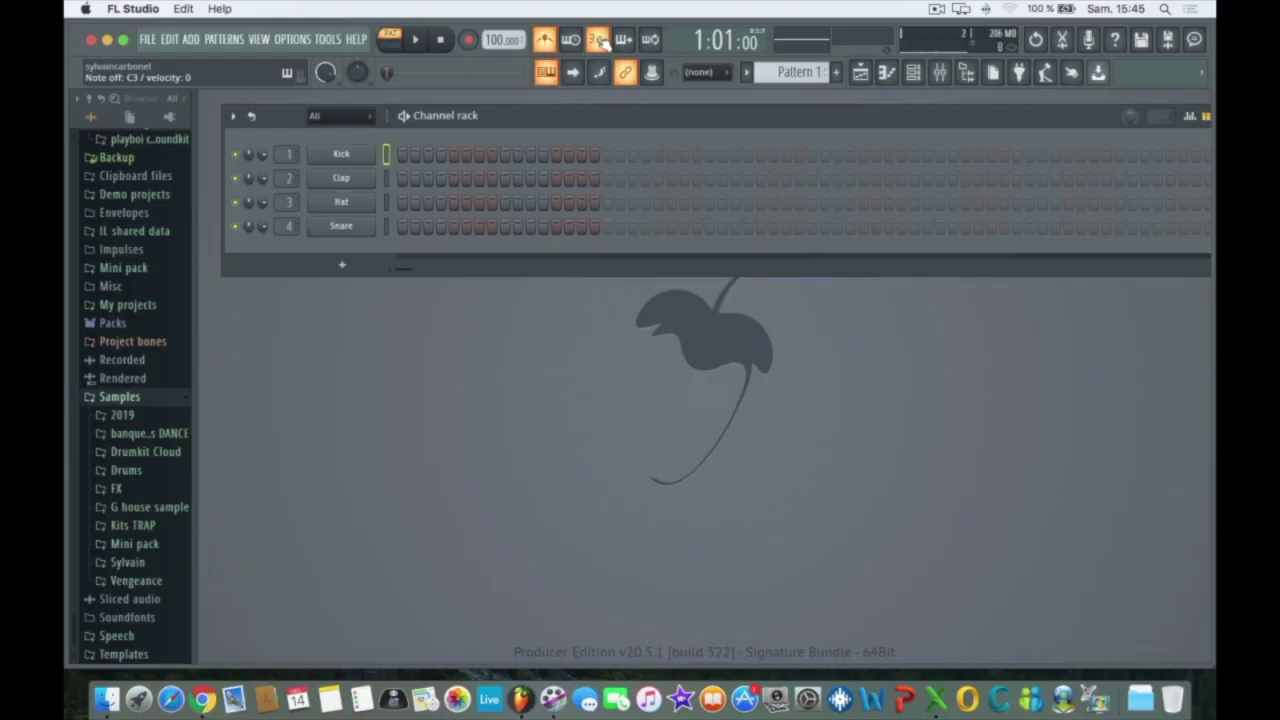
Step: Record four kick hits live on C3 into Pattern 1 and open them in the Kick channel's piano roll
{"action": "left_click", "coordinate": [362, 154]}
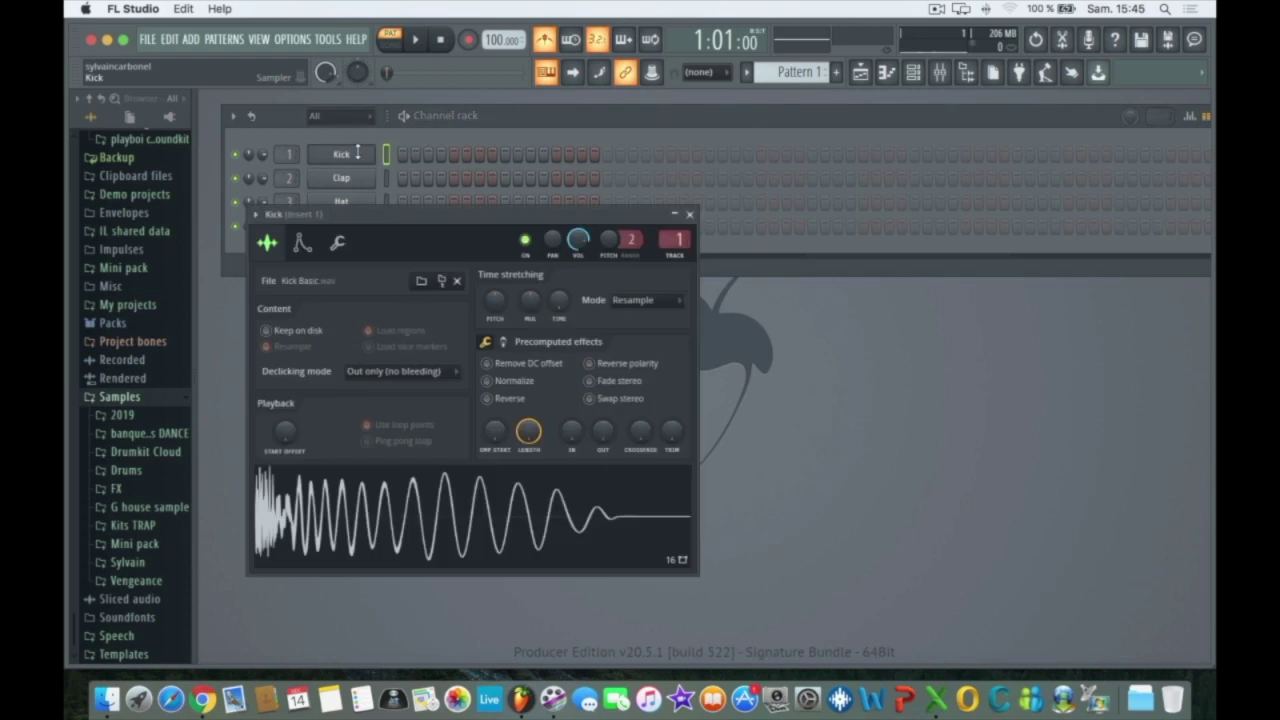
{"action": "left_click", "coordinate": [470, 40]}
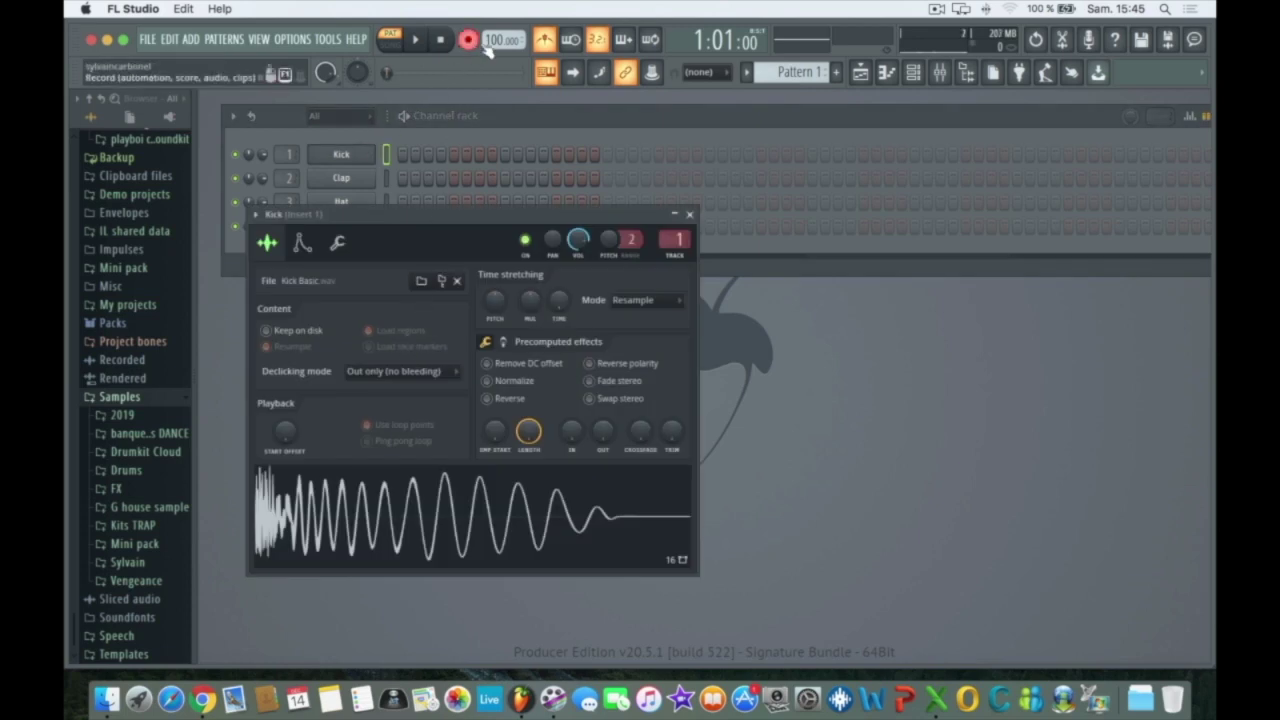
{"action": "left_click", "coordinate": [417, 46]}
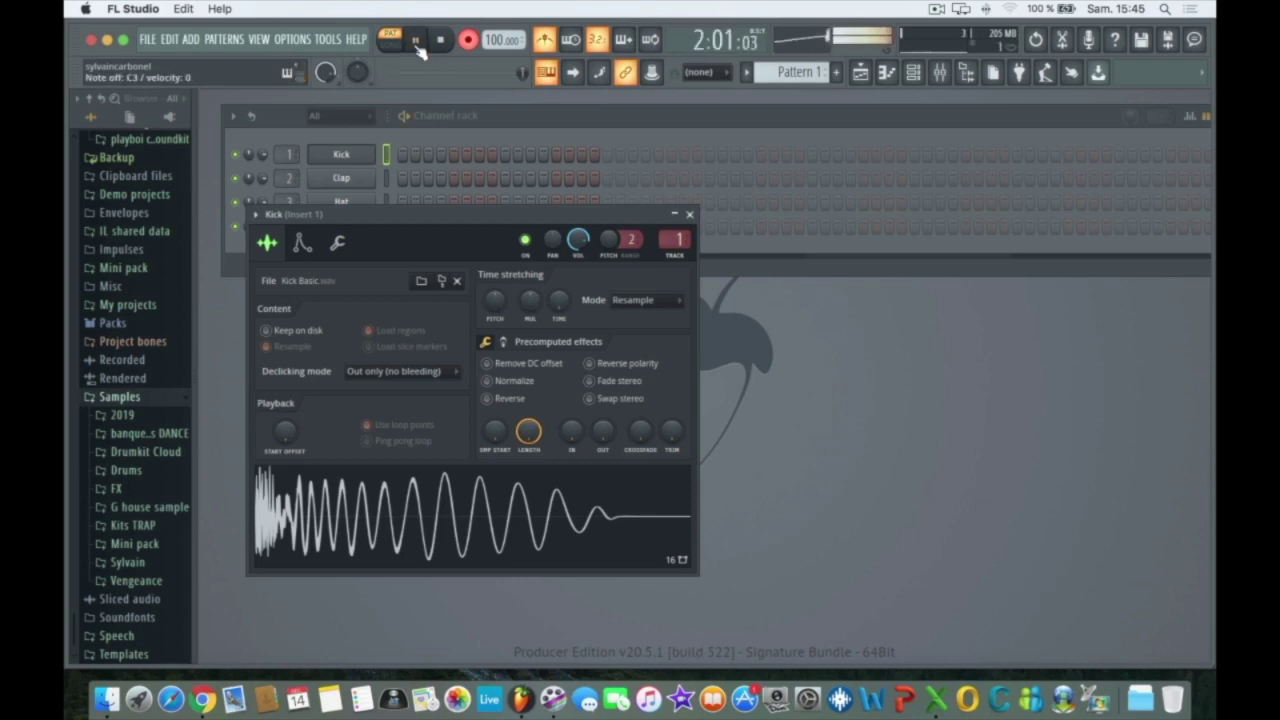
{"action": "left_click", "coordinate": [416, 42]}
{"action": "left_click", "coordinate": [440, 162]}
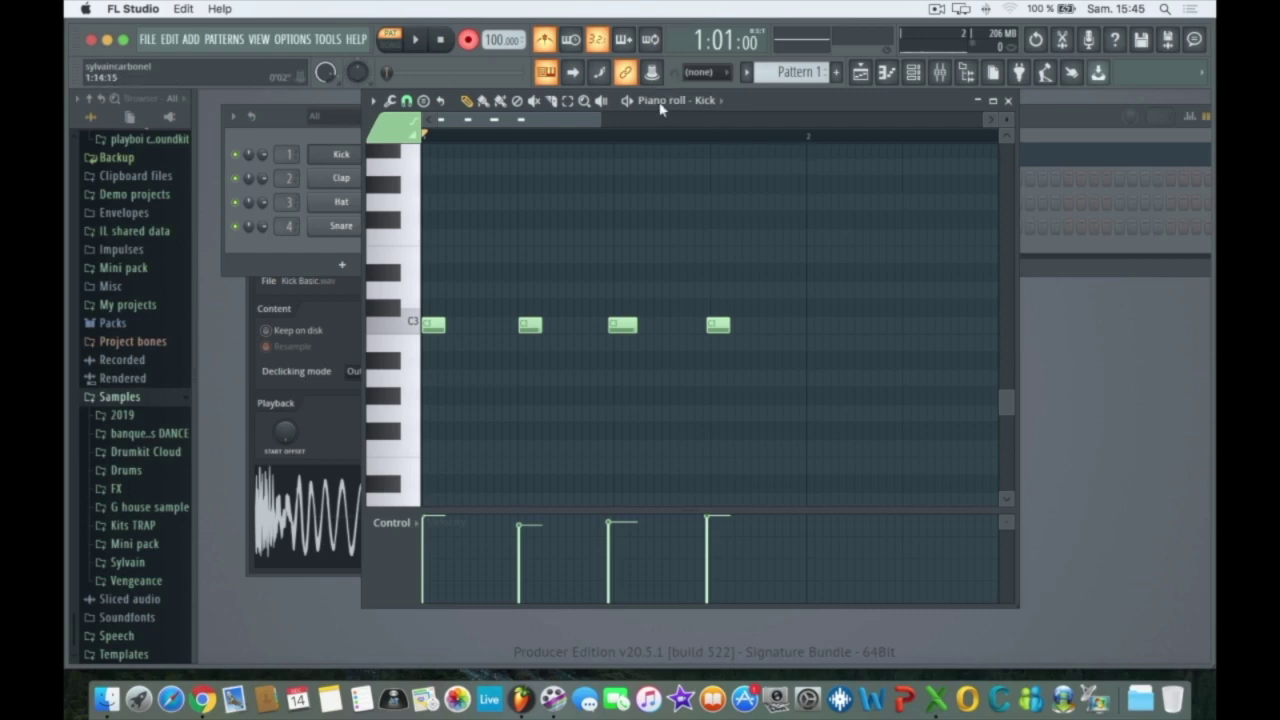
Step: Examine up close how each recorded kick note lines up with the piano roll grid
{"action": "left_click_drag", "start_coordinate": [426, 298], "coordinate": [448, 361]}
{"action": "left_click_drag", "start_coordinate": [478, 305], "coordinate": [683, 301]}
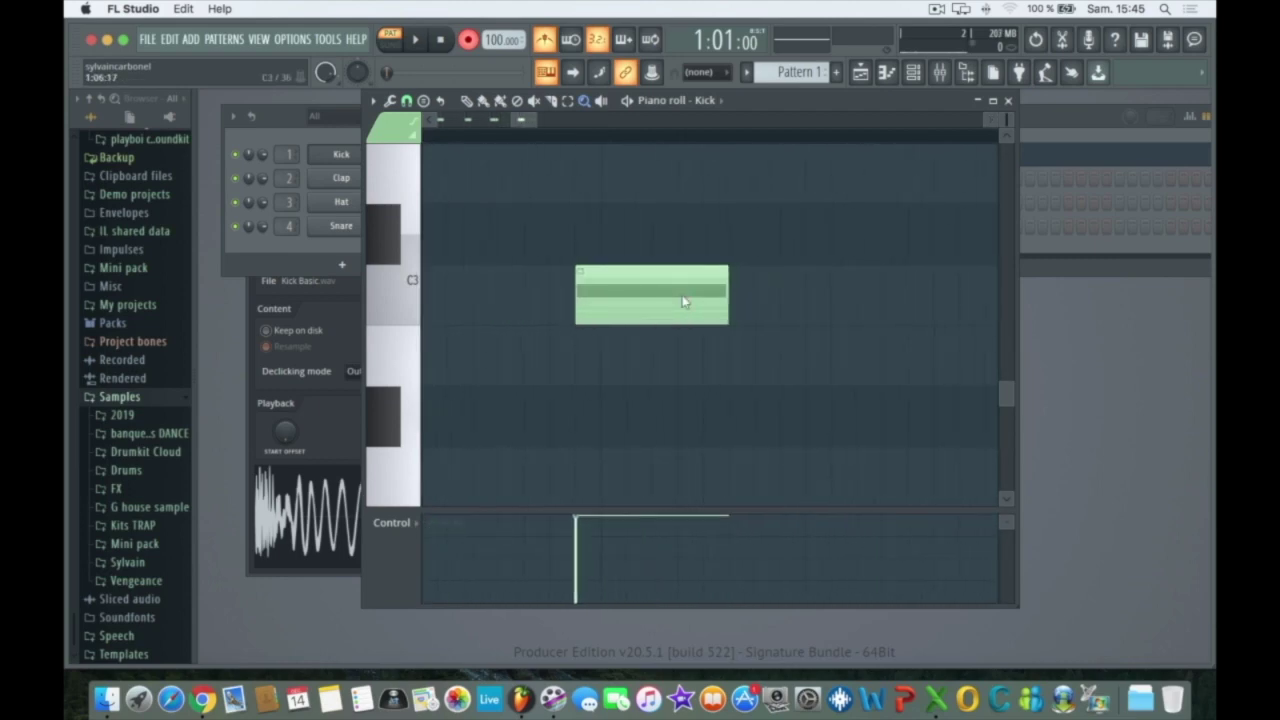
{"action": "scroll", "coordinate": [645, 299], "scroll_direction": "left", "scroll_amount": 5}
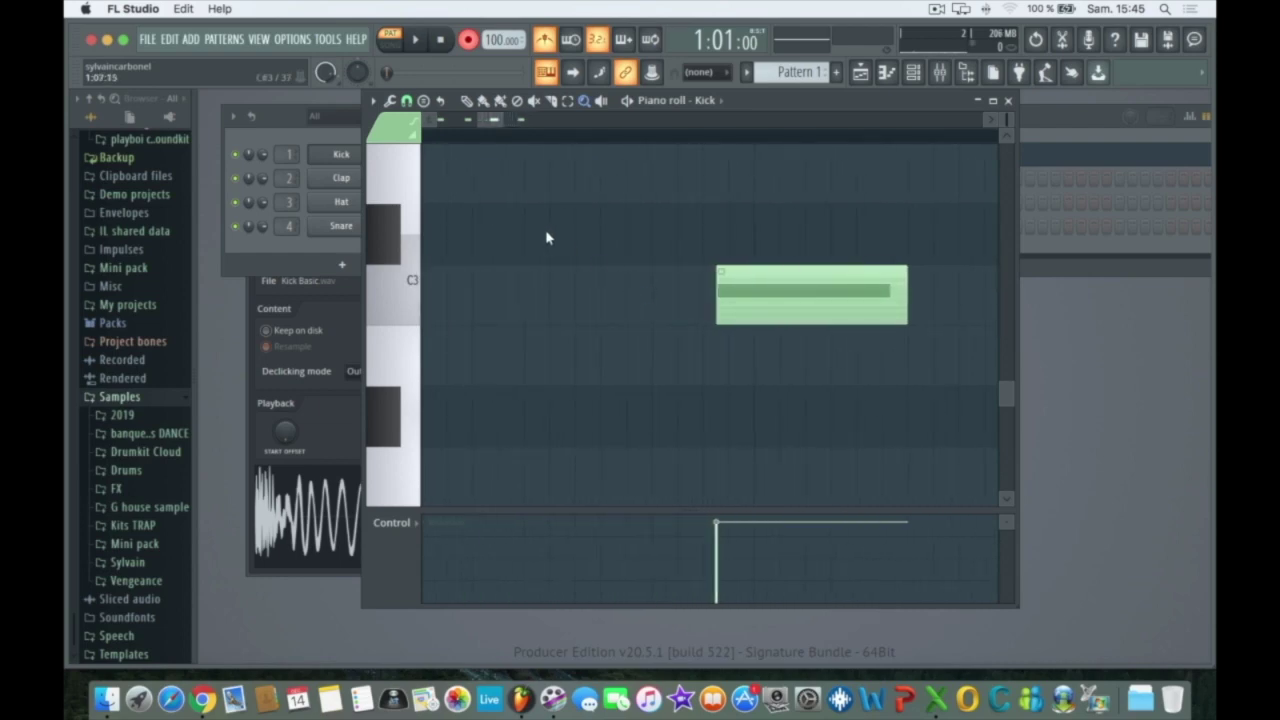
{"action": "scroll", "coordinate": [546, 237], "scroll_direction": "left", "scroll_amount": 8}
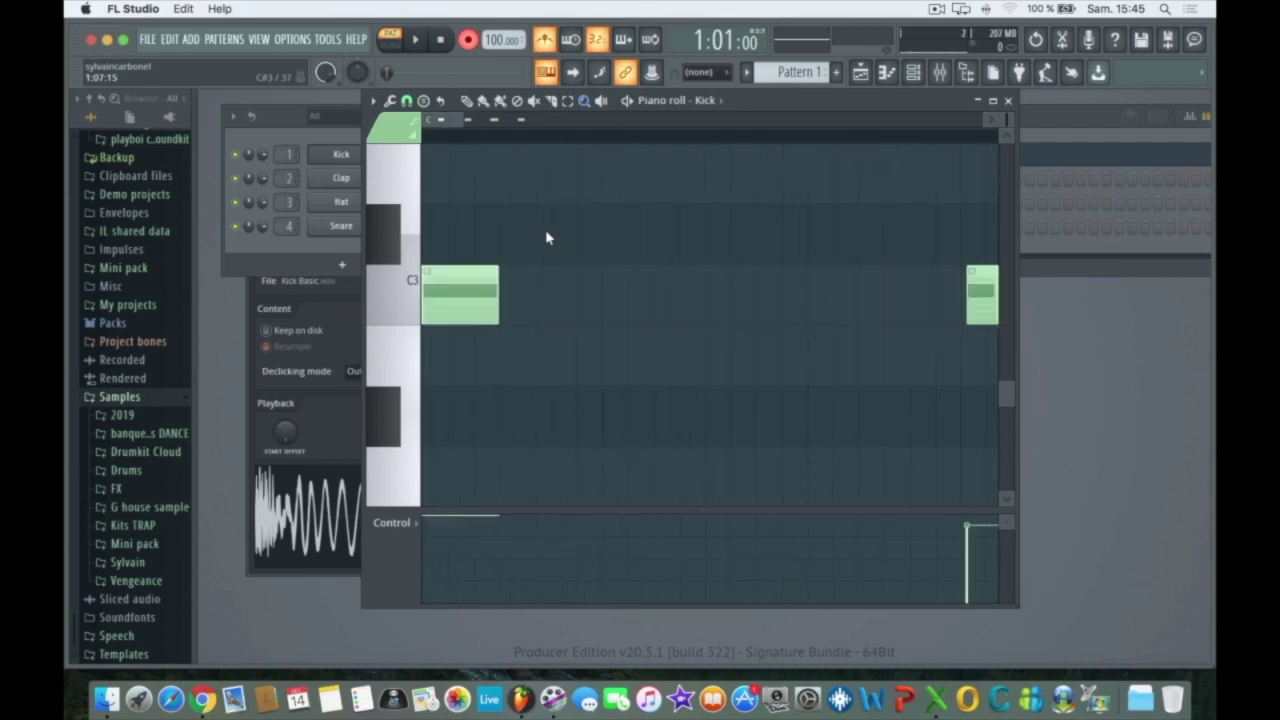
{"action": "scroll", "coordinate": [546, 237], "scroll_direction": "right", "scroll_amount": 1}
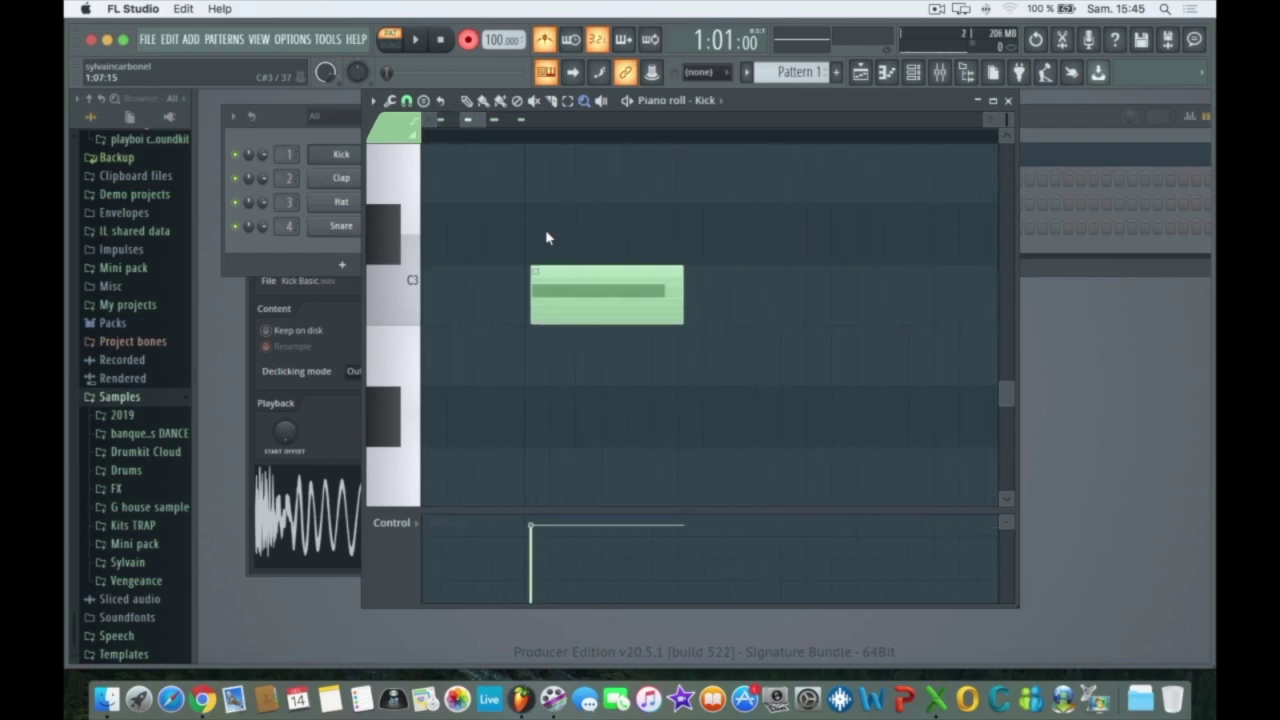
{"action": "right_click", "coordinate": [570, 299]}
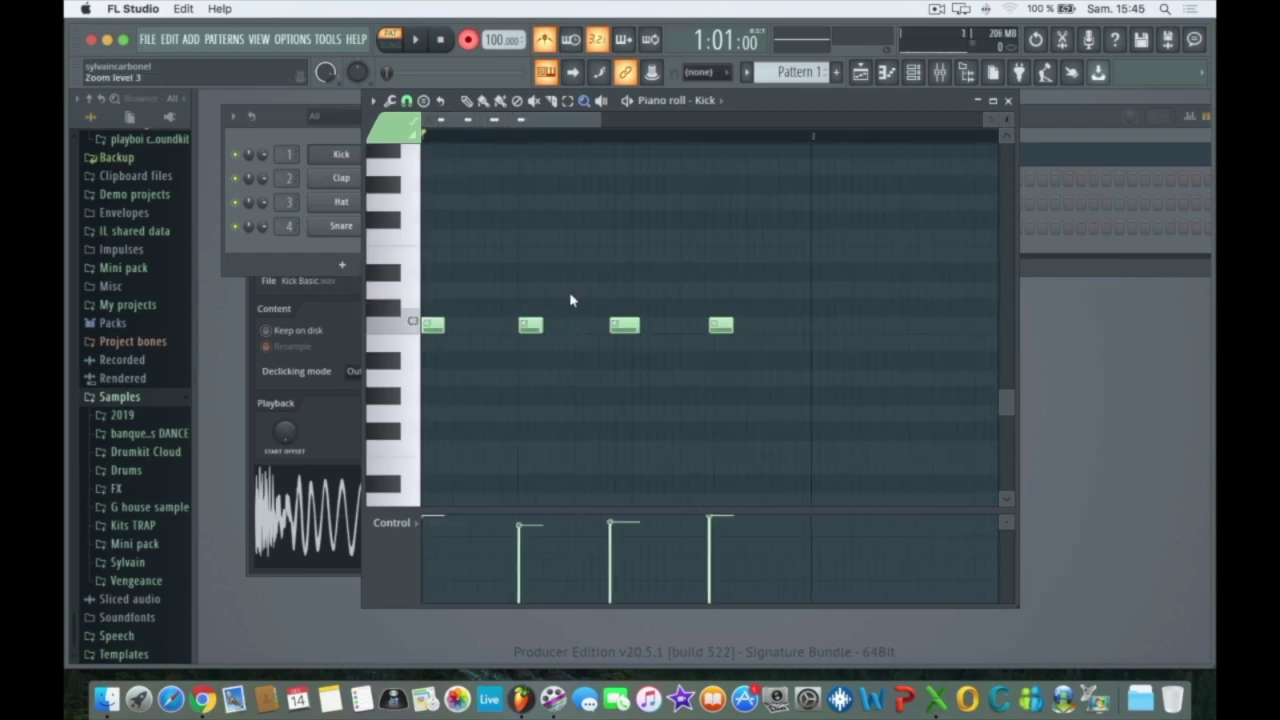
Step: Delete the second recorded kick note and redraw it on C3 at 1:05:00 with a length of 0:01:12
{"action": "left_click", "coordinate": [529, 330]}
{"action": "left_click", "coordinate": [466, 100]}
{"action": "right_click", "coordinate": [676, 300]}
{"action": "left_click", "coordinate": [679, 305]}
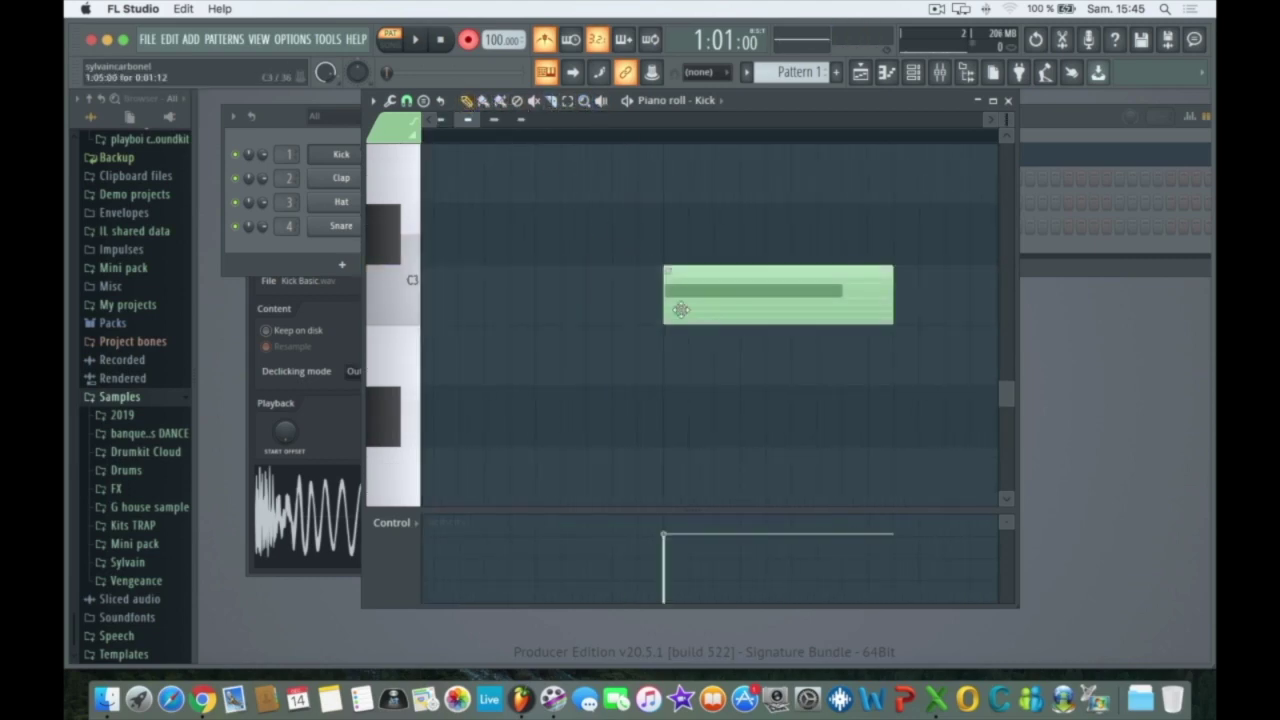
{"action": "right_click", "coordinate": [689, 313]}
{"action": "left_click", "coordinate": [675, 298]}
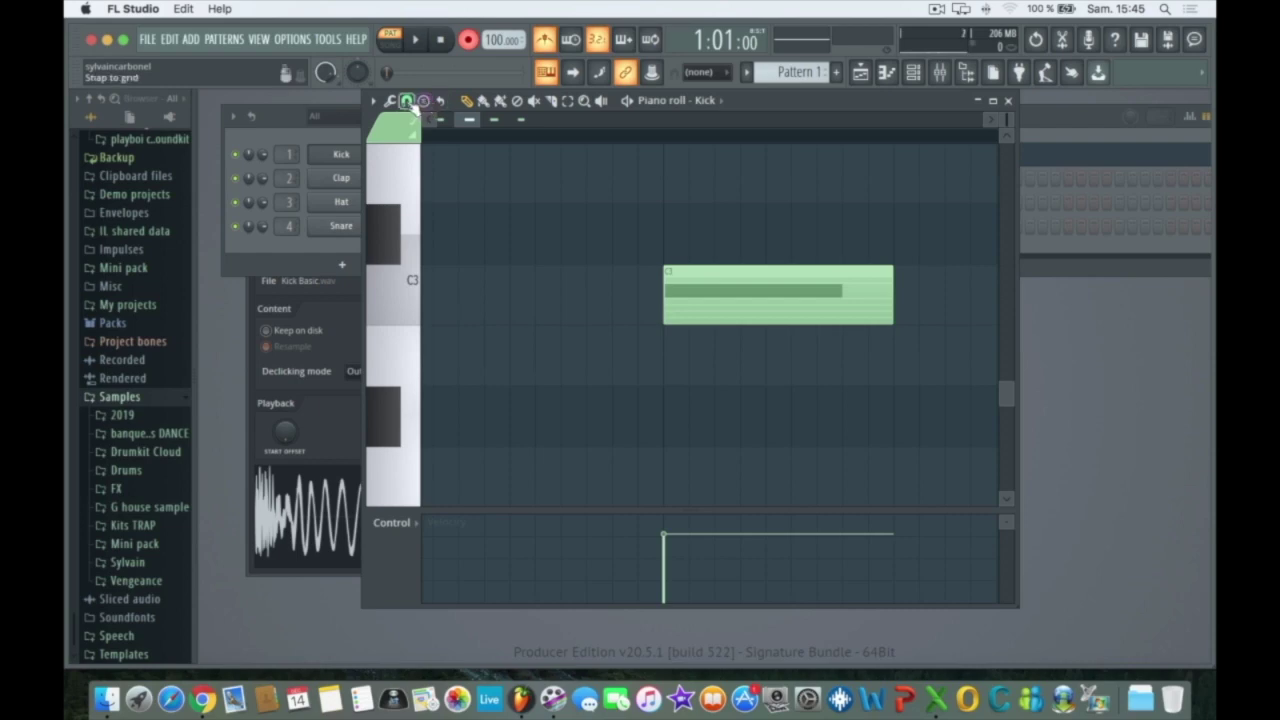
Step: Set the piano roll snap to (none) and try nudging the second kick note freely
{"action": "left_click", "coordinate": [406, 101]}
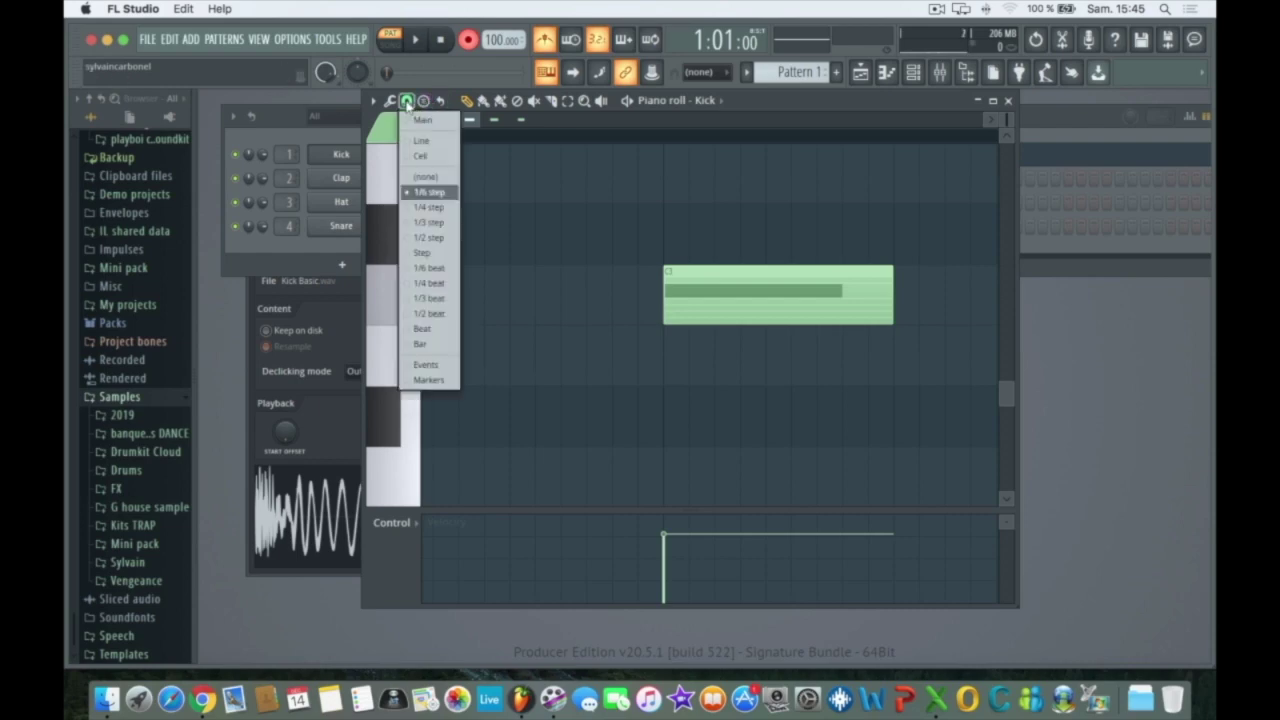
{"action": "left_click", "coordinate": [430, 180]}
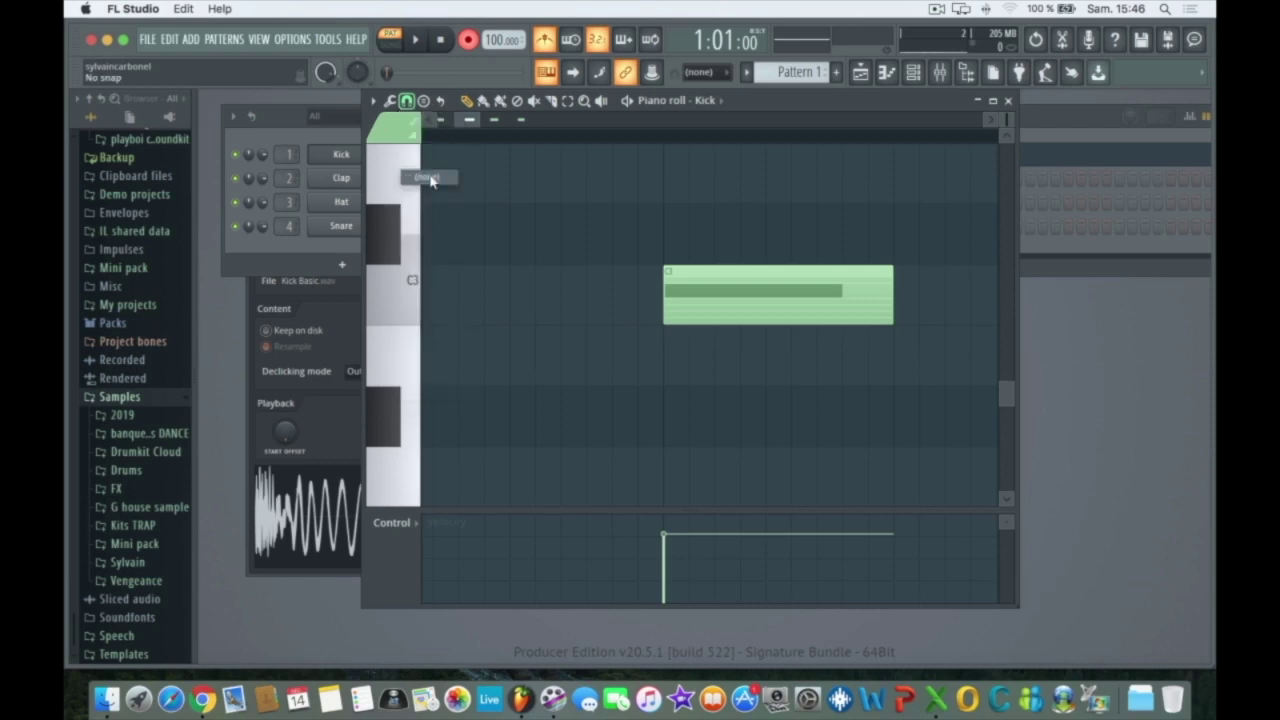
{"action": "mouse_move", "coordinate": [700, 287]}
{"action": "left_mouse_down"}
{"action": "mouse_move", "coordinate": [741, 287]}
{"action": "mouse_move", "coordinate": [653, 287]}
{"action": "mouse_move", "coordinate": [698, 287]}
{"action": "left_mouse_up"}
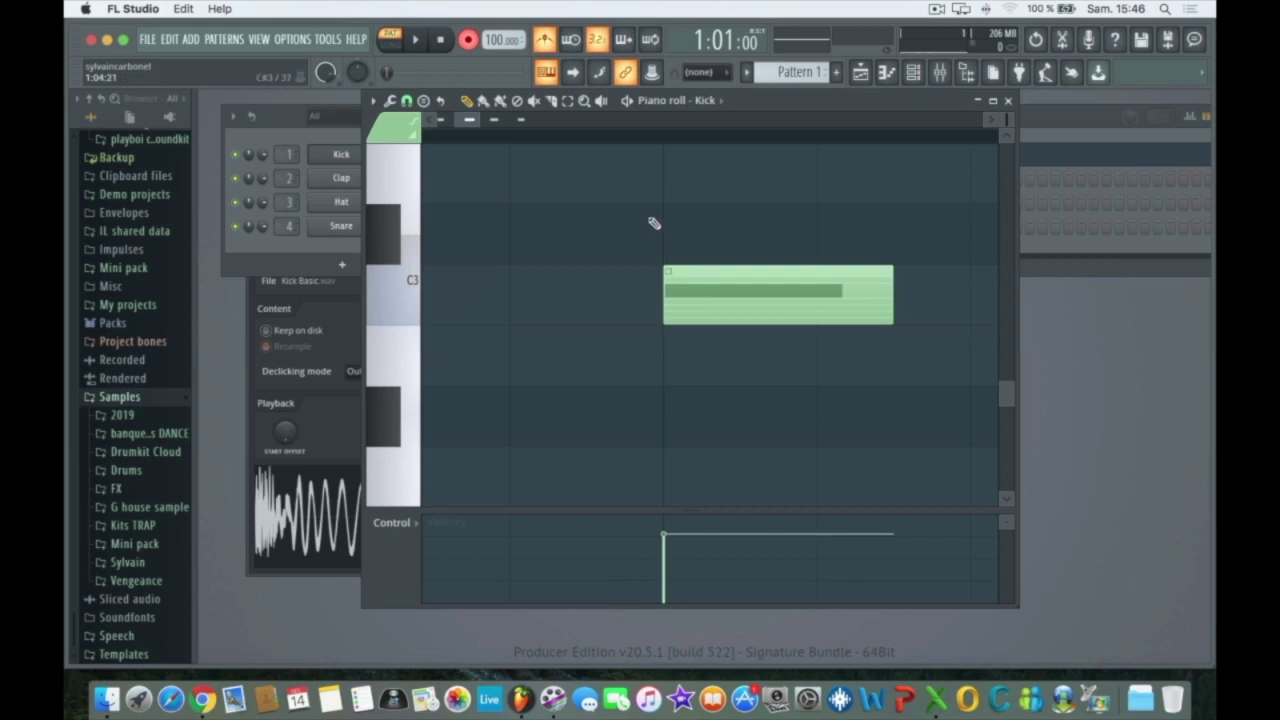
Step: Set the piano roll snap to 1/6 step and try moving the second kick note along that grid
{"action": "left_click", "coordinate": [406, 101]}
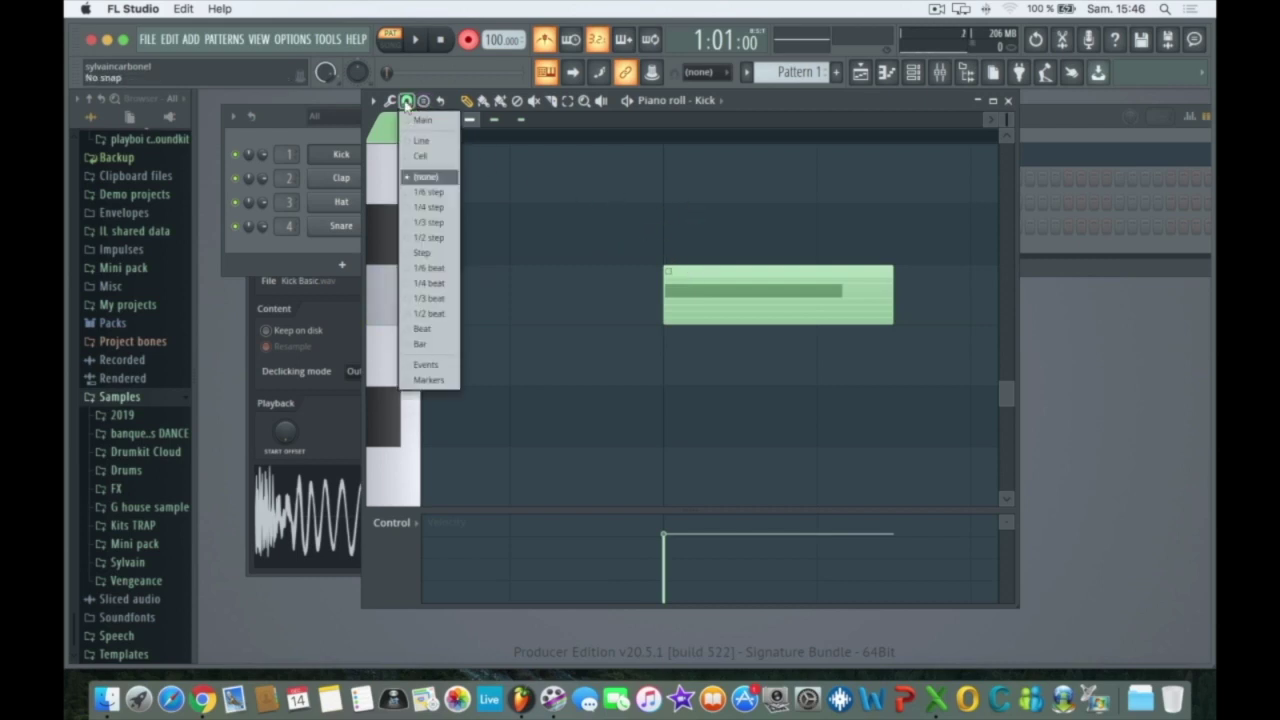
{"action": "left_click", "coordinate": [428, 207]}
{"action": "mouse_move", "coordinate": [723, 306]}
{"action": "left_mouse_down"}
{"action": "mouse_move", "coordinate": [698, 305]}
{"action": "mouse_move", "coordinate": [740, 296]}
{"action": "mouse_move", "coordinate": [726, 301]}
{"action": "left_mouse_up"}
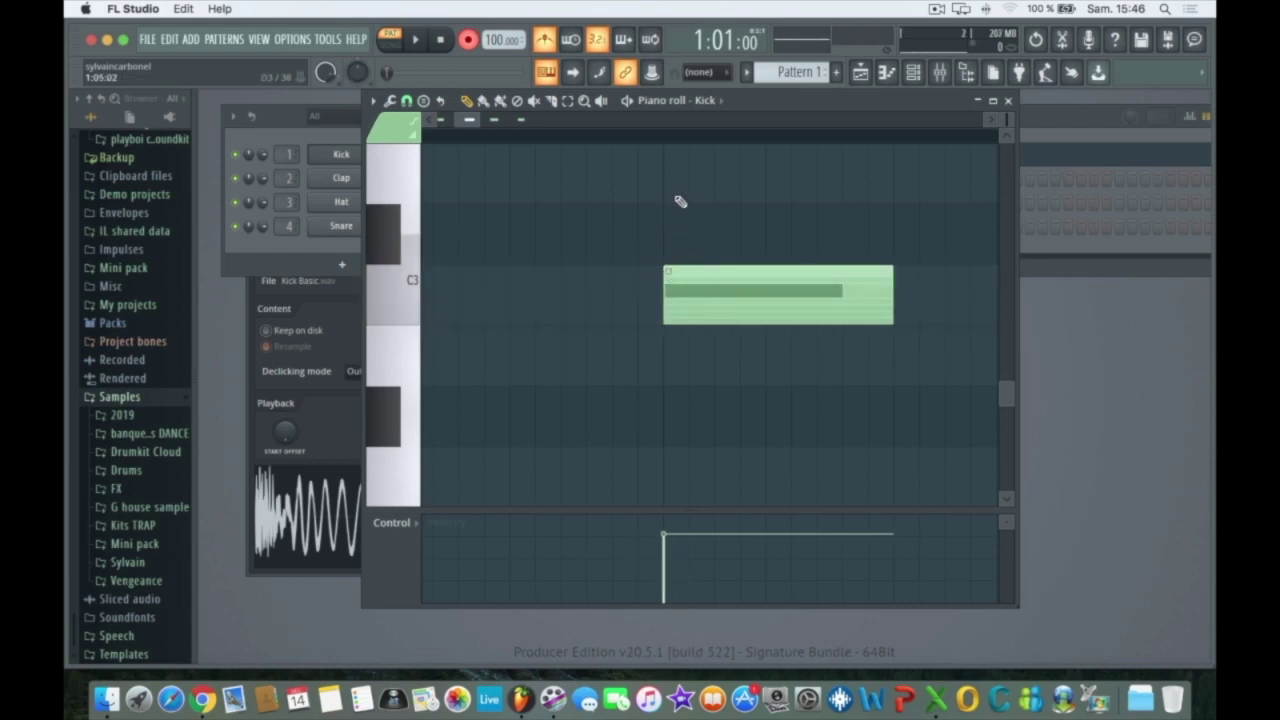
Step: Set the piano roll snap to 1/3 step and try moving the second kick note along that grid
{"action": "left_click", "coordinate": [406, 101]}
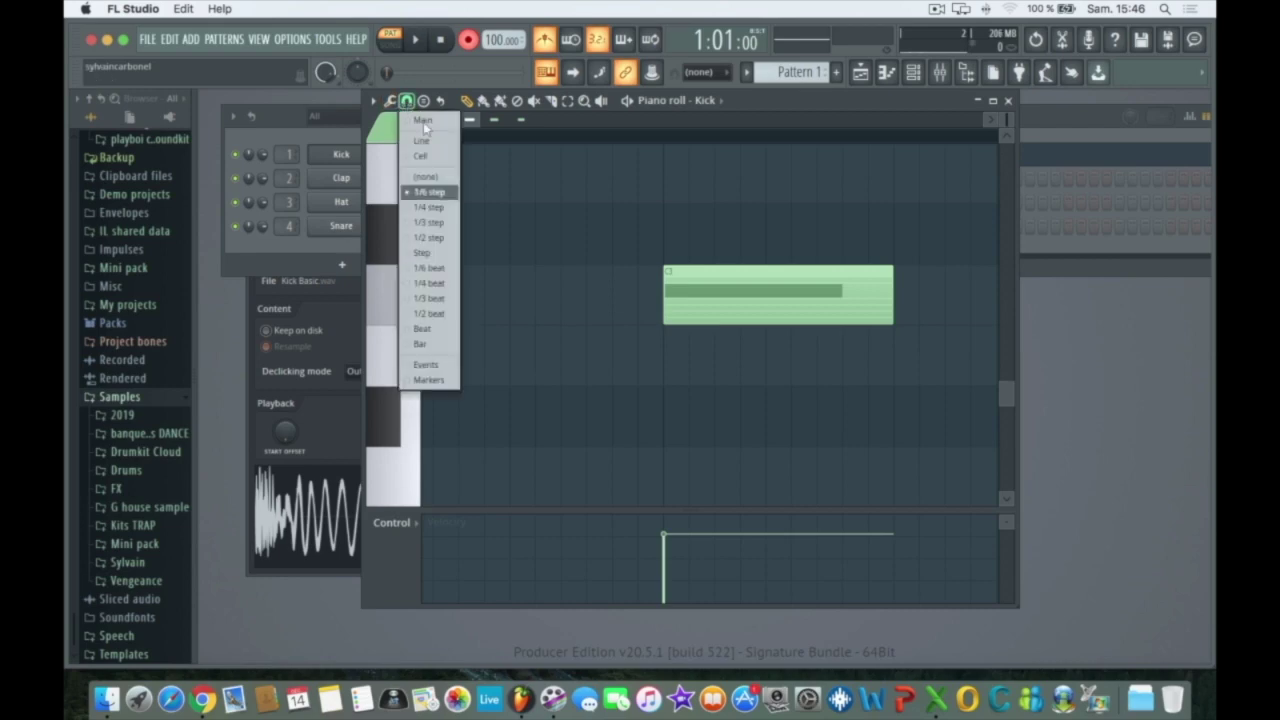
{"action": "left_click", "coordinate": [447, 224]}
{"action": "mouse_move", "coordinate": [739, 298]}
{"action": "left_mouse_down"}
{"action": "mouse_move", "coordinate": [789, 289]}
{"action": "mouse_move", "coordinate": [751, 289]}
{"action": "left_mouse_up"}
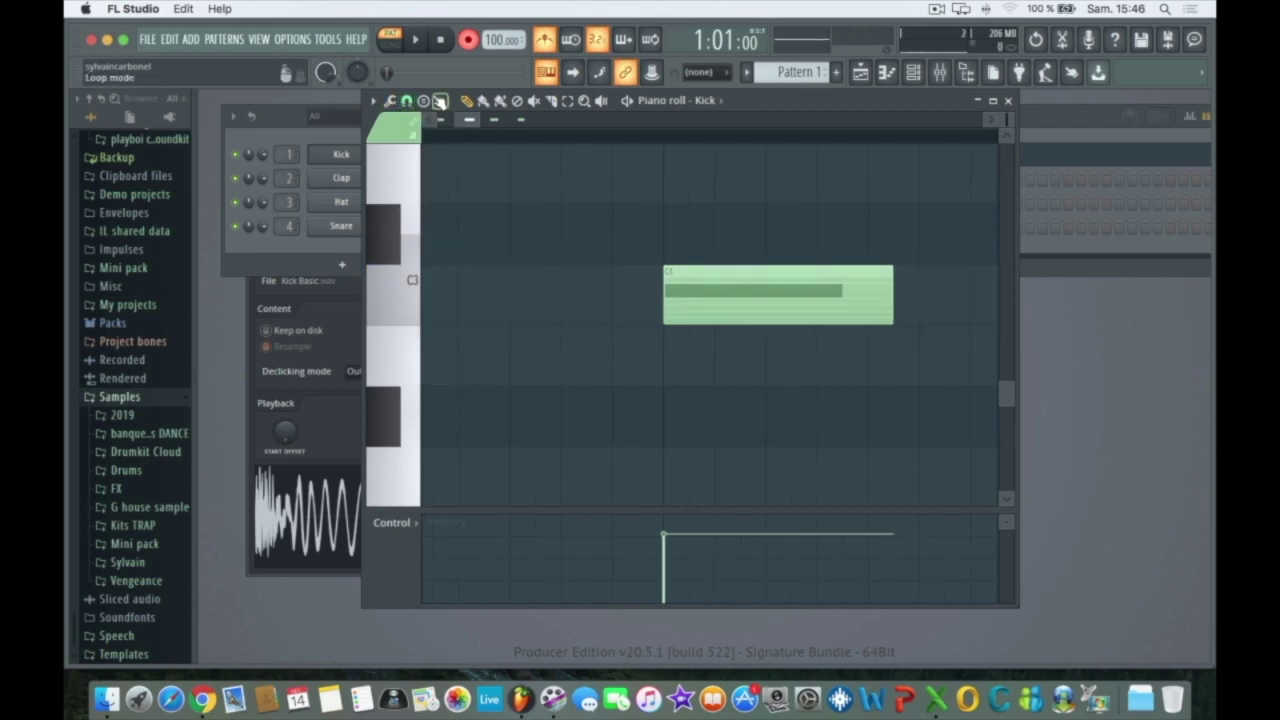
Step: Set the piano roll snap to Step and test moving the second kick note along that grid
{"action": "left_click", "coordinate": [406, 101]}
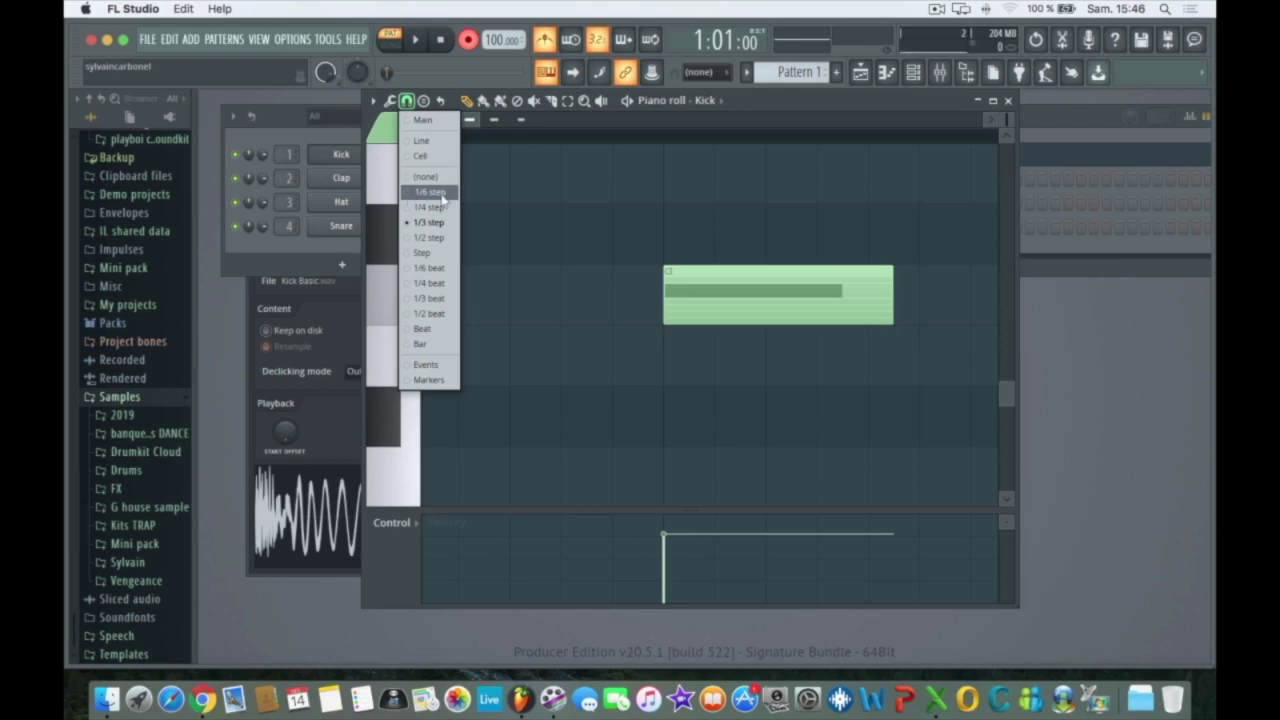
{"action": "left_click", "coordinate": [428, 254]}
{"action": "mouse_move", "coordinate": [737, 291]}
{"action": "left_mouse_down"}
{"action": "mouse_move", "coordinate": [600, 306]}
{"action": "mouse_move", "coordinate": [731, 302]}
{"action": "mouse_move", "coordinate": [589, 303]}
{"action": "mouse_move", "coordinate": [745, 298]}
{"action": "left_mouse_up"}
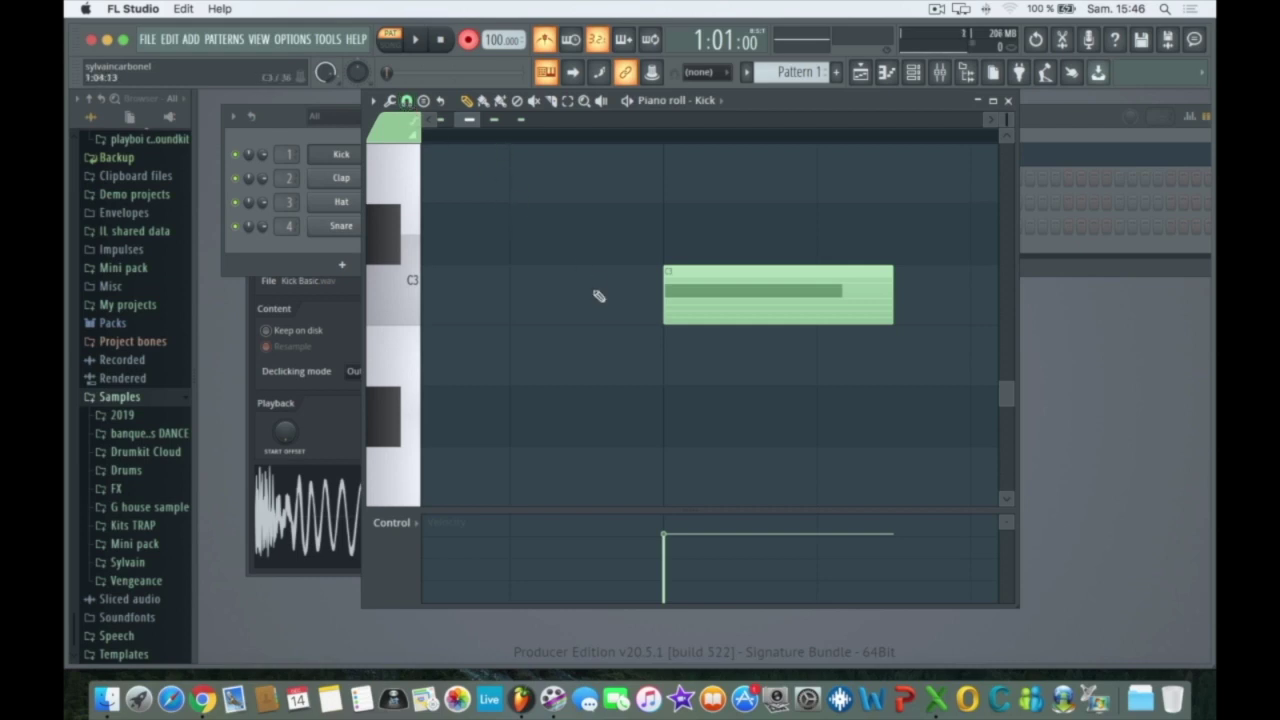
Step: Select all four kick notes and open the advanced quantizer for them
{"action": "left_click", "coordinate": [584, 102]}
{"action": "right_click", "coordinate": [602, 196]}
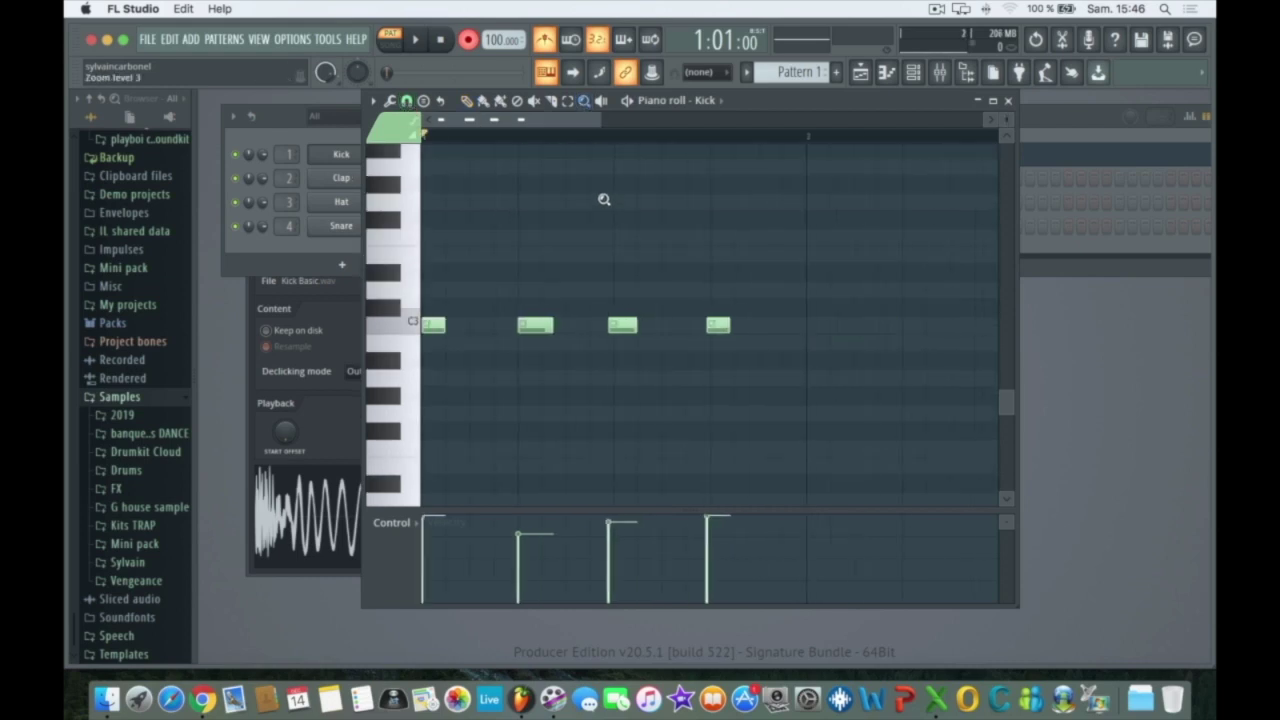
{"action": "left_click", "coordinate": [567, 102]}
{"action": "left_click_drag", "start_coordinate": [759, 284], "coordinate": [417, 342]}
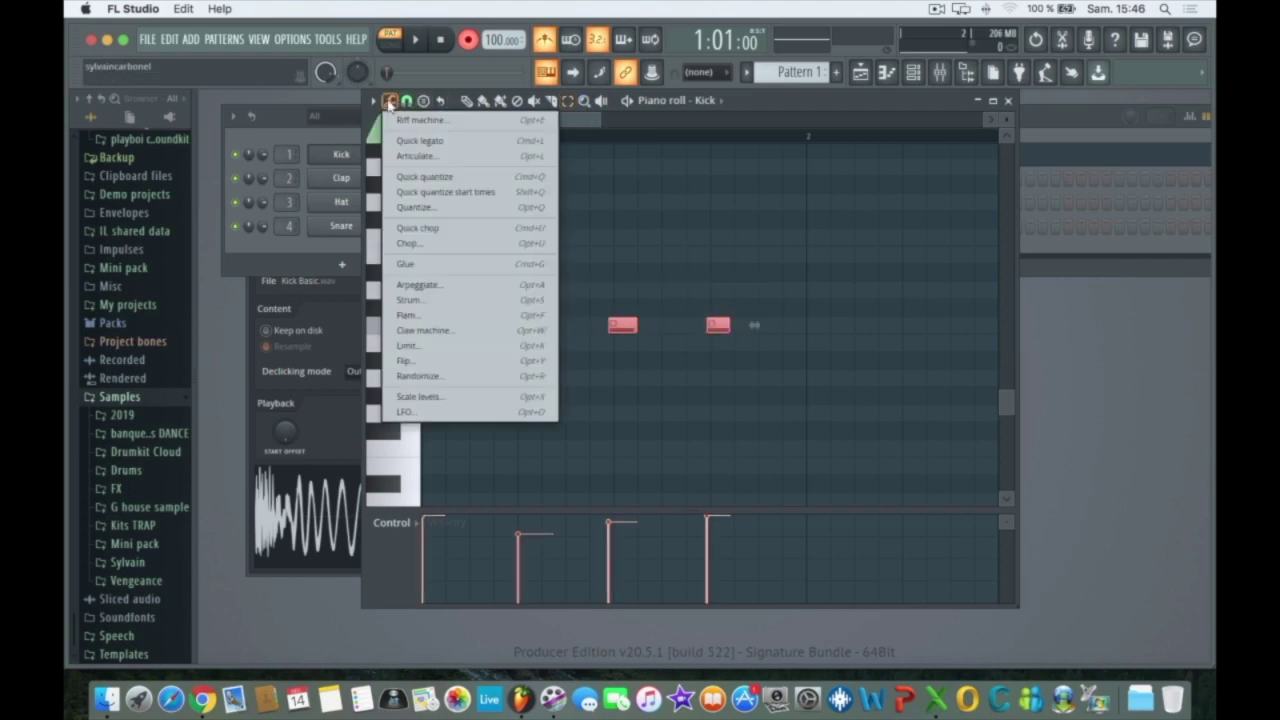
{"action": "left_click", "coordinate": [390, 101]}
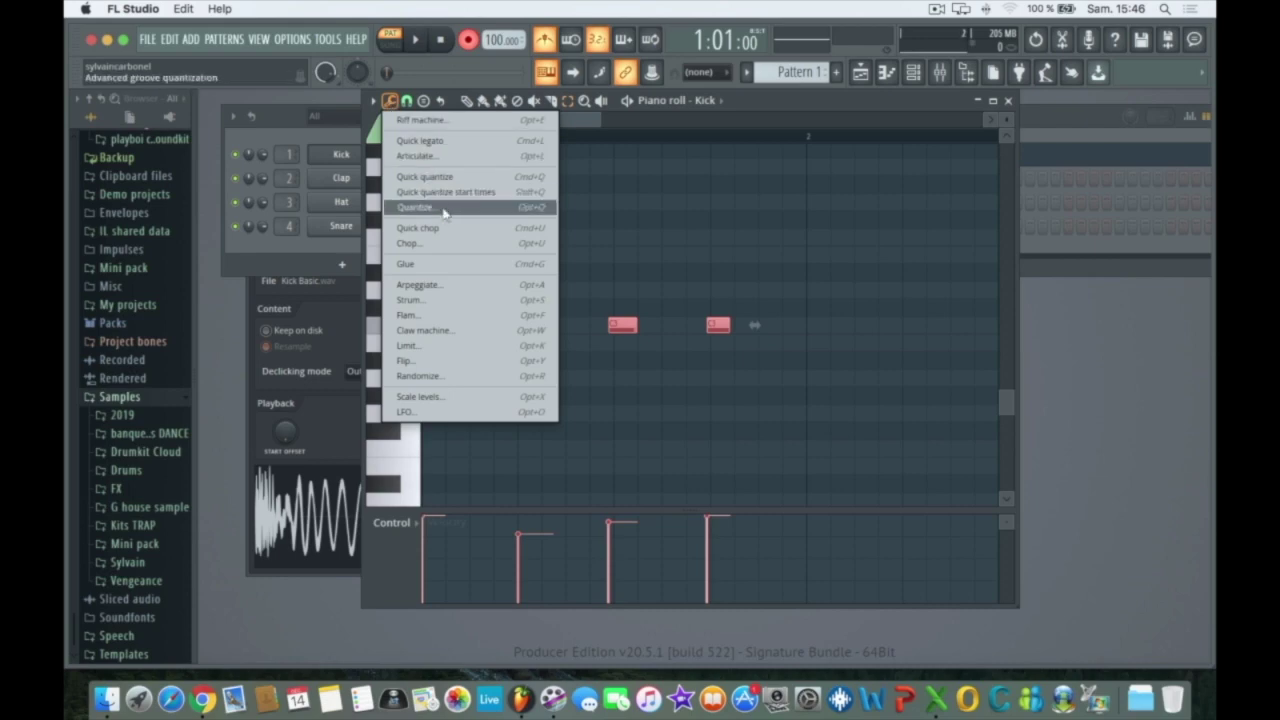
{"action": "left_click", "coordinate": [444, 211]}
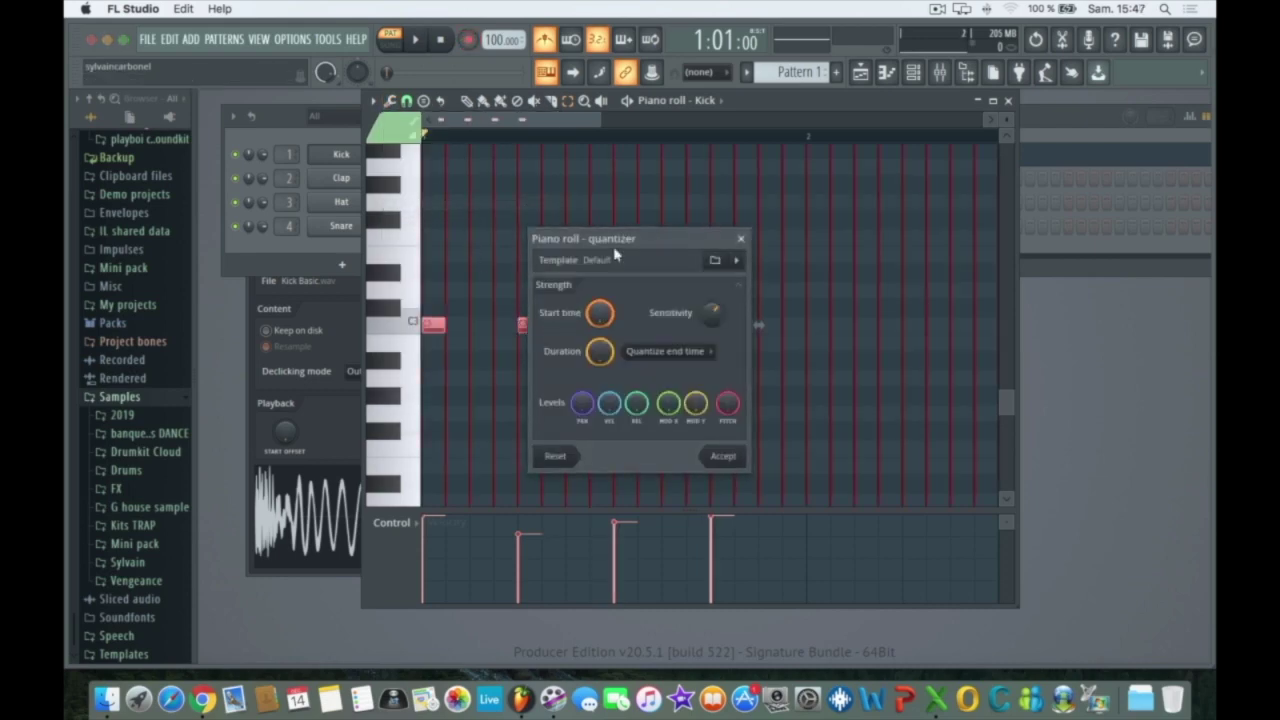
Step: Try lowering the quantizer's start-time strength to about 77% to loosen the kick notes' alignment to the grid
{"action": "left_click_drag", "start_coordinate": [618, 248], "coordinate": [870, 250]}
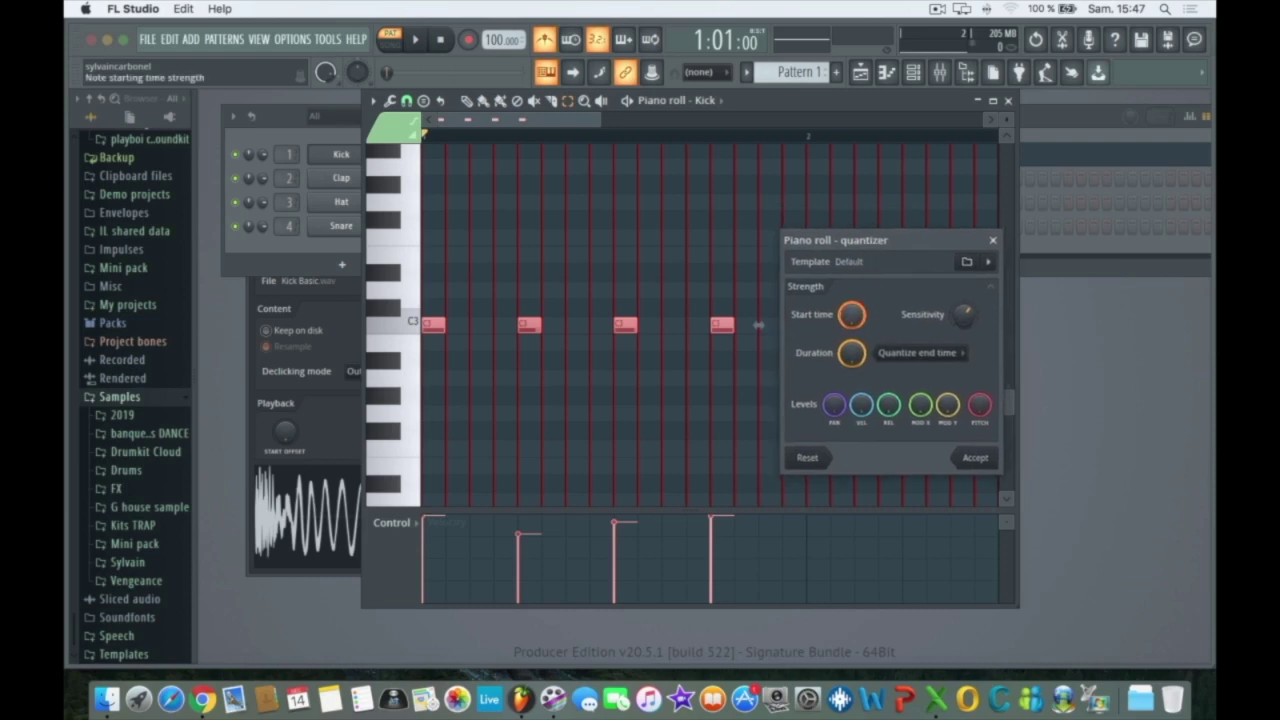
{"action": "left_click_drag", "start_coordinate": [851, 314], "coordinate": [851, 370]}
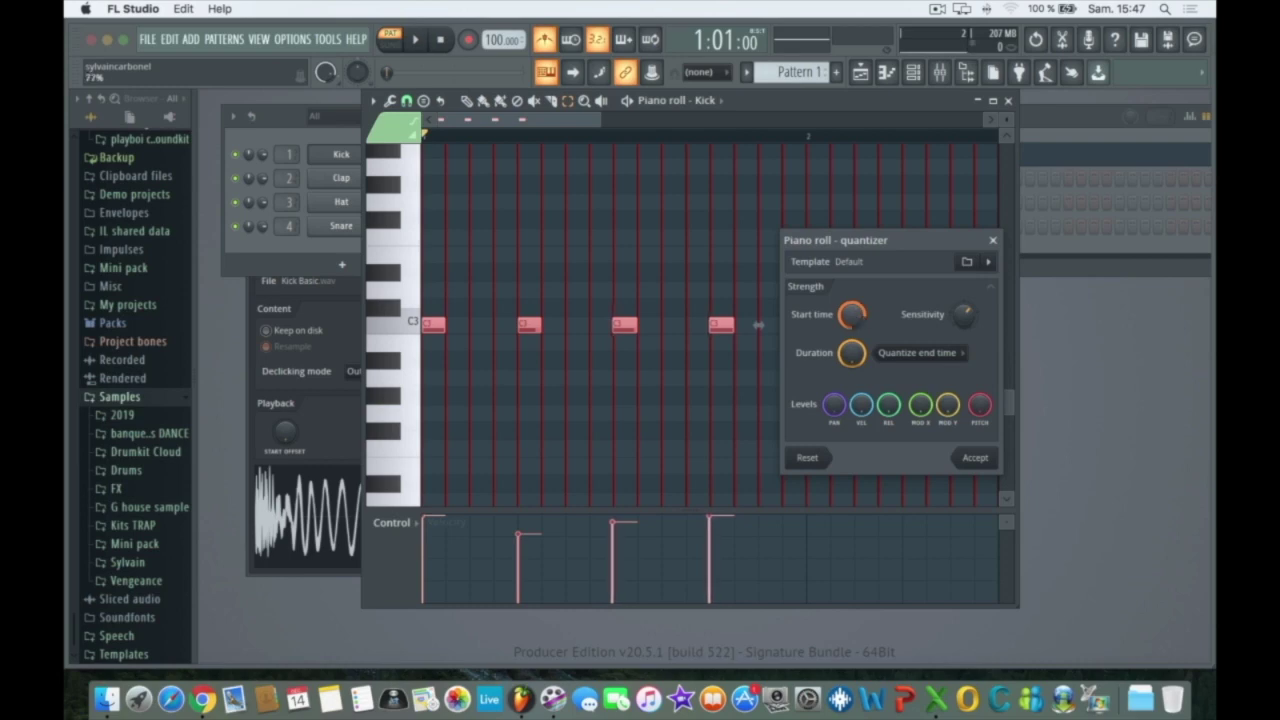
{"action": "left_click_drag", "start_coordinate": [851, 315], "coordinate": [851, 260]}
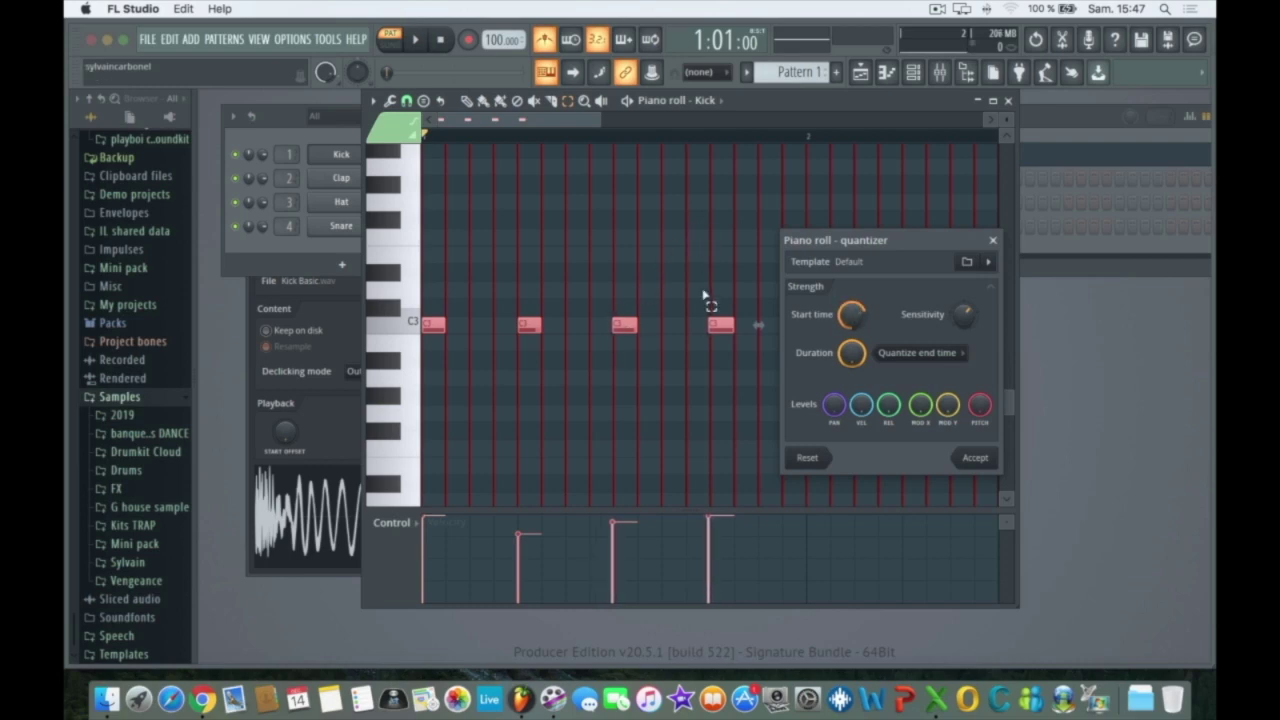
Step: Set the quantizer's start-time and duration strengths to 100% and apply the quantization to the four kick notes
{"action": "left_click_drag", "start_coordinate": [851, 316], "coordinate": [851, 290]}
{"action": "mouse_move", "coordinate": [851, 355]}
{"action": "left_mouse_down"}
{"action": "mouse_move", "coordinate": [851, 375]}
{"action": "mouse_move", "coordinate": [851, 344]}
{"action": "left_mouse_up"}
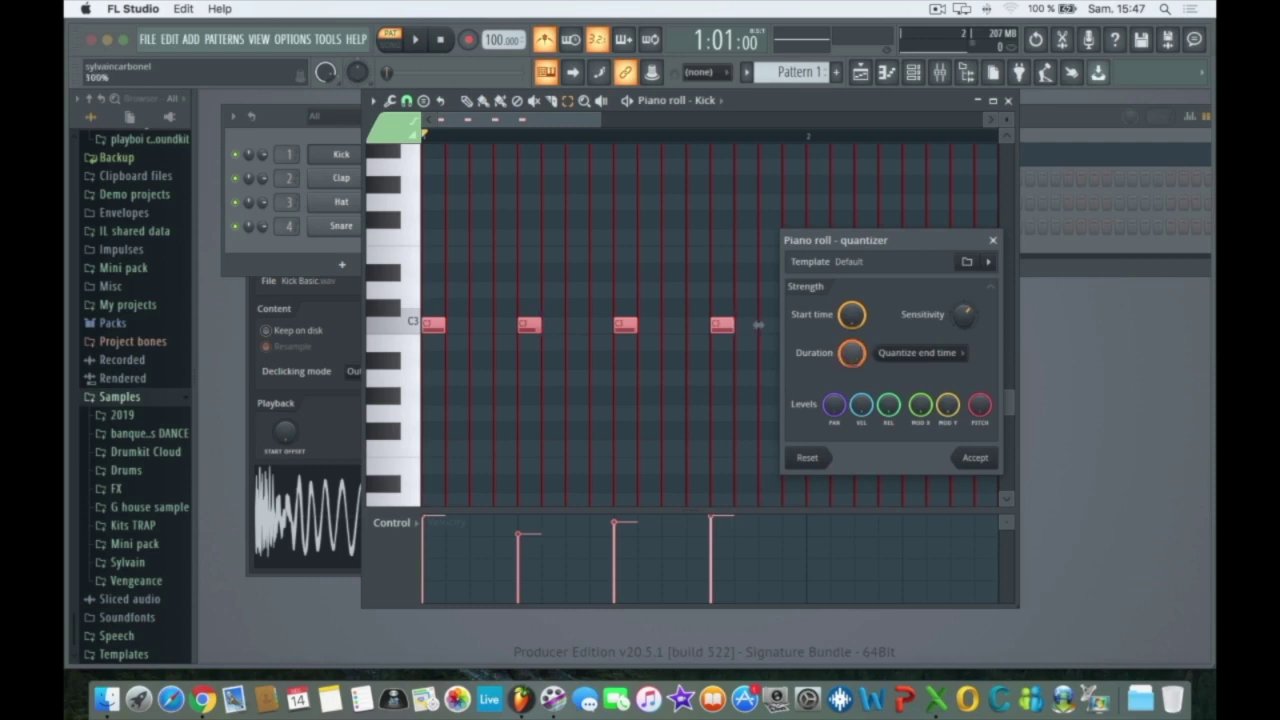
{"action": "left_click_drag", "start_coordinate": [964, 319], "coordinate": [964, 317]}
{"action": "left_click", "coordinate": [972, 460]}
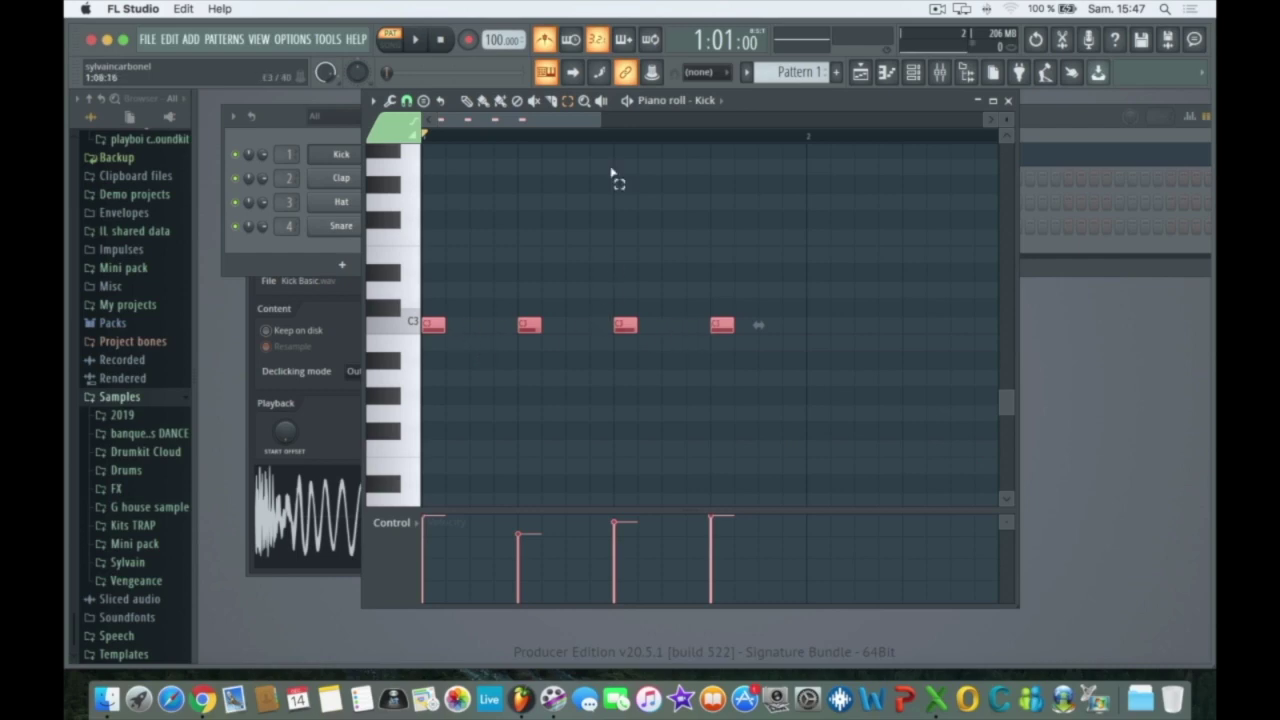
Step: Zoom in closely on the third kick note to check its alignment with the grid
{"action": "left_click", "coordinate": [585, 101]}
{"action": "left_click_drag", "start_coordinate": [652, 284], "coordinate": [578, 388]}
{"action": "left_click_drag", "start_coordinate": [868, 158], "coordinate": [740, 358]}
{"action": "left_click_drag", "start_coordinate": [764, 234], "coordinate": [628, 408]}
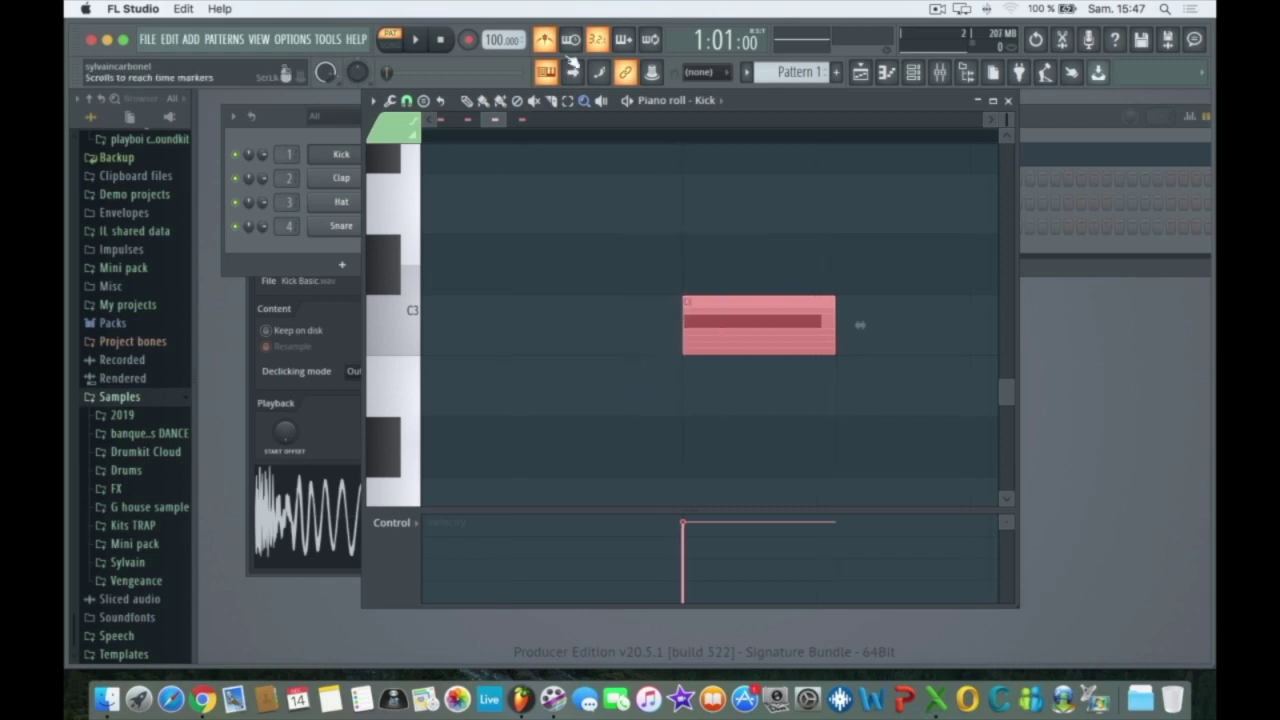
Step: Play back the quantized kick pattern with the metronome off and return to the full pattern view
{"action": "key", "text": "space"}
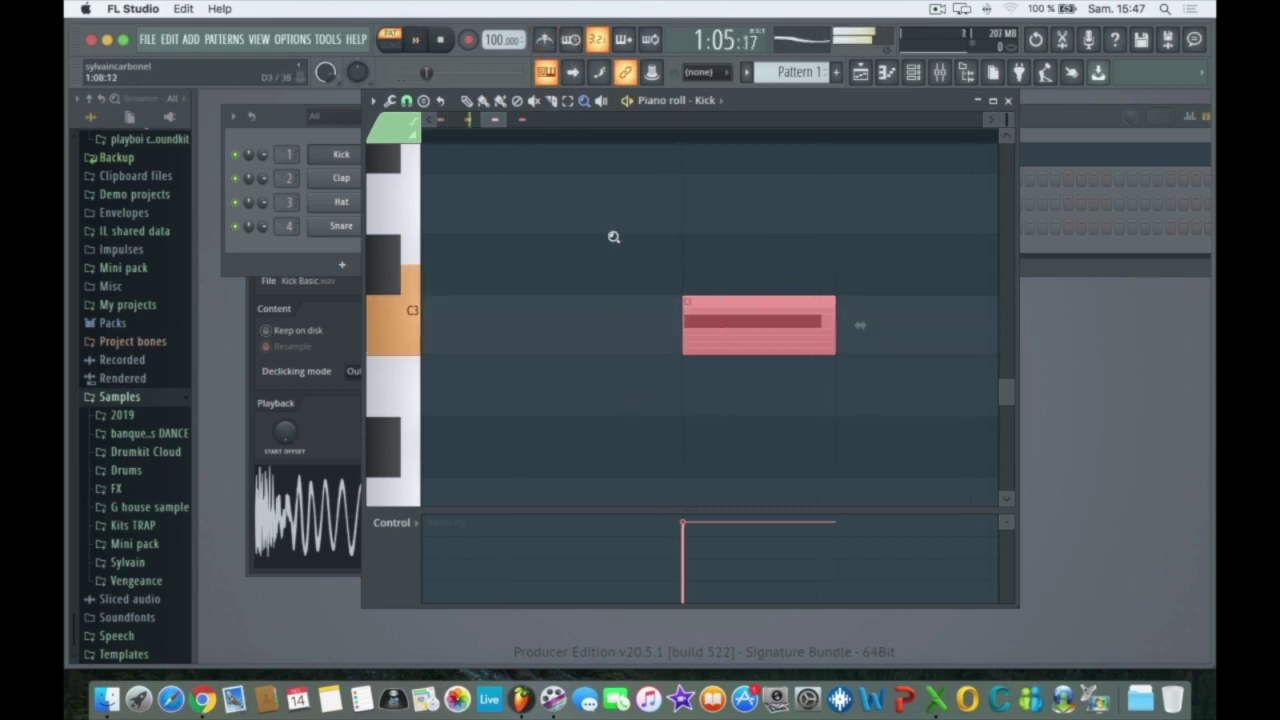
{"action": "key", "text": "space"}
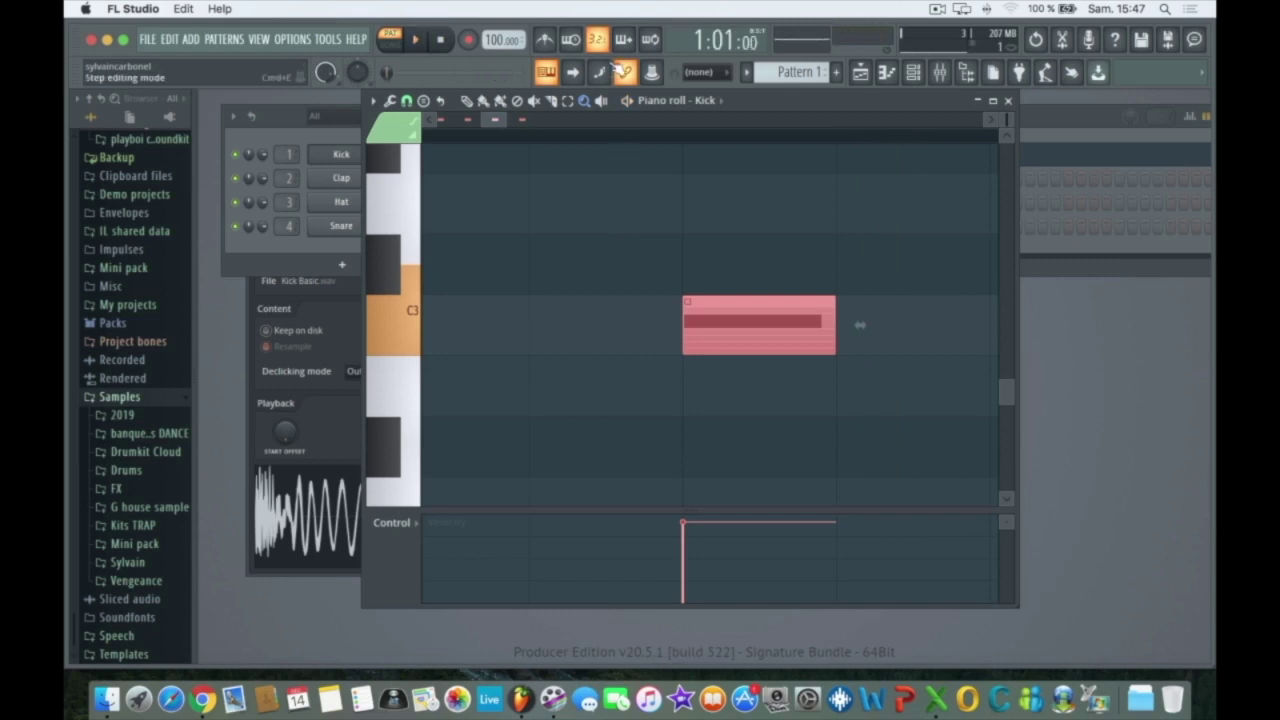
{"action": "left_click", "coordinate": [584, 101]}
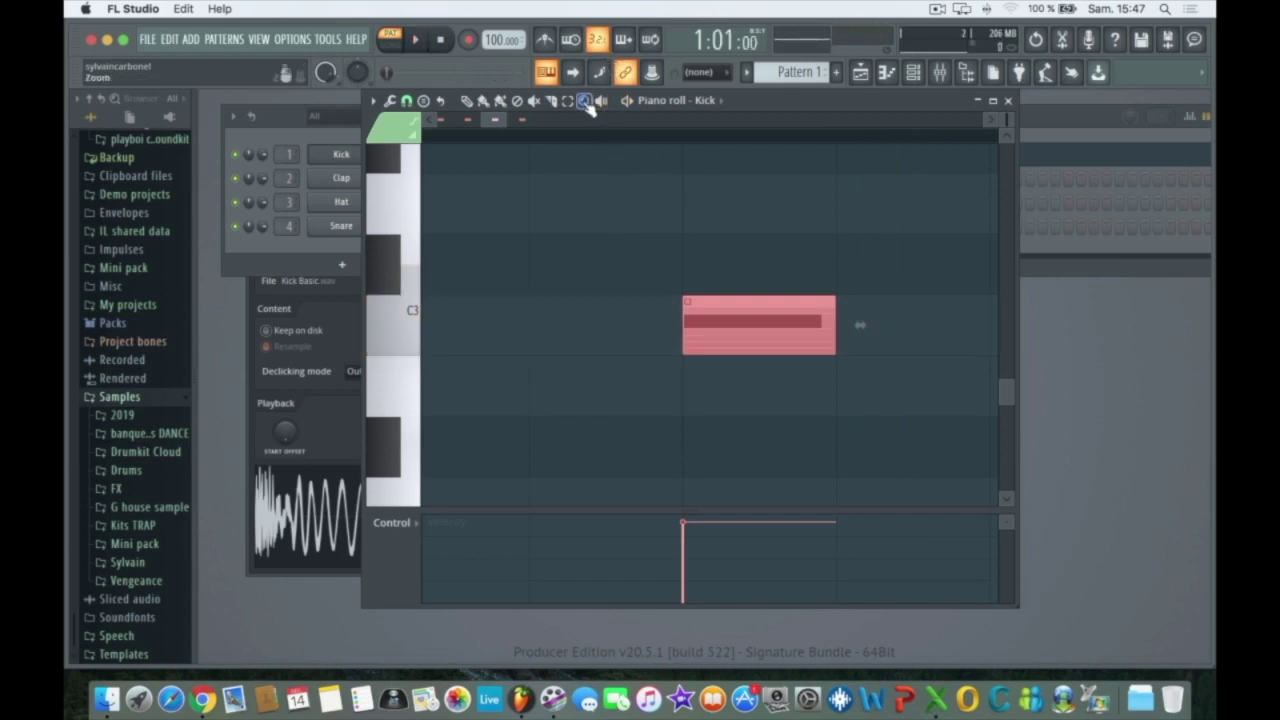
{"action": "right_click", "coordinate": [700, 263]}
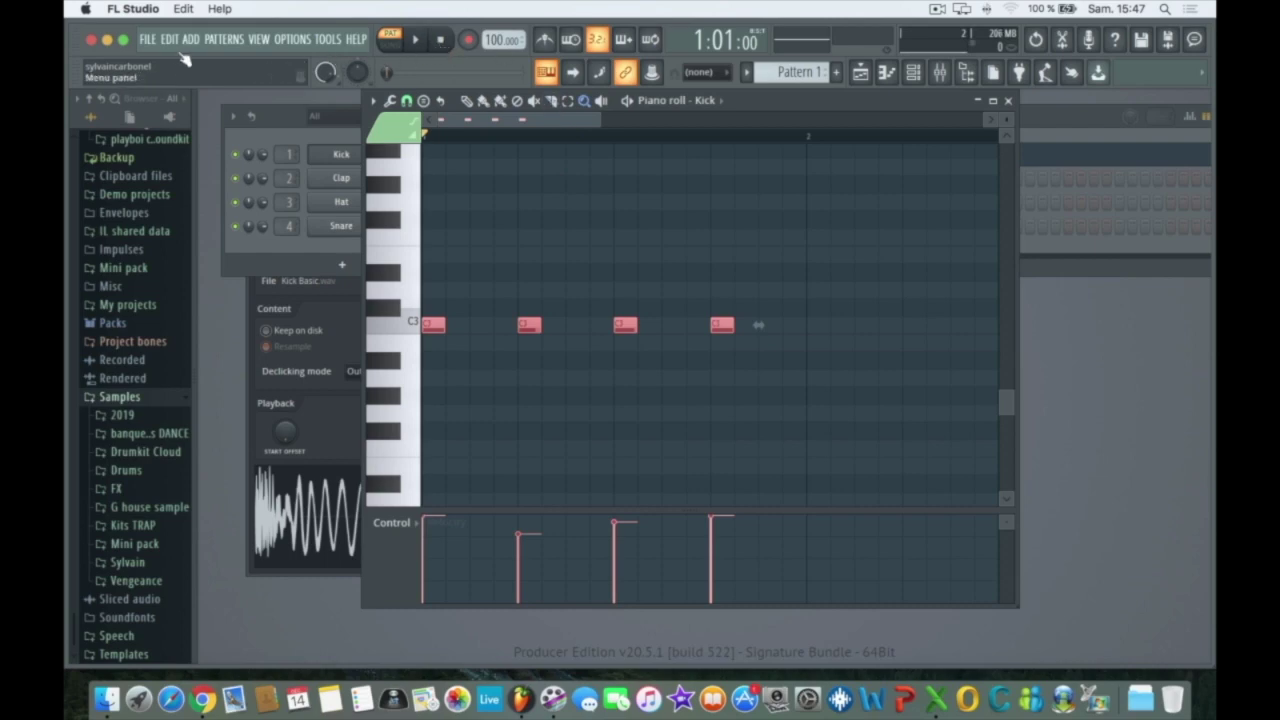
Step: Reopen the advanced quantizer and browse the groove template files in its Quantization folder
{"action": "left_click", "coordinate": [390, 102]}
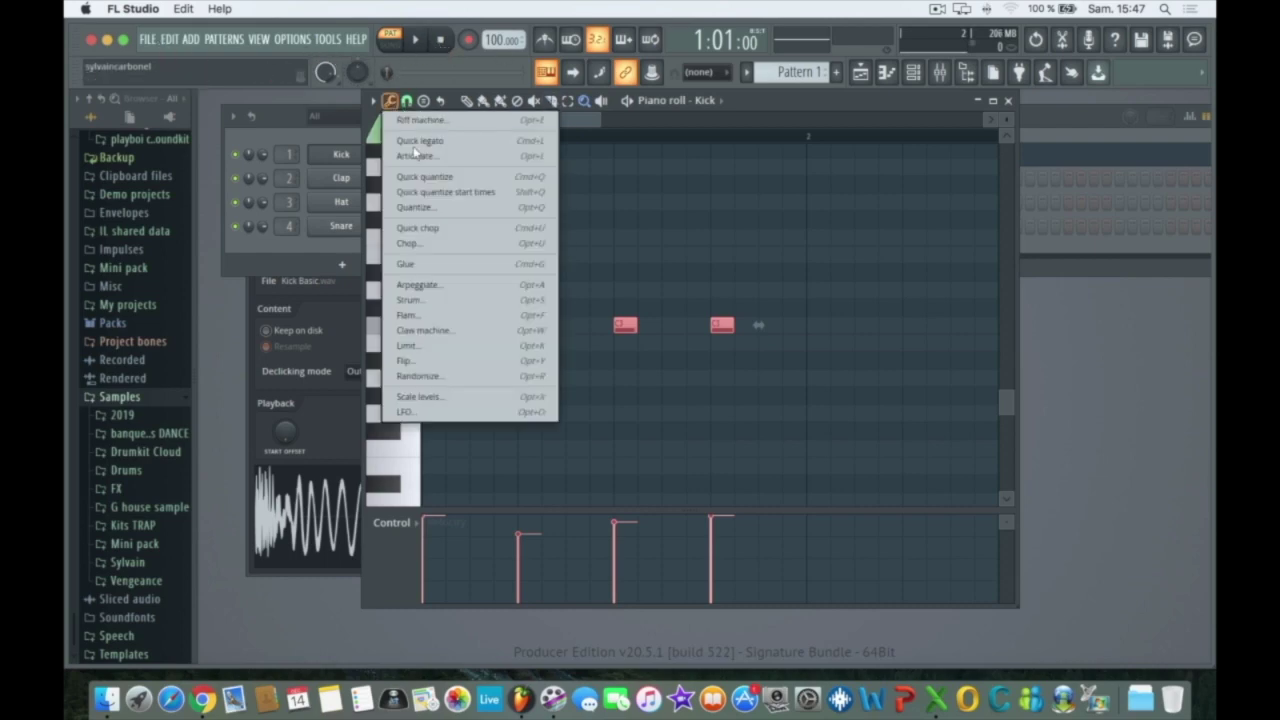
{"action": "left_click", "coordinate": [439, 208]}
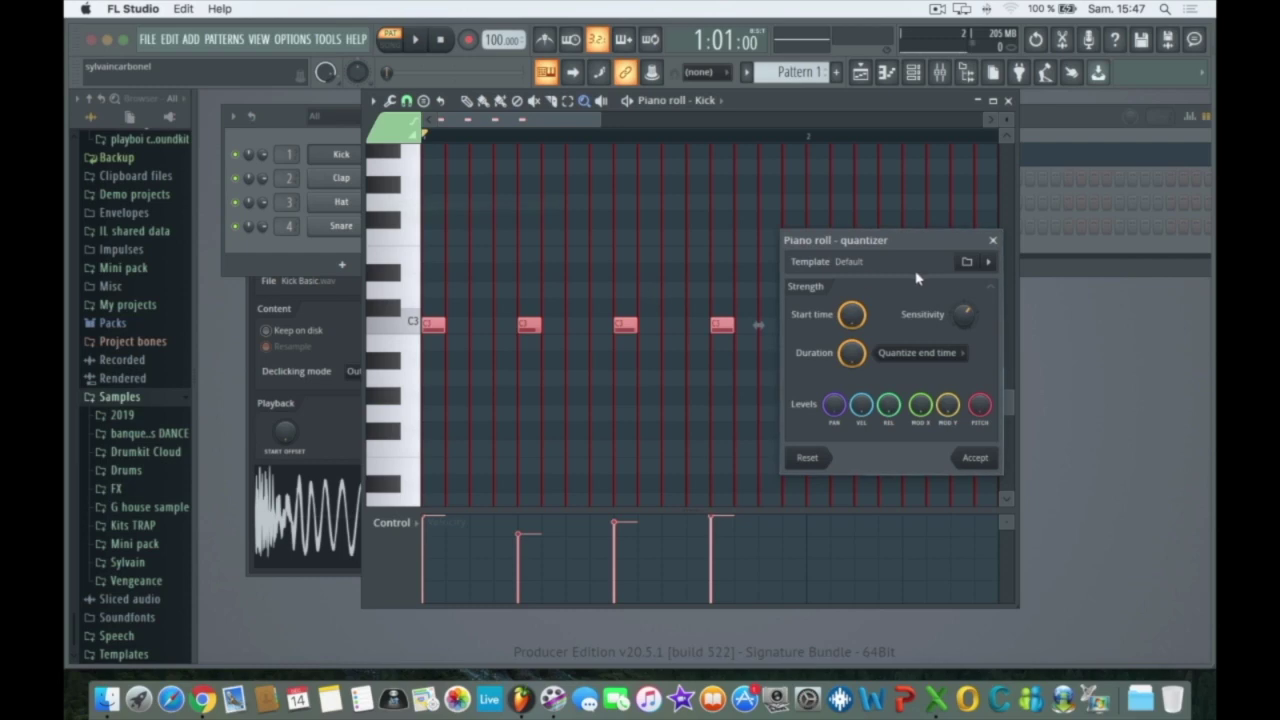
{"action": "left_click", "coordinate": [966, 262]}
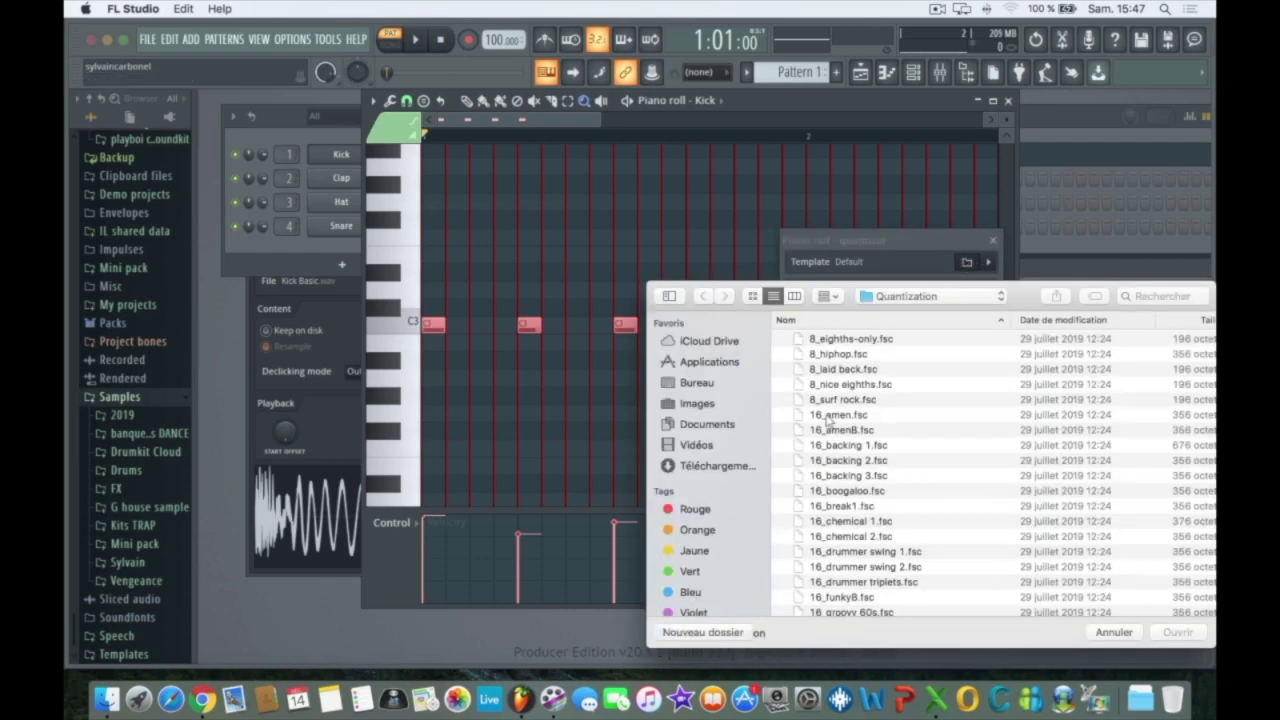
{"action": "scroll", "coordinate": [868, 440], "scroll_direction": "down", "scroll_amount": 10}
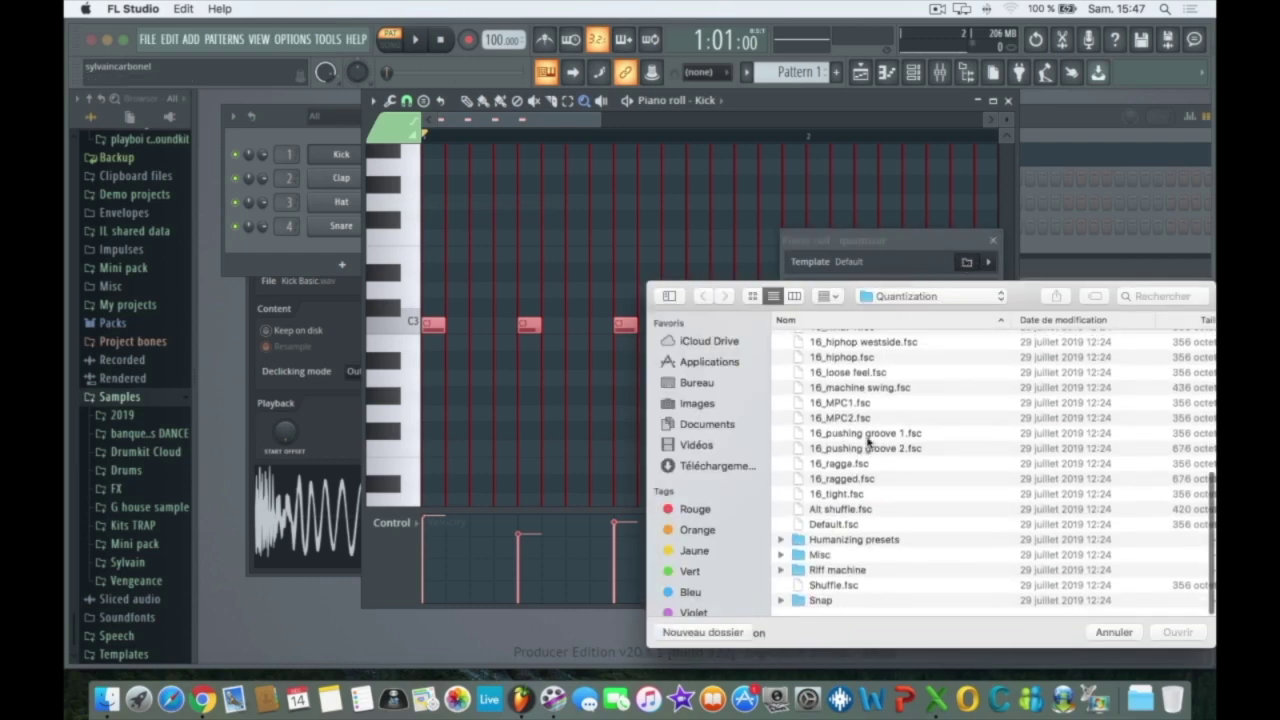
{"action": "scroll", "coordinate": [868, 440], "scroll_direction": "up", "scroll_amount": 10}
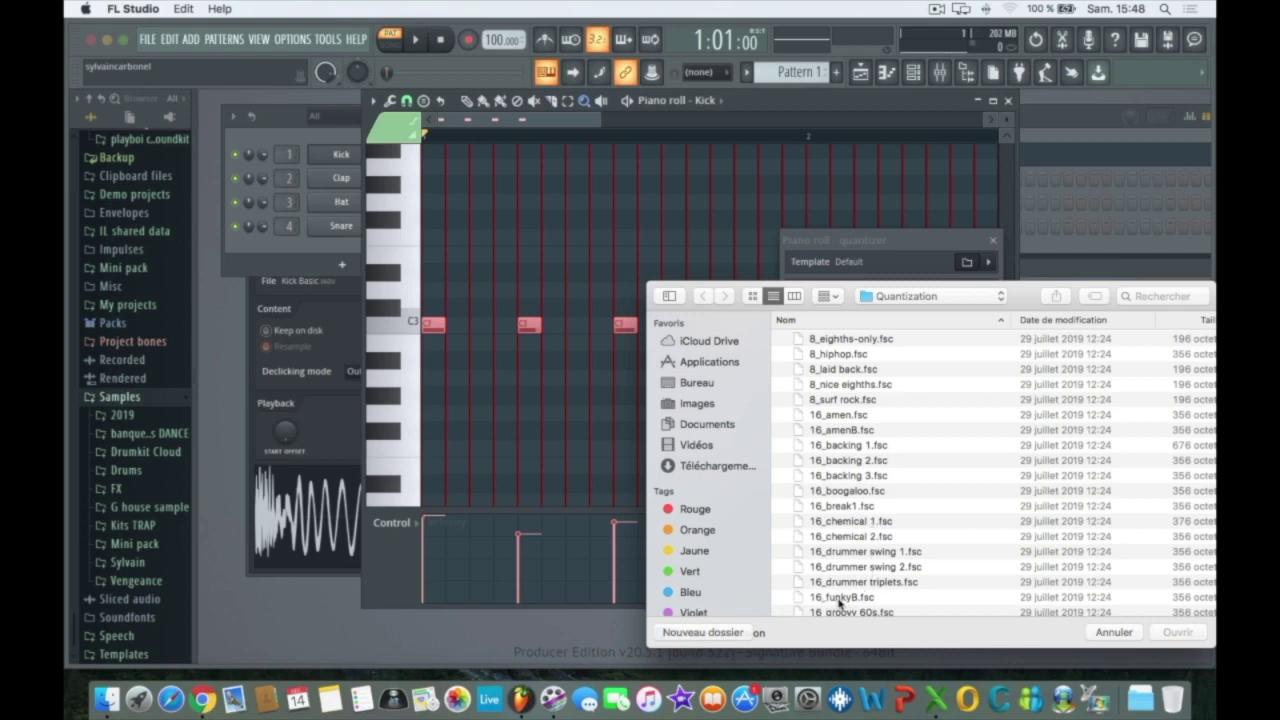
{"action": "scroll", "coordinate": [855, 601], "scroll_direction": "right", "scroll_amount": 1}
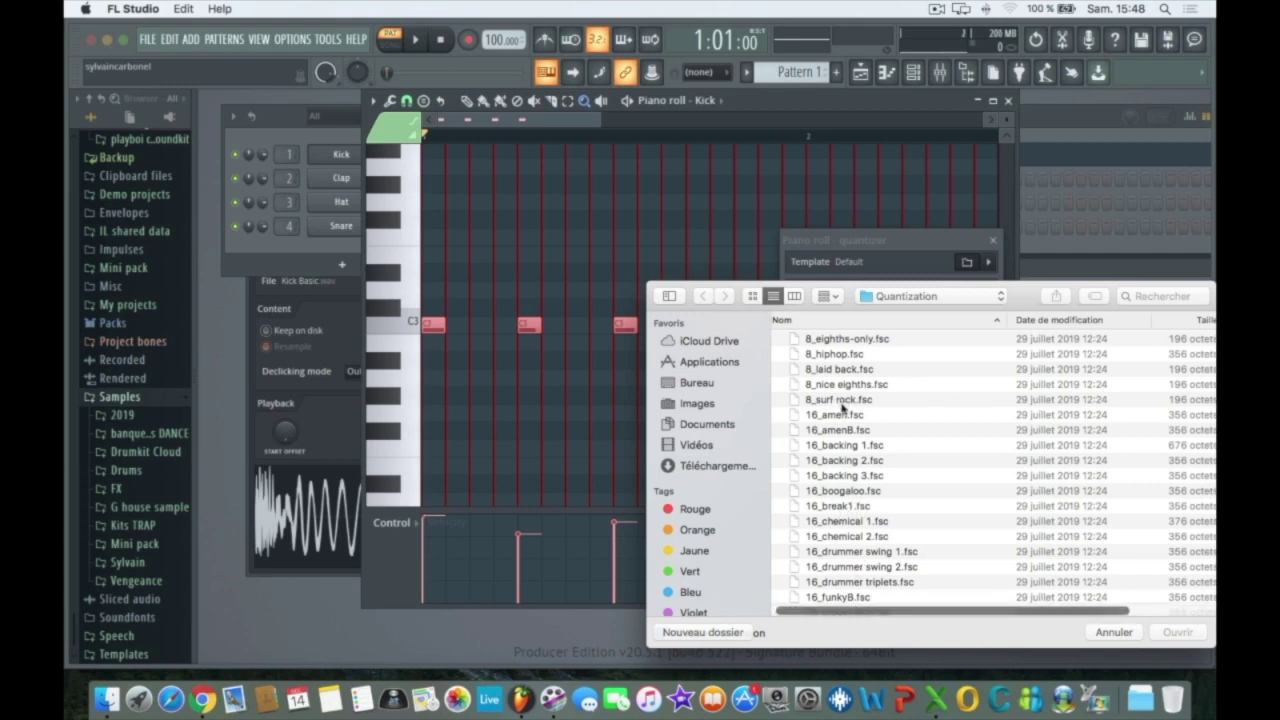
{"action": "scroll", "coordinate": [845, 405], "scroll_direction": "up", "scroll_amount": 1}
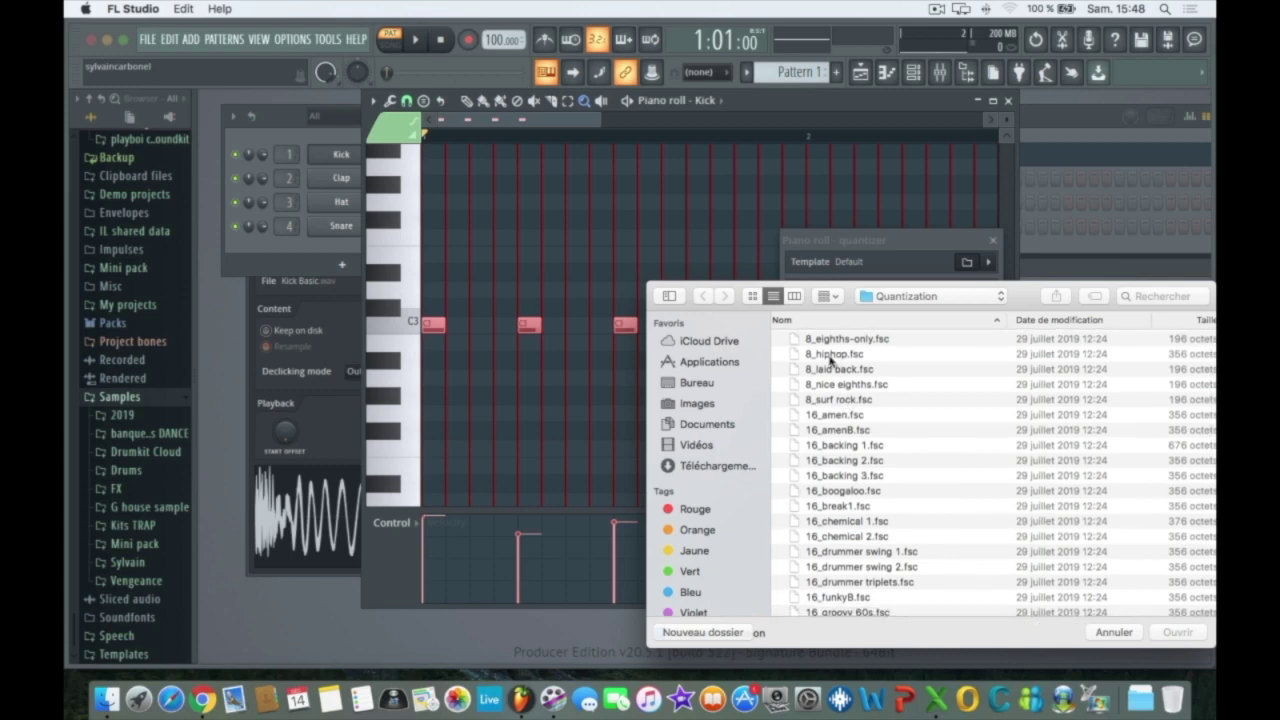
{"action": "scroll", "coordinate": [846, 506], "scroll_direction": "down", "scroll_amount": 10}
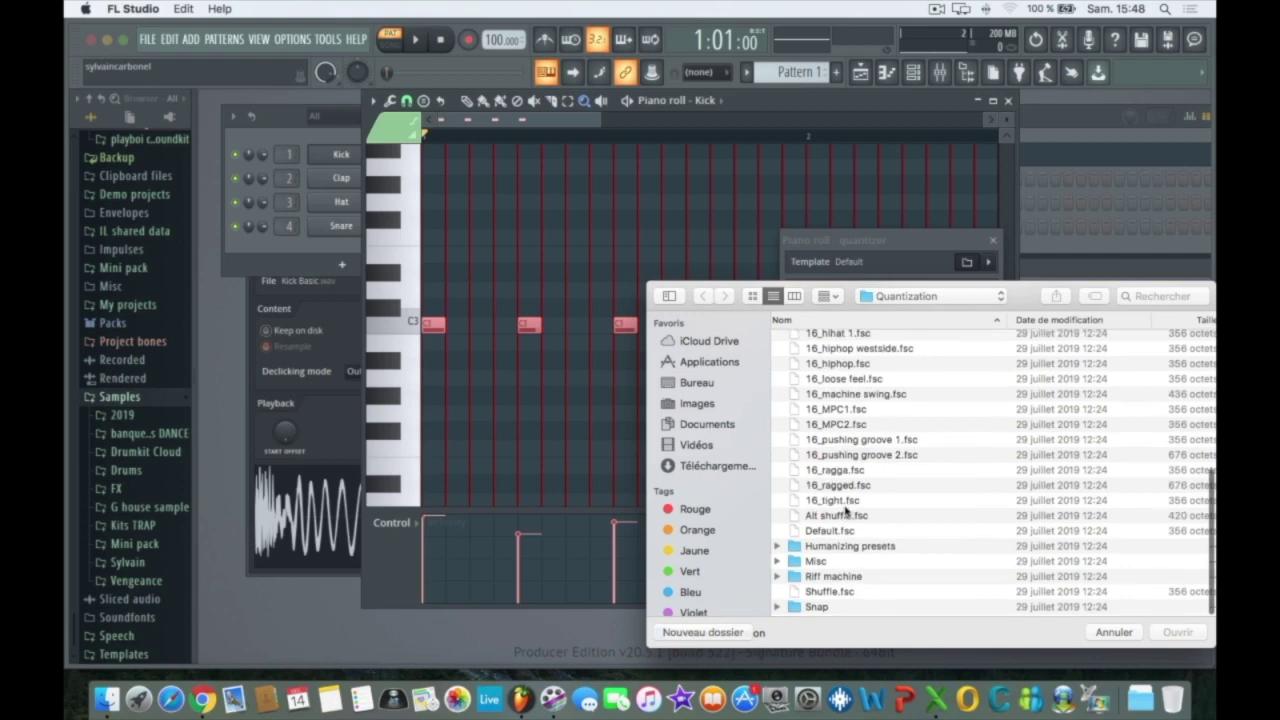
Step: Examine the templates in the Humanizing presets, Riff machine and Snap subfolders
{"action": "left_click", "coordinate": [826, 552]}
{"action": "left_click", "coordinate": [777, 549]}
{"action": "left_click", "coordinate": [778, 549]}
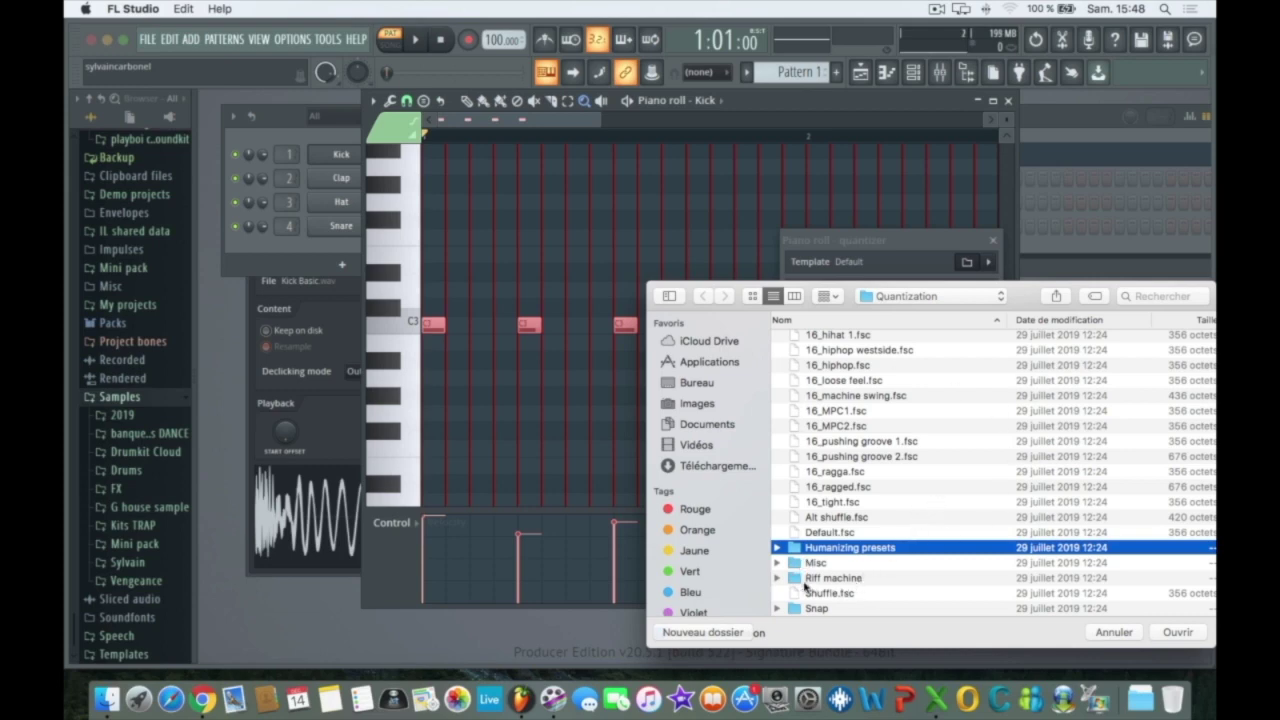
{"action": "left_click", "coordinate": [777, 578]}
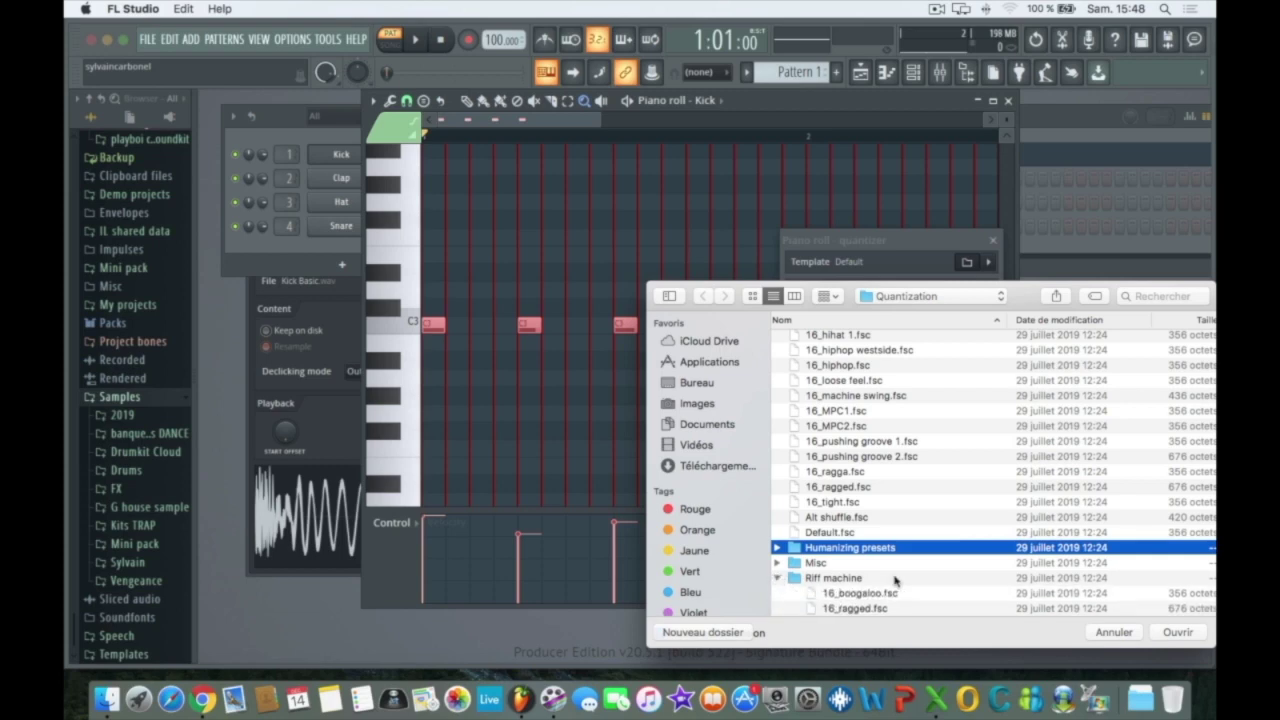
{"action": "scroll", "coordinate": [895, 580], "scroll_direction": "down", "scroll_amount": 5}
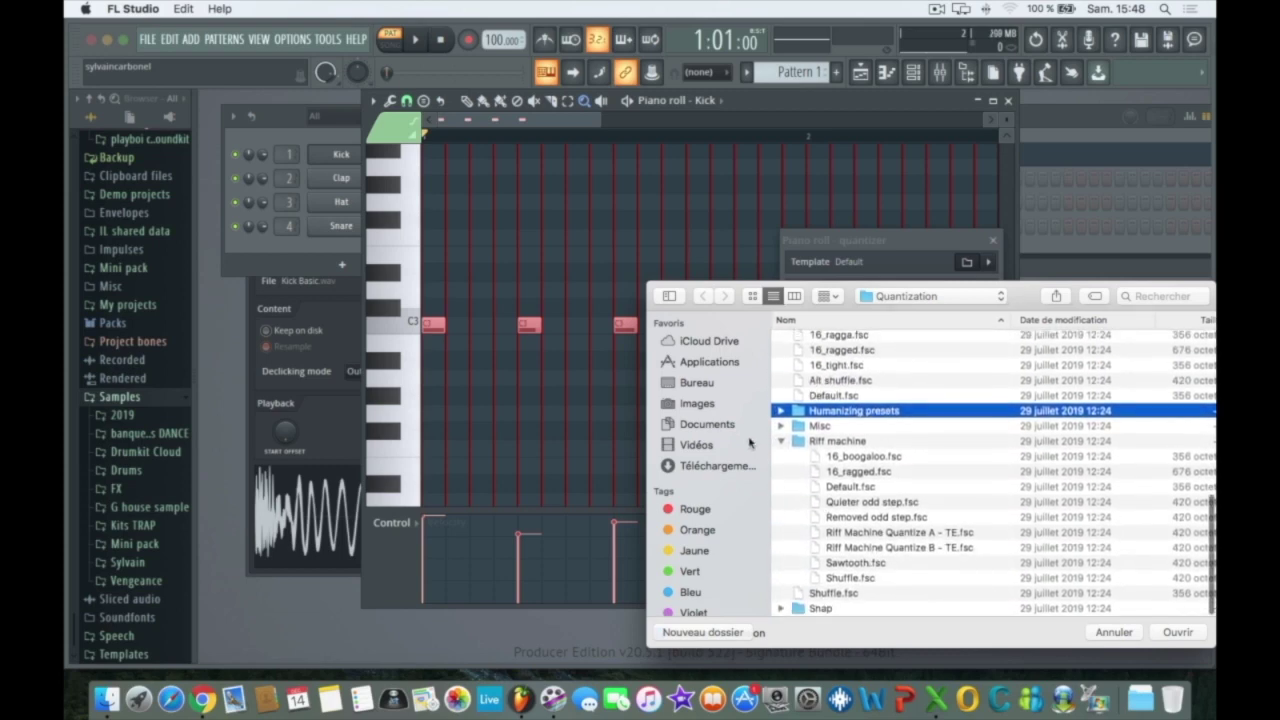
{"action": "left_click", "coordinate": [780, 442]}
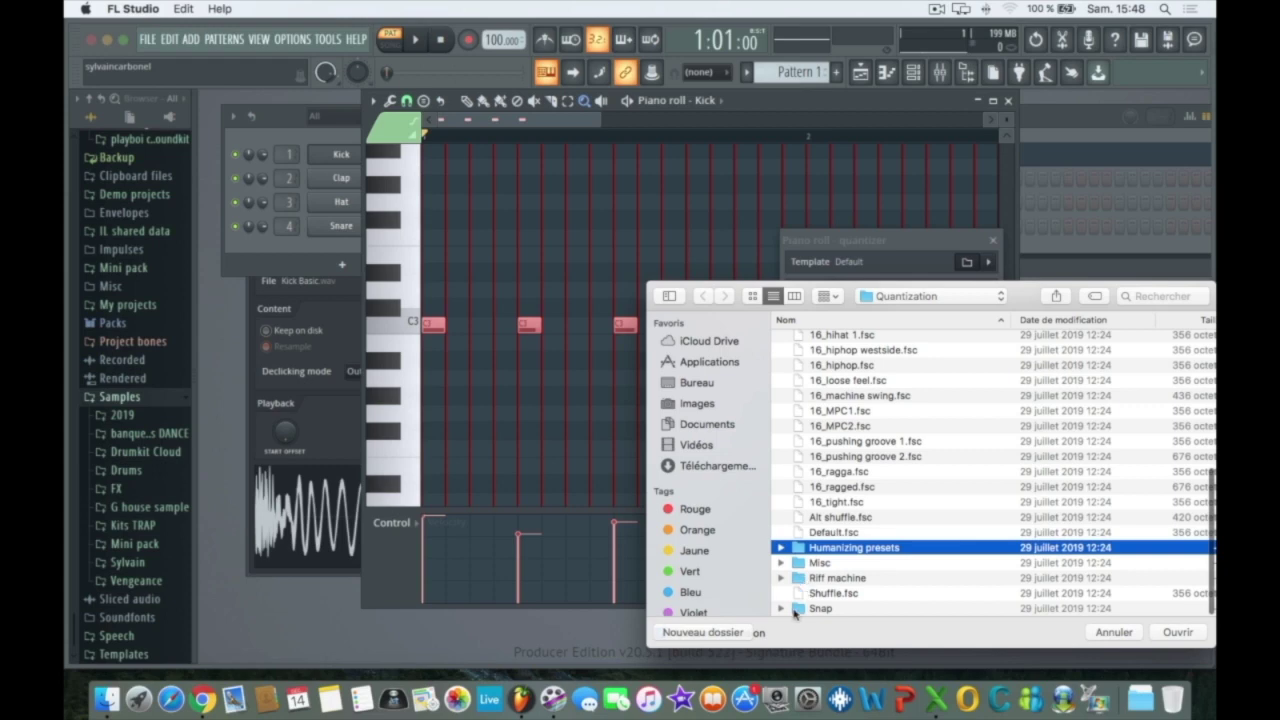
{"action": "left_click", "coordinate": [781, 610]}
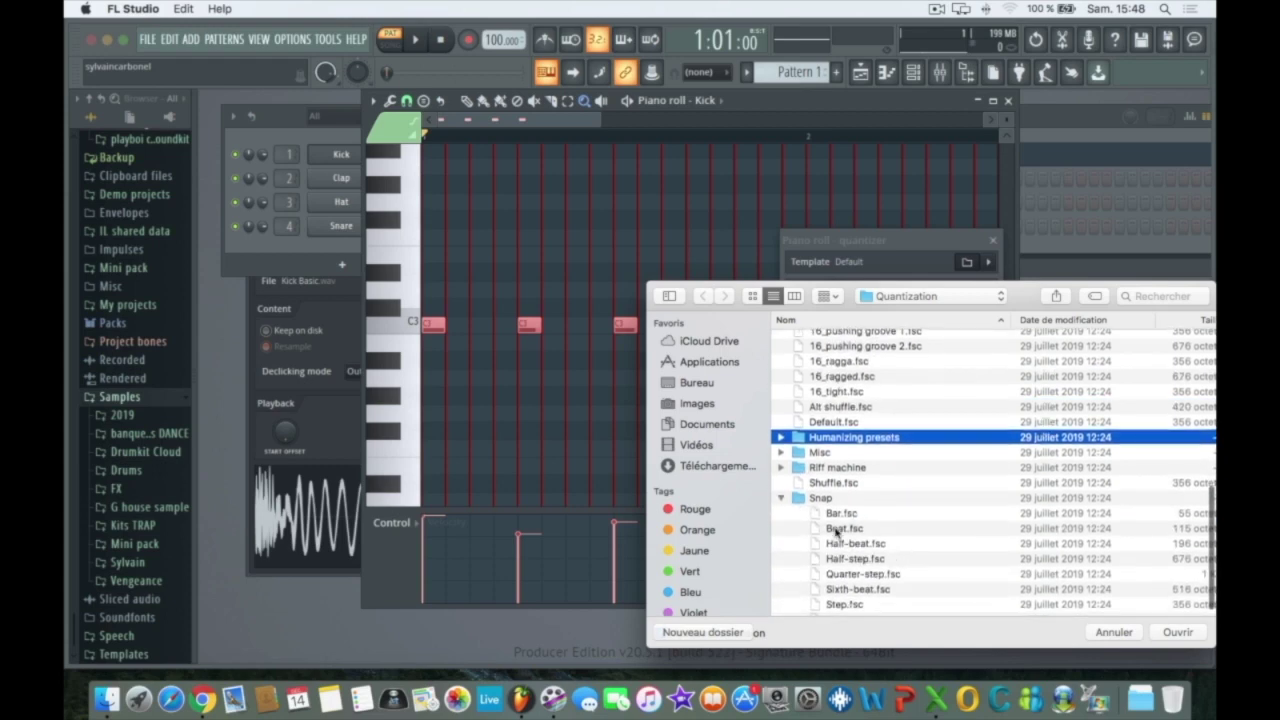
{"action": "scroll", "coordinate": [800, 510], "scroll_direction": "down", "scroll_amount": 1}
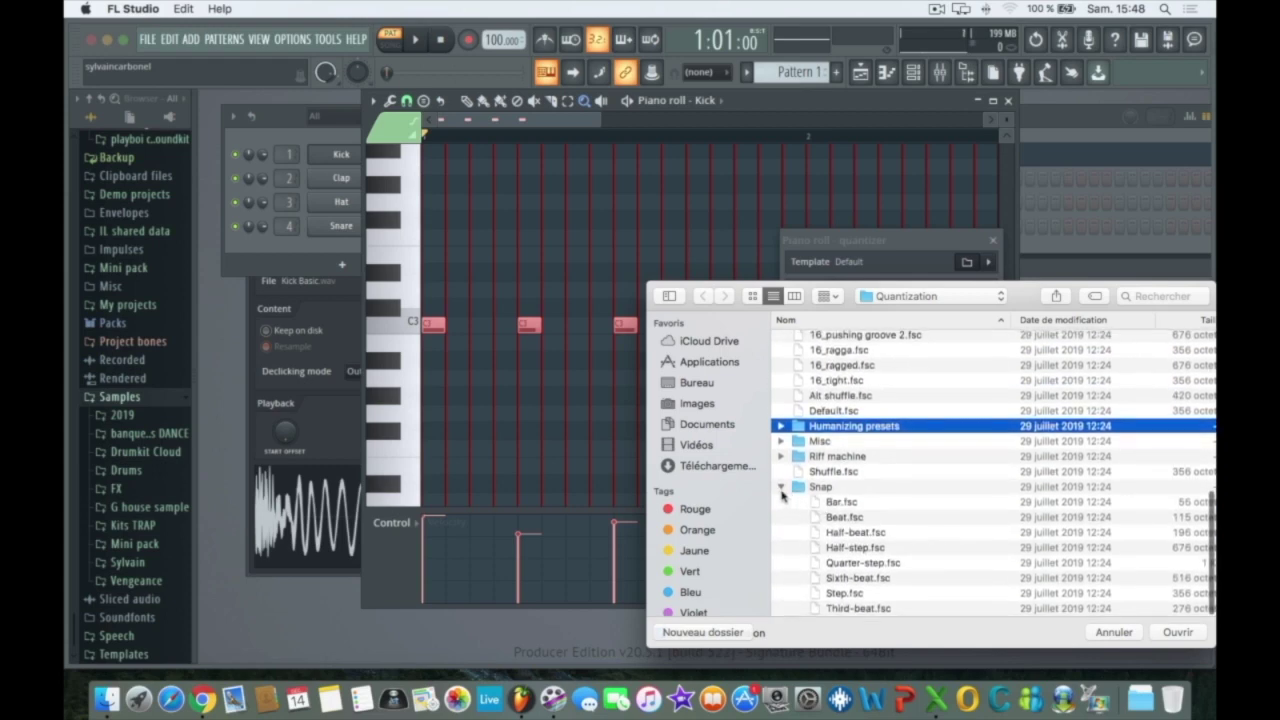
{"action": "scroll", "coordinate": [887, 480], "scroll_direction": "up", "scroll_amount": 10}
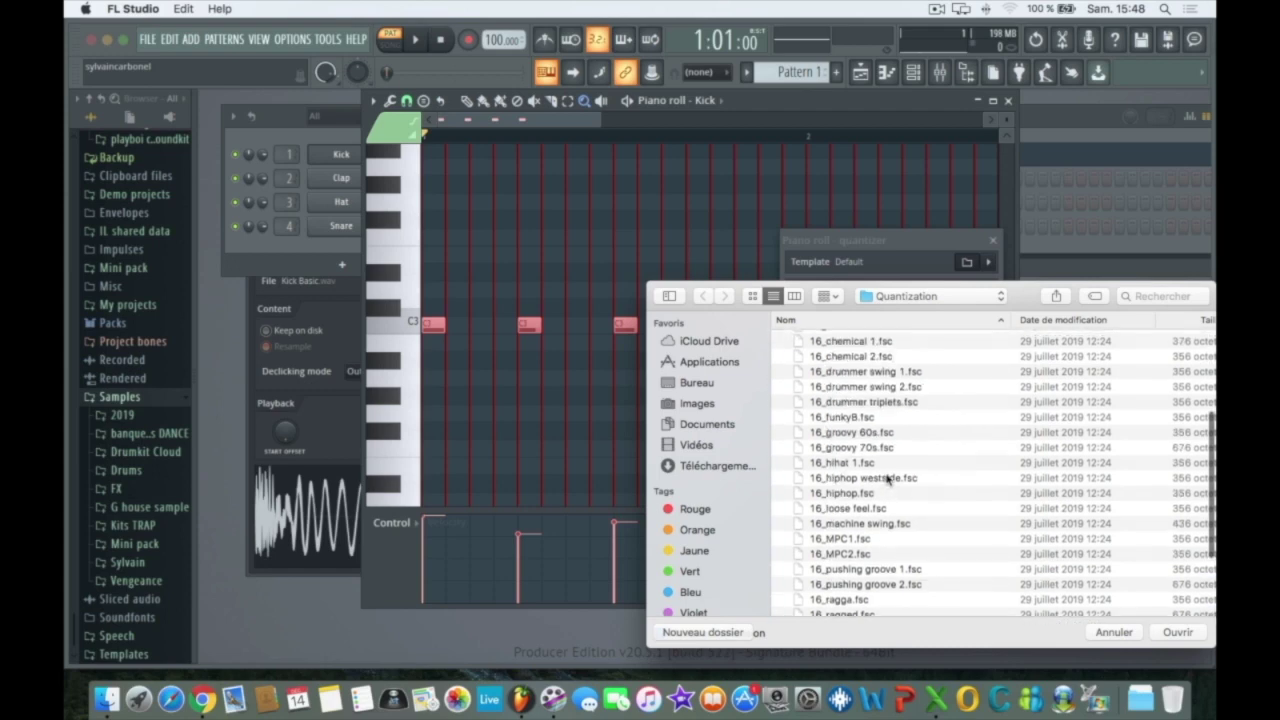
Step: Try the 16_MPC1 quantizer template on the kick notes and play the pattern
{"action": "left_click", "coordinate": [826, 540]}
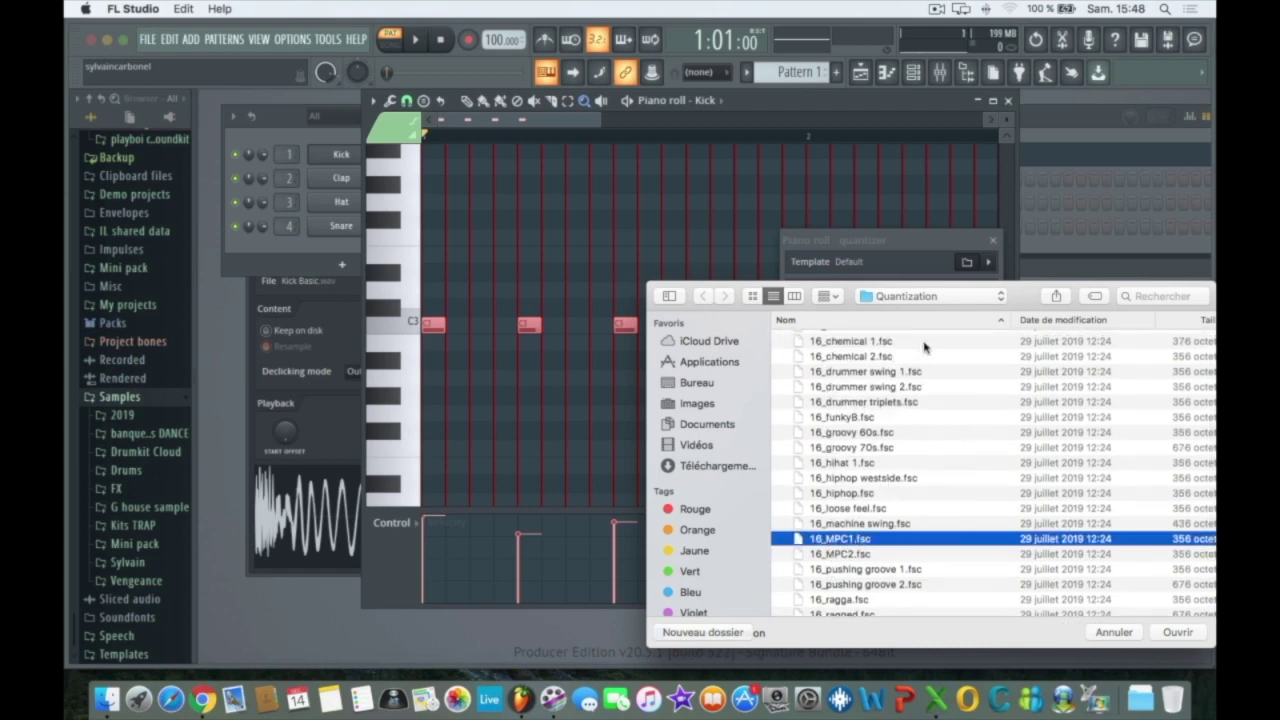
{"action": "left_click", "coordinate": [1177, 632]}
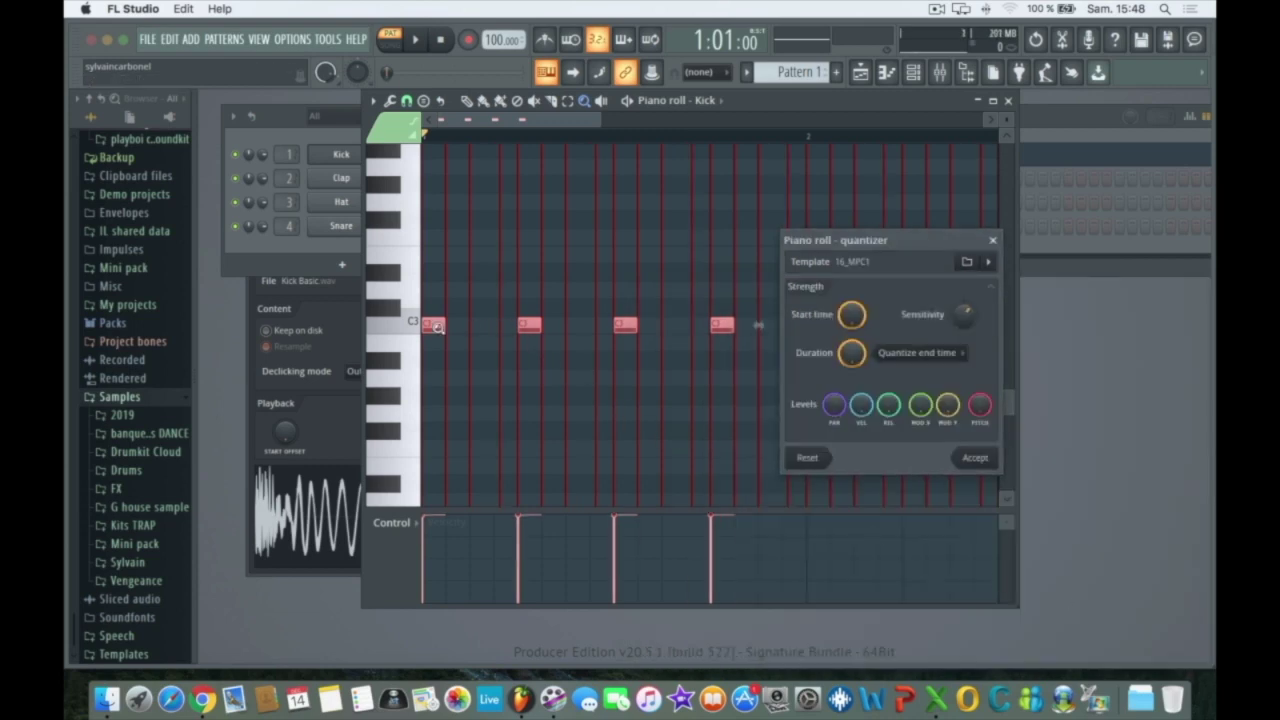
{"action": "key", "text": "space"}
{"action": "key", "text": "space"}
Step: Load the Default quantizer template from the Riff machine group and apply it to the kick notes
{"action": "left_click", "coordinate": [985, 264]}
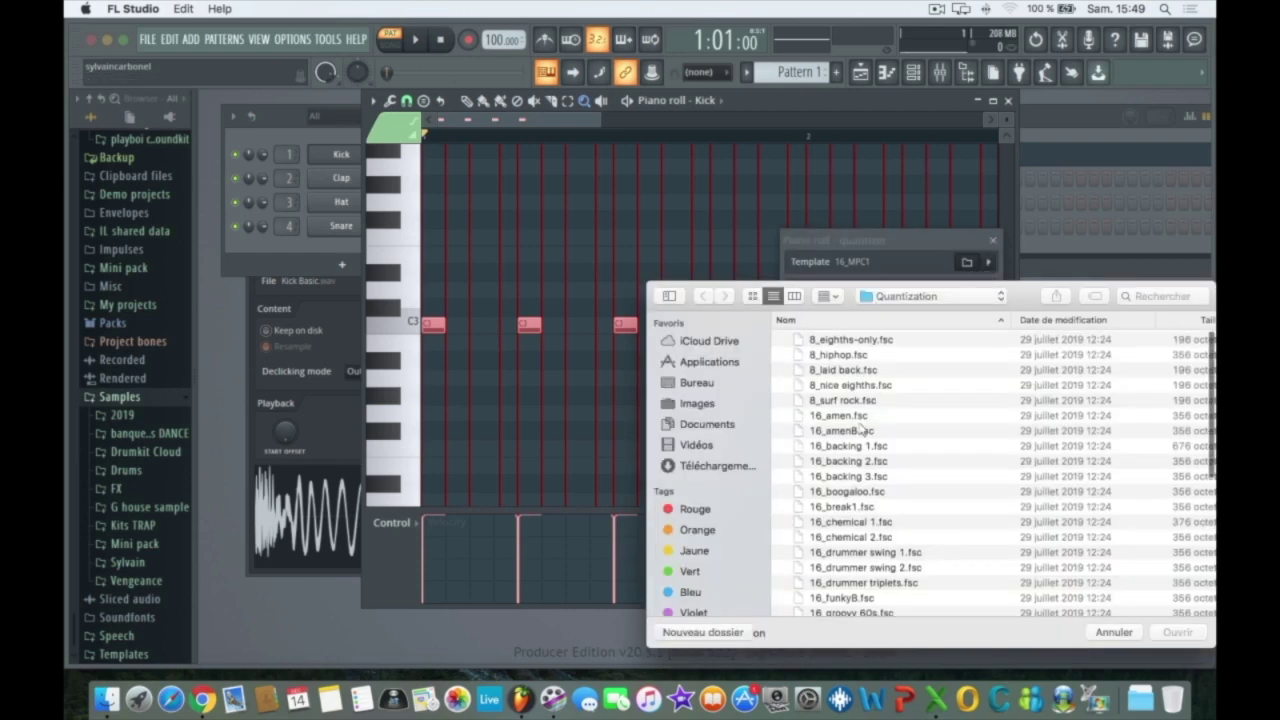
{"action": "key", "text": "Escape"}
{"action": "left_click", "coordinate": [988, 260]}
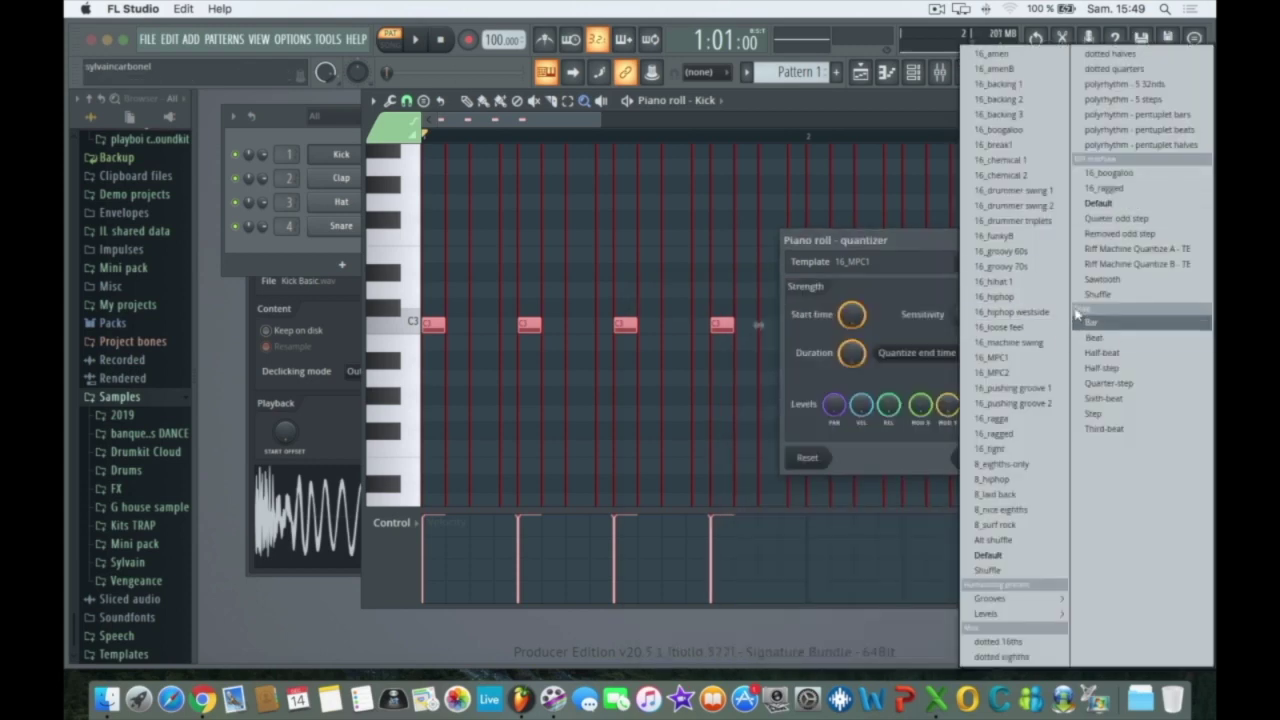
{"action": "left_click", "coordinate": [1100, 204]}
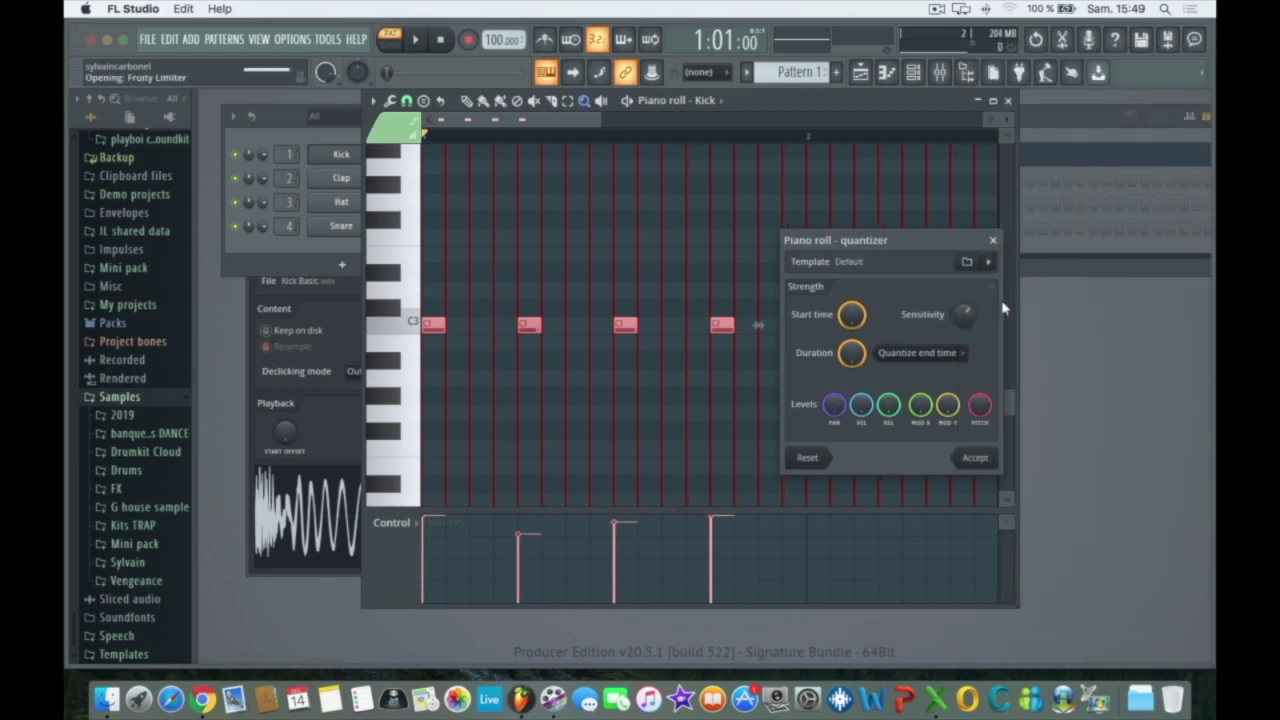
{"action": "left_click", "coordinate": [975, 458]}
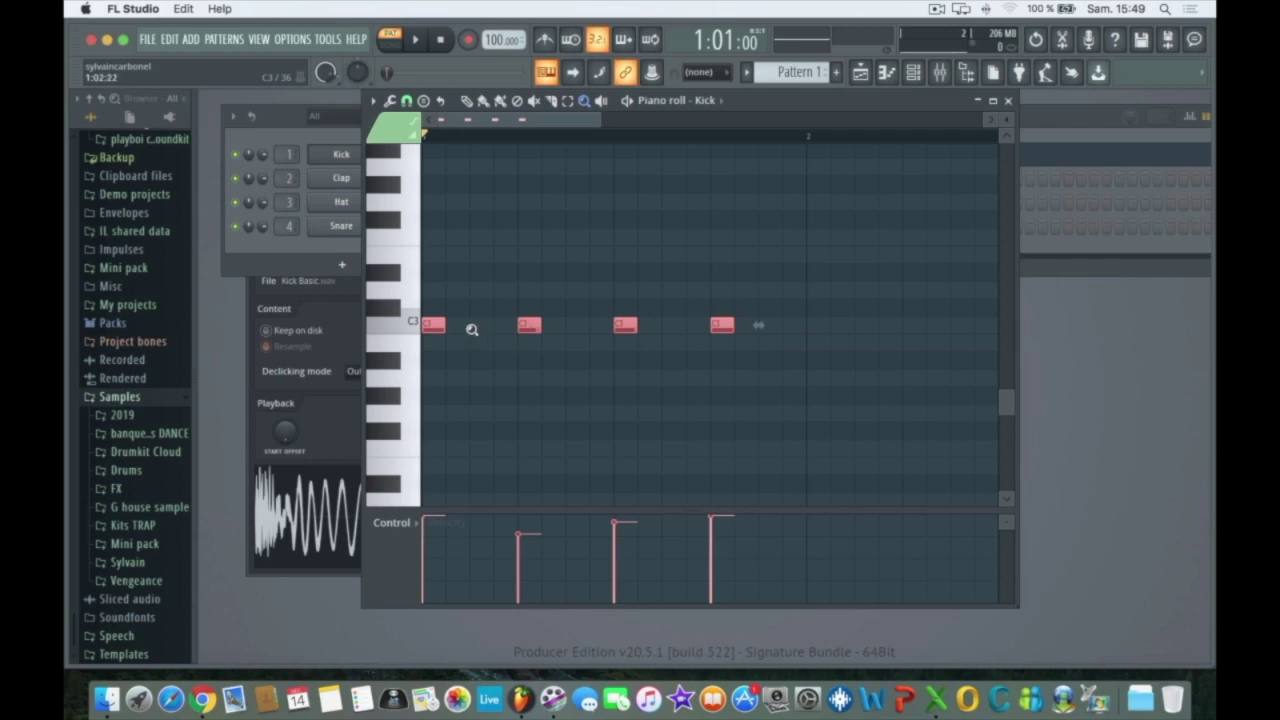
Step: Draw a fifth kick note at C3 on step 15, 0:01:12 long, and play the pattern
{"action": "left_click", "coordinate": [473, 328]}
{"action": "right_click", "coordinate": [503, 326]}
{"action": "left_click", "coordinate": [467, 101]}
{"action": "left_click", "coordinate": [779, 328]}
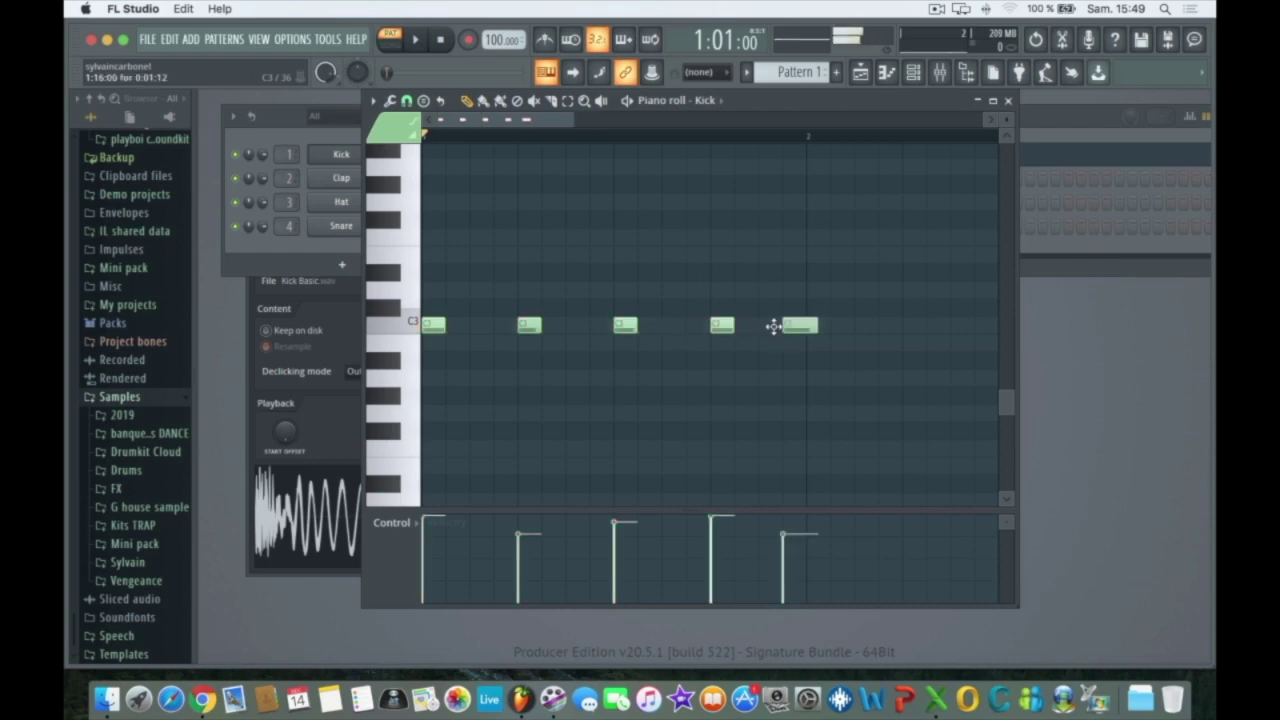
{"action": "key", "text": "space"}
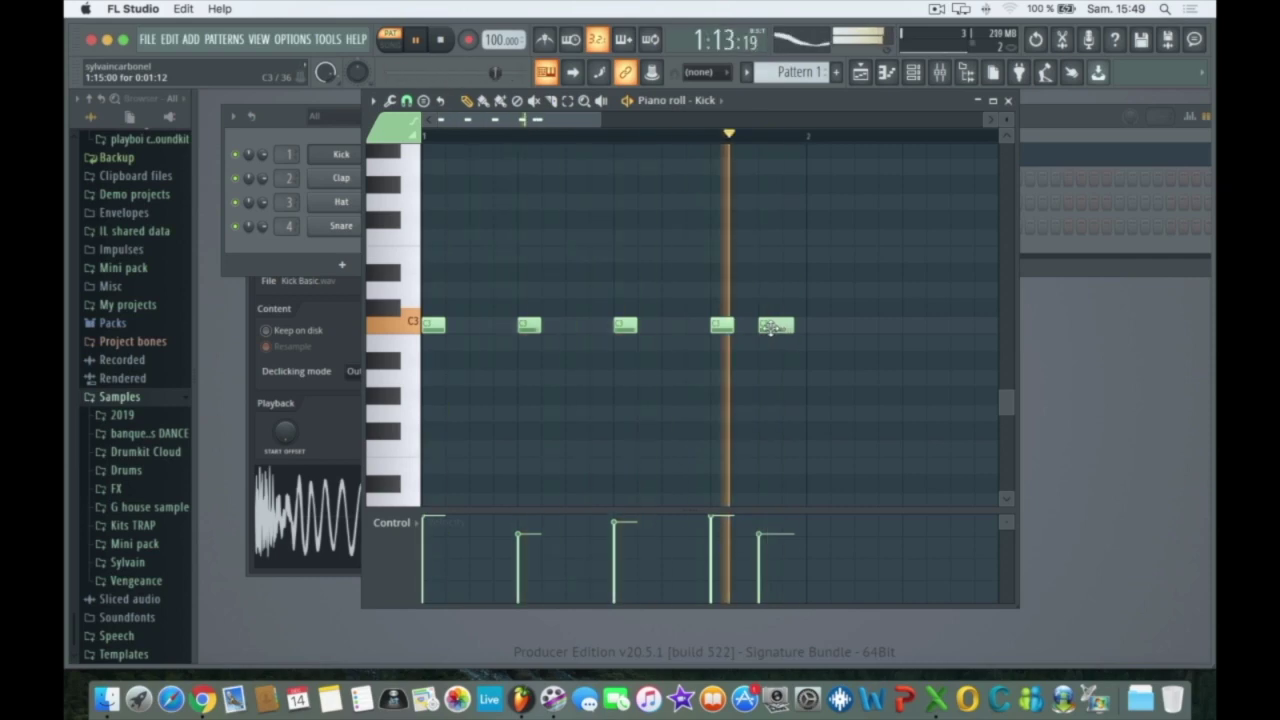
{"action": "key", "text": "space"}
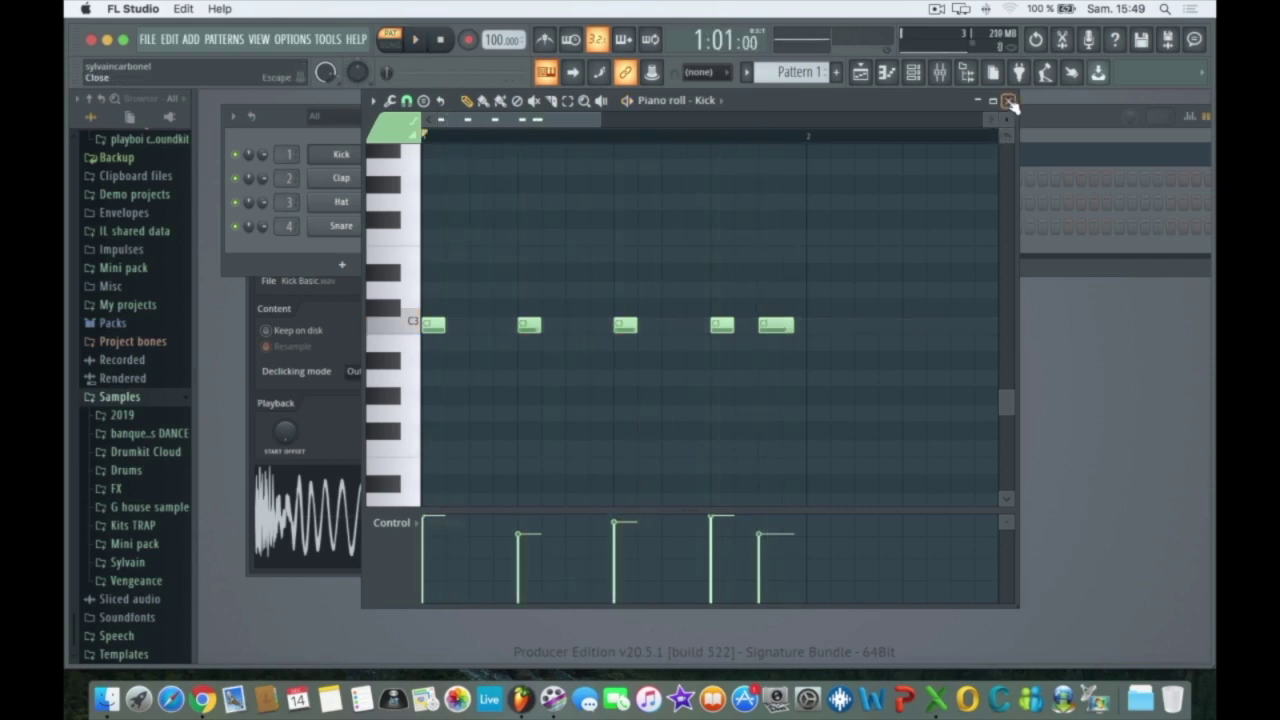
Step: Close the kick piano roll, add claps on steps 5 and 13 of the Clap channel, and play the pattern
{"action": "left_click", "coordinate": [1007, 100]}
{"action": "left_click", "coordinate": [453, 178]}
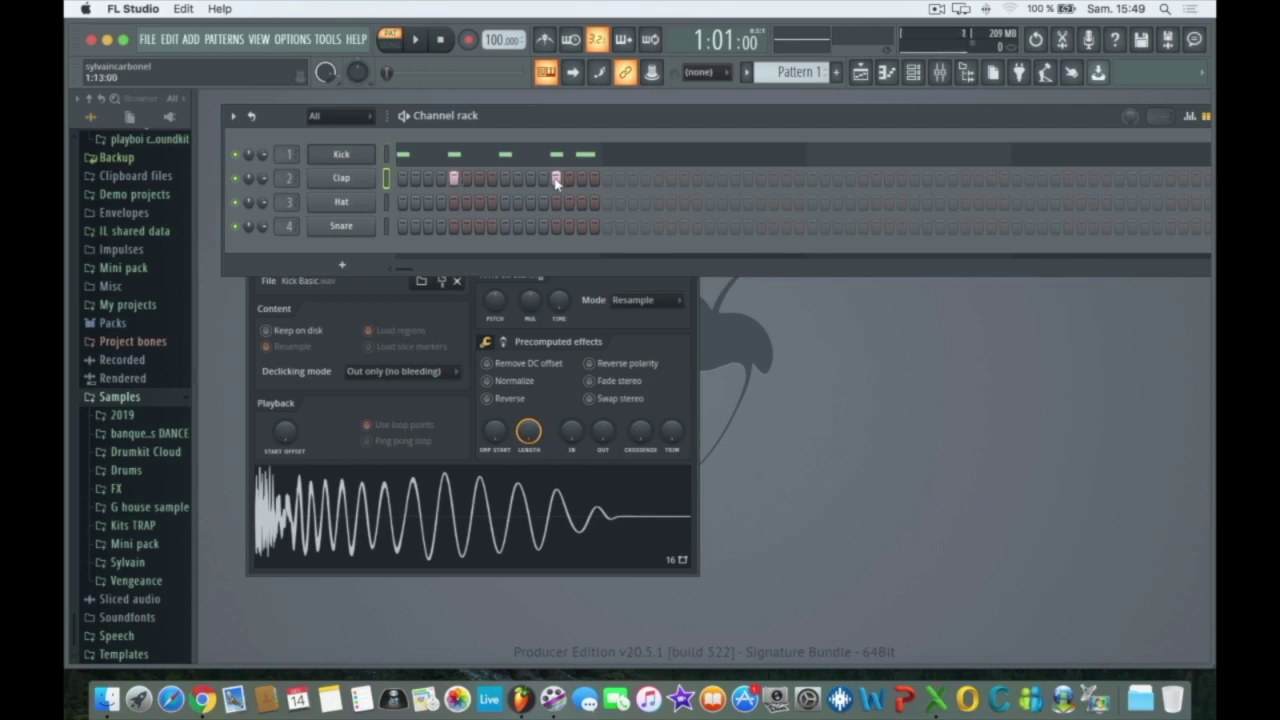
{"action": "key", "text": "space"}
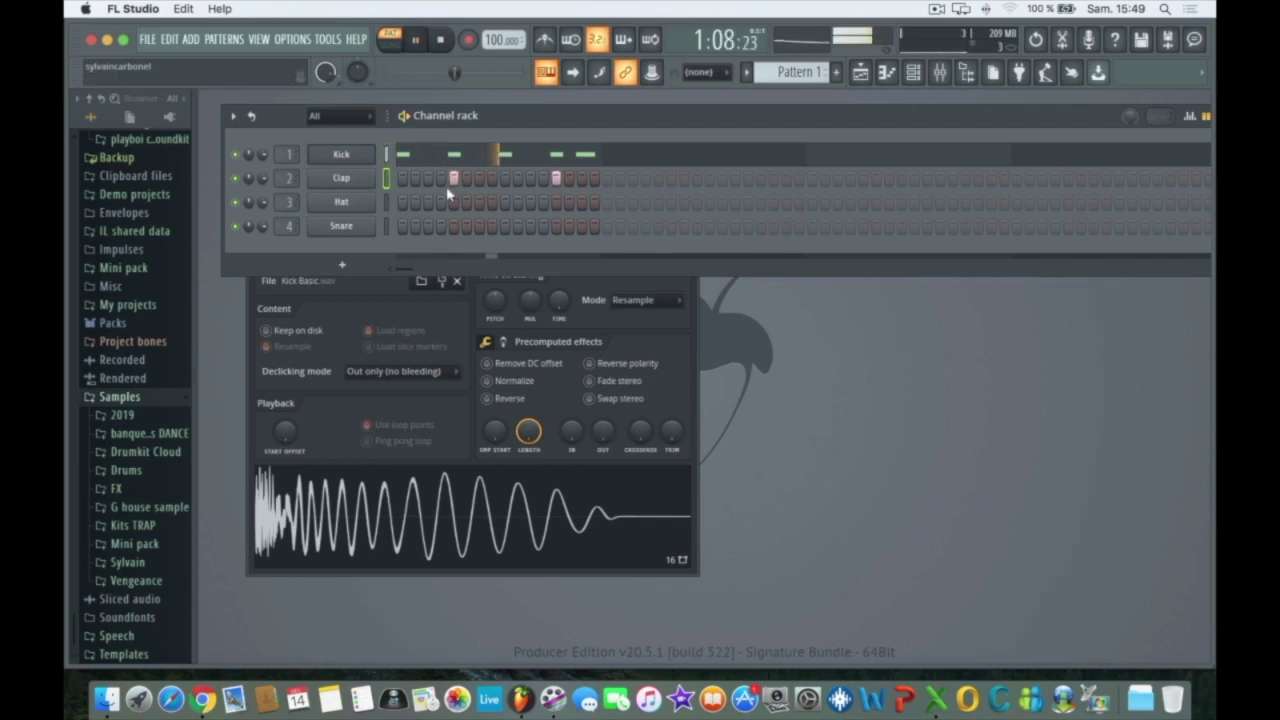
{"action": "key", "text": "space"}
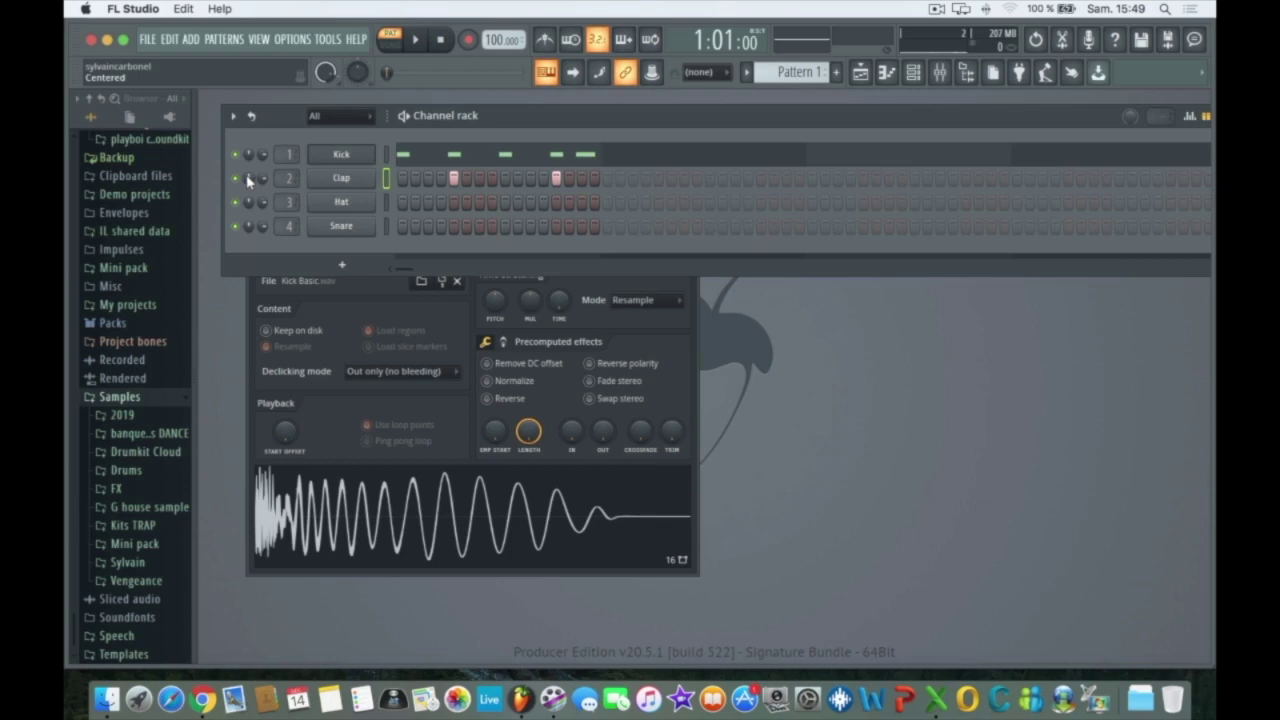
Step: Lower the Clap channel's volume slightly and play the pattern to check the balance
{"action": "left_click_drag", "start_coordinate": [266, 181], "coordinate": [266, 184]}
{"action": "key", "text": "space"}
{"action": "key", "text": "space"}
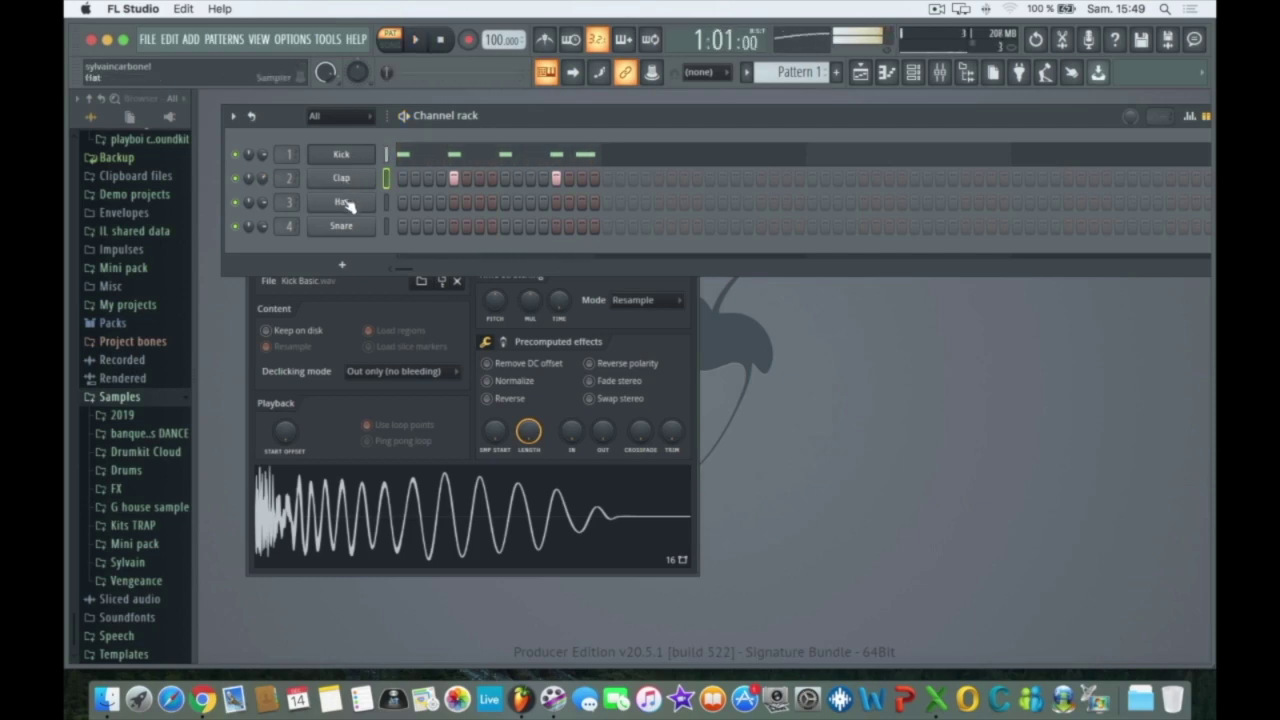
{"action": "left_click", "coordinate": [341, 201]}
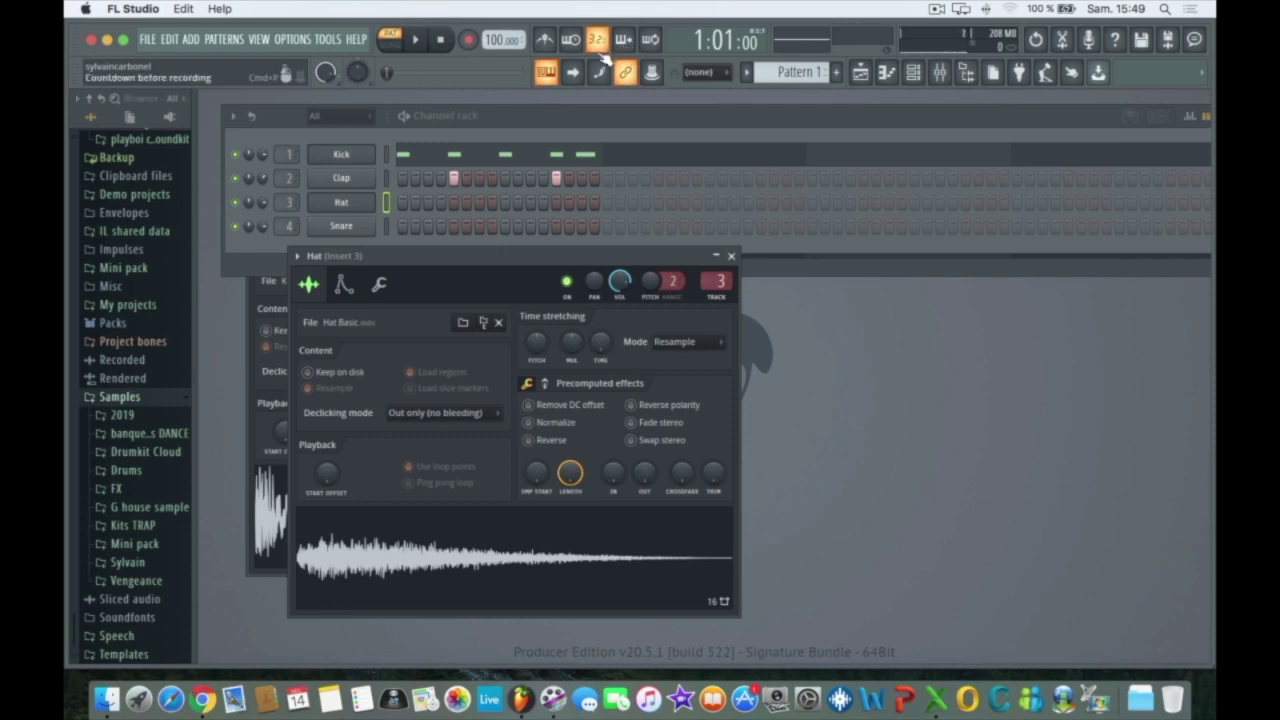
{"action": "left_click", "coordinate": [623, 44]}
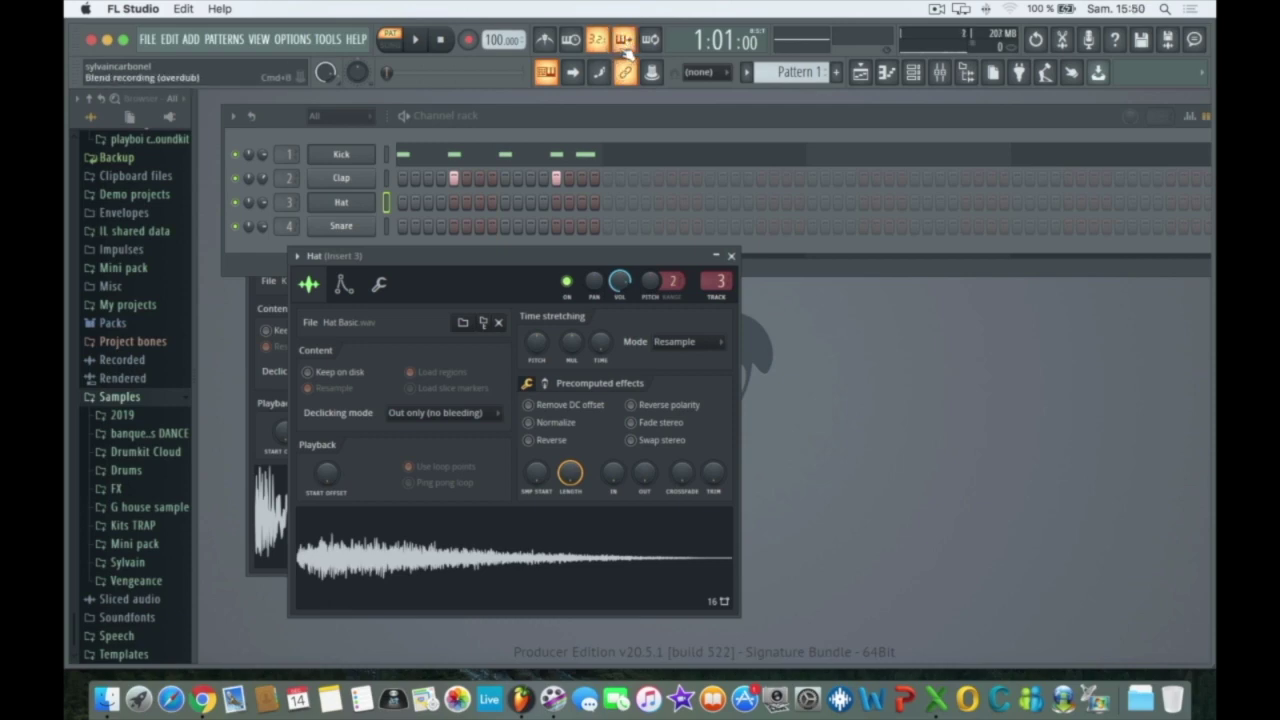
{"action": "left_click", "coordinate": [627, 44]}
{"action": "left_click", "coordinate": [625, 42]}
{"action": "left_click", "coordinate": [625, 42]}
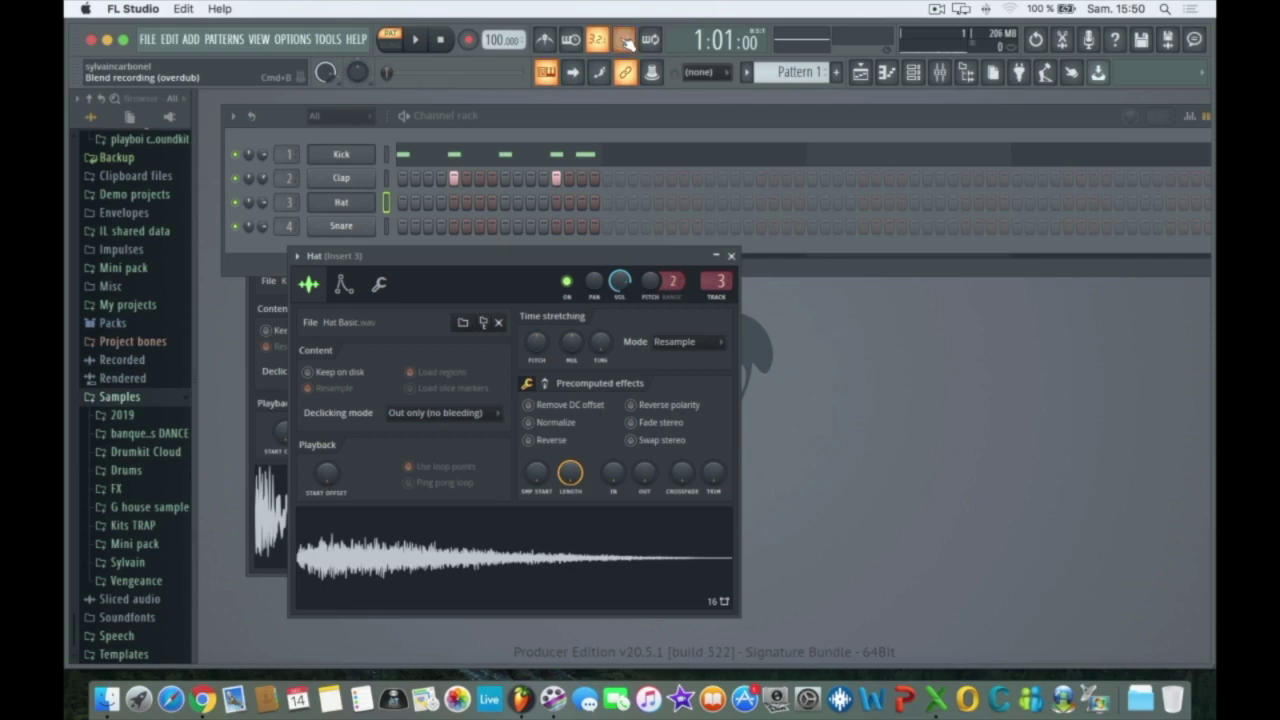
{"action": "left_click", "coordinate": [732, 258]}
Step: Add an FPC channel to the channel rack and move its window clear of the rack
{"action": "left_click", "coordinate": [341, 270]}
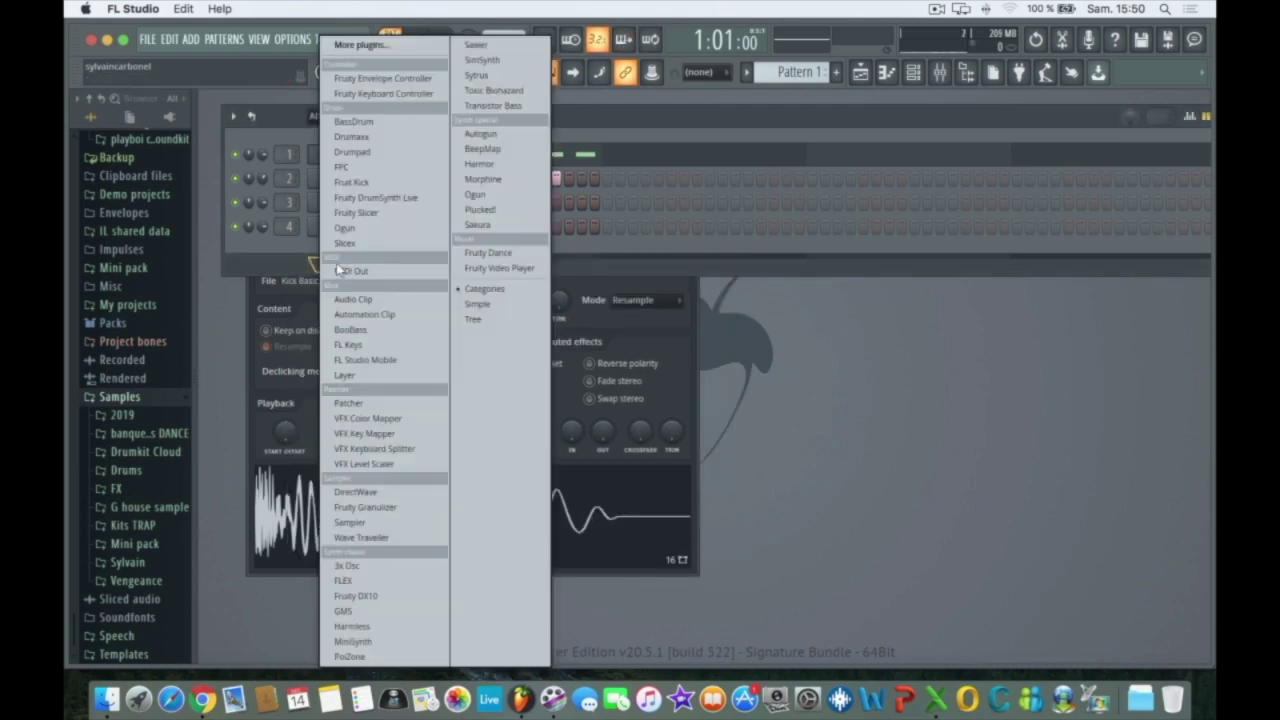
{"action": "left_click", "coordinate": [345, 167]}
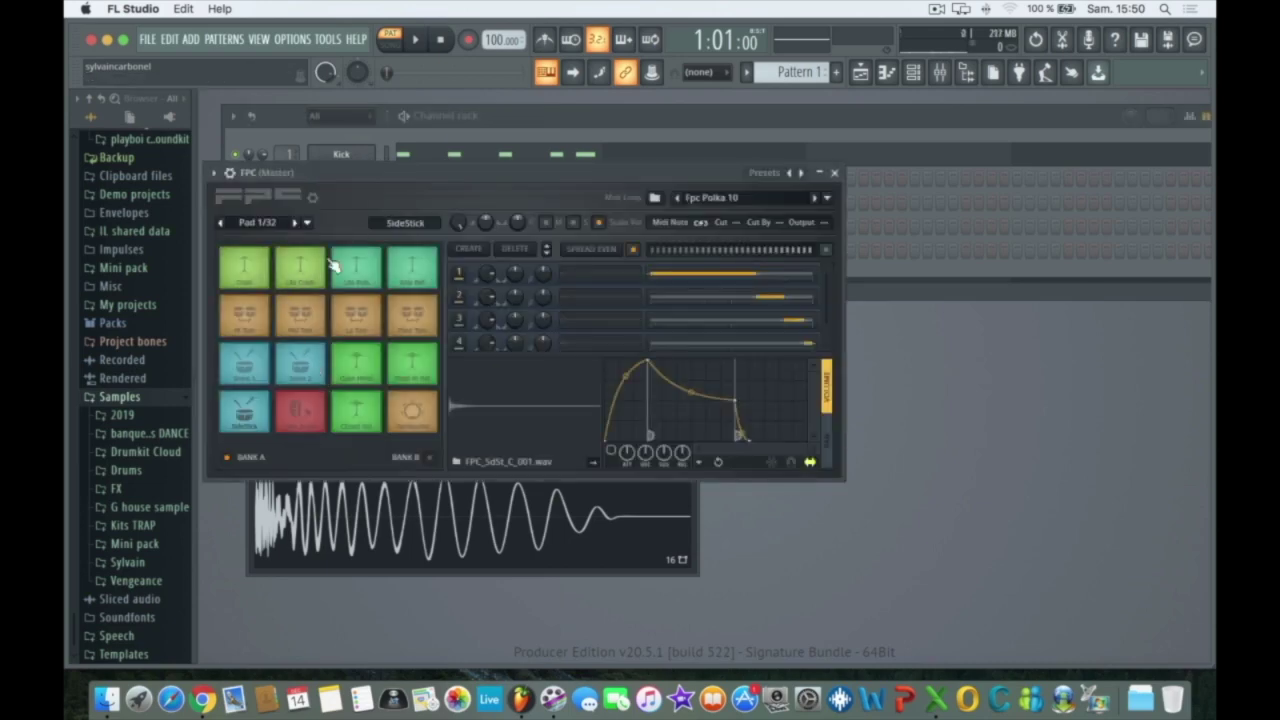
{"action": "left_click_drag", "start_coordinate": [548, 184], "coordinate": [636, 295]}
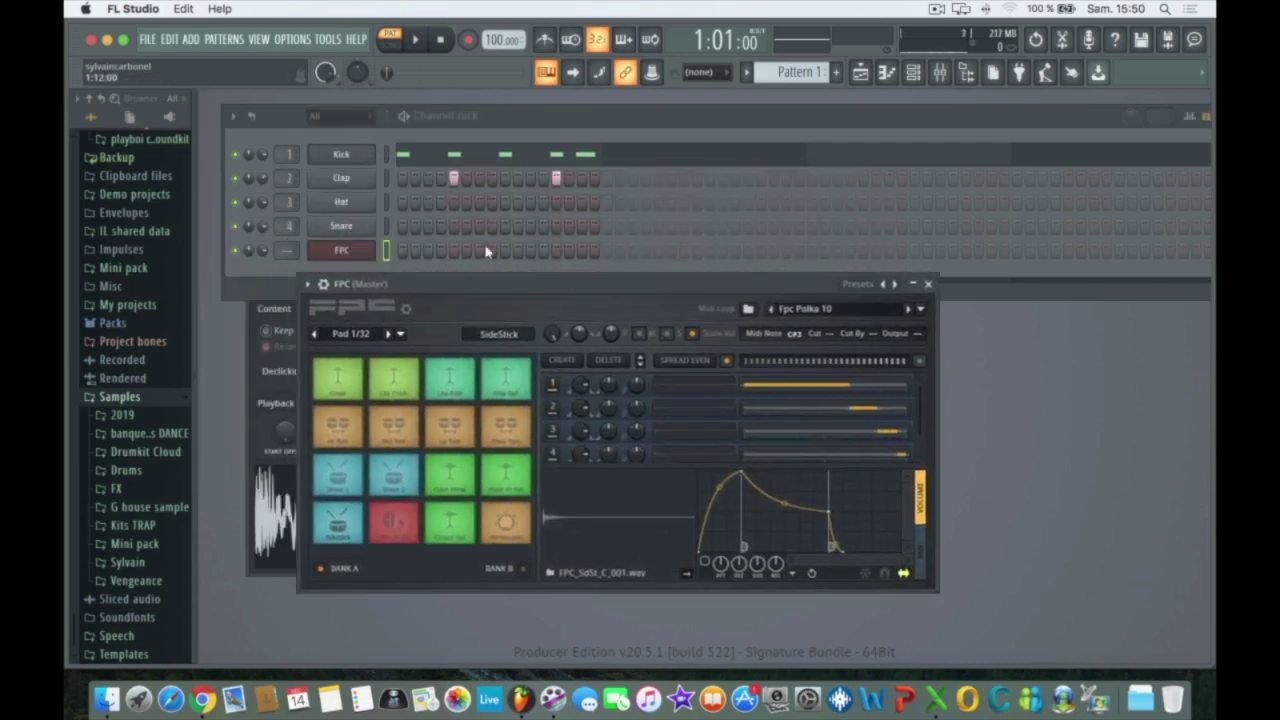
Step: Delete the Kick and Clap channels from the channel rack
{"action": "right_click", "coordinate": [341, 158]}
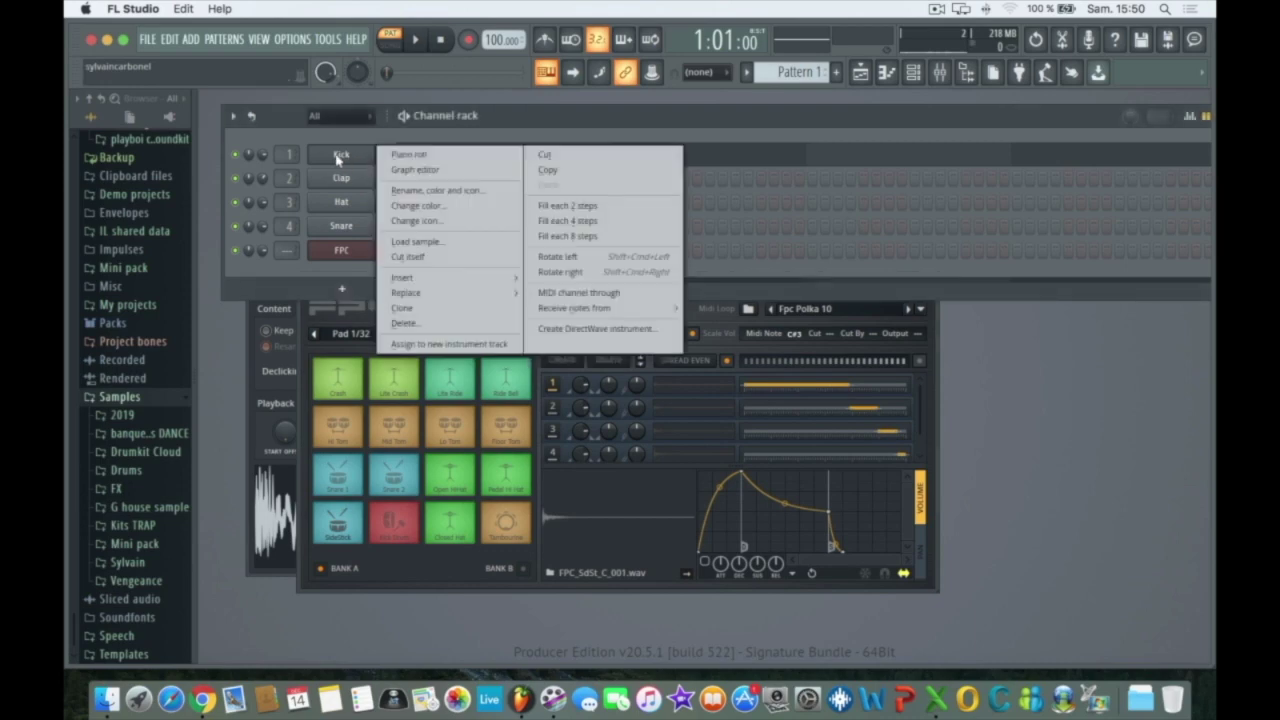
{"action": "left_click", "coordinate": [416, 325]}
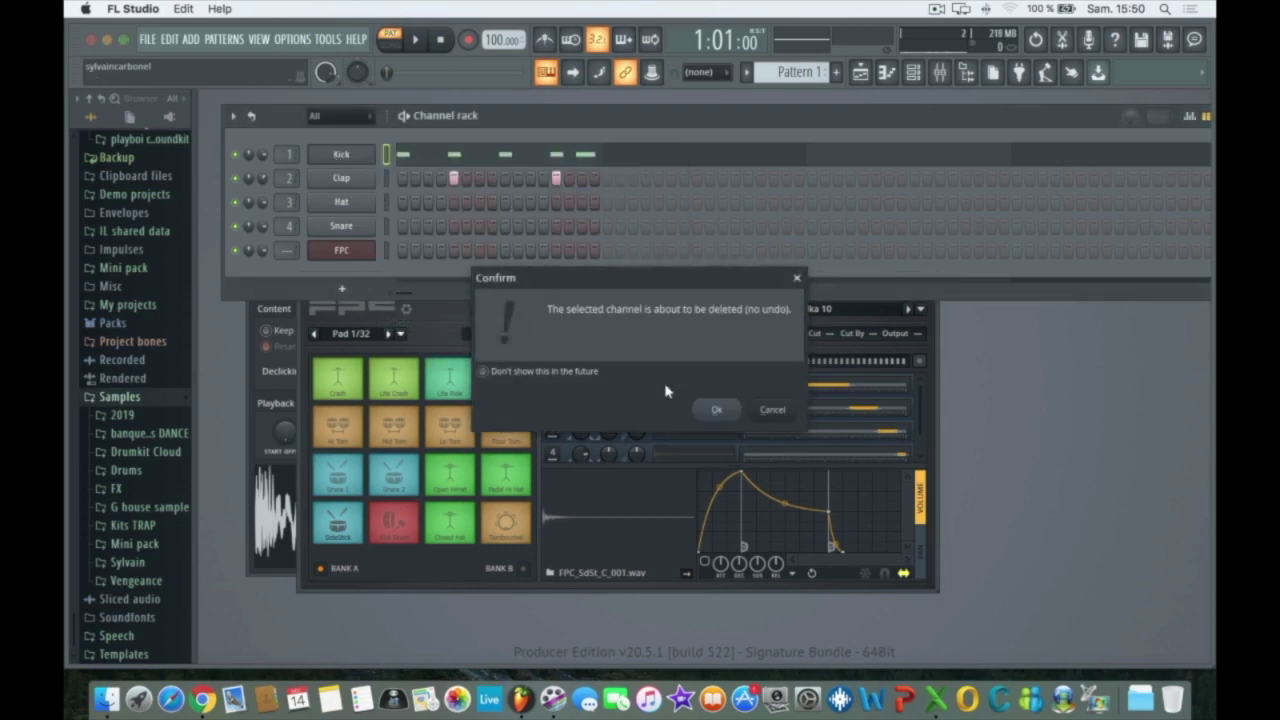
{"action": "left_click", "coordinate": [718, 411]}
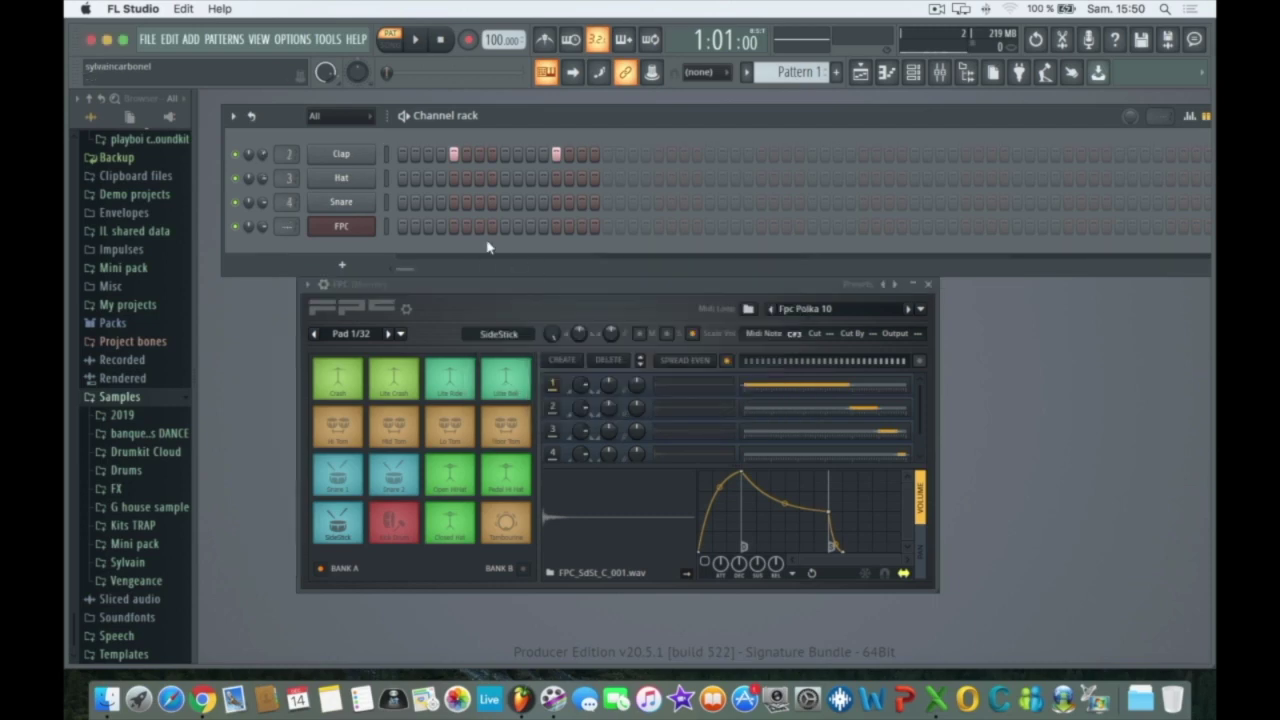
{"action": "right_click", "coordinate": [331, 159]}
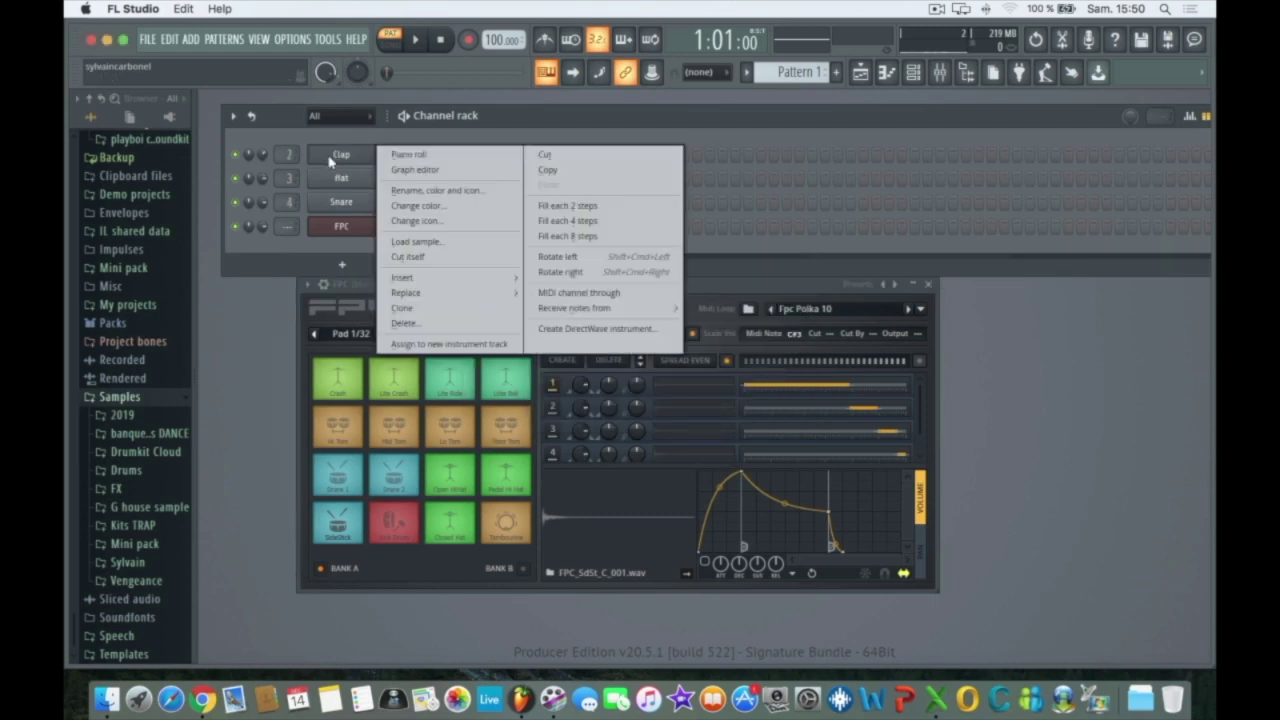
{"action": "left_click", "coordinate": [460, 322]}
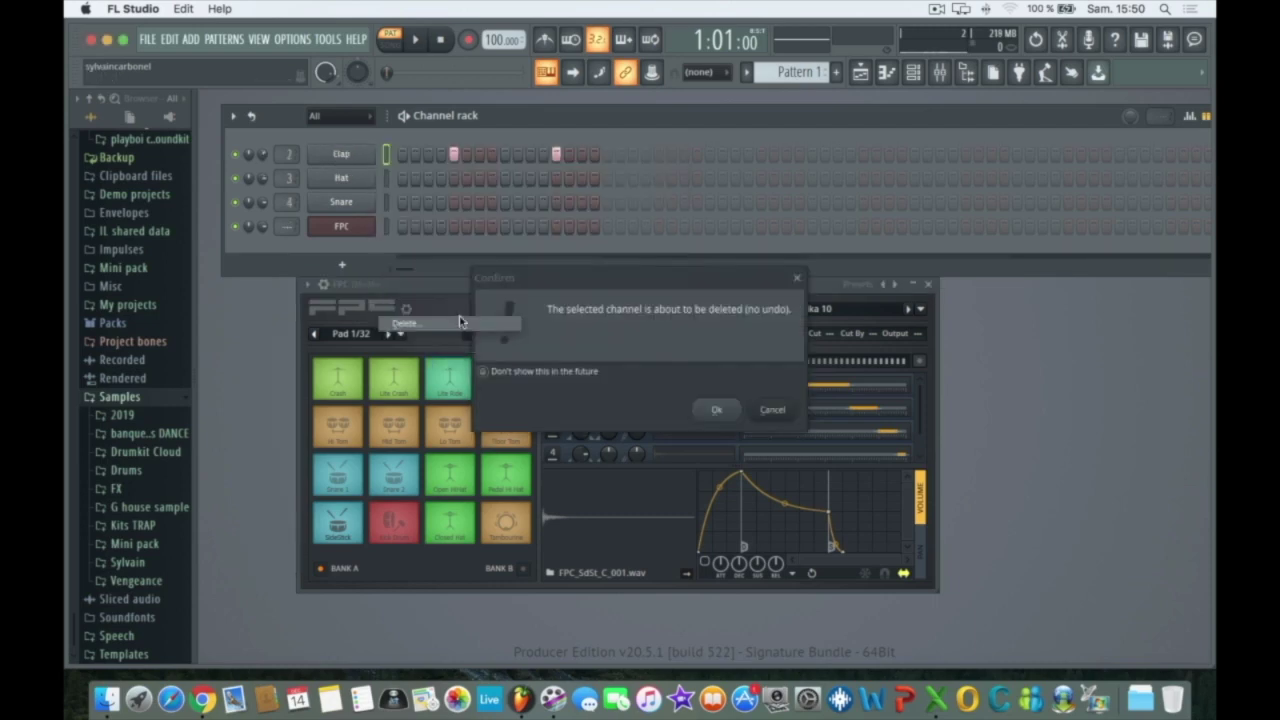
{"action": "left_click", "coordinate": [717, 412]}
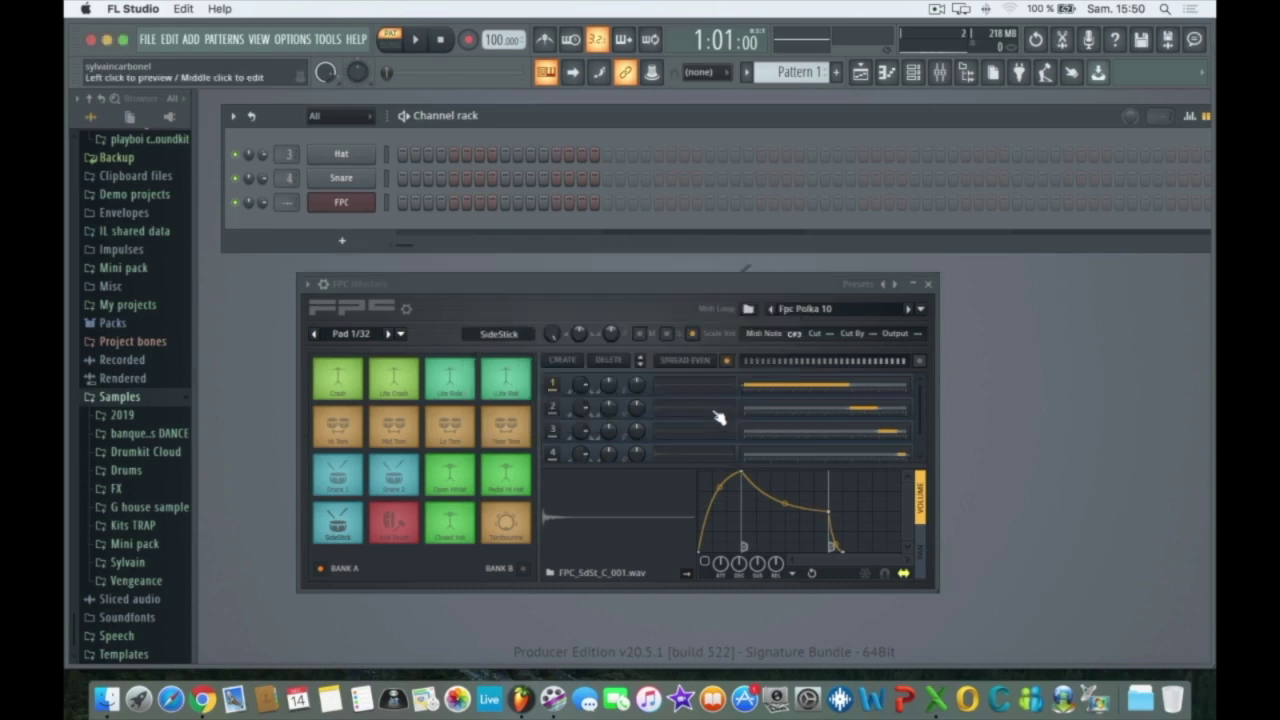
Step: Enable the metronome and record a two-bar pattern alternating Kick Drum and Snare 2 on the FPC channel
{"action": "left_click", "coordinate": [347, 204]}
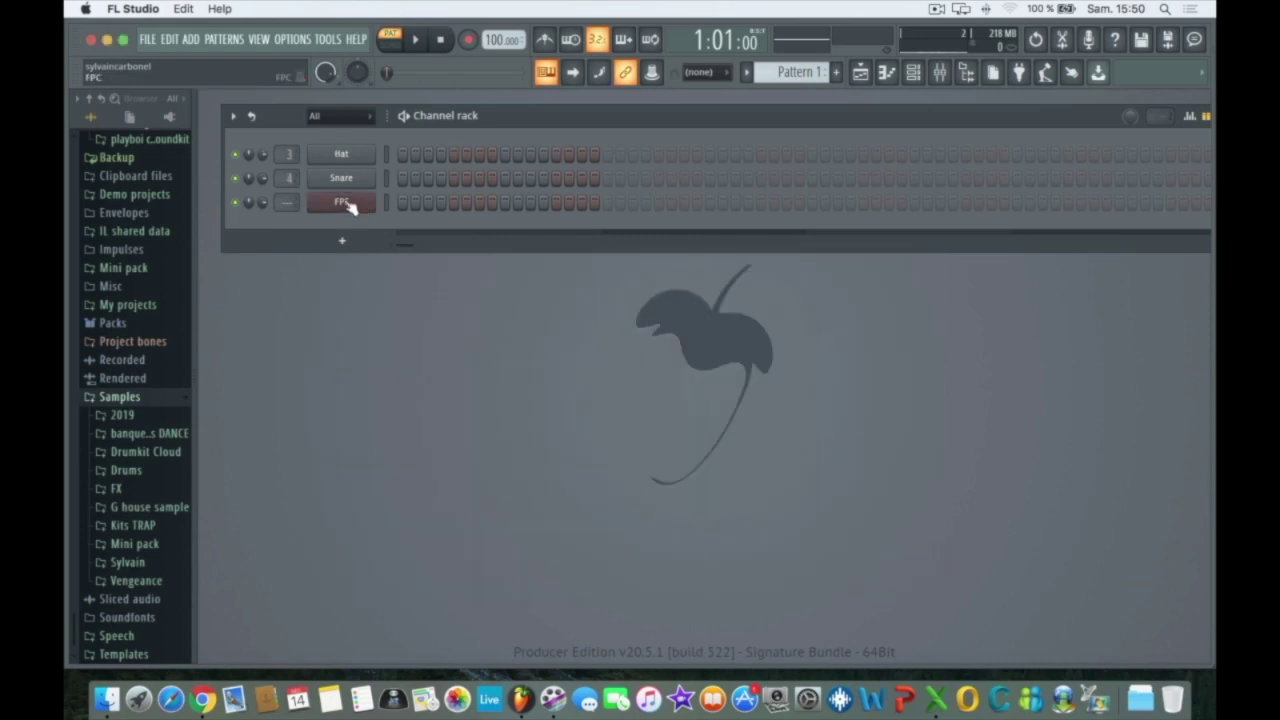
{"action": "left_click", "coordinate": [344, 203]}
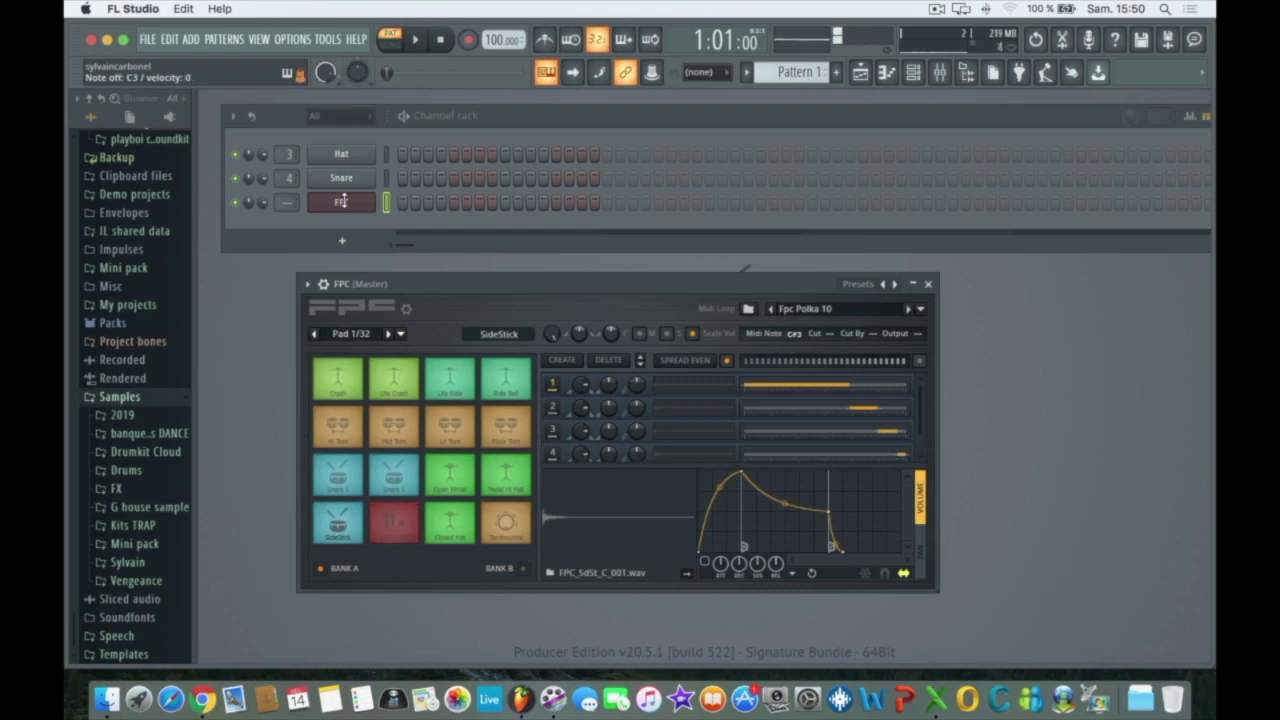
{"action": "left_click", "coordinate": [544, 39]}
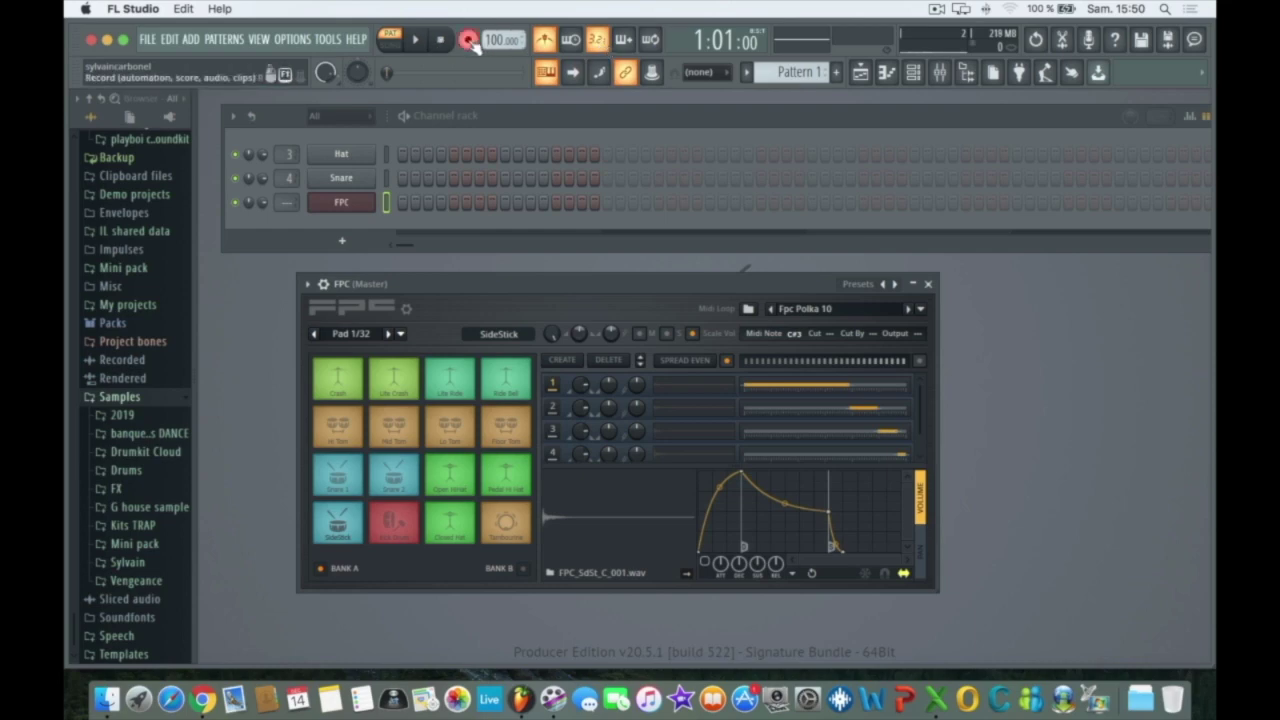
{"action": "left_click", "coordinate": [418, 40]}
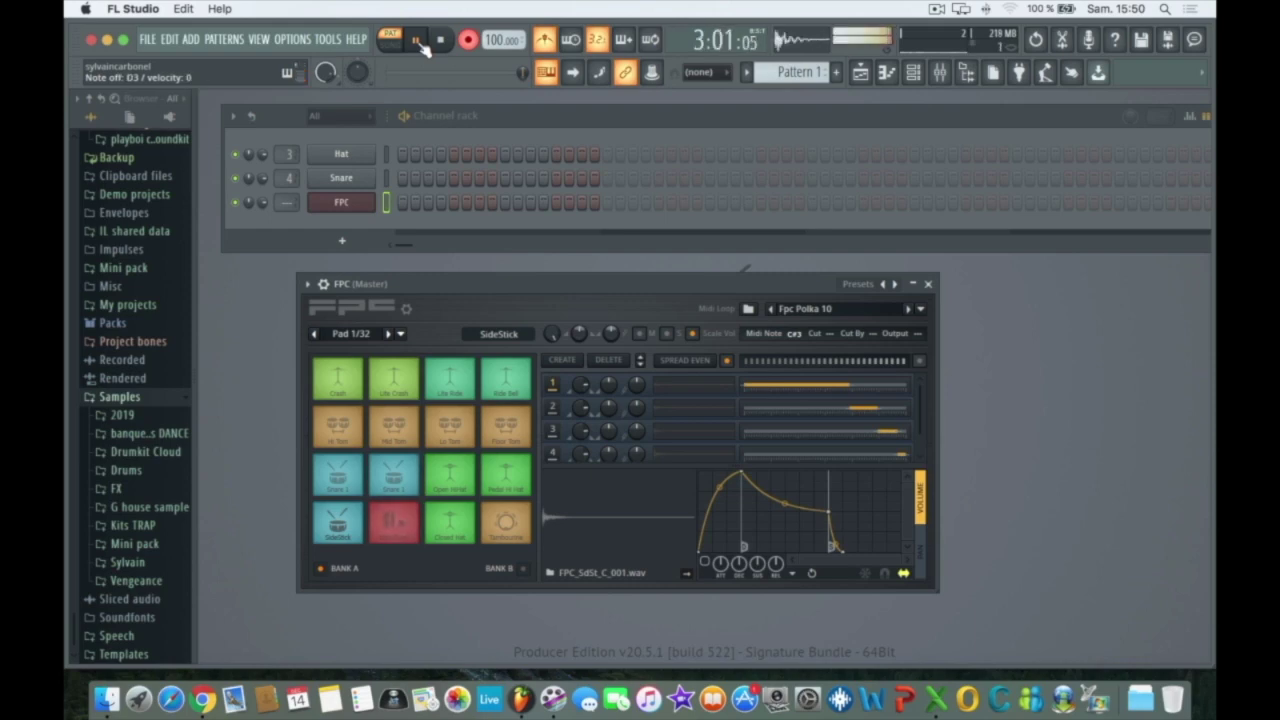
{"action": "left_click", "coordinate": [418, 42]}
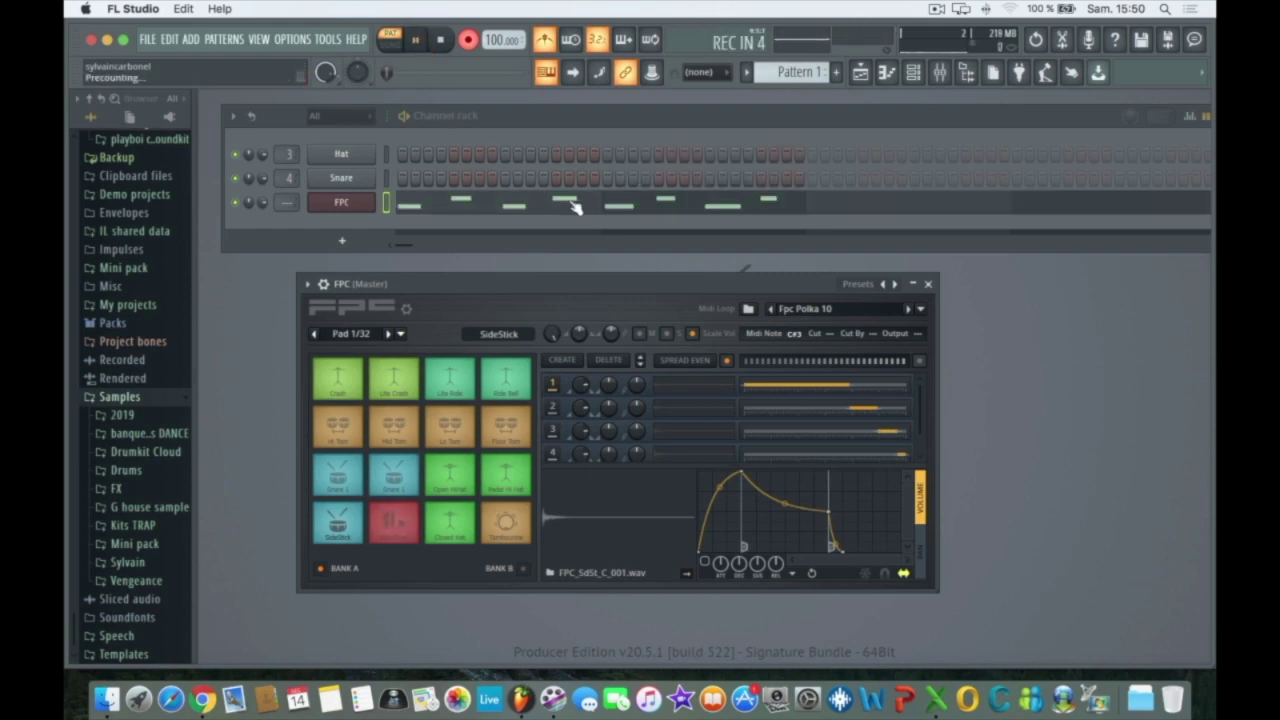
Step: Turn off the countdown before recording, briefly run the FPC pattern, and stop playback
{"action": "left_click", "coordinate": [598, 41]}
{"action": "key", "text": "space"}
{"action": "key", "text": "space"}
Step: Quantize the first six FPC notes in the piano roll with the Default template and play the pattern
{"action": "left_click", "coordinate": [483, 207]}
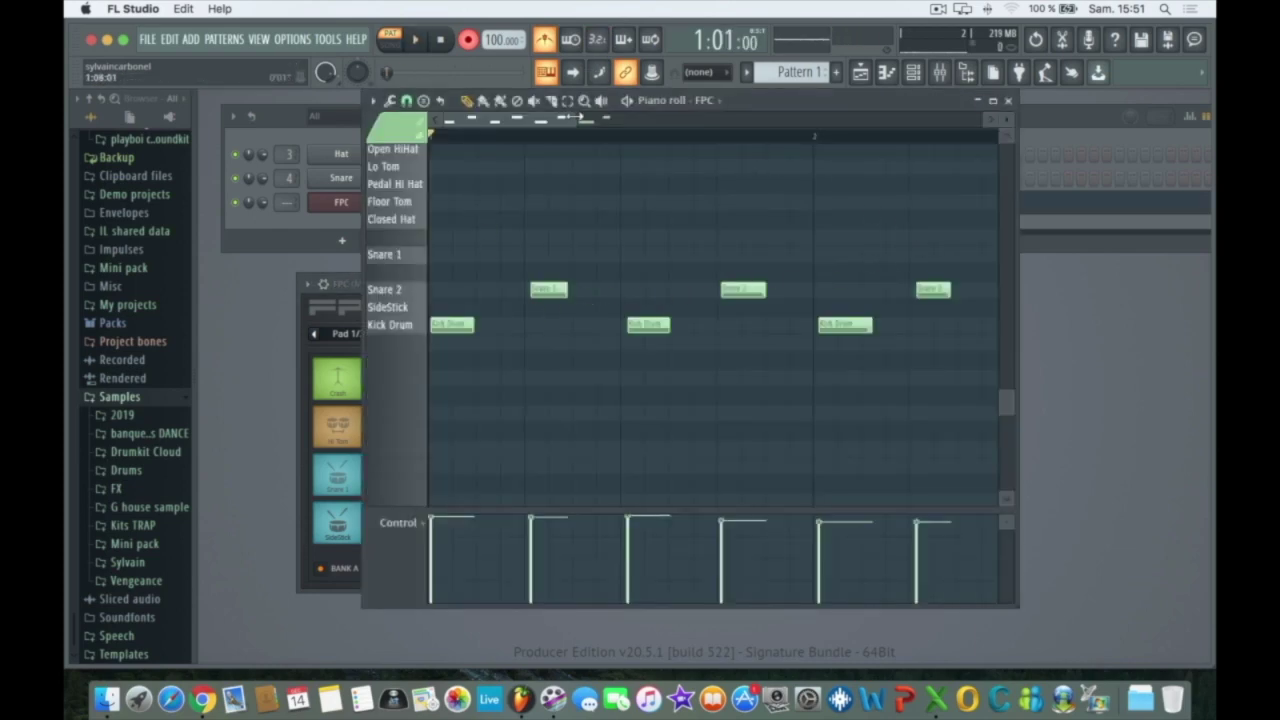
{"action": "left_click_drag", "start_coordinate": [942, 247], "coordinate": [430, 380]}
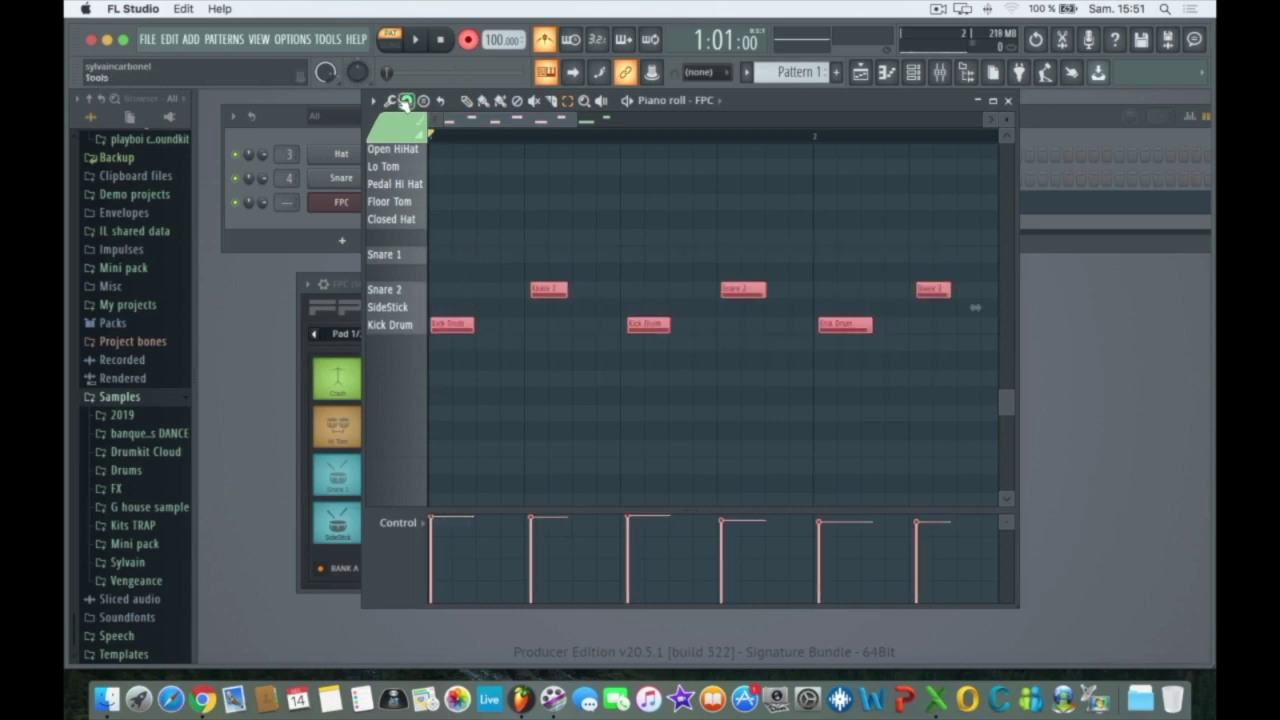
{"action": "left_click", "coordinate": [391, 101]}
{"action": "left_click", "coordinate": [434, 214]}
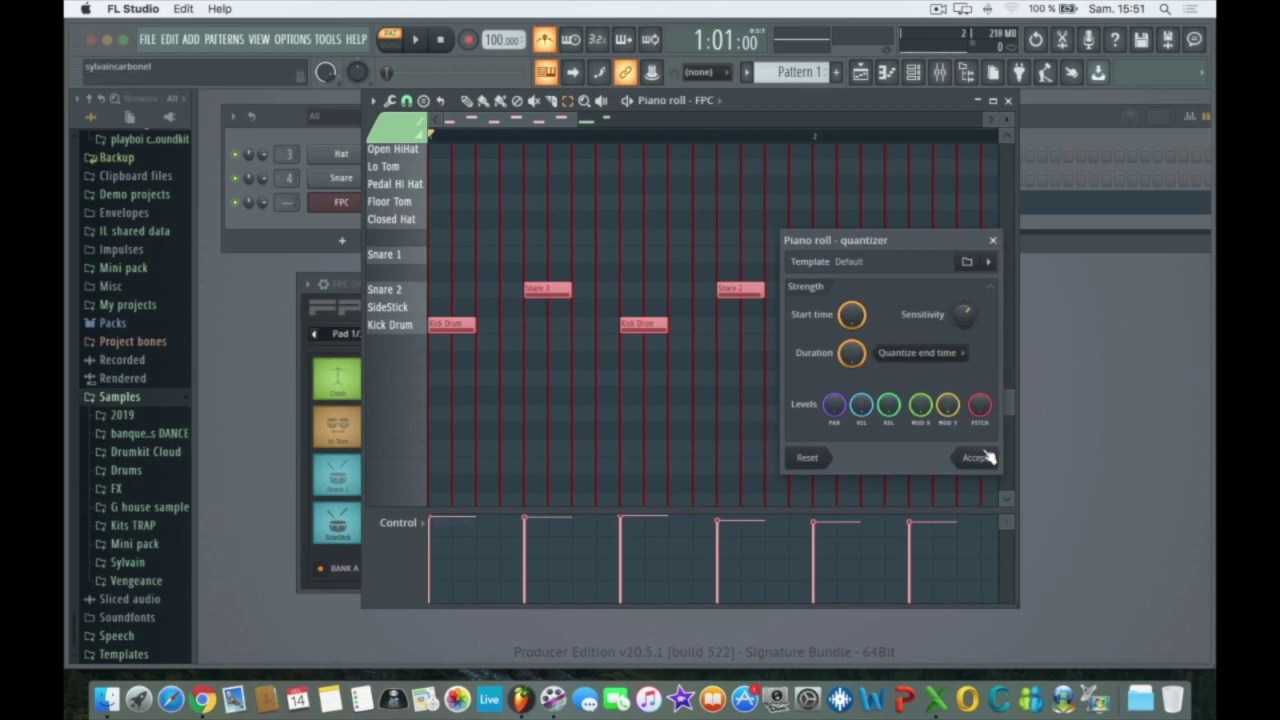
{"action": "left_click", "coordinate": [975, 459]}
{"action": "key", "text": "space"}
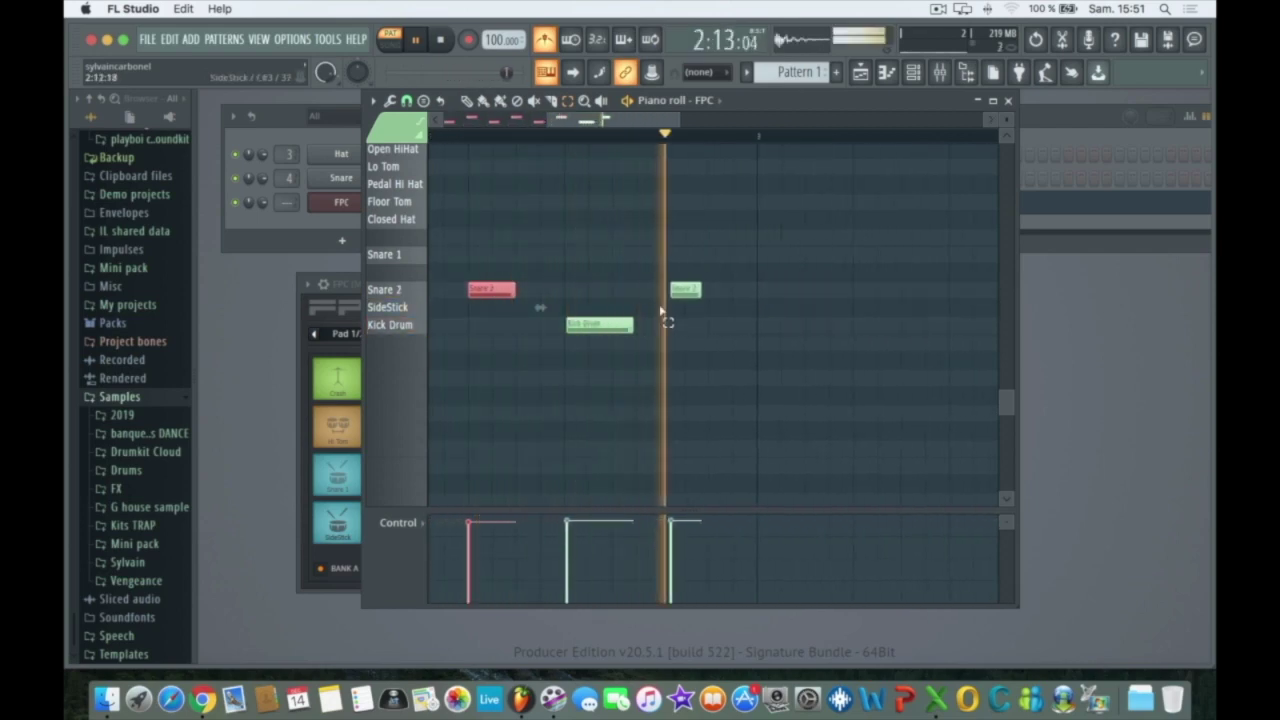
{"action": "key", "text": "space"}
Step: Delete the last Snare 2 note of the second bar in the FPC piano roll
{"action": "left_click", "coordinate": [675, 290]}
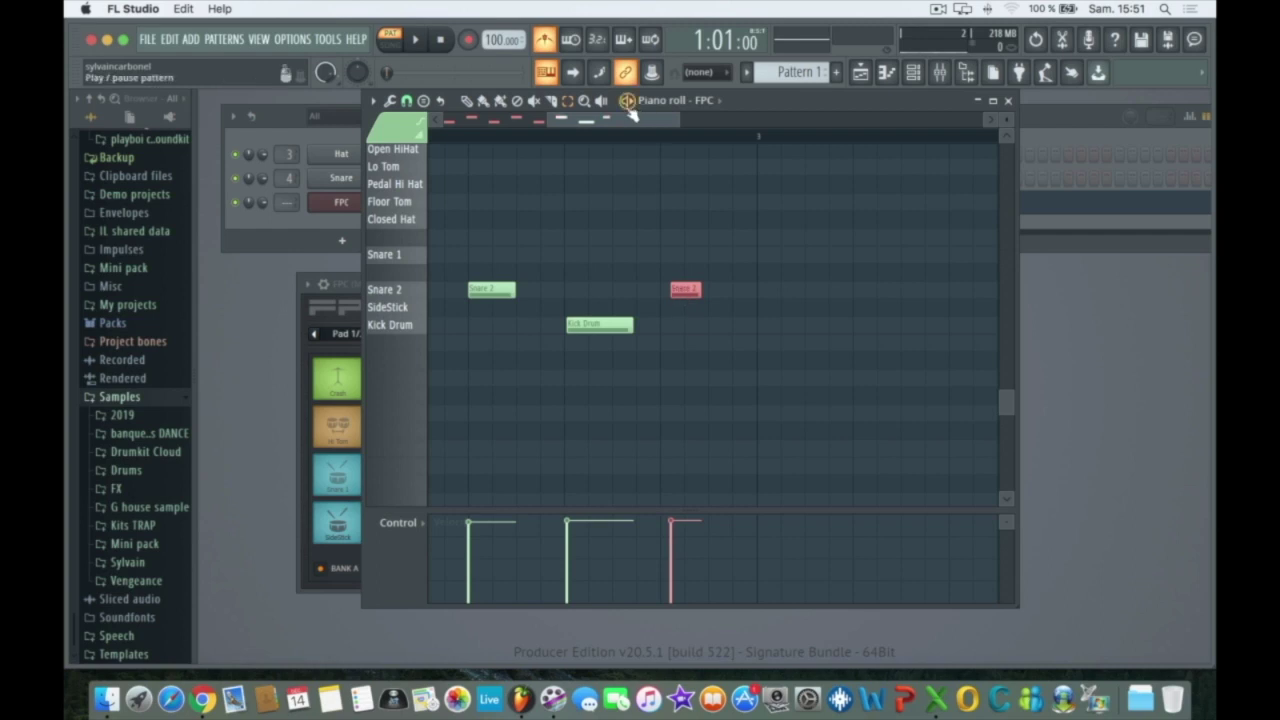
{"action": "left_click", "coordinate": [483, 102]}
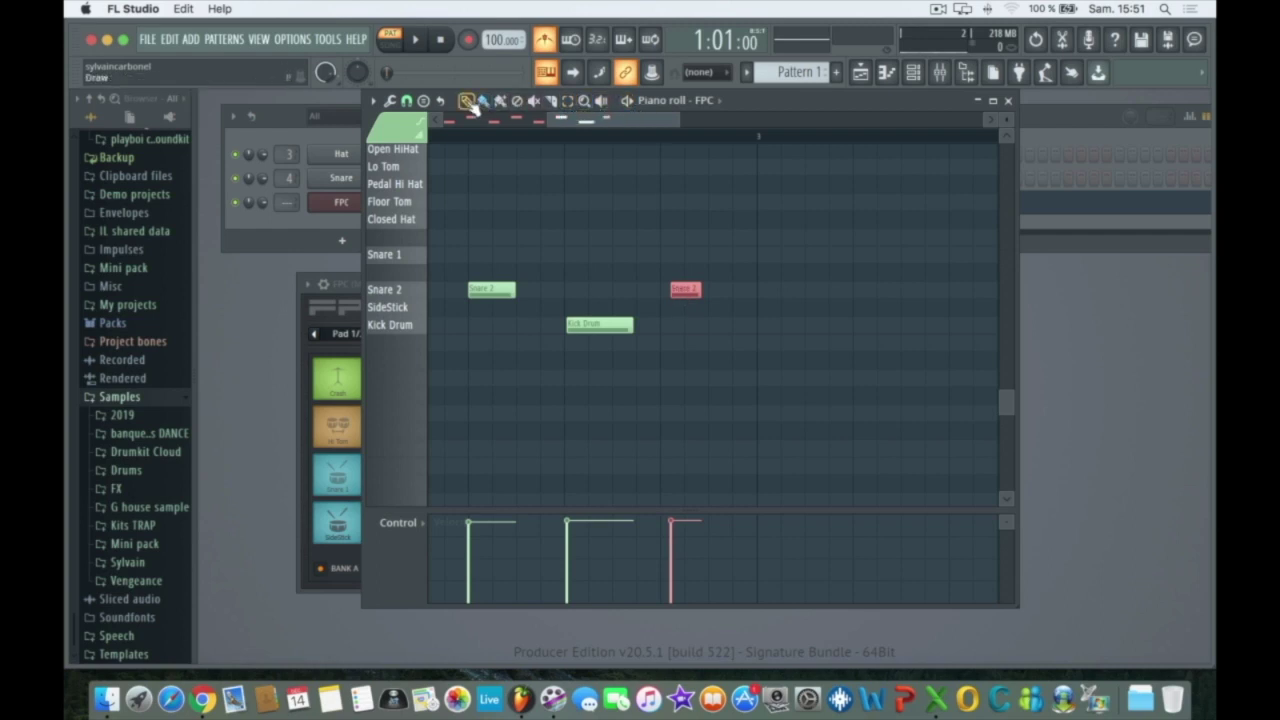
{"action": "scroll", "coordinate": [678, 309], "scroll_direction": "right", "scroll_amount": 1}
{"action": "right_click", "coordinate": [643, 292]}
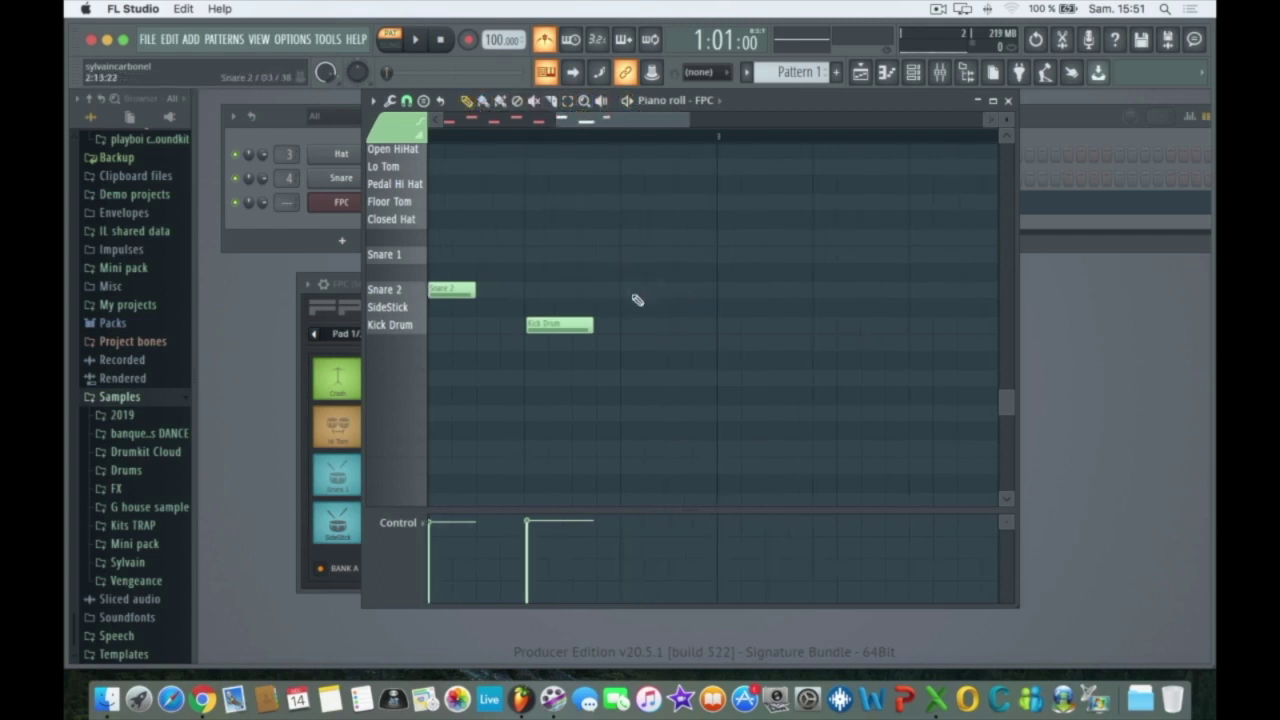
Step: Place the last kick at 2:09:00, 0:02:19 long, and draw an equally long Snare 2 note one beat after it
{"action": "double_click", "coordinate": [540, 331]}
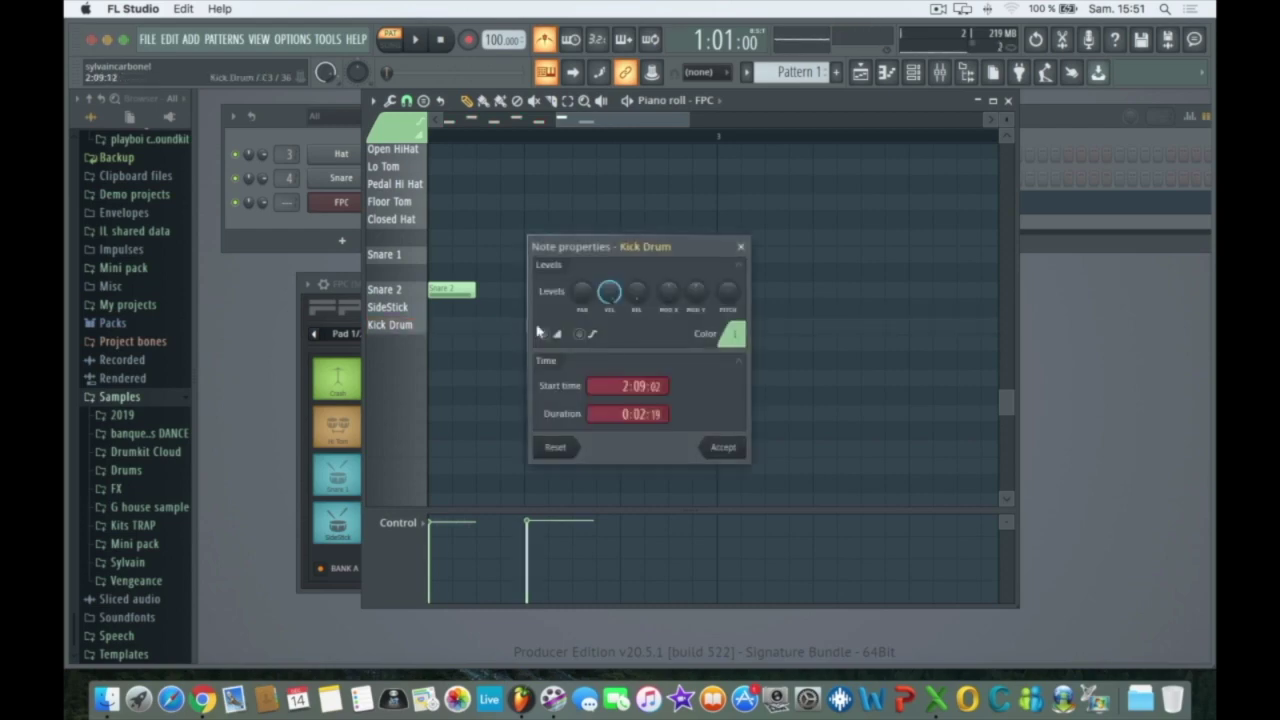
{"action": "left_click", "coordinate": [723, 447]}
{"action": "right_click", "coordinate": [550, 324]}
{"action": "left_click", "coordinate": [545, 326]}
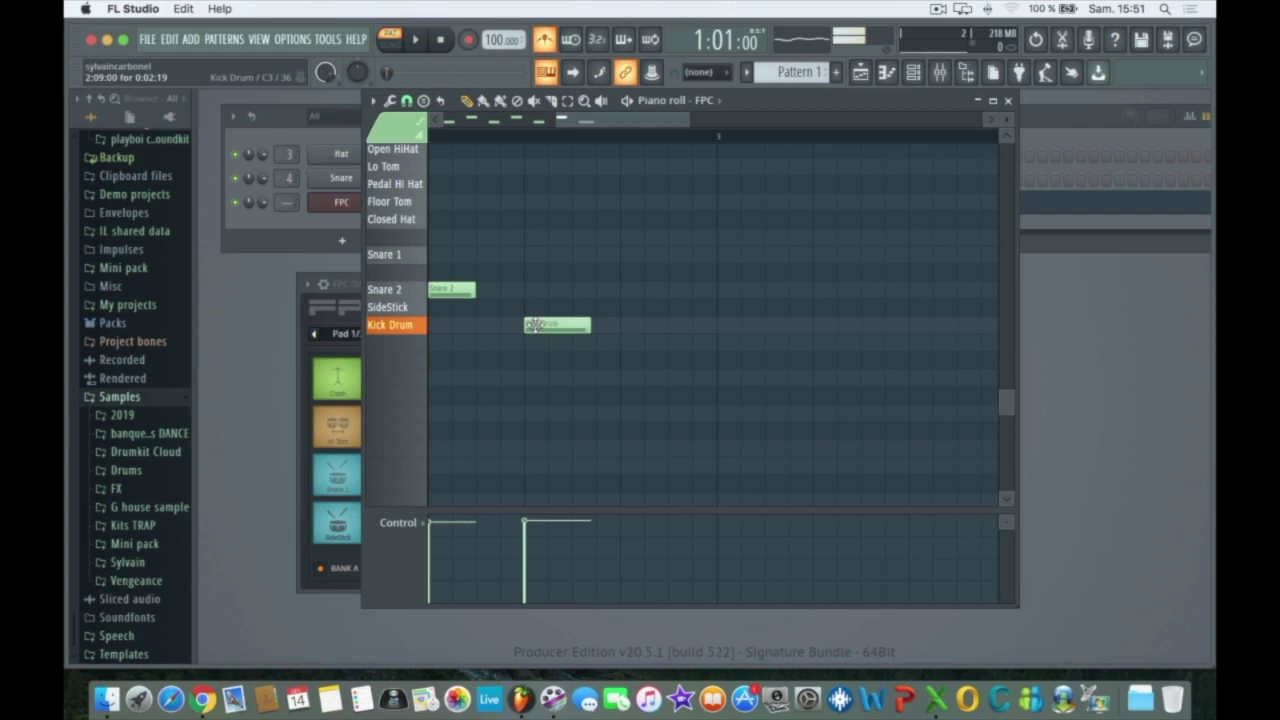
{"action": "left_click", "coordinate": [625, 289]}
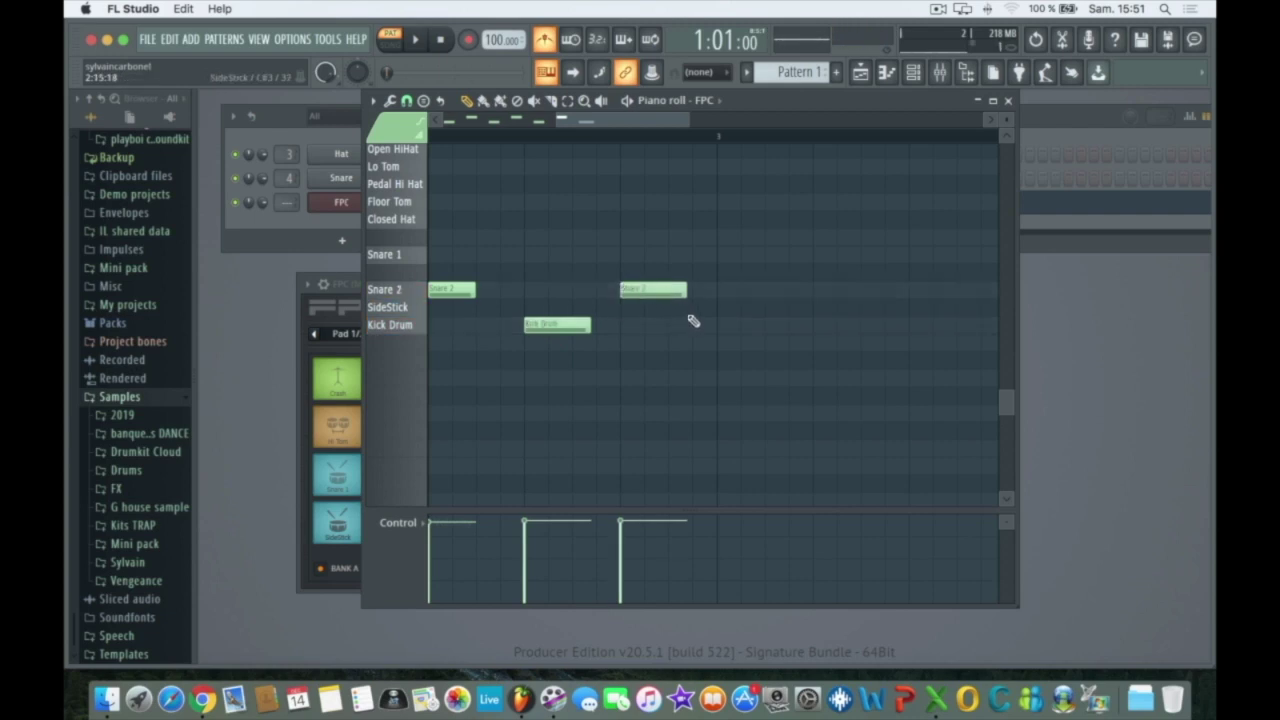
Step: Shorten the kick at 2:09:00 to 0:01:19, add an equally long kick two steps after it, and play the pattern
{"action": "scroll", "coordinate": [623, 321], "scroll_direction": "left", "scroll_amount": 5}
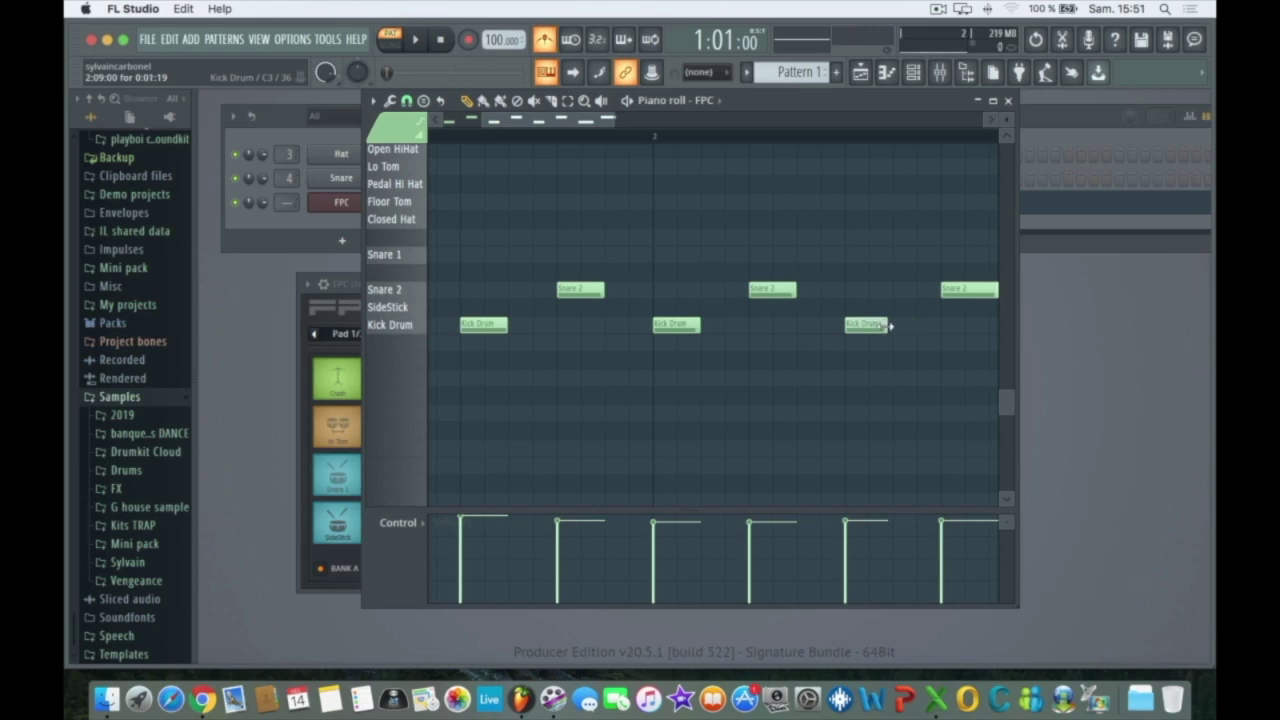
{"action": "left_click", "coordinate": [914, 324]}
{"action": "left_click_drag", "start_coordinate": [950, 324], "coordinate": [927, 324]}
{"action": "key", "text": "space"}
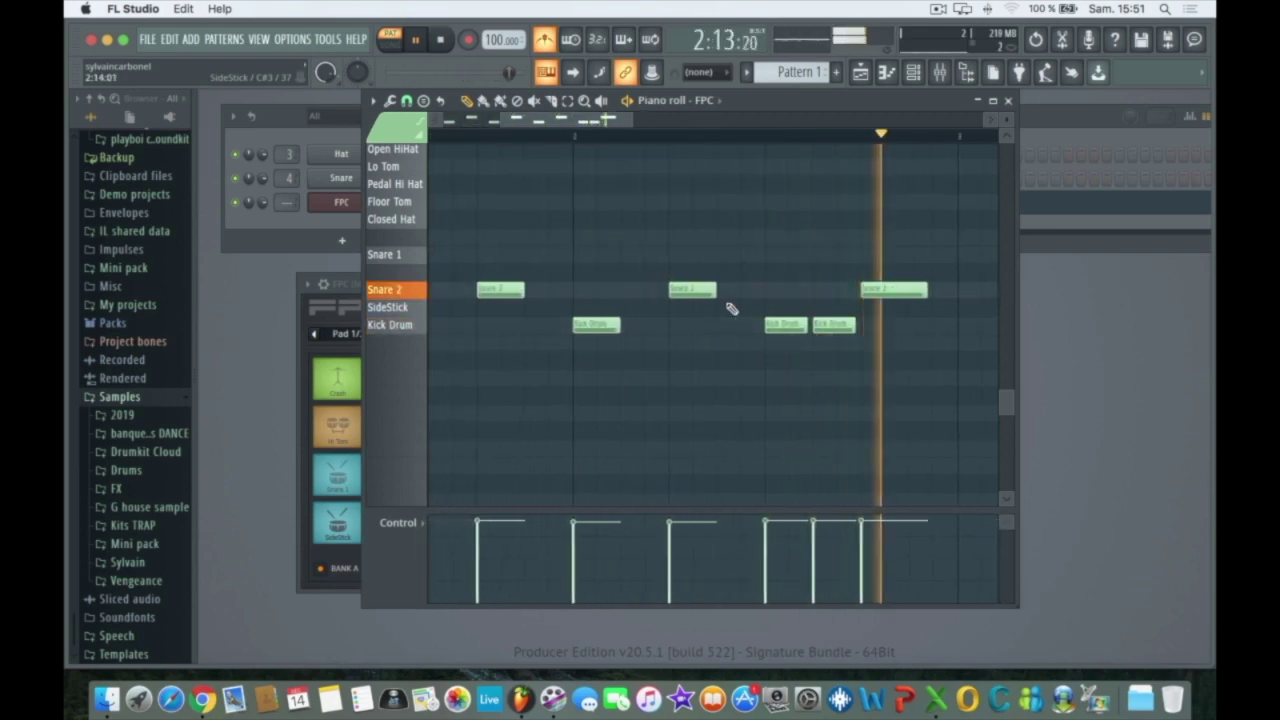
{"action": "key", "text": "space"}
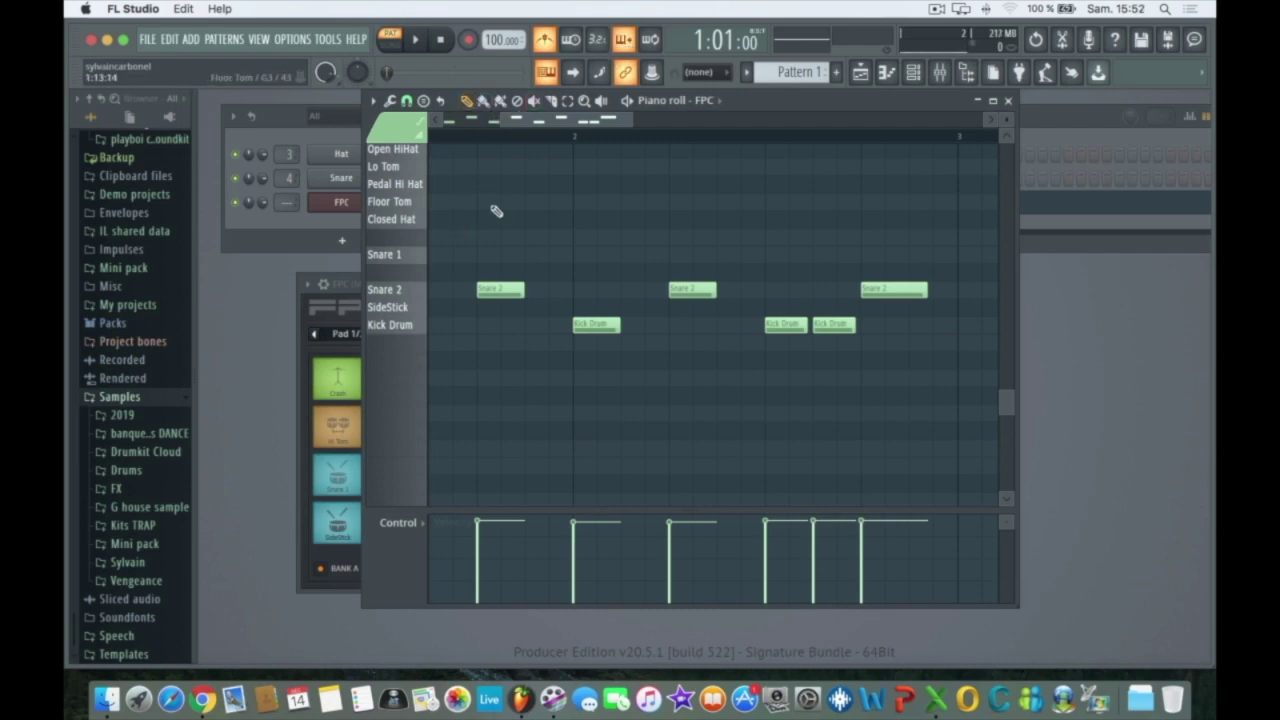
Step: Enable the countdown before recording and overdub an Open HiHat part onto the kick and snare pattern with blend recording on
{"action": "scroll", "coordinate": [494, 210], "scroll_direction": "up", "scroll_amount": 3}
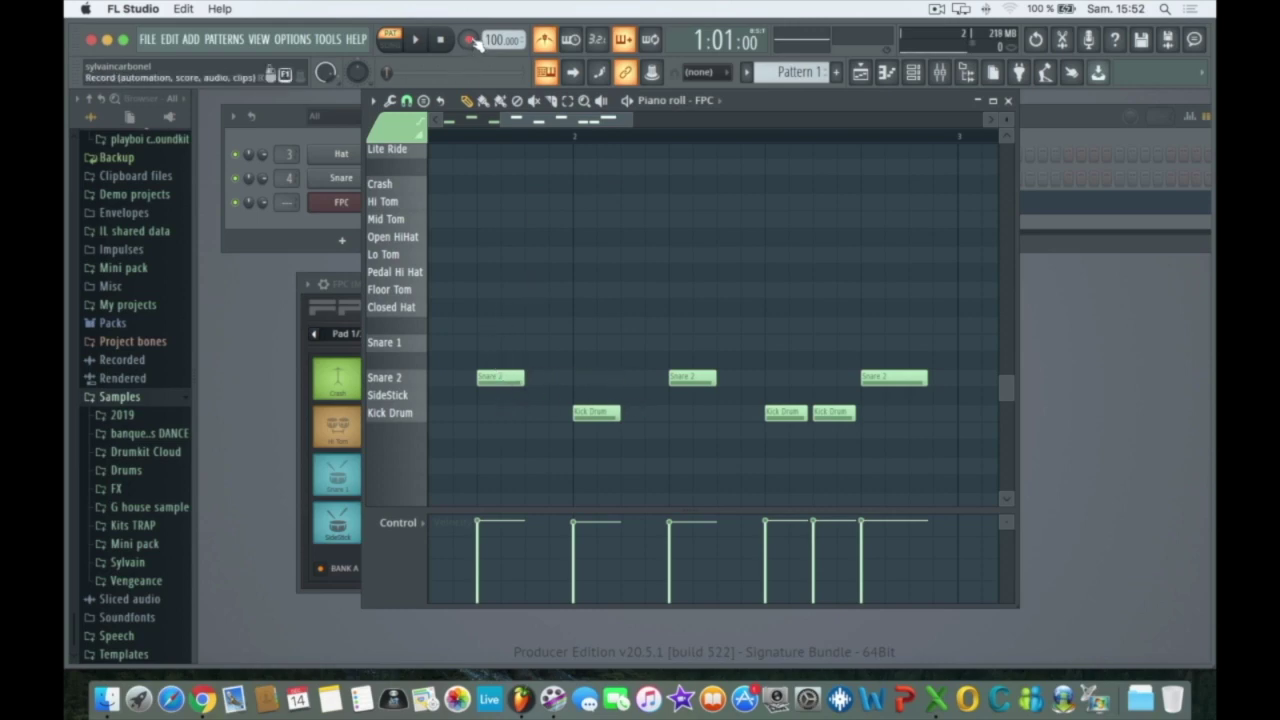
{"action": "left_click", "coordinate": [415, 40]}
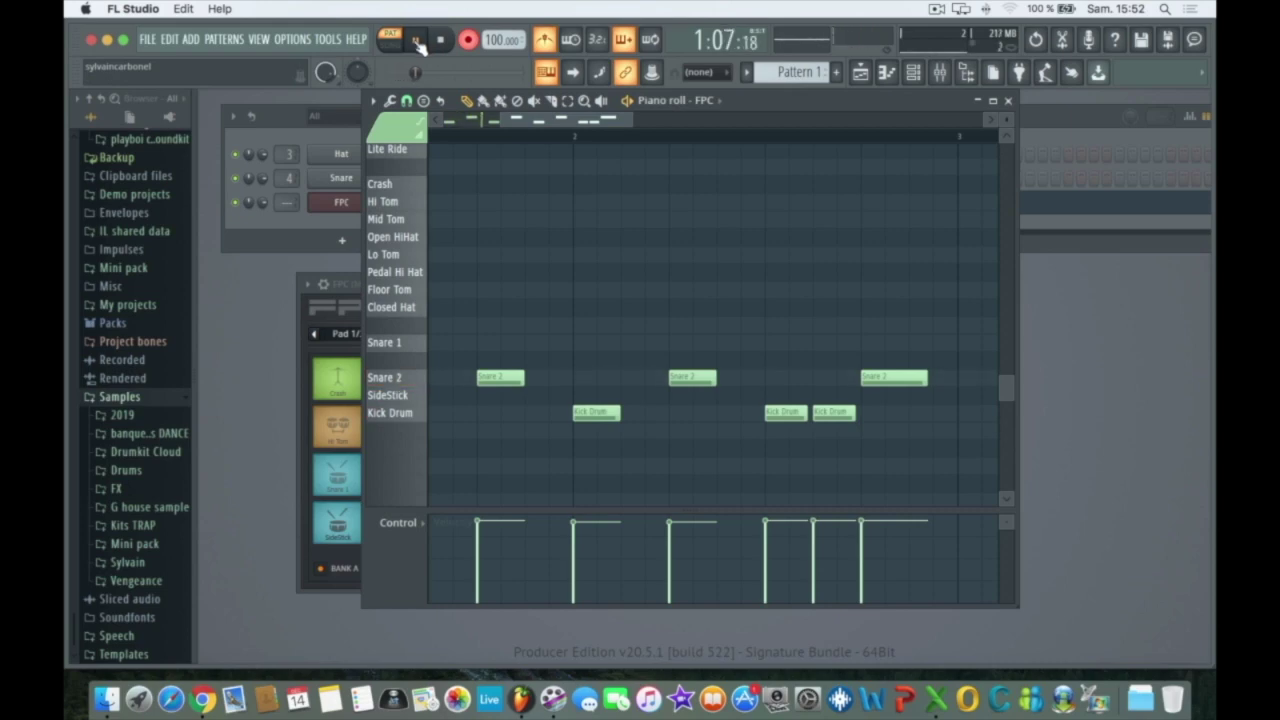
{"action": "left_click", "coordinate": [440, 40]}
{"action": "left_click", "coordinate": [598, 42]}
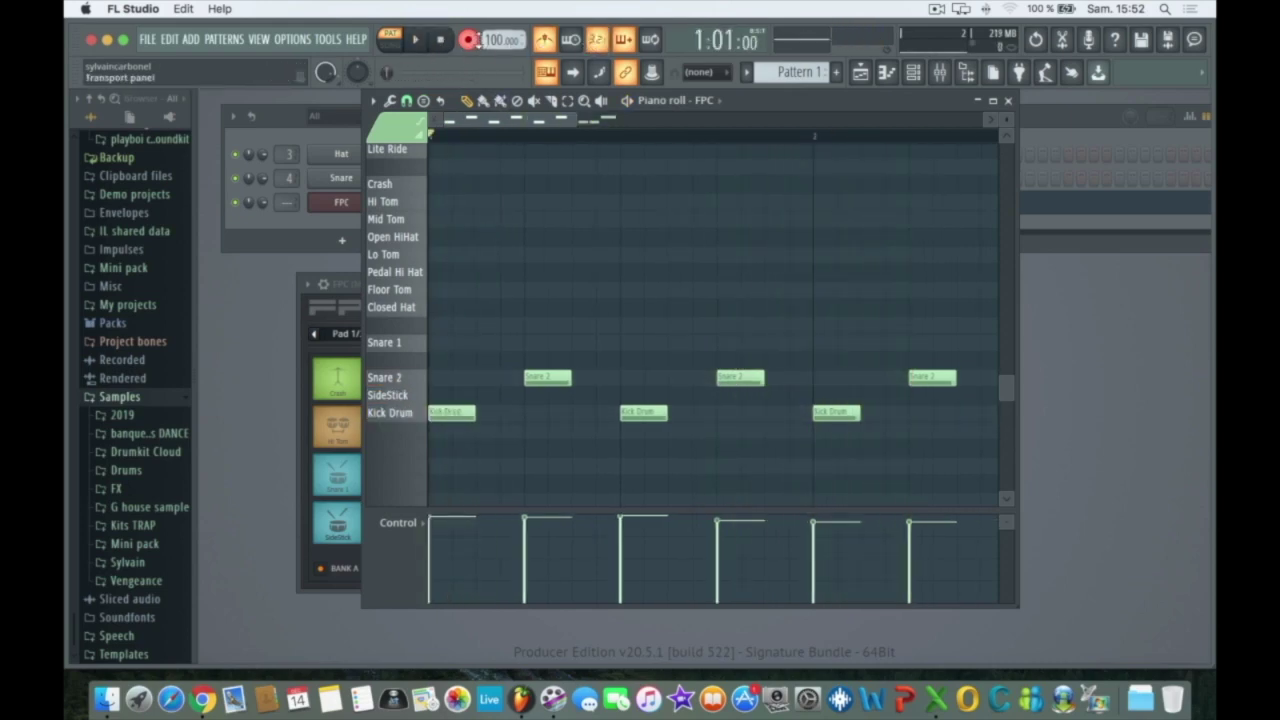
{"action": "left_click", "coordinate": [468, 40]}
{"action": "left_click", "coordinate": [416, 41]}
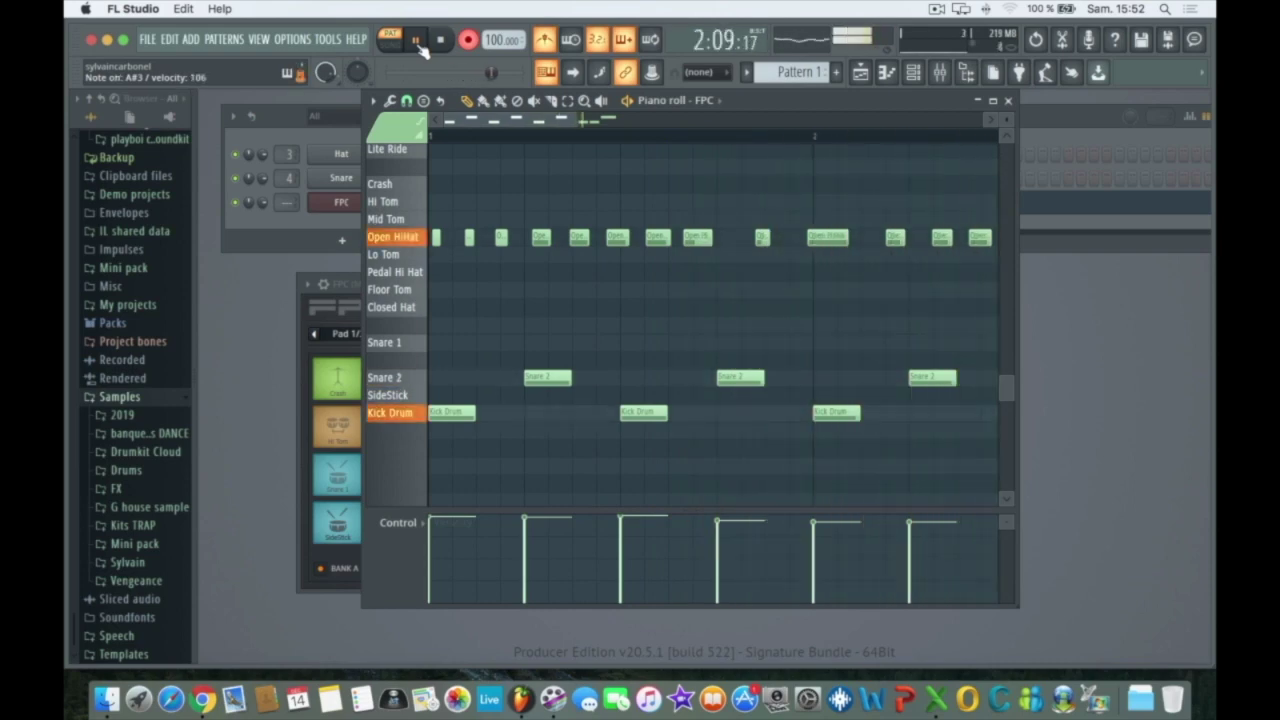
{"action": "key", "text": "space"}
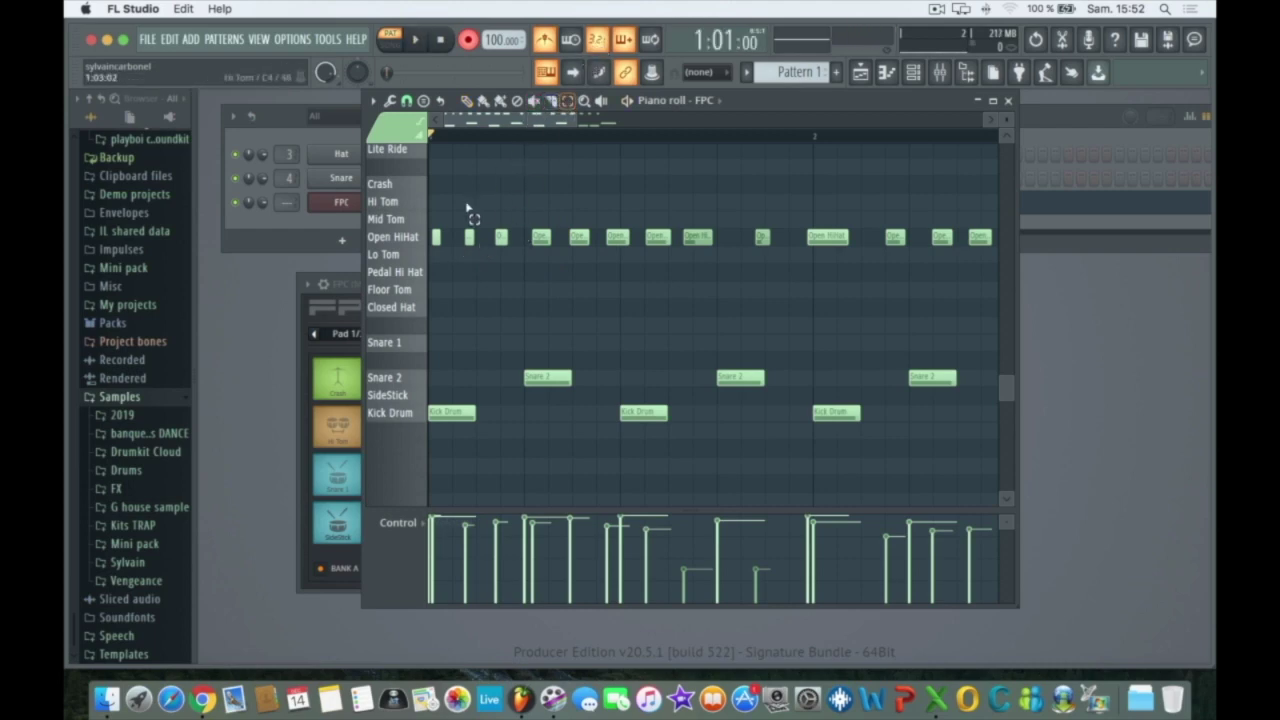
Step: Move all recorded Open HiHat notes to the Closed Hat row and play the pattern
{"action": "left_click_drag", "start_coordinate": [433, 207], "coordinate": [1034, 294]}
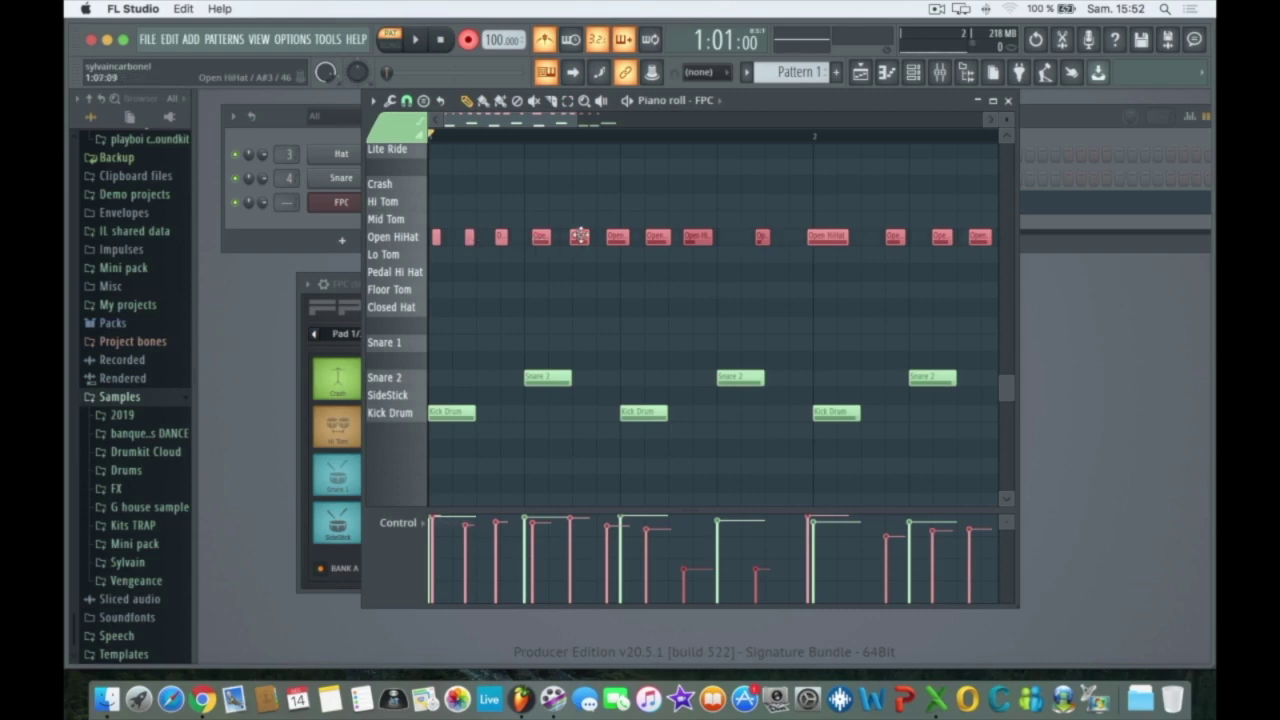
{"action": "left_click_drag", "start_coordinate": [579, 250], "coordinate": [579, 305]}
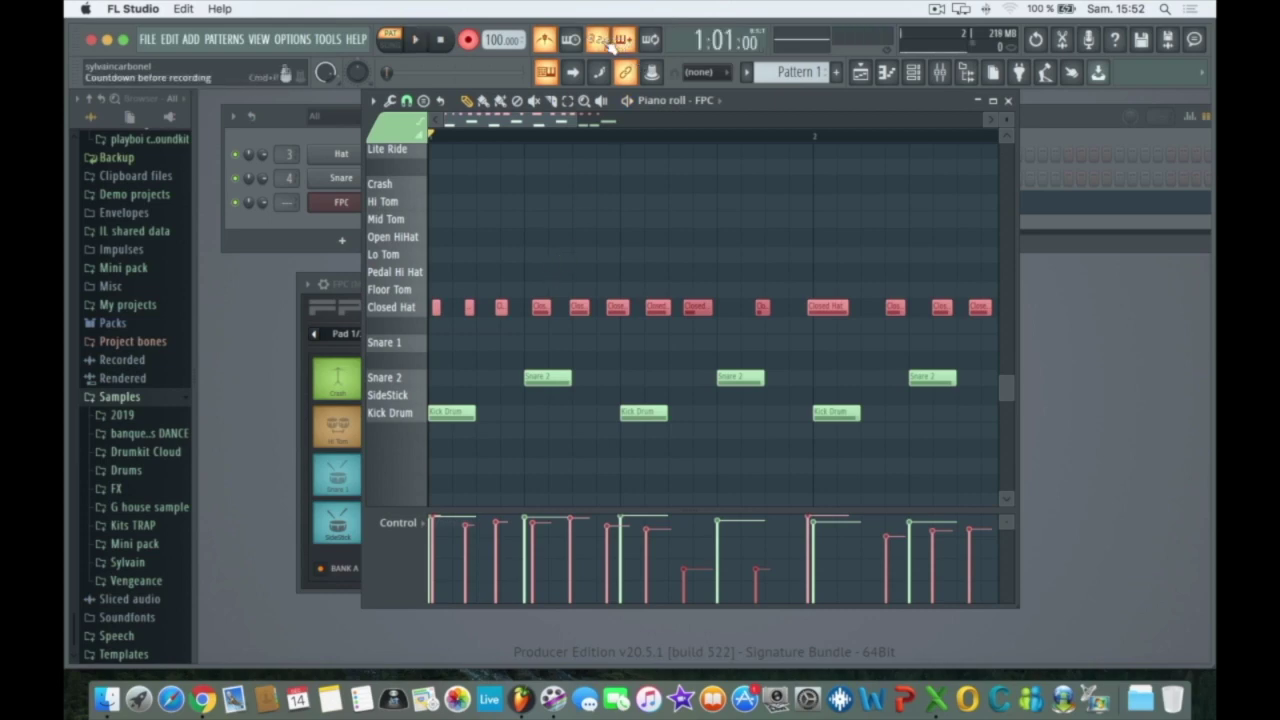
{"action": "key", "text": "space"}
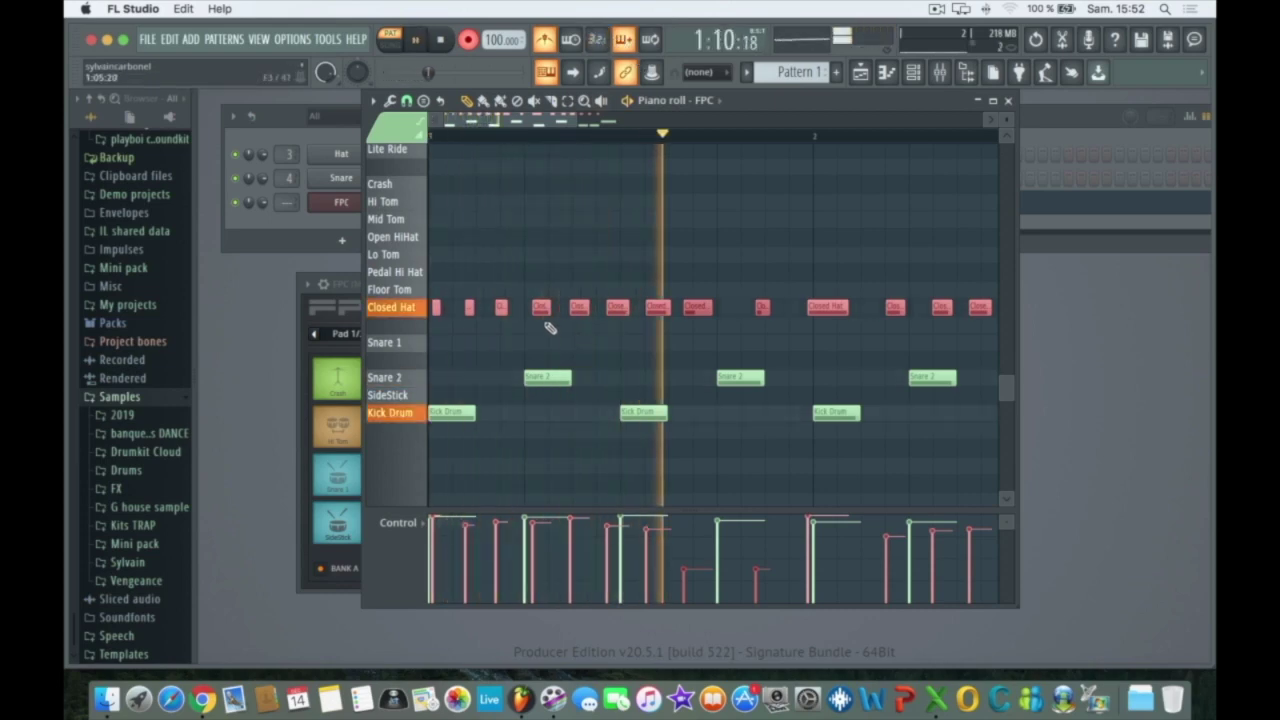
{"action": "key", "text": "space"}
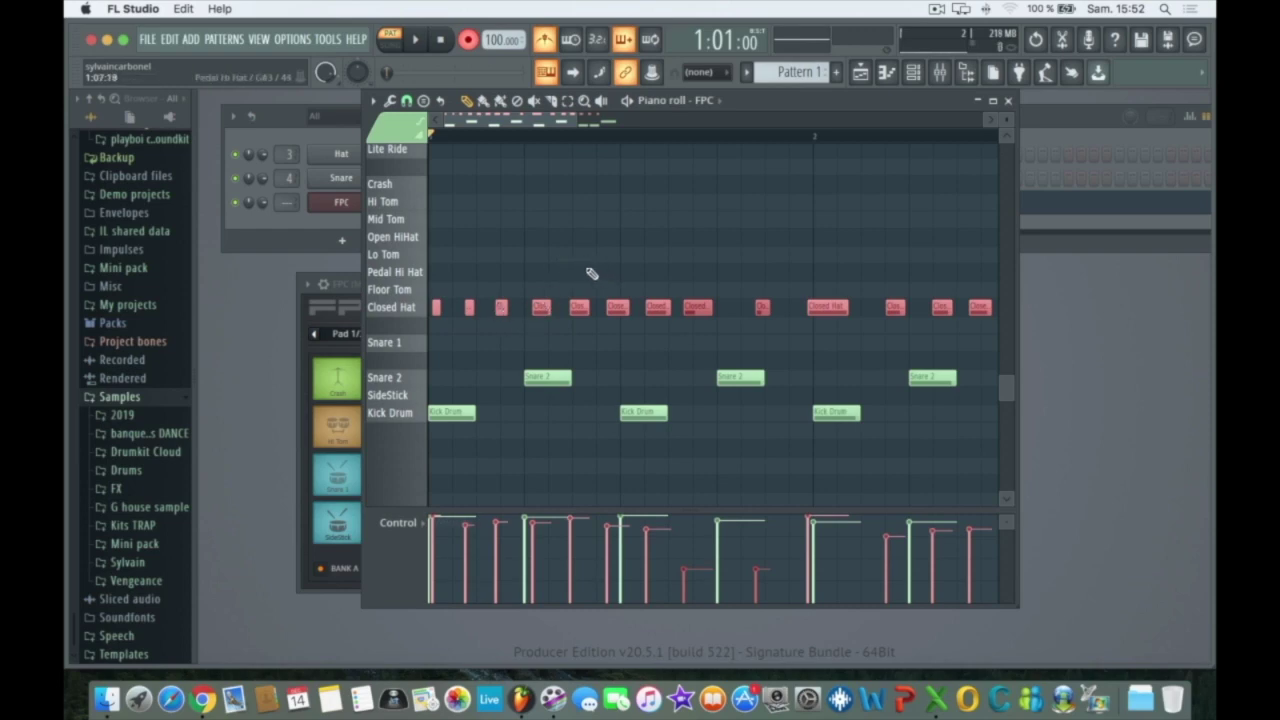
Step: Quantize the selected Closed Hat notes with the Default template and play the pattern
{"action": "left_click", "coordinate": [390, 102]}
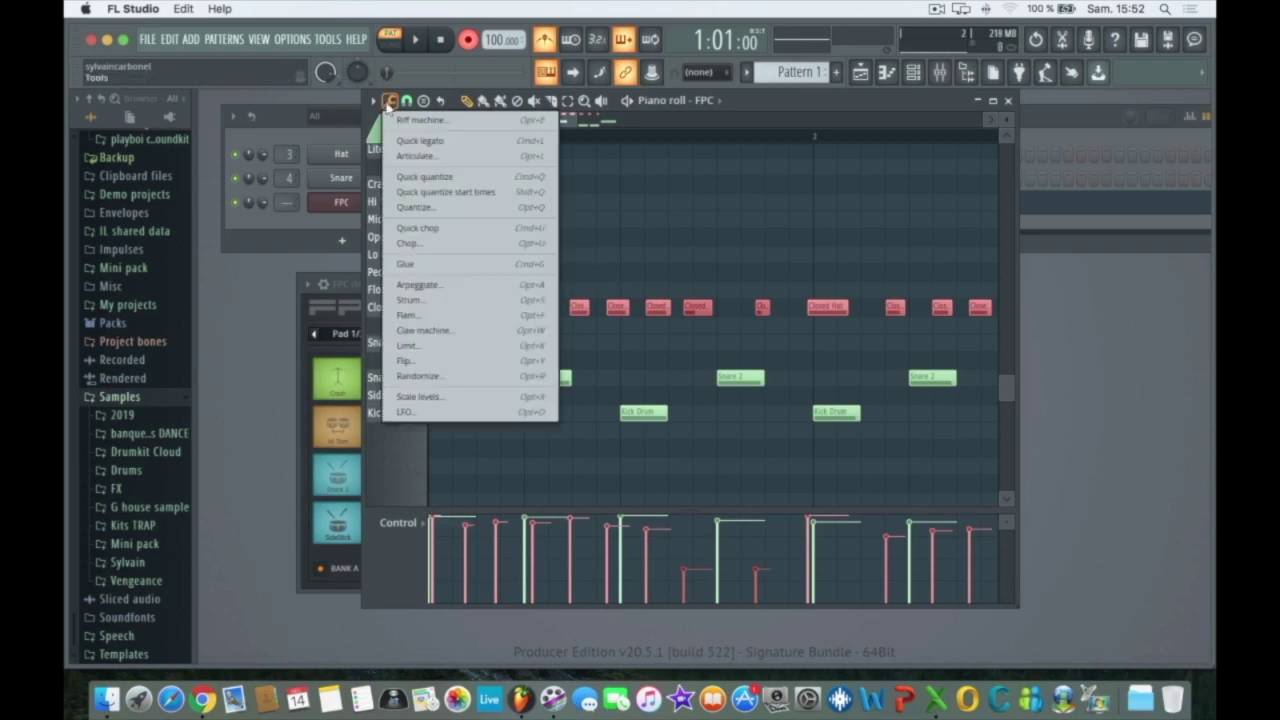
{"action": "left_click", "coordinate": [446, 207]}
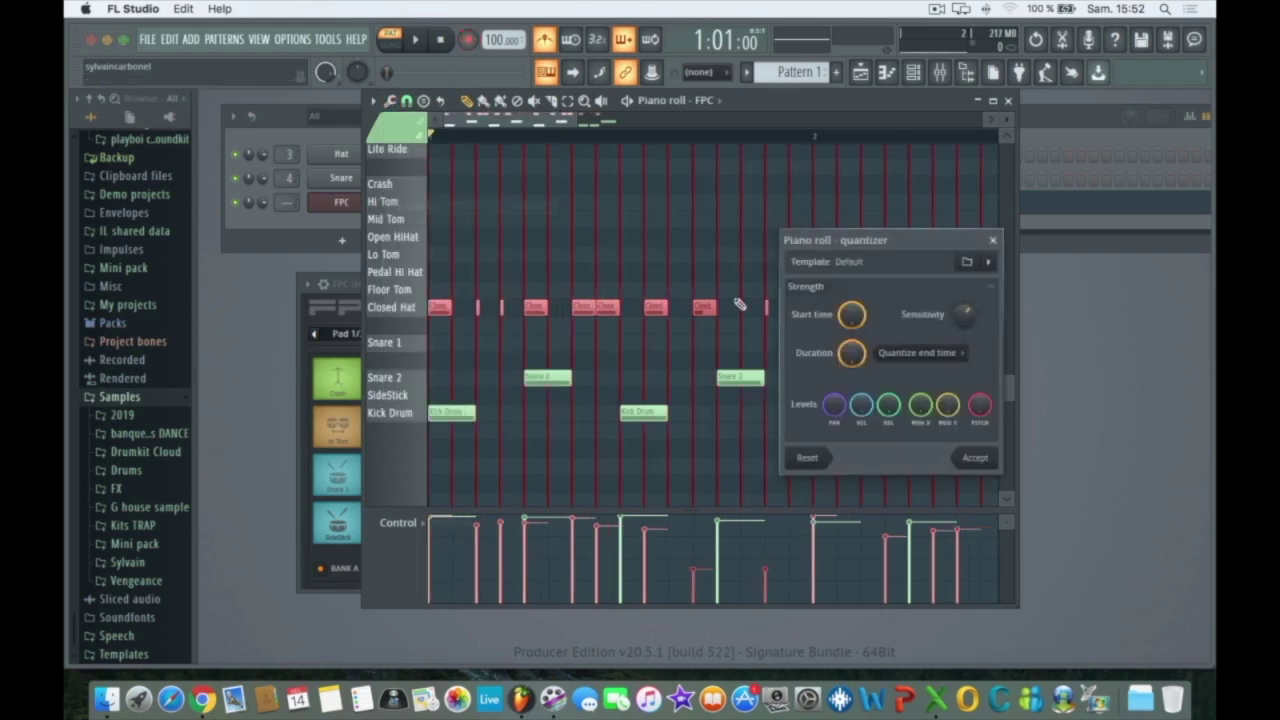
{"action": "left_click", "coordinate": [973, 459]}
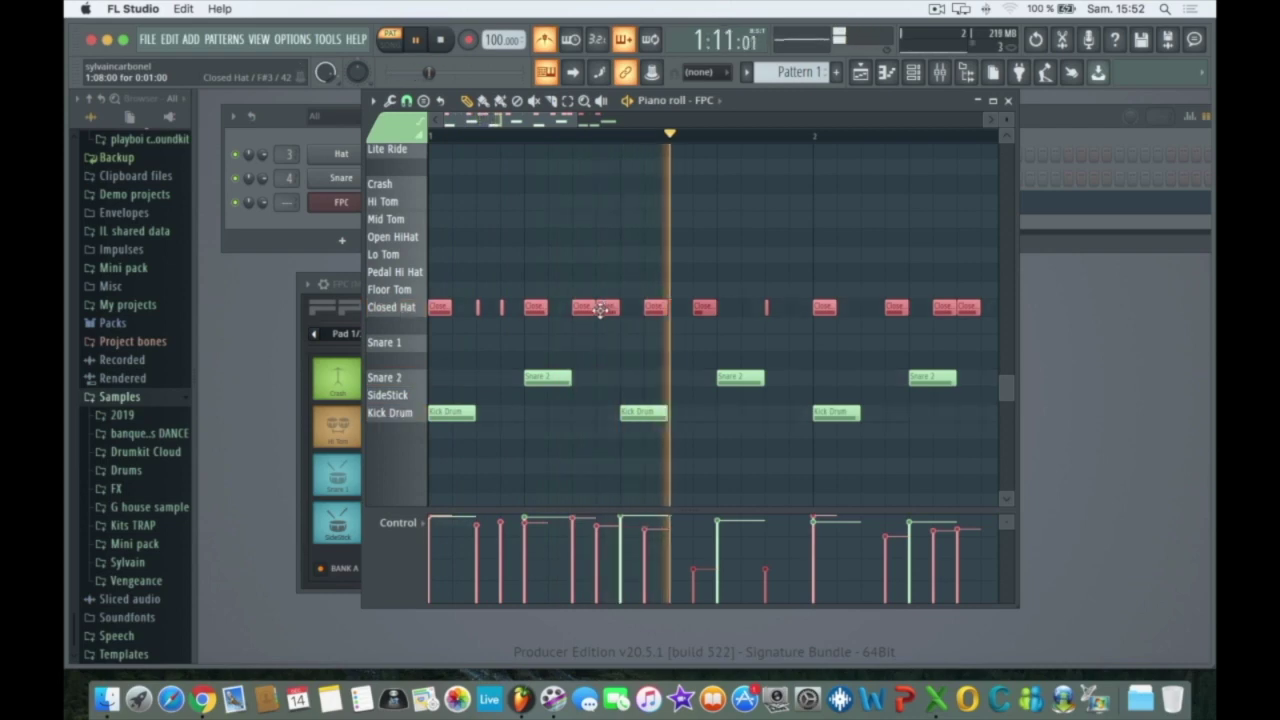
{"action": "key", "text": "space"}
Step: Try an extra Closed Hat note at 1:10:00, 0:01:19 long, and play the pattern
{"action": "left_click", "coordinate": [635, 307]}
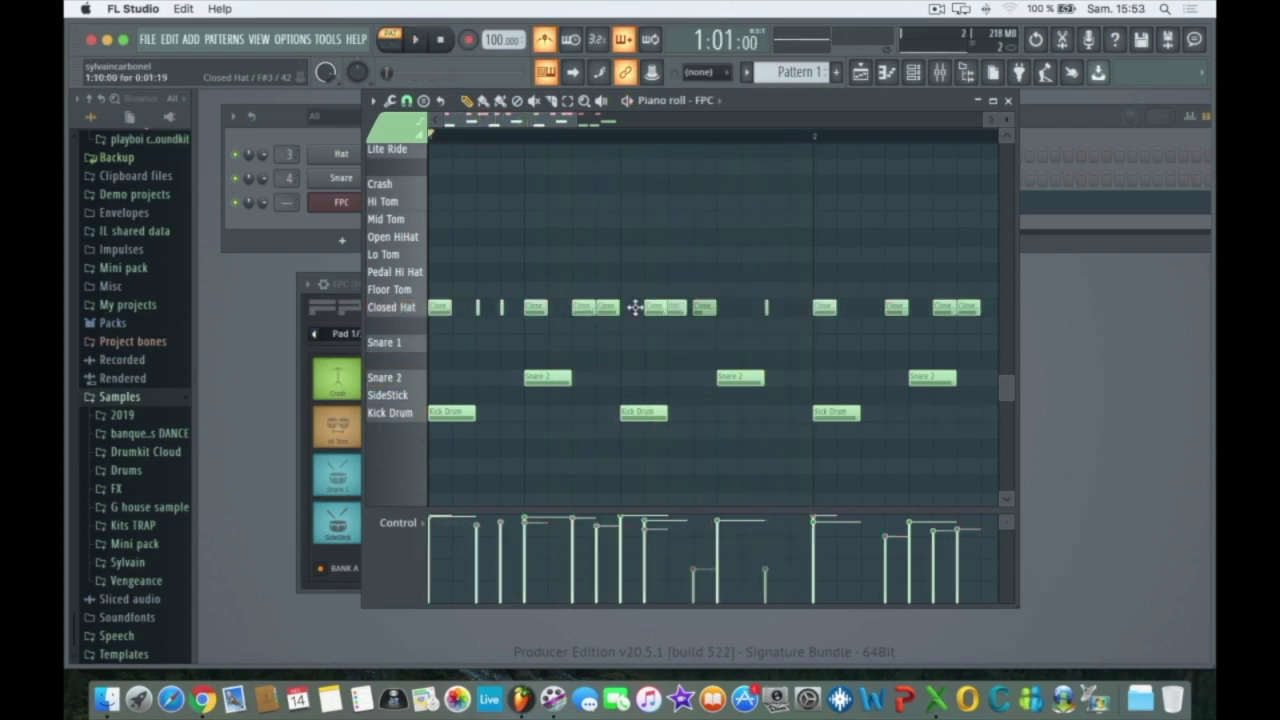
{"action": "key", "text": "space"}
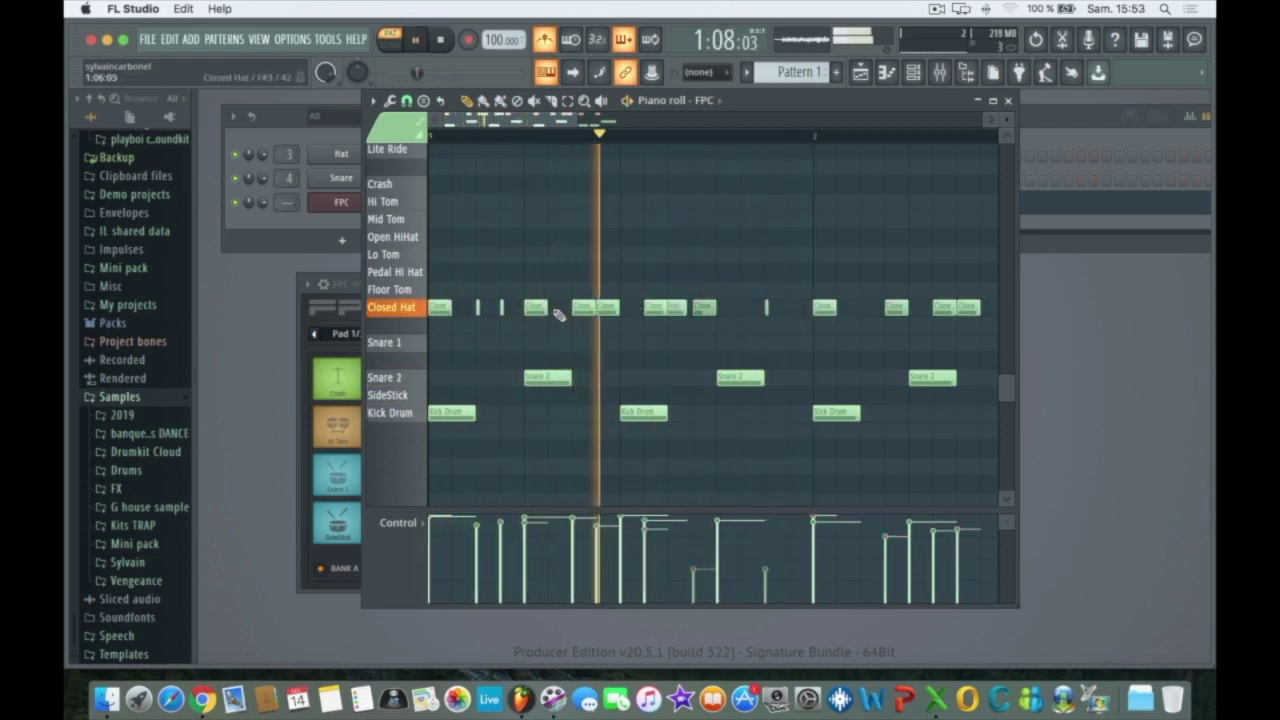
{"action": "key", "text": "space"}
Step: Delete the overlapping extra hat and every Closed Hat note after the original one at 1:10:00, through the second bar
{"action": "right_click", "coordinate": [704, 310]}
{"action": "key", "text": "space"}
{"action": "right_click", "coordinate": [678, 308]}
{"action": "key", "text": "space"}
{"action": "left_click", "coordinate": [709, 310]}
{"action": "right_click", "coordinate": [714, 312]}
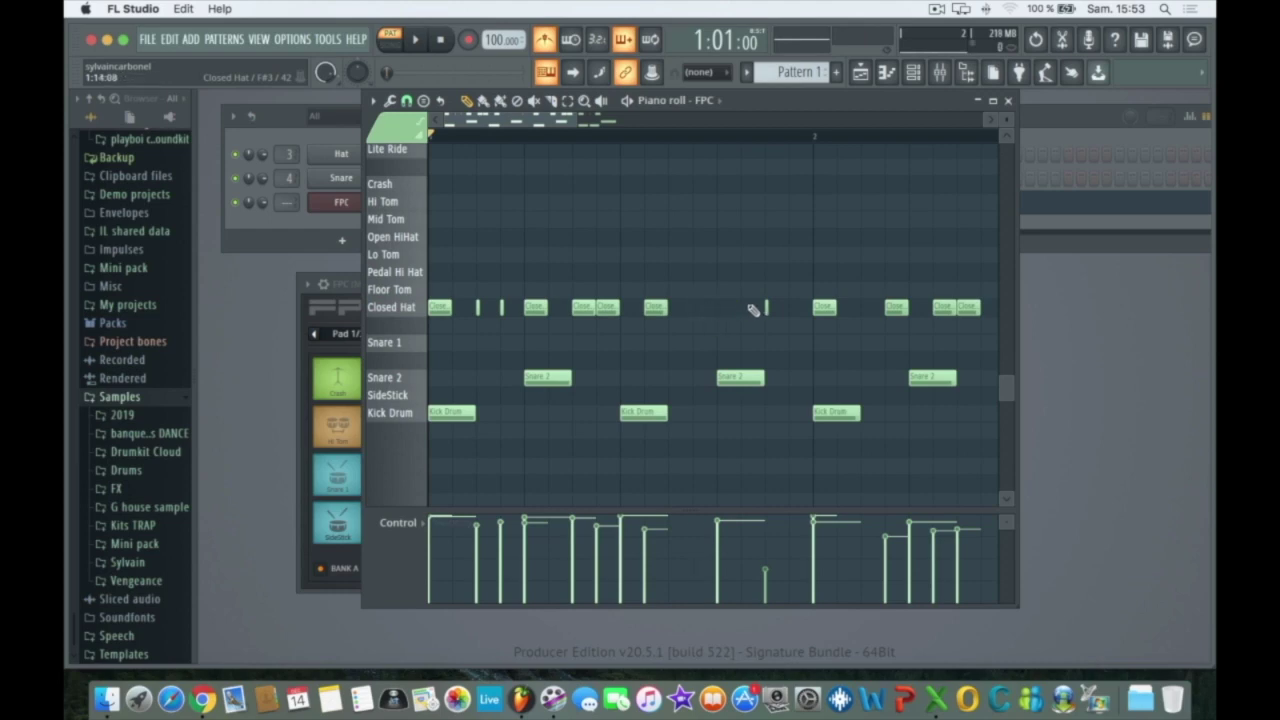
{"action": "mouse_move", "coordinate": [746, 308]}
{"action": "left_mouse_down"}
{"action": "mouse_move", "coordinate": [1099, 309]}
{"action": "mouse_move", "coordinate": [1088, 302]}
{"action": "left_mouse_up"}
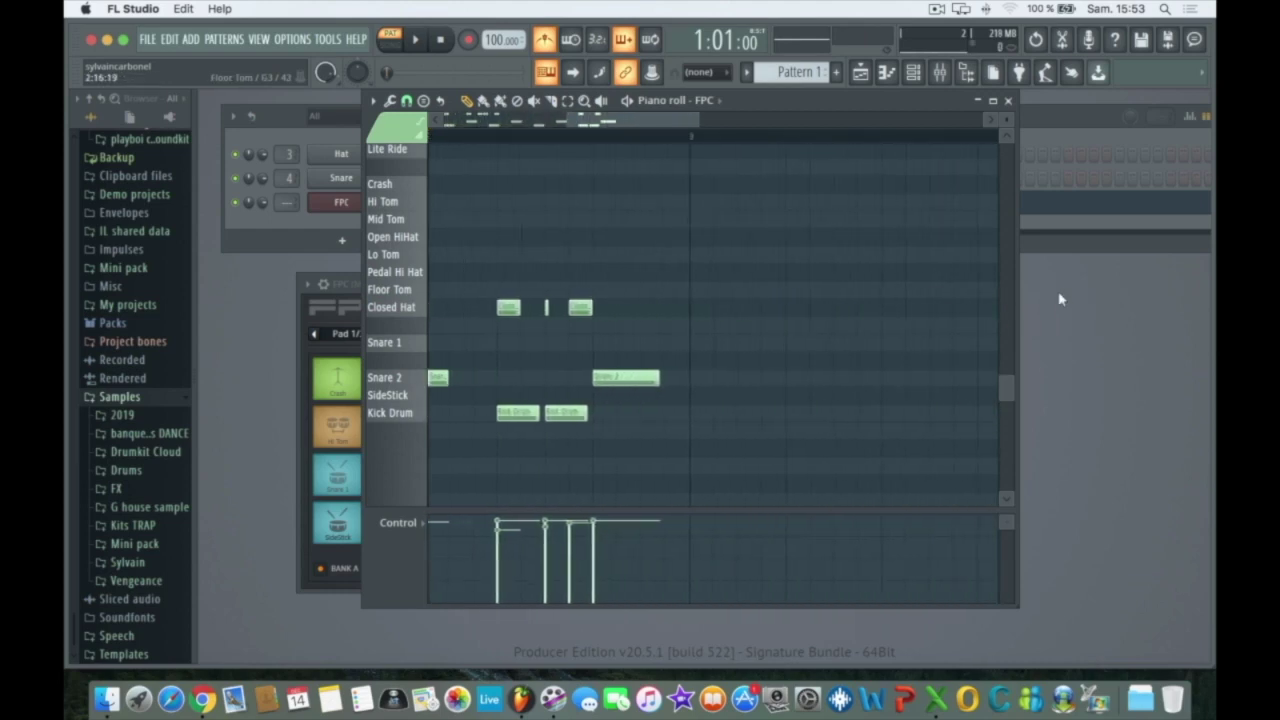
{"action": "right_click", "coordinate": [566, 308]}
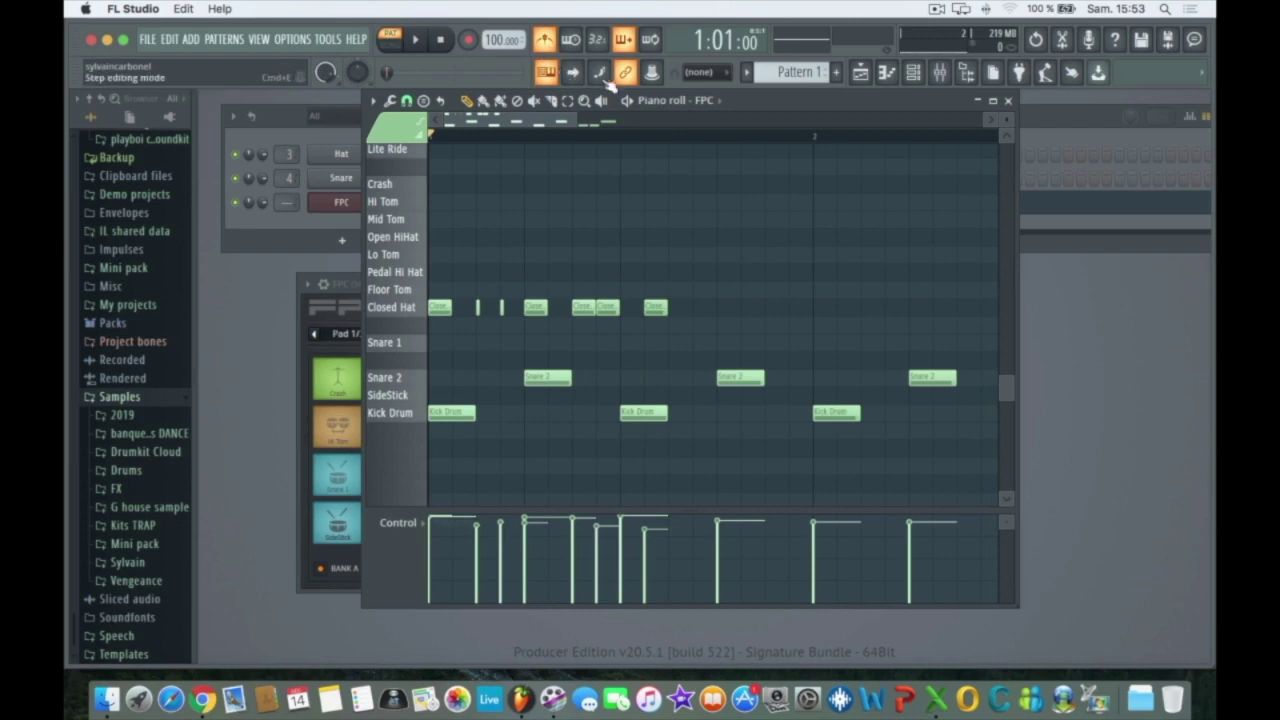
Step: Duplicate the remaining Closed Hat notes so that the copy starts at 1:13:00, and play the pattern
{"action": "left_click_drag", "start_coordinate": [712, 252], "coordinate": [432, 313]}
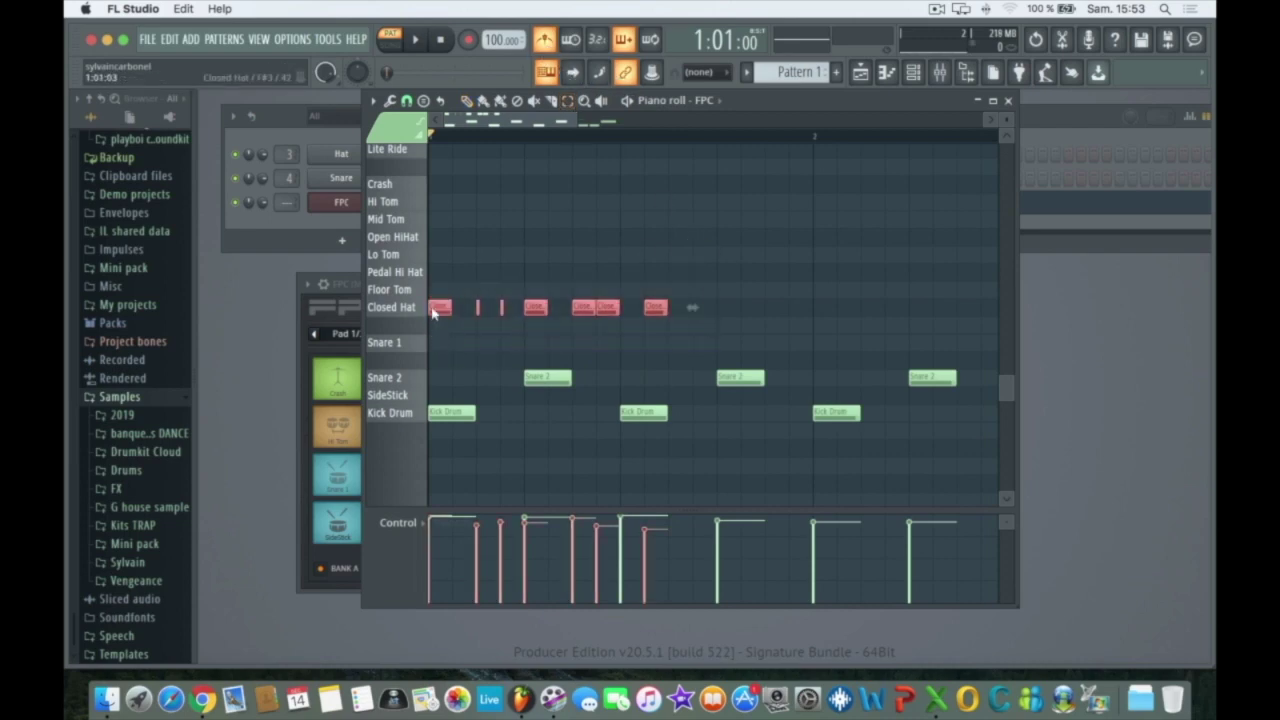
{"action": "left_click", "coordinate": [714, 316]}
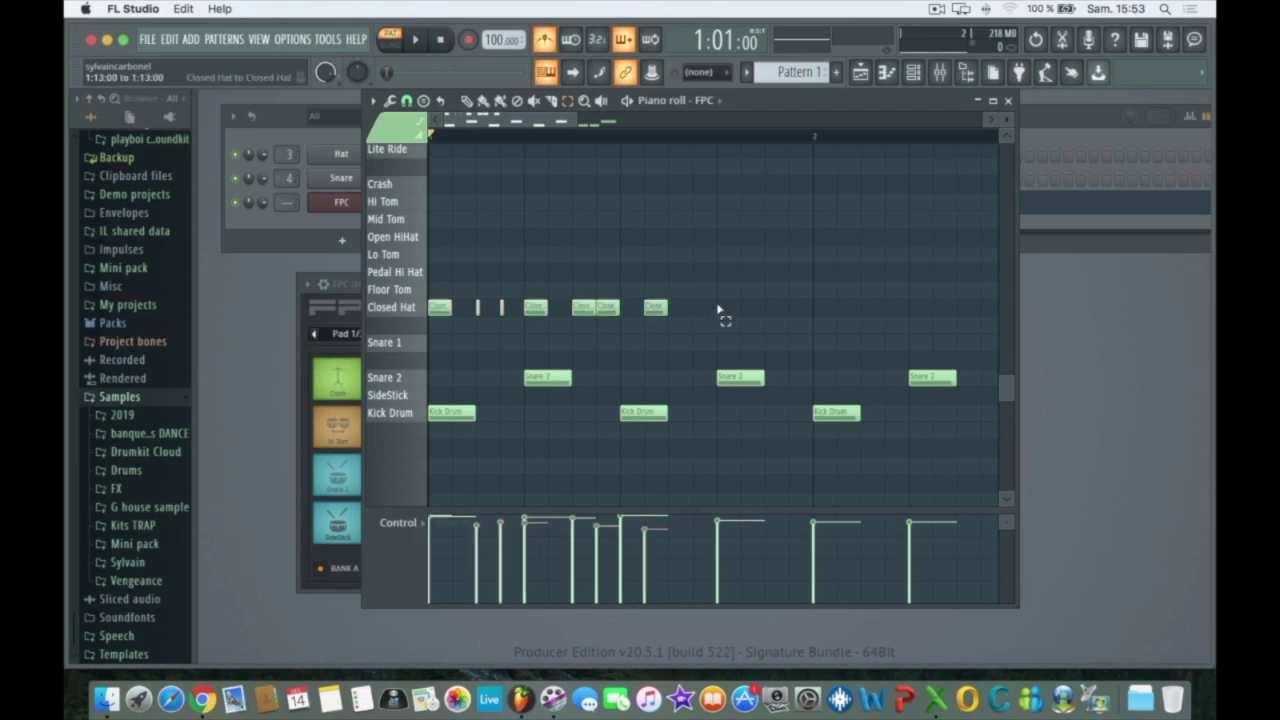
{"action": "key", "text": "ctrl+v"}
{"action": "left_click_drag", "start_coordinate": [630, 312], "coordinate": [727, 310]}
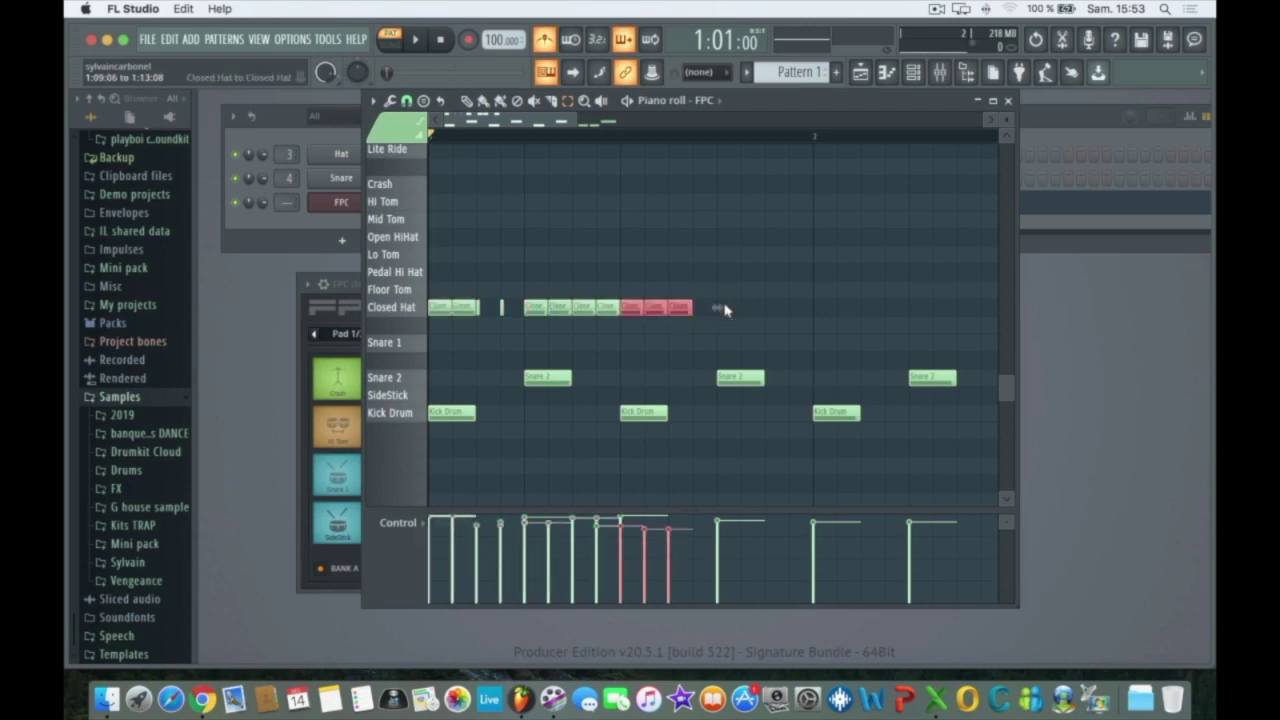
{"action": "key", "text": "super+z"}
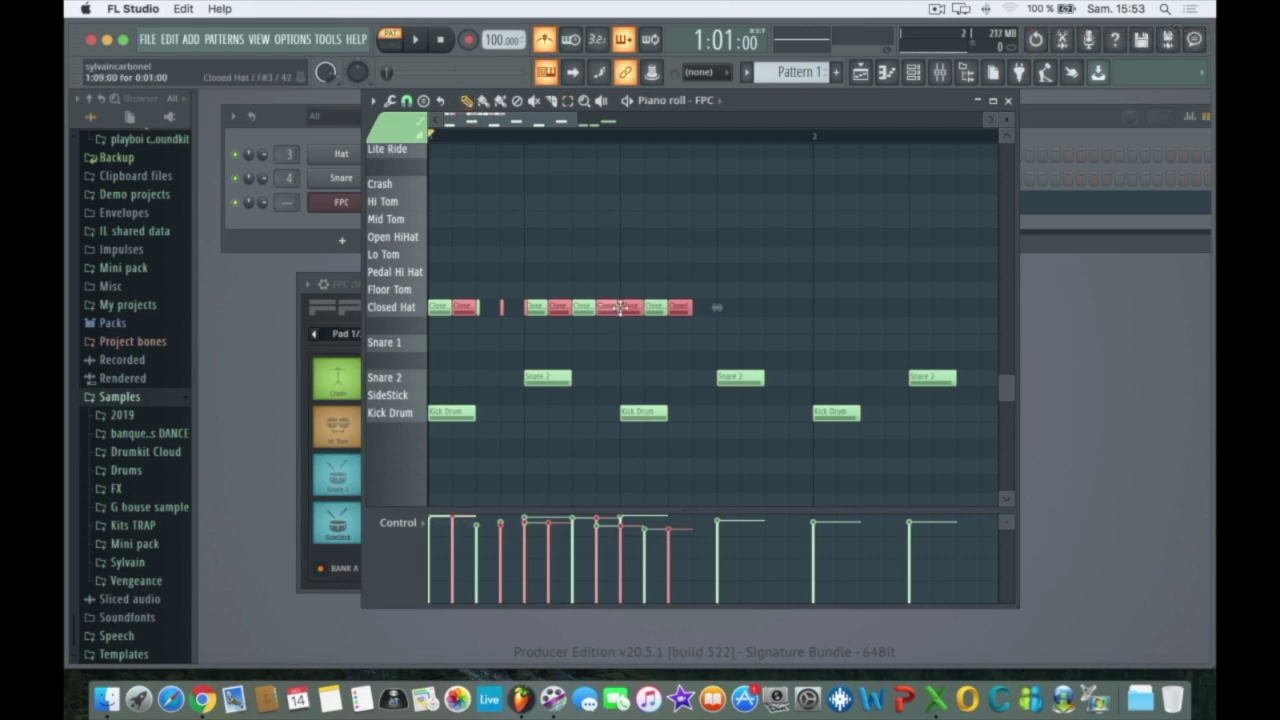
{"action": "left_click_drag", "start_coordinate": [606, 307], "coordinate": [869, 307]}
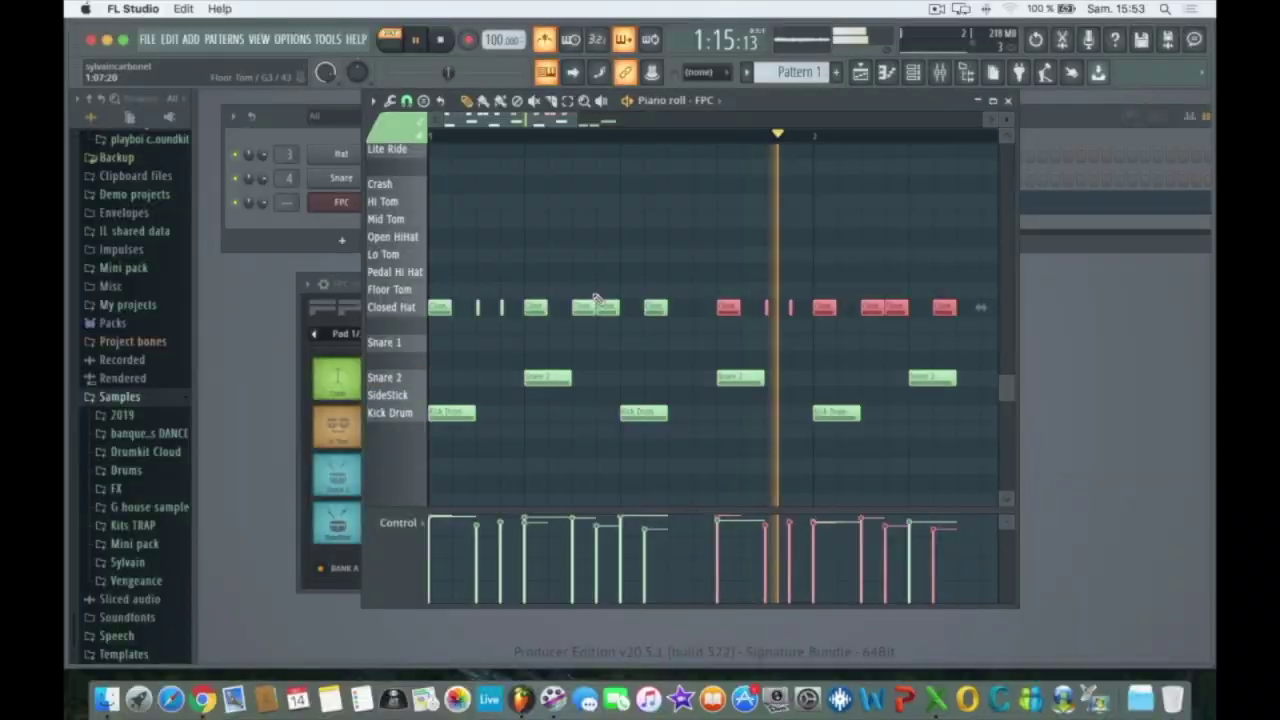
{"action": "key", "text": "space"}
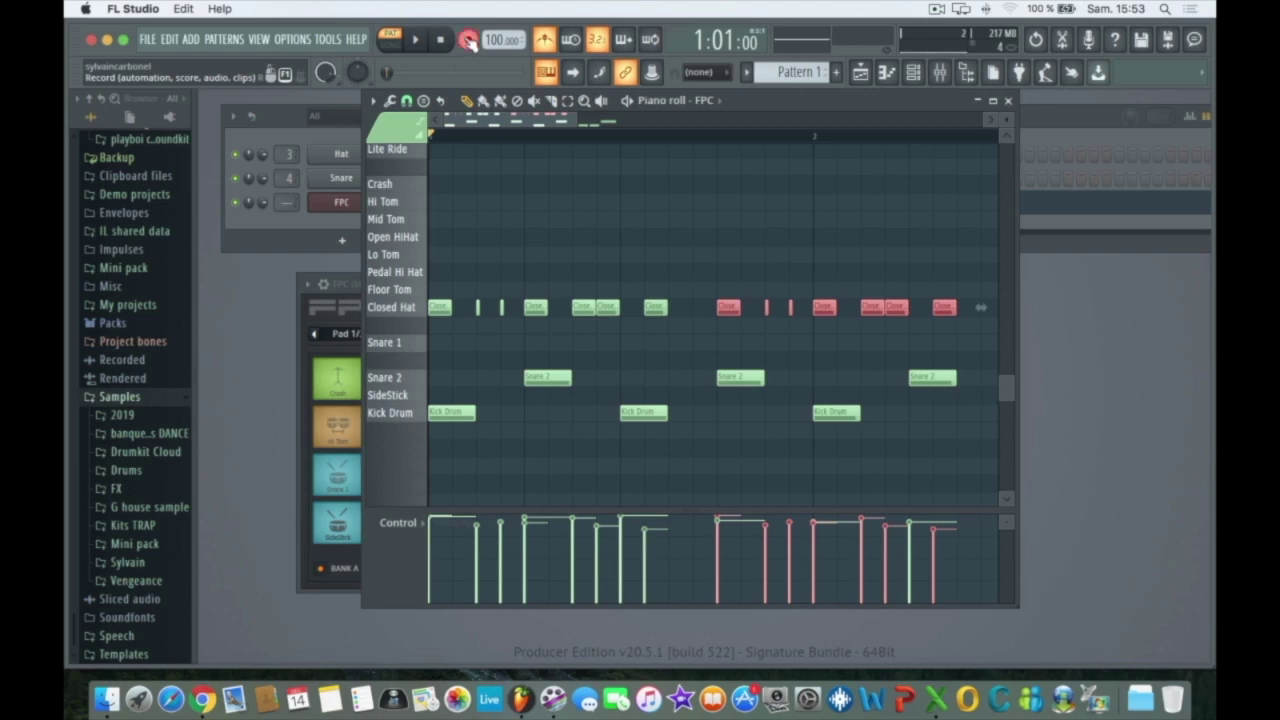
Step: Try recording Crash and Open HiHat hits over the pattern with blend recording off, and undo the take
{"action": "left_click", "coordinate": [418, 42]}
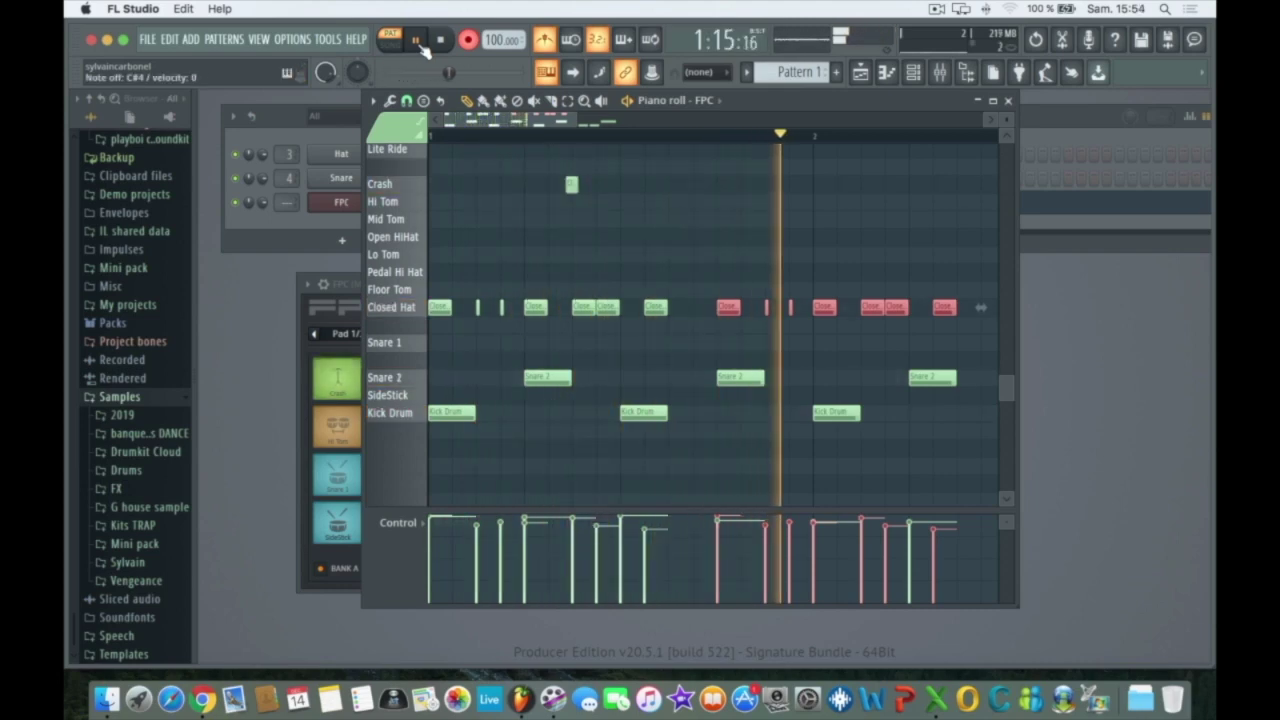
{"action": "left_click", "coordinate": [418, 42]}
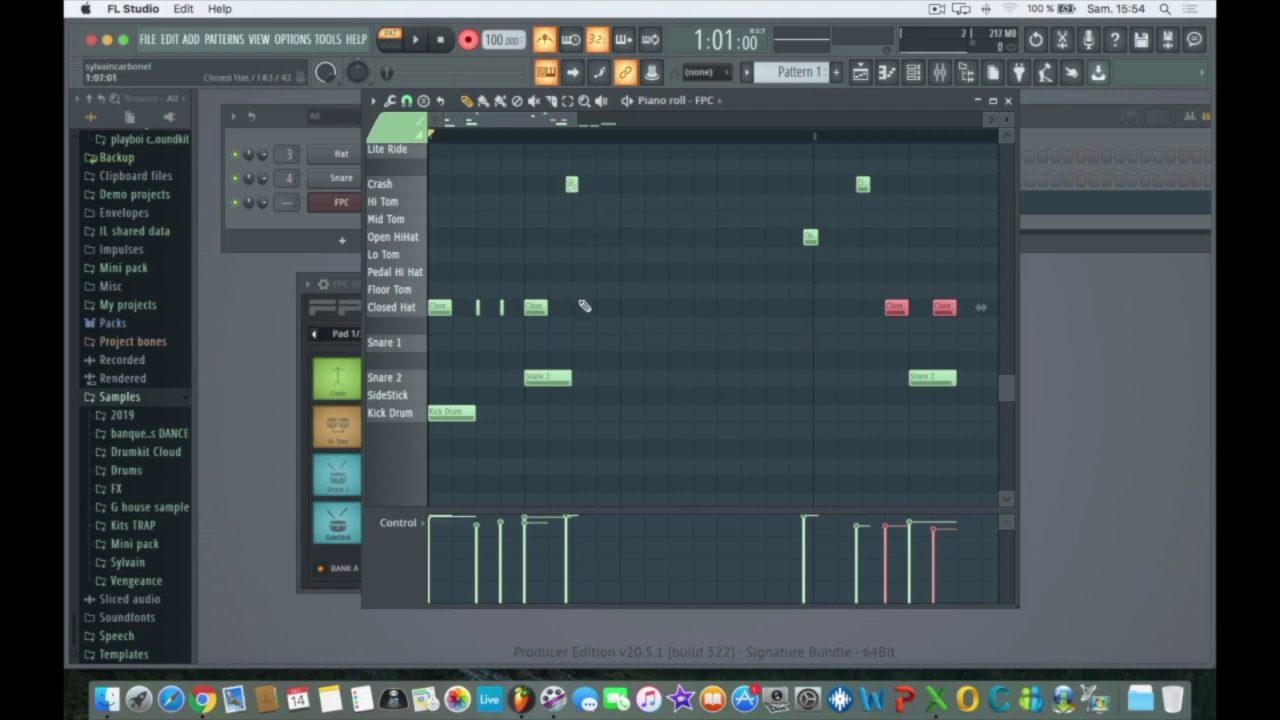
{"action": "key", "text": "space"}
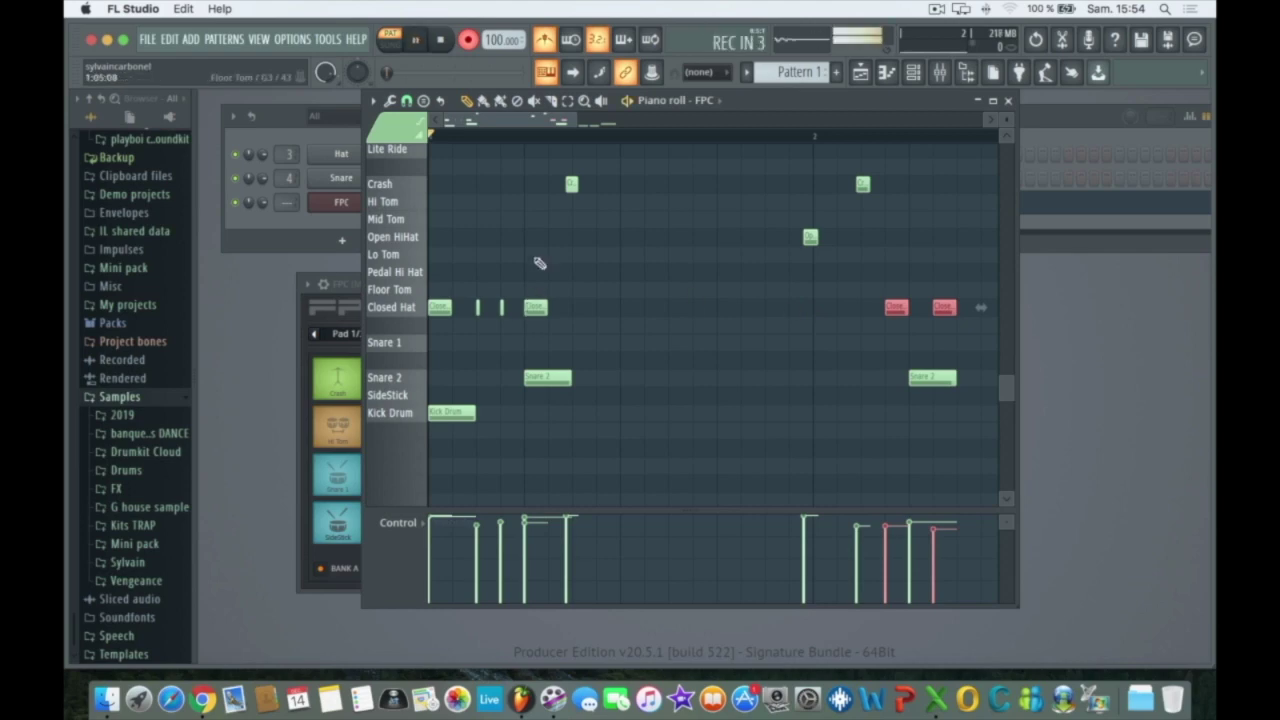
{"action": "key", "text": "space"}
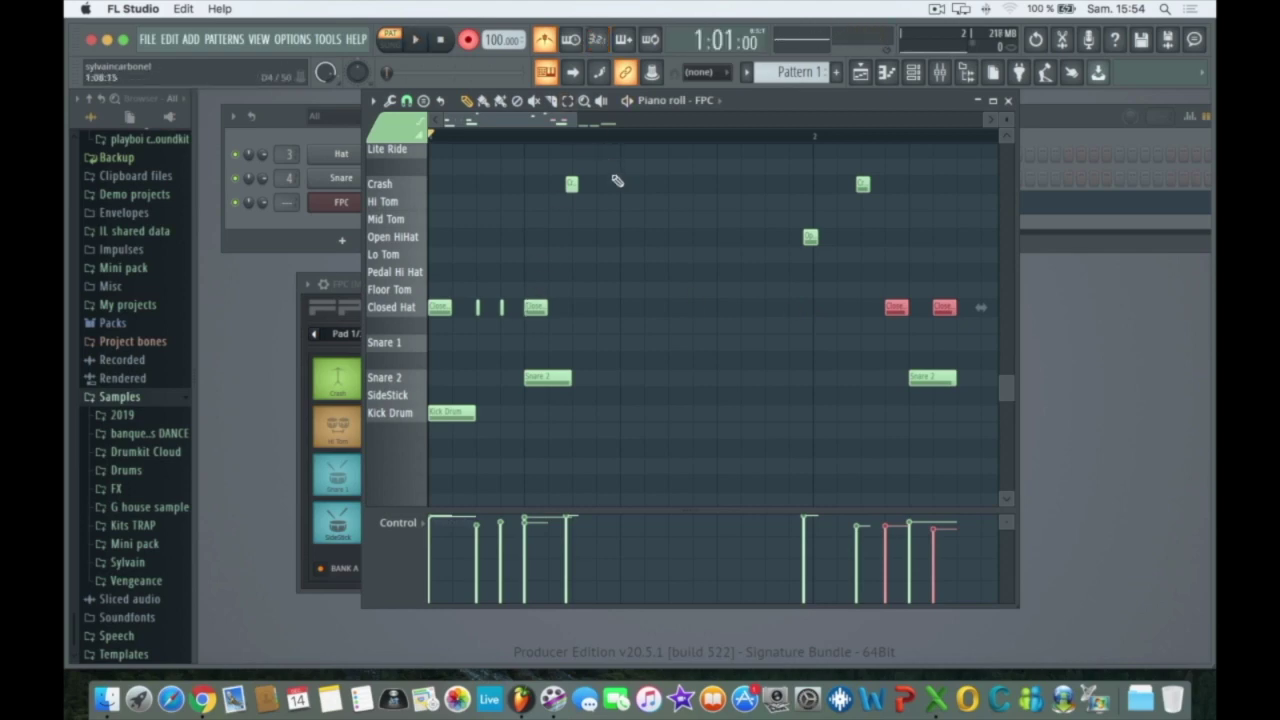
{"action": "key", "text": "super+z"}
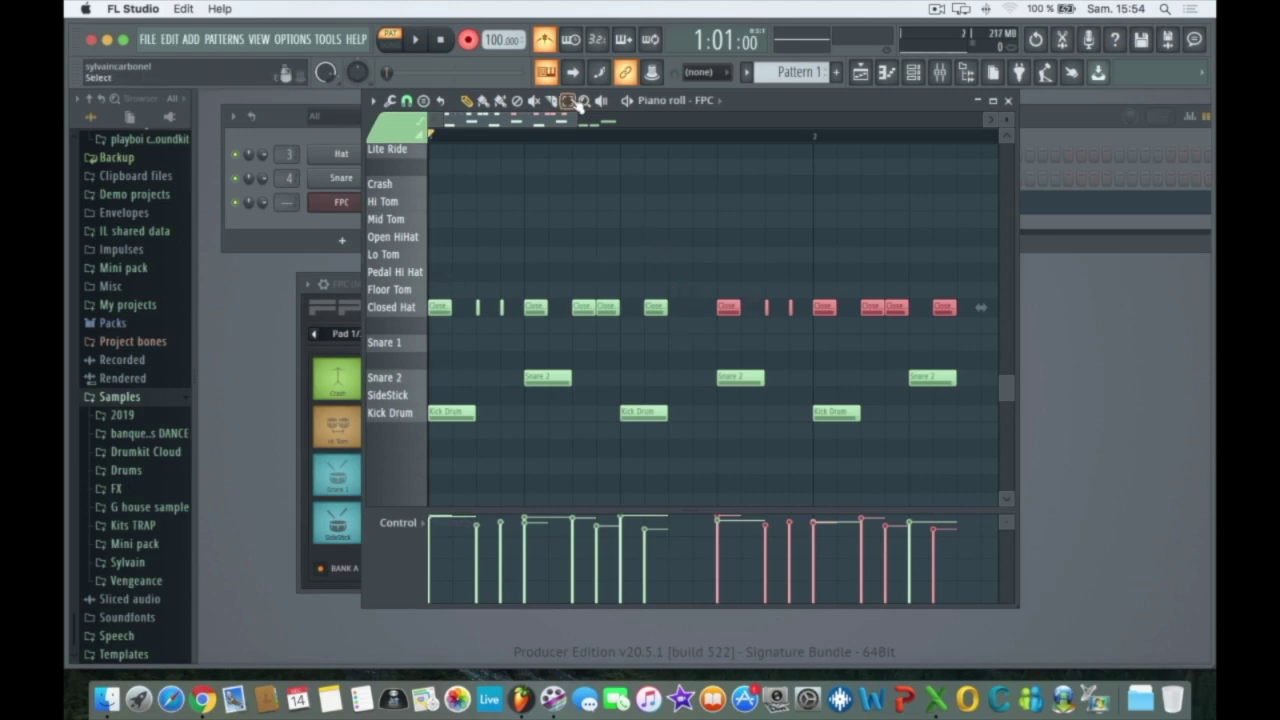
{"action": "left_click", "coordinate": [625, 43]}
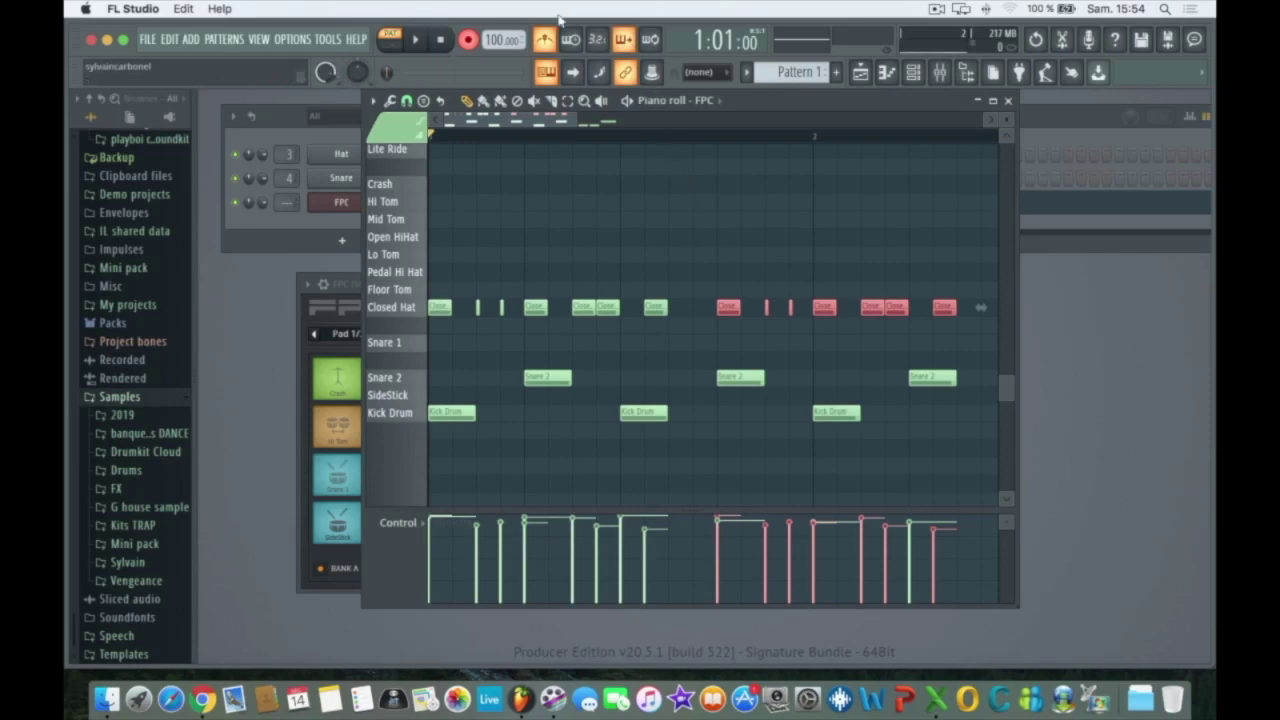
{"action": "left_click", "coordinate": [632, 45]}
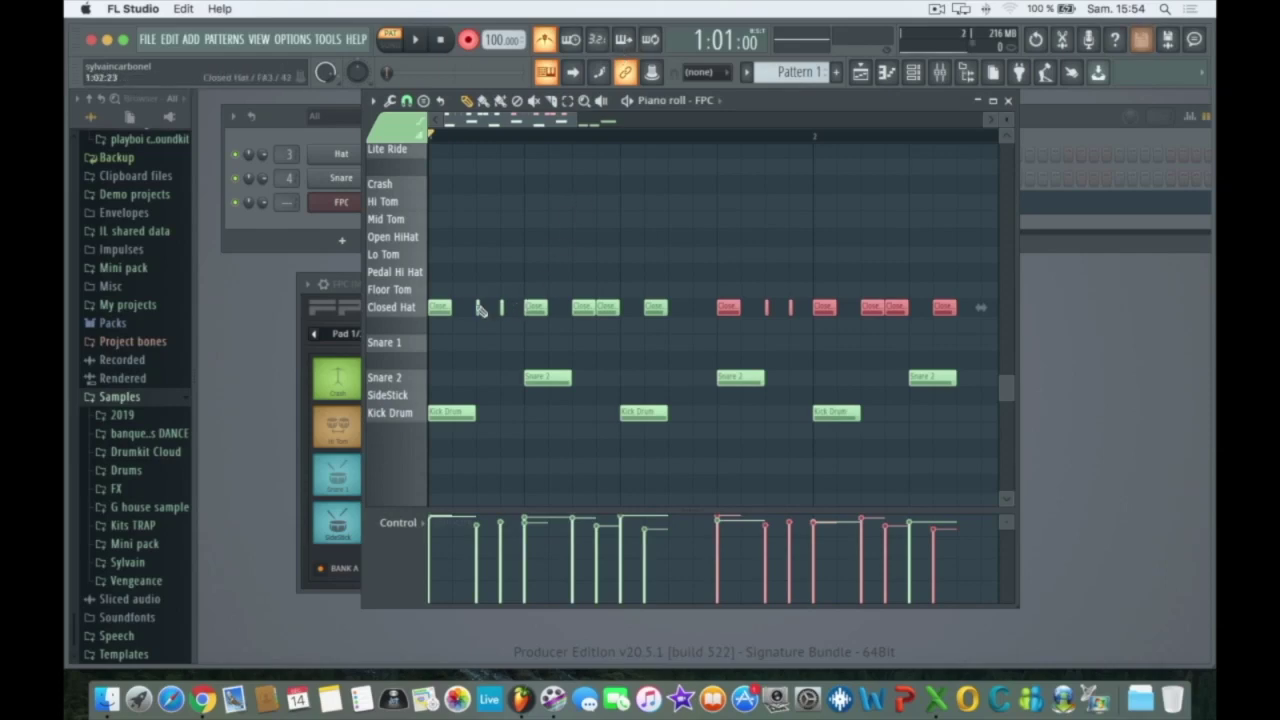
Step: Add a Closed Hat note at 1:03:00, set the piano roll snap to 1/4 step, and add another hat just before that note
{"action": "left_click", "coordinate": [476, 307]}
{"action": "left_click", "coordinate": [406, 100]}
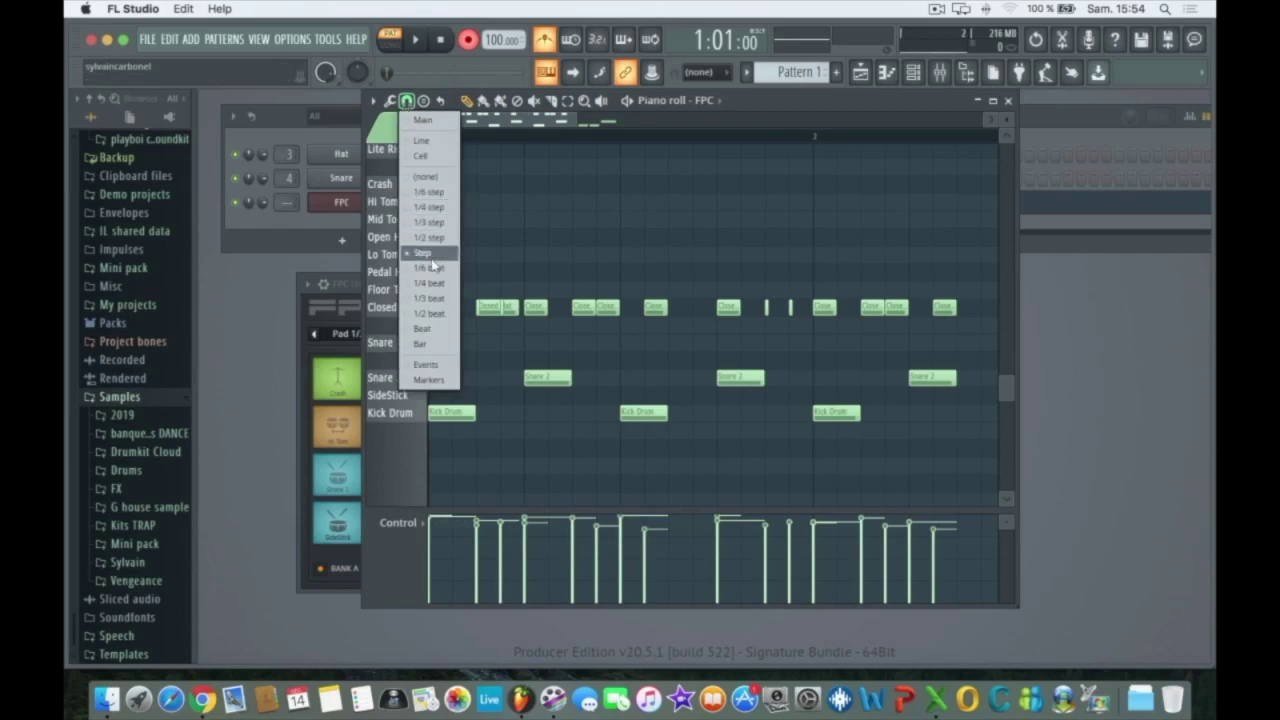
{"action": "left_click", "coordinate": [430, 207]}
{"action": "left_click", "coordinate": [461, 307]}
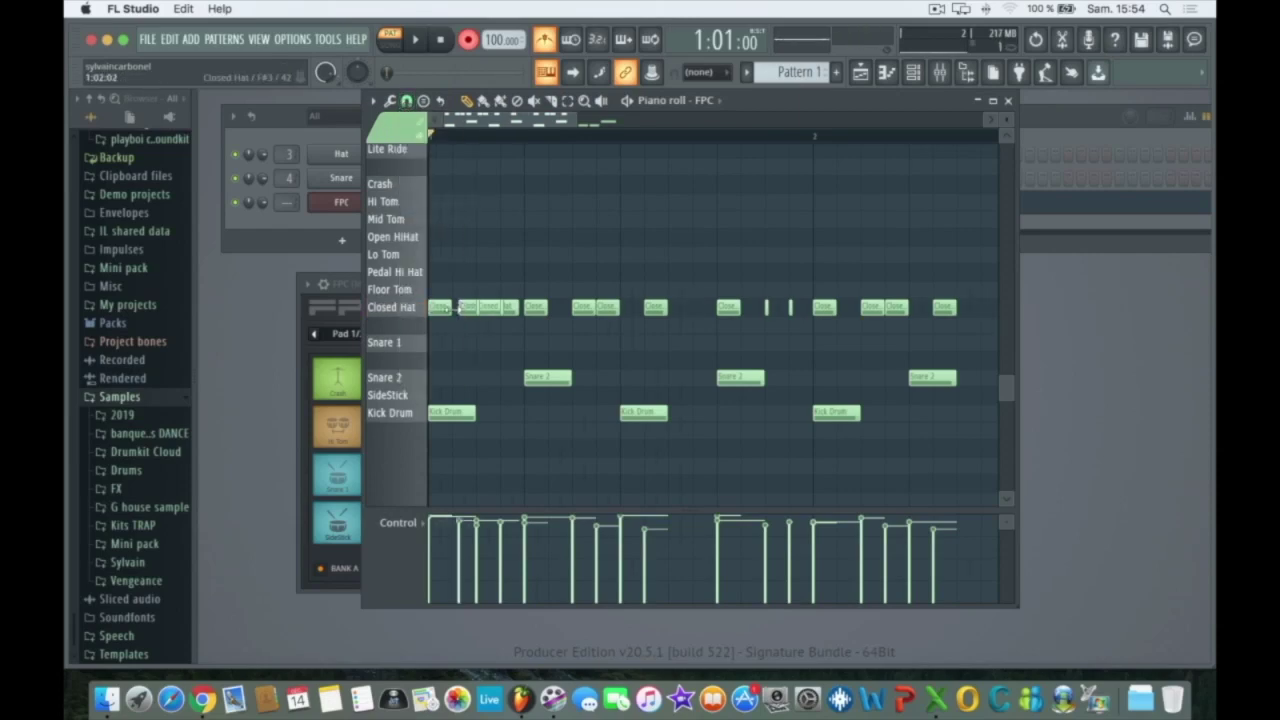
Step: Shorten the first Closed Hat note, add two short hats after it and one just before 1:15:00, playing the pattern to check
{"action": "left_click", "coordinate": [440, 307]}
{"action": "left_click", "coordinate": [442, 308]}
{"action": "left_click", "coordinate": [449, 308]}
{"action": "key", "text": "space"}
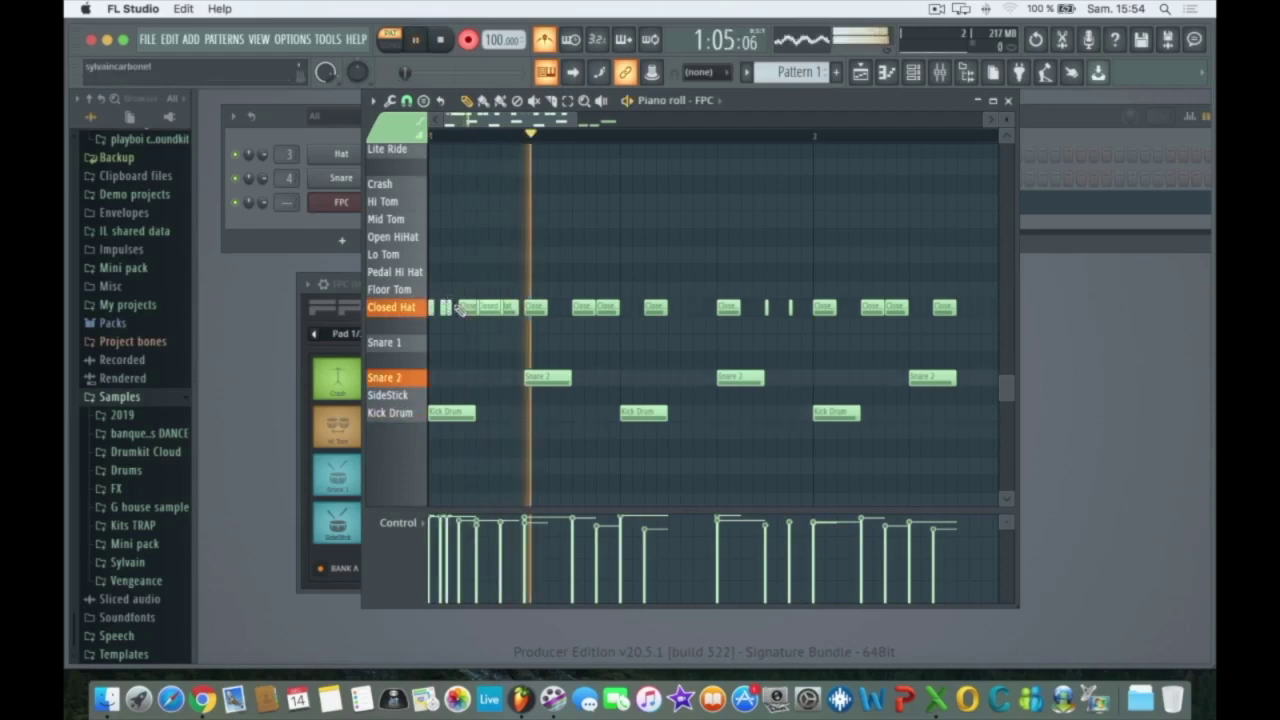
{"action": "key", "text": "space"}
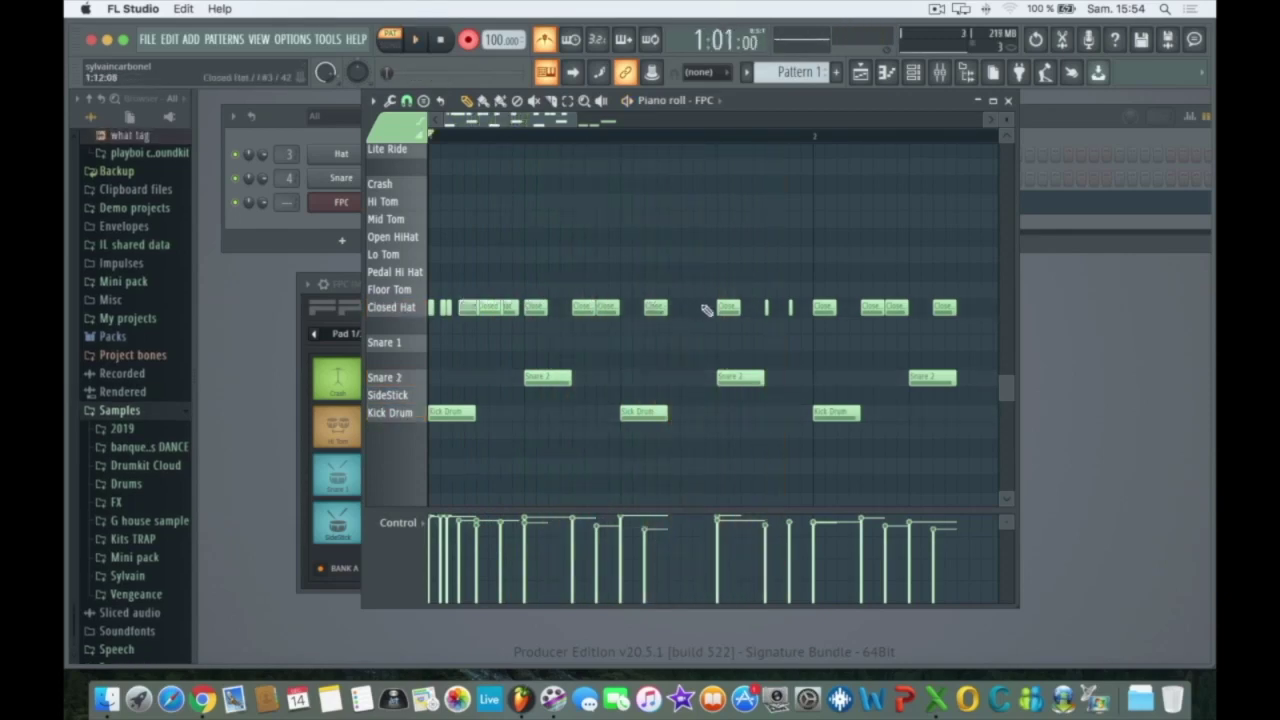
{"action": "left_click", "coordinate": [755, 308]}
{"action": "key", "text": "space"}
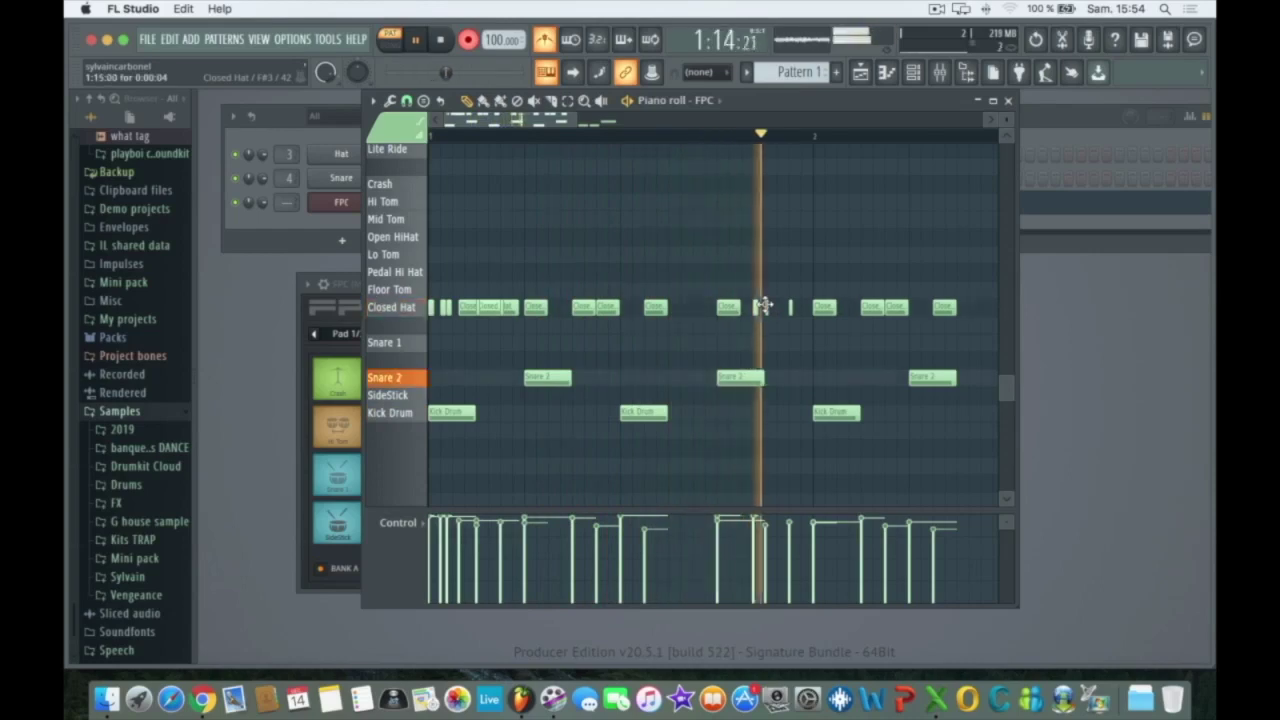
Step: Add two short Open HiHat notes, at 1:05:00 and just before 1:09:00, and play the pattern to check
{"action": "key", "text": "space"}
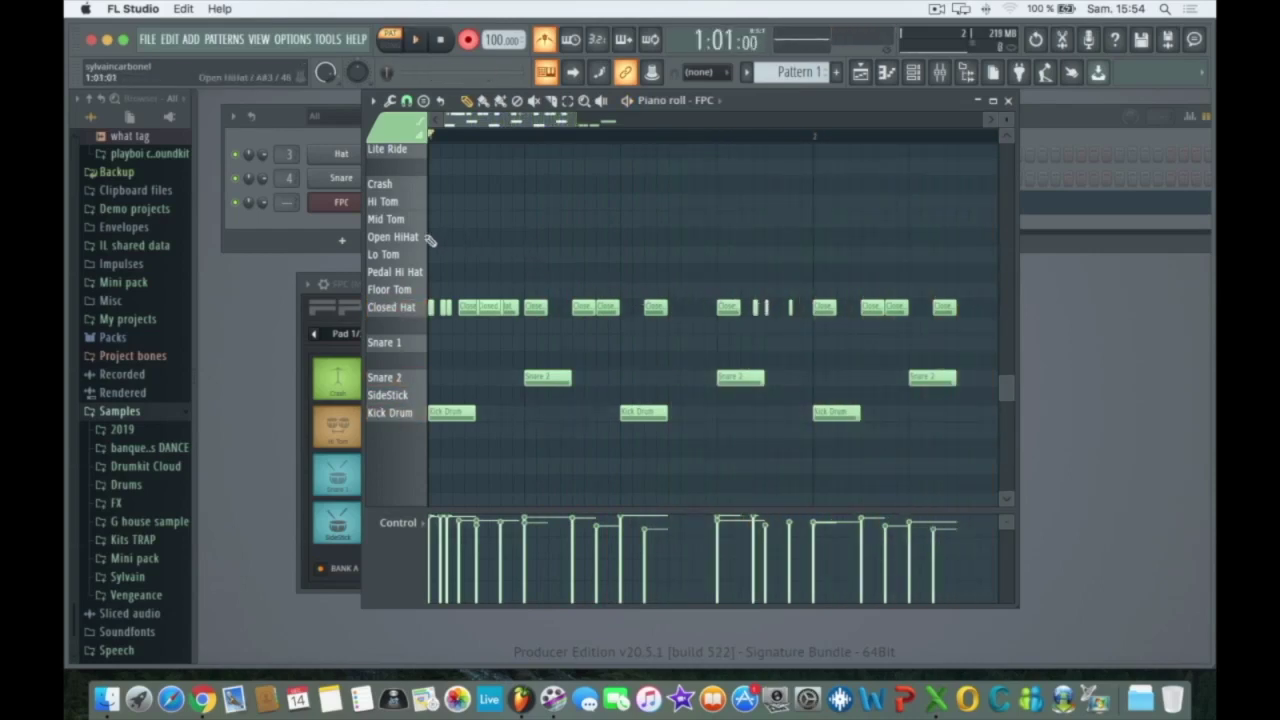
{"action": "left_click", "coordinate": [533, 238]}
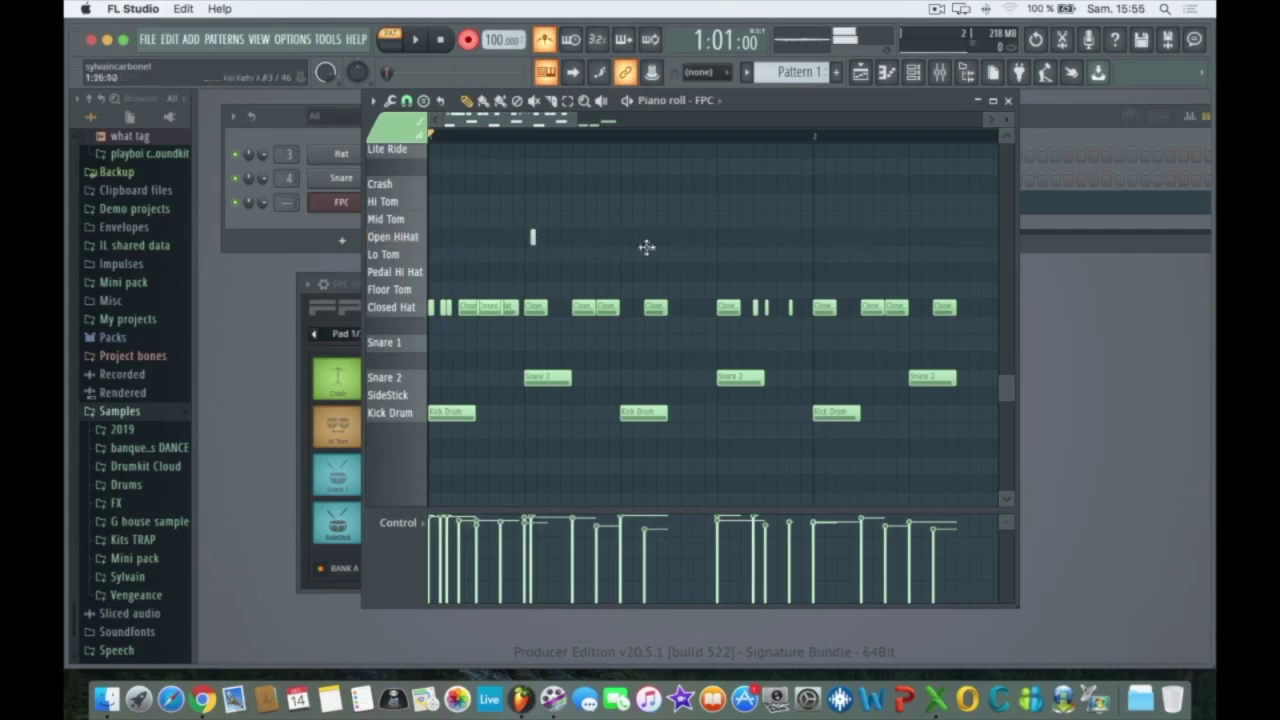
{"action": "left_click_drag", "start_coordinate": [531, 238], "coordinate": [527, 238]}
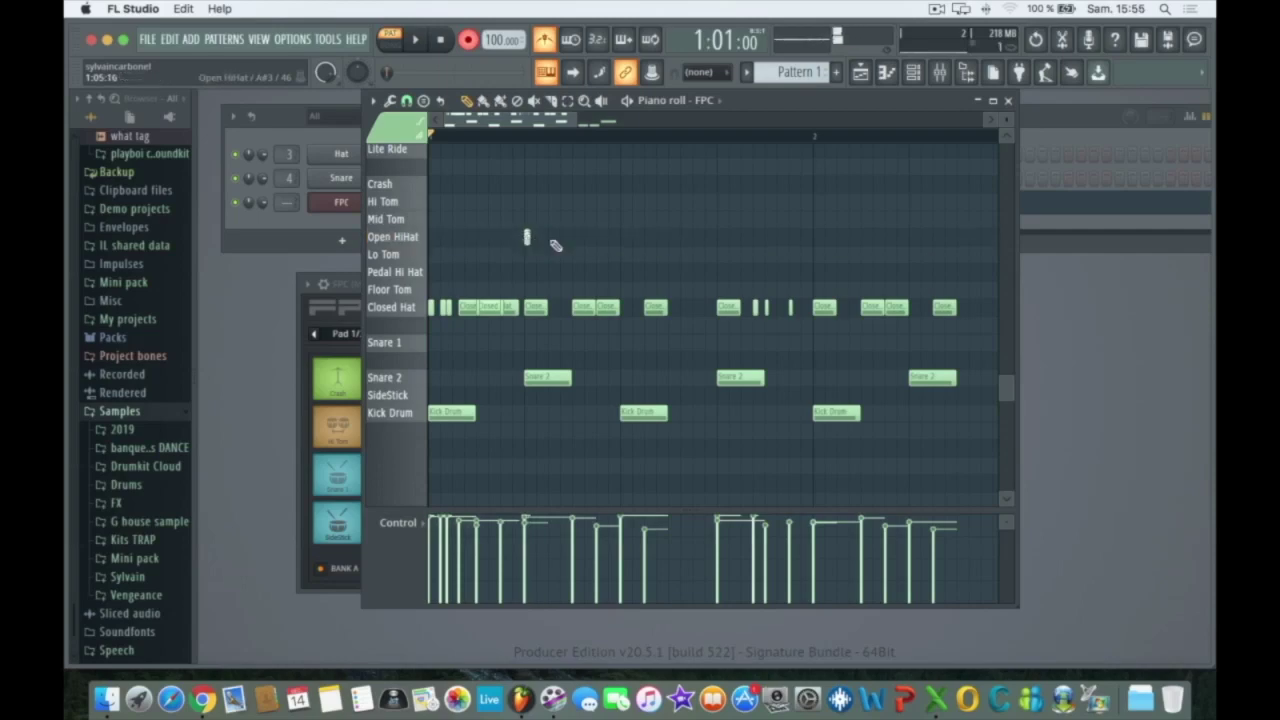
{"action": "left_click", "coordinate": [616, 238]}
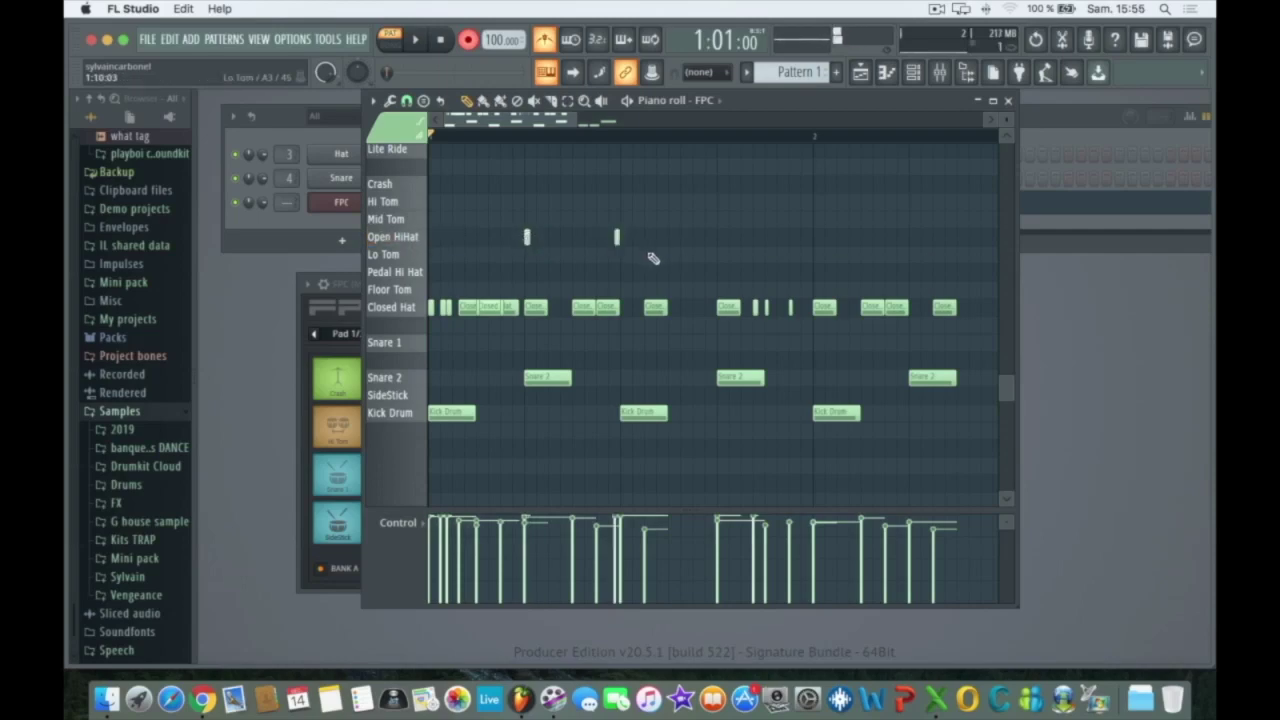
{"action": "key", "text": "space"}
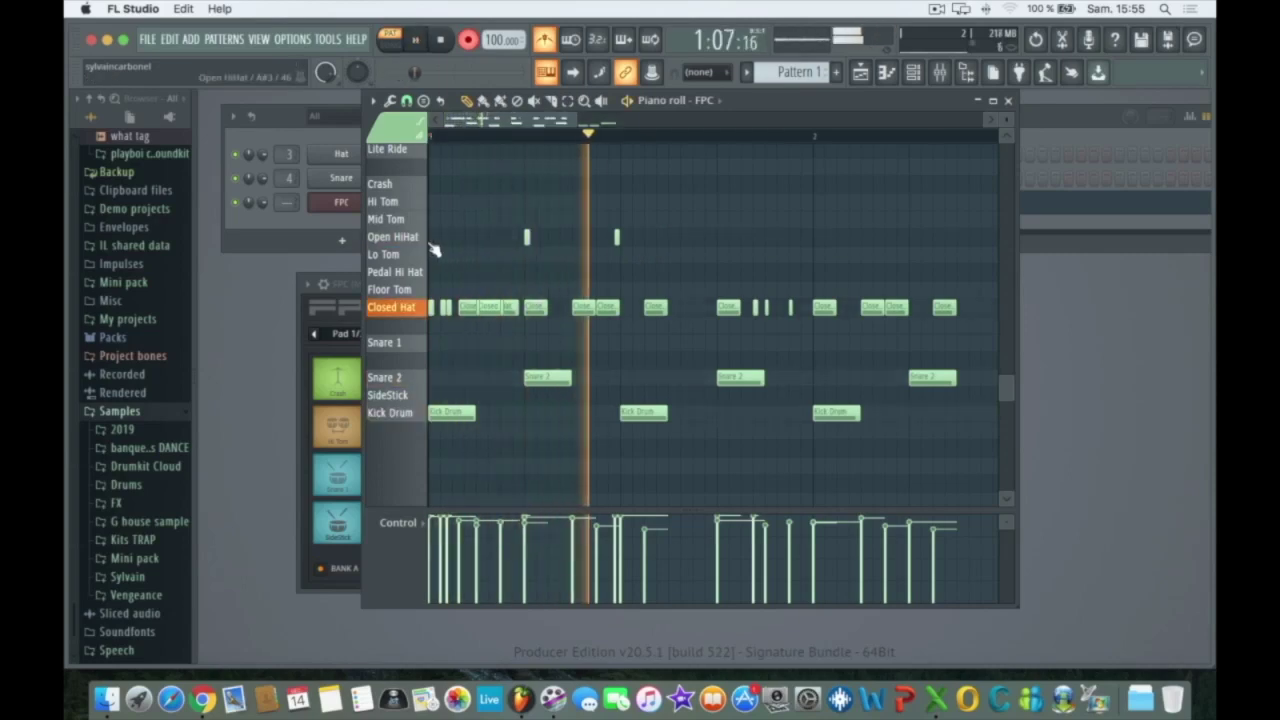
{"action": "key", "text": "space"}
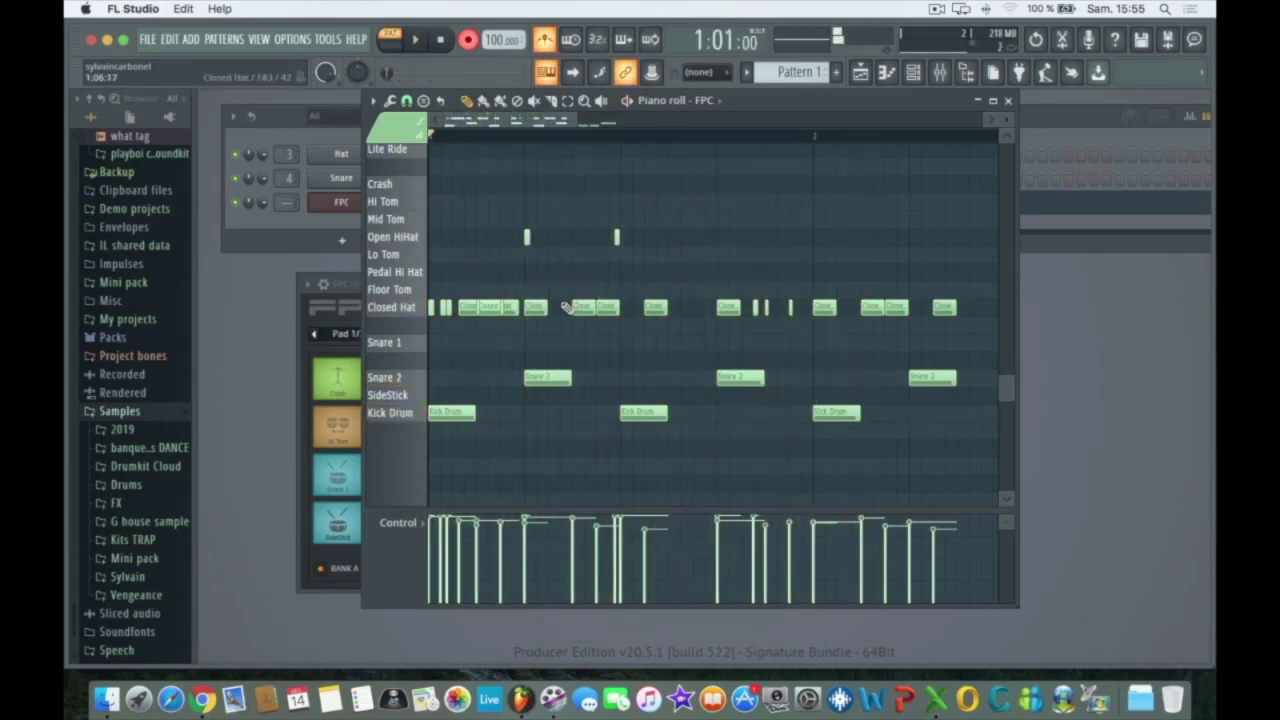
Step: Add two short Closed Hat notes just before the hat at 1:07:00, and play the pattern to check
{"action": "left_click", "coordinate": [557, 307]}
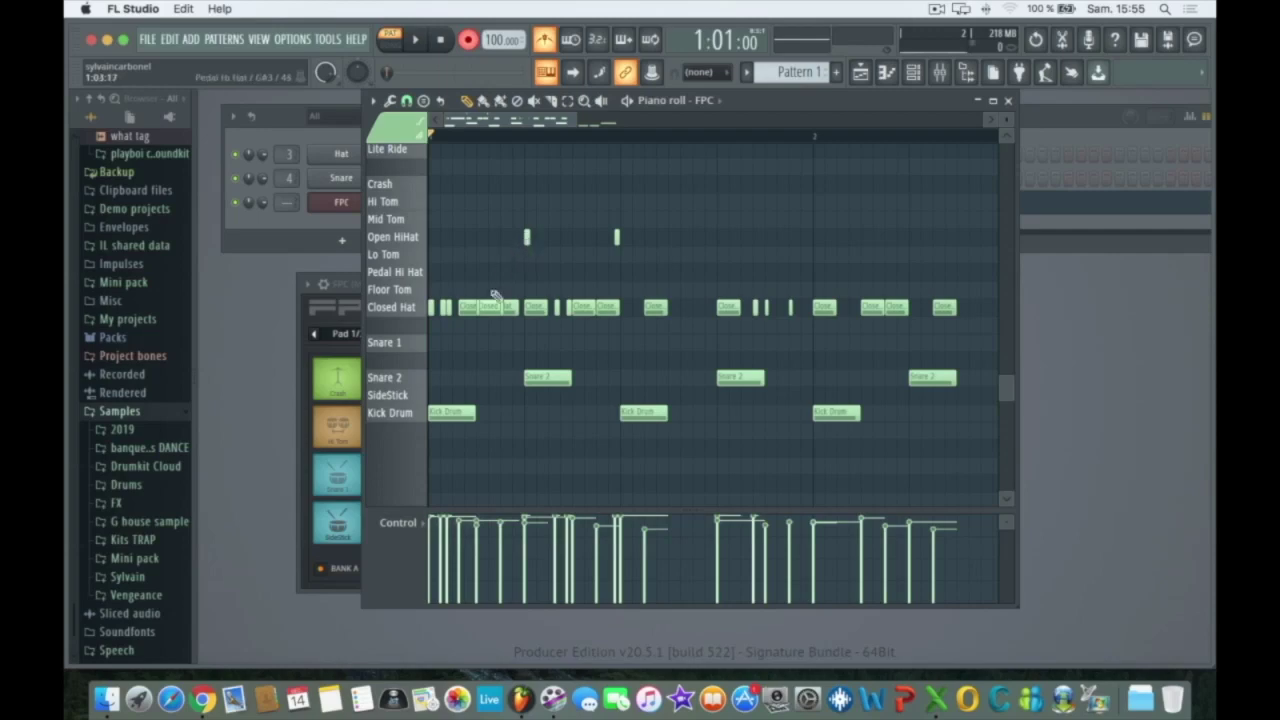
{"action": "key", "text": "space"}
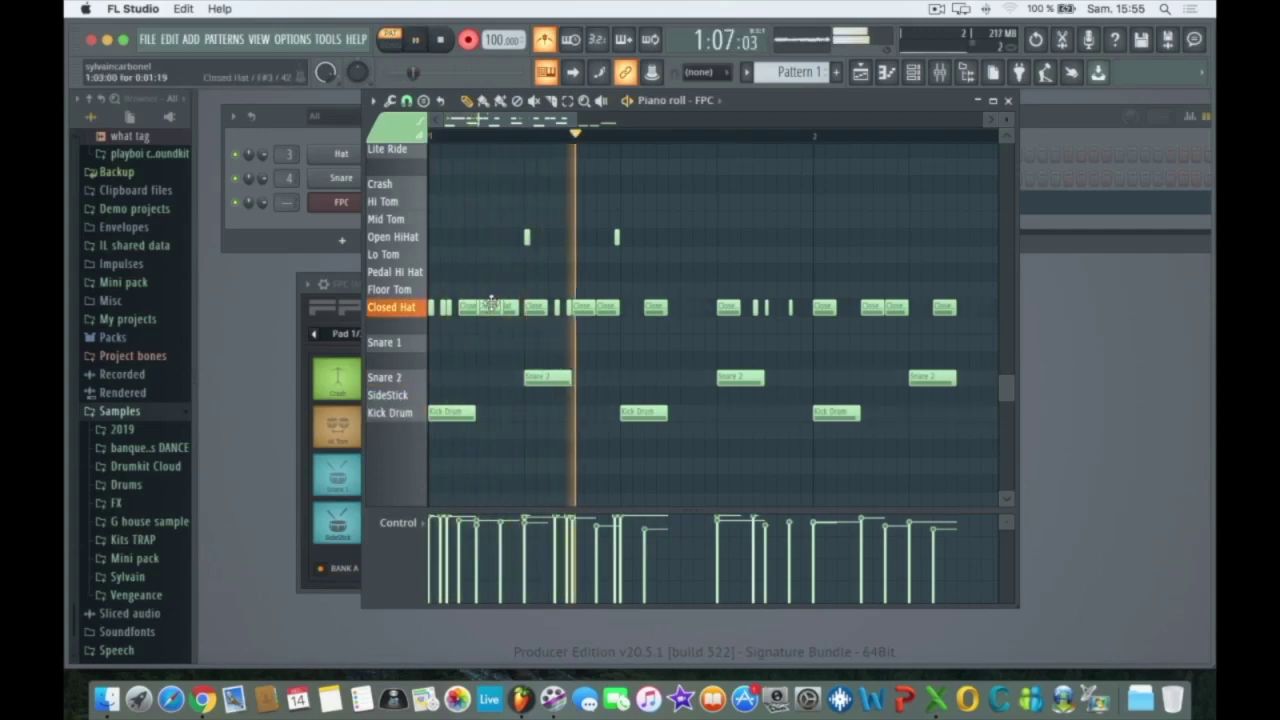
{"action": "key", "text": "space"}
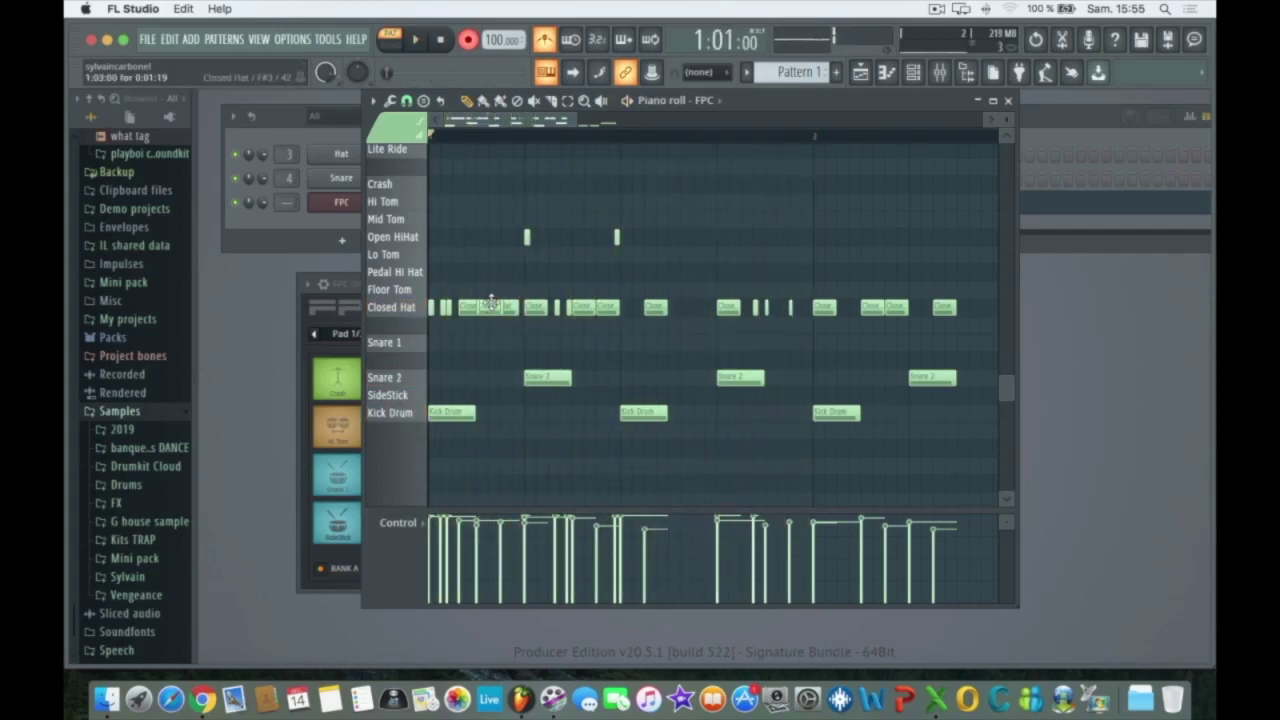
Step: Examine the Cut and Cut By settings of the Closed Hat and Open HiHat pads in FPC while playing the pattern
{"action": "left_click", "coordinate": [345, 288]}
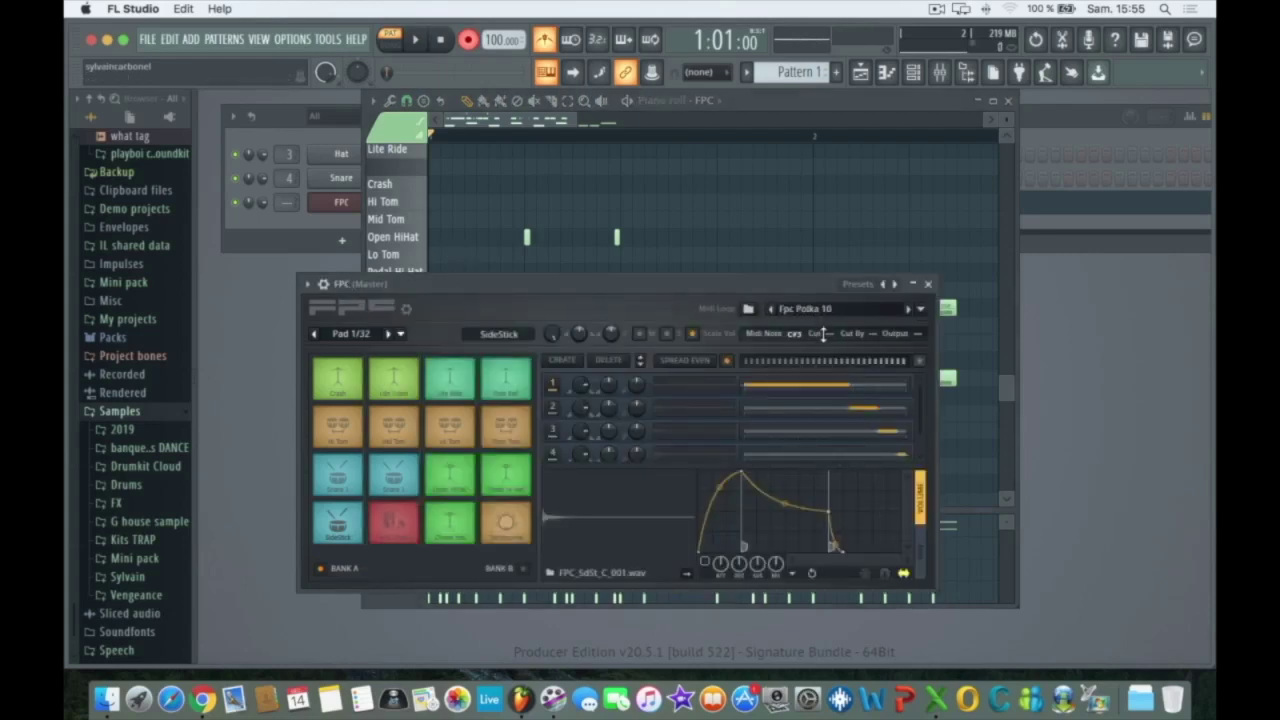
{"action": "left_click", "coordinate": [450, 528]}
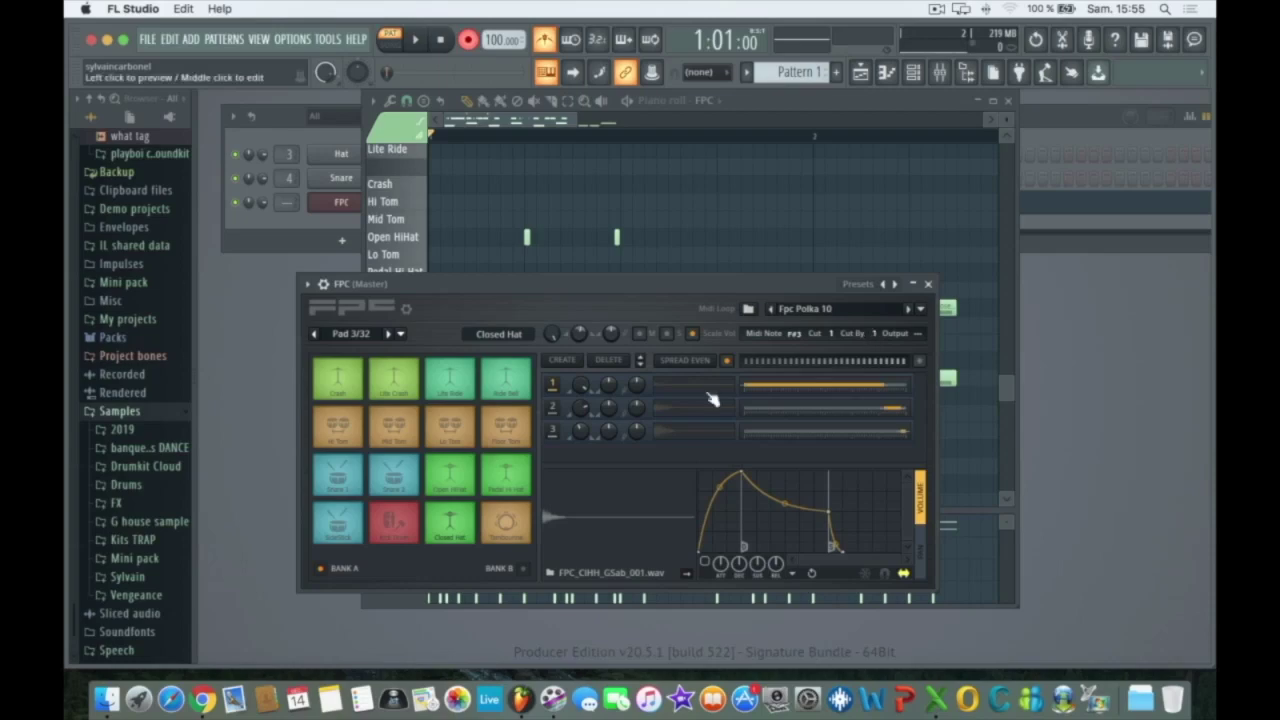
{"action": "left_click", "coordinate": [450, 488]}
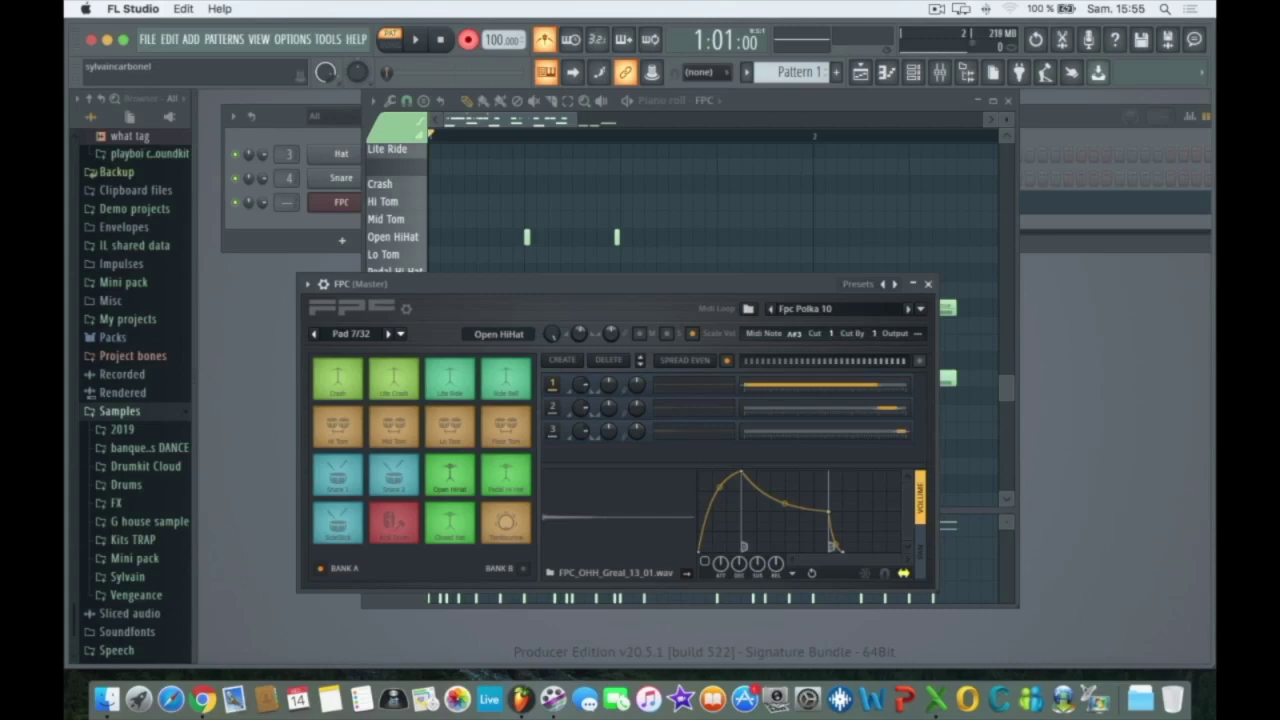
{"action": "left_click_drag", "start_coordinate": [810, 290], "coordinate": [815, 376]}
{"action": "key", "text": "space"}
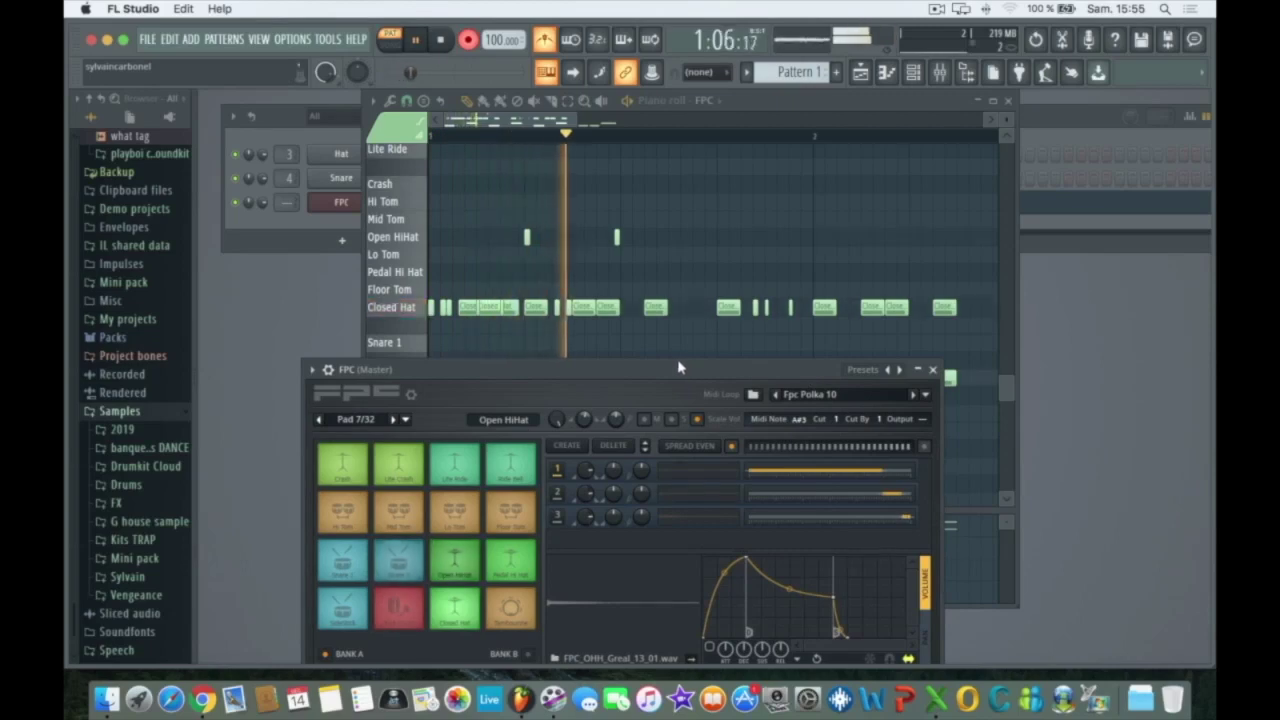
{"action": "key", "text": "space"}
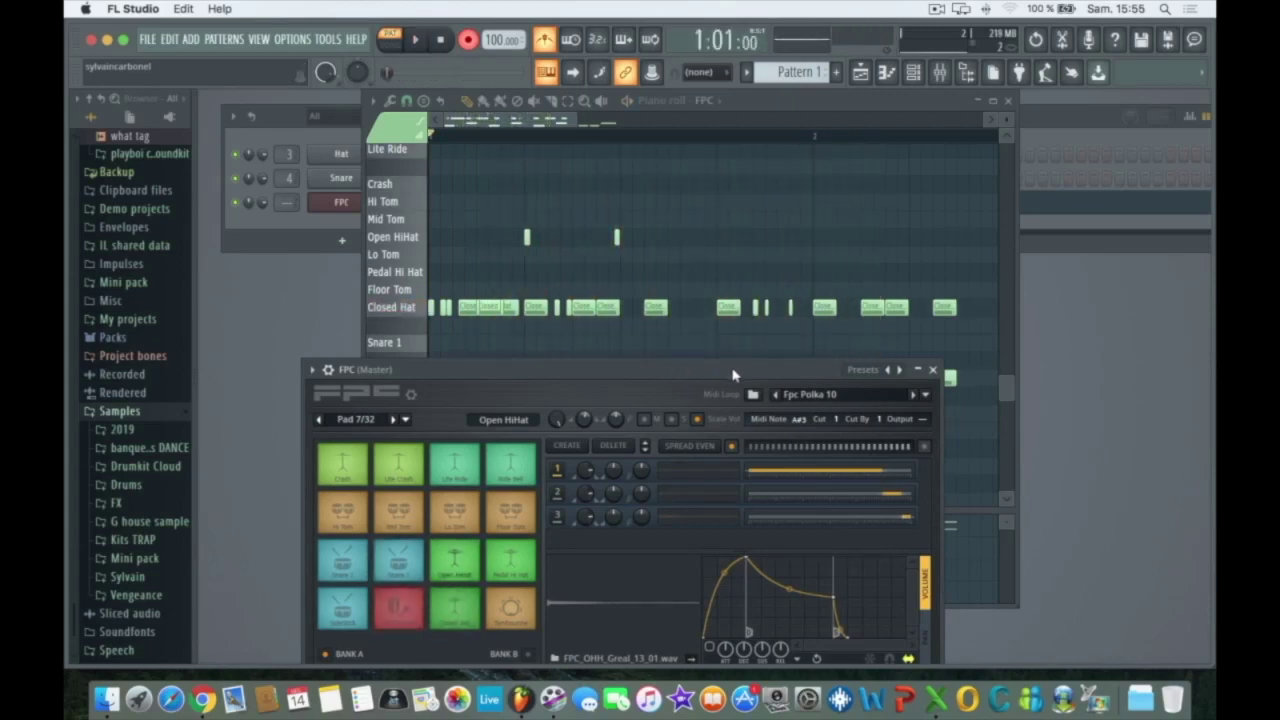
{"action": "left_click", "coordinate": [934, 370]}
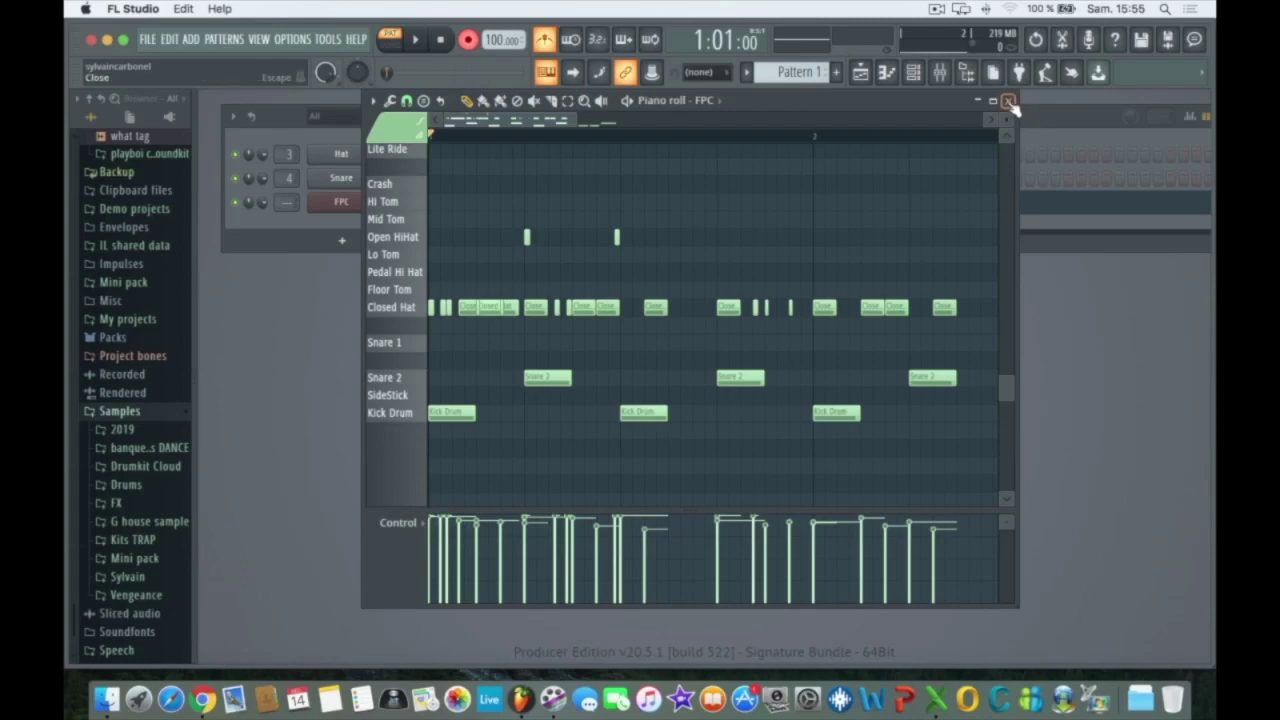
{"action": "left_click", "coordinate": [1008, 101]}
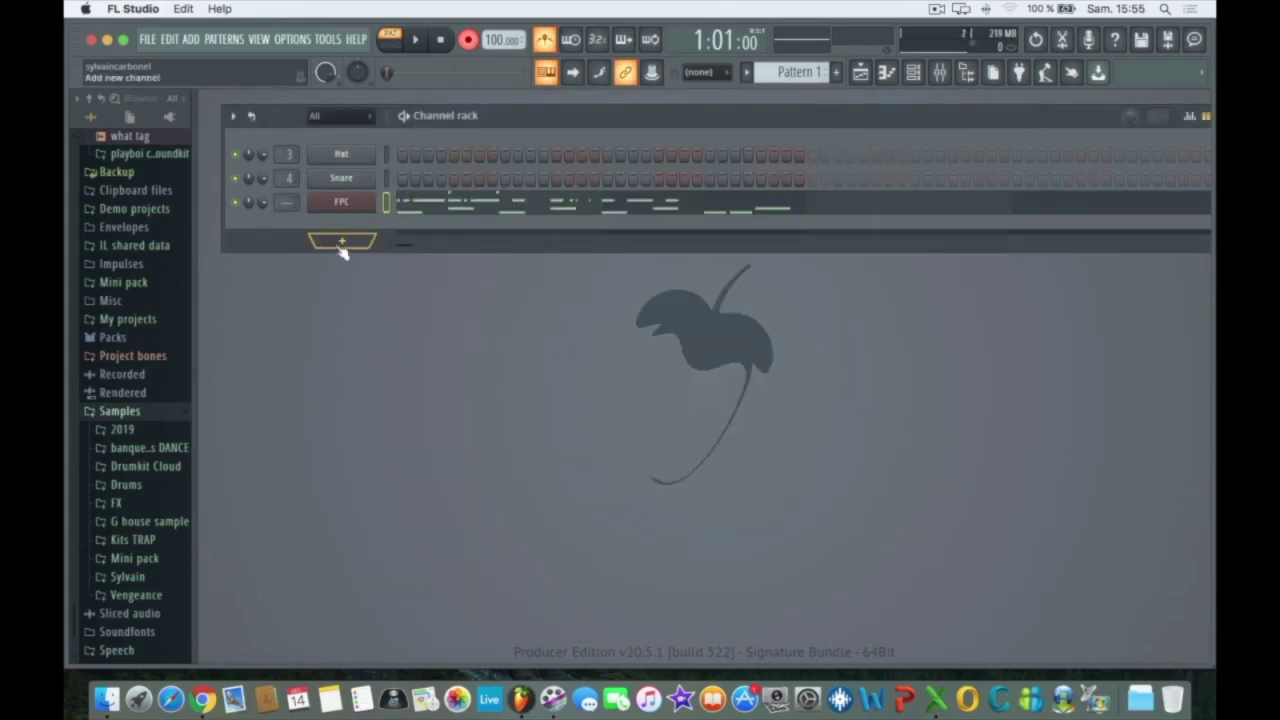
Step: Add a second FPC channel and switch it to the Empty preset
{"action": "left_click", "coordinate": [341, 244]}
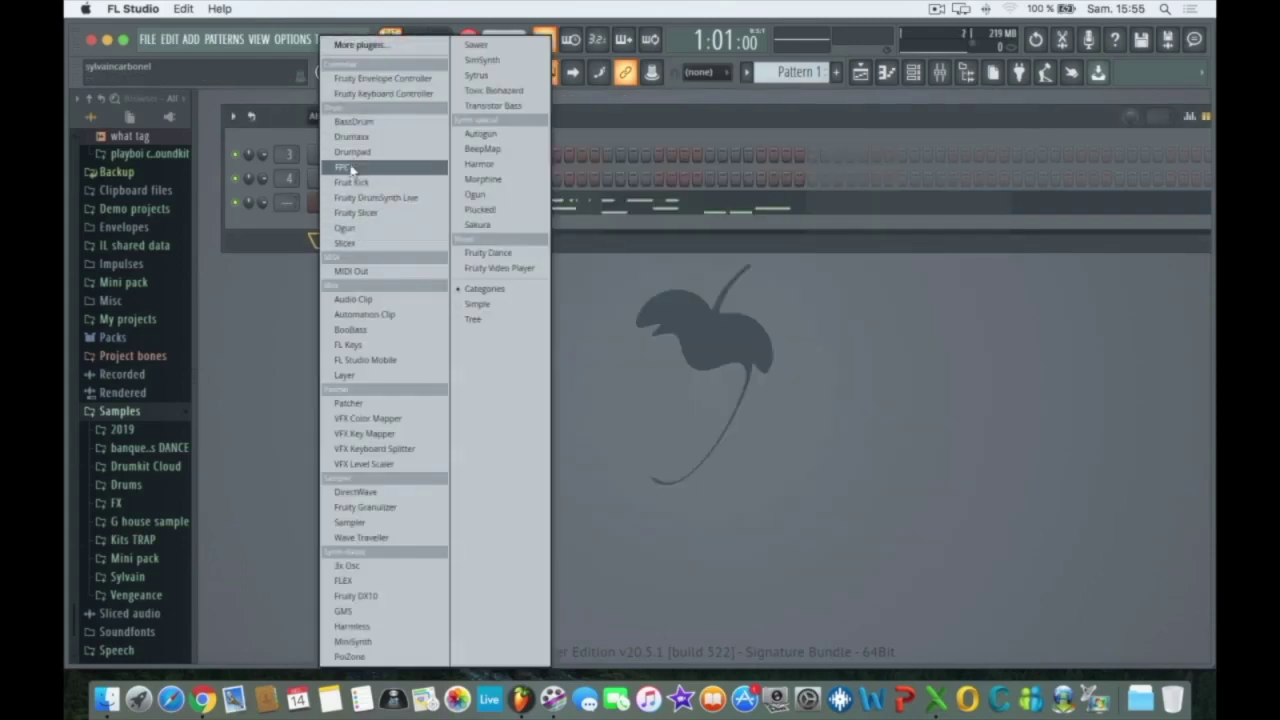
{"action": "left_click", "coordinate": [350, 168]}
{"action": "left_click_drag", "start_coordinate": [378, 197], "coordinate": [588, 292]}
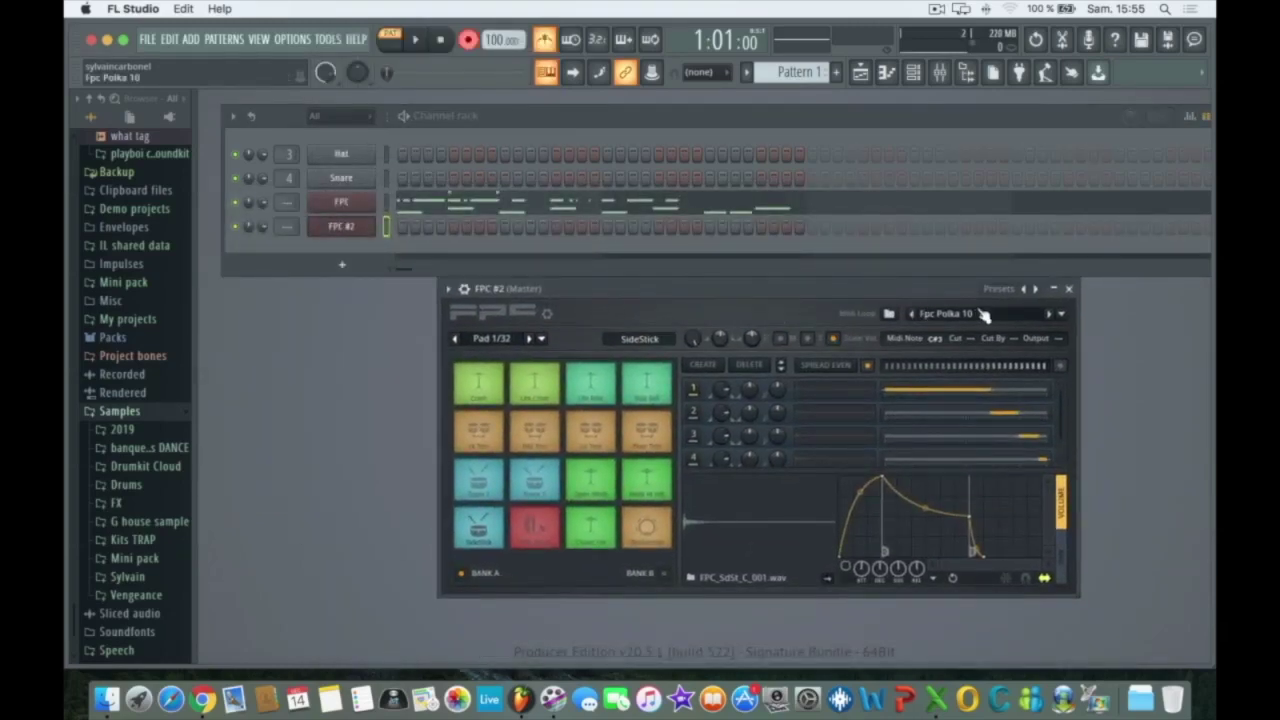
{"action": "left_click", "coordinate": [1005, 290]}
{"action": "left_click", "coordinate": [1030, 294]}
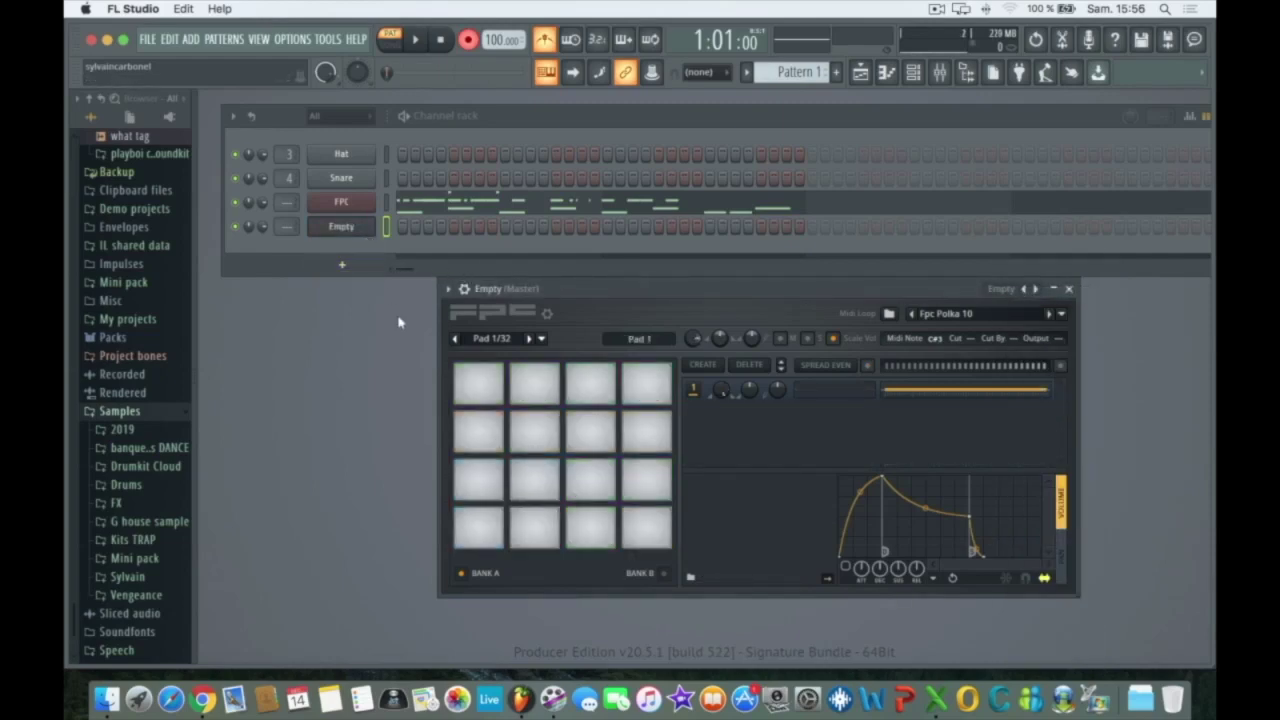
Step: Find the pierre 1 loop in the 2019 samples and load it onto pad 1 of the empty FPC
{"action": "left_click", "coordinate": [123, 430]}
{"action": "left_click", "coordinate": [146, 467]}
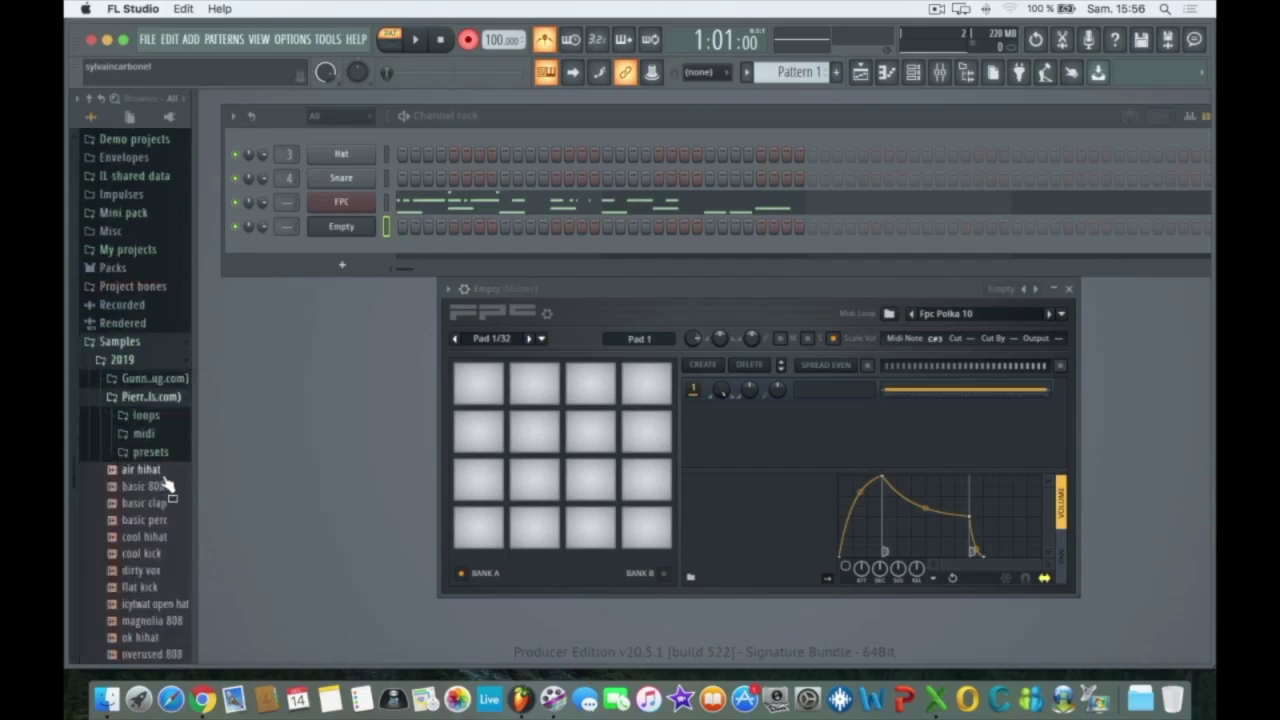
{"action": "left_click", "coordinate": [152, 420]}
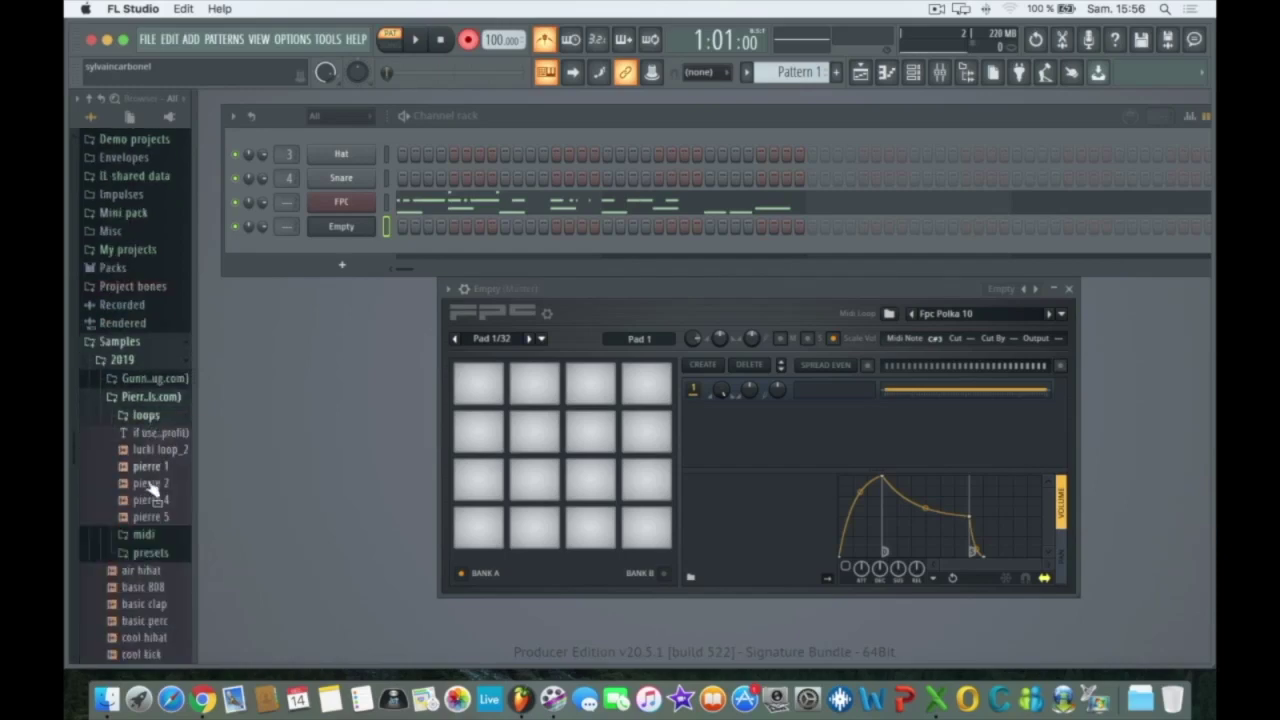
{"action": "left_click", "coordinate": [150, 467]}
{"action": "left_click_drag", "start_coordinate": [147, 477], "coordinate": [479, 530]}
Step: Place the long SideStick note of FPC #2 at 1:01:00, shorten it to end at 1:09:00, and delete the two SideStick notes following it
{"action": "left_click_drag", "start_coordinate": [586, 395], "coordinate": [454, 390]}
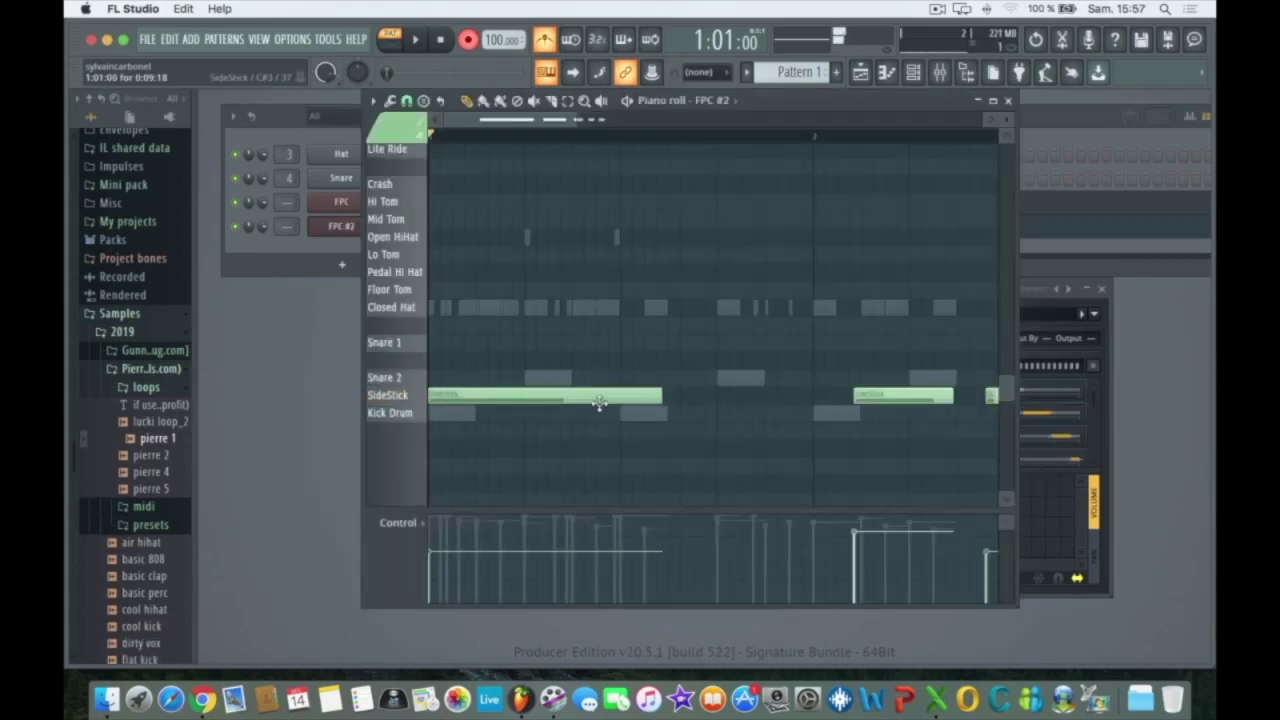
{"action": "left_click_drag", "start_coordinate": [652, 394], "coordinate": [627, 395]}
{"action": "right_click", "coordinate": [860, 394]}
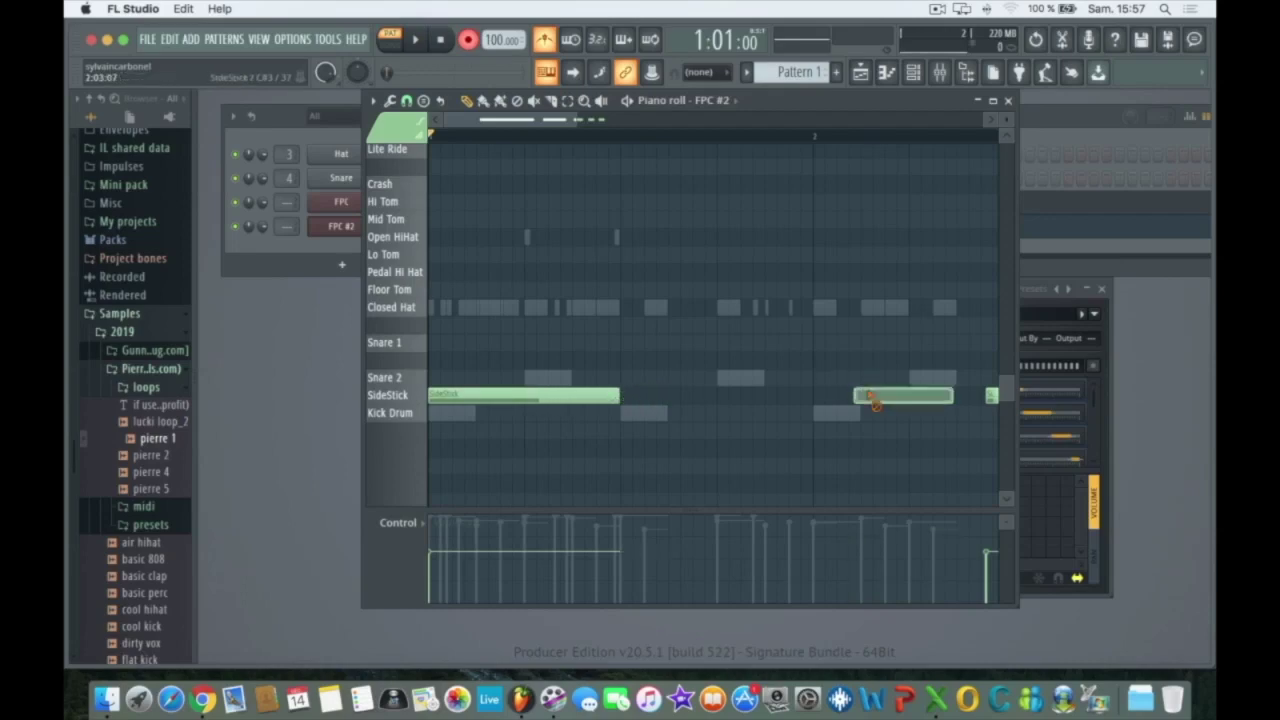
{"action": "right_click", "coordinate": [991, 396]}
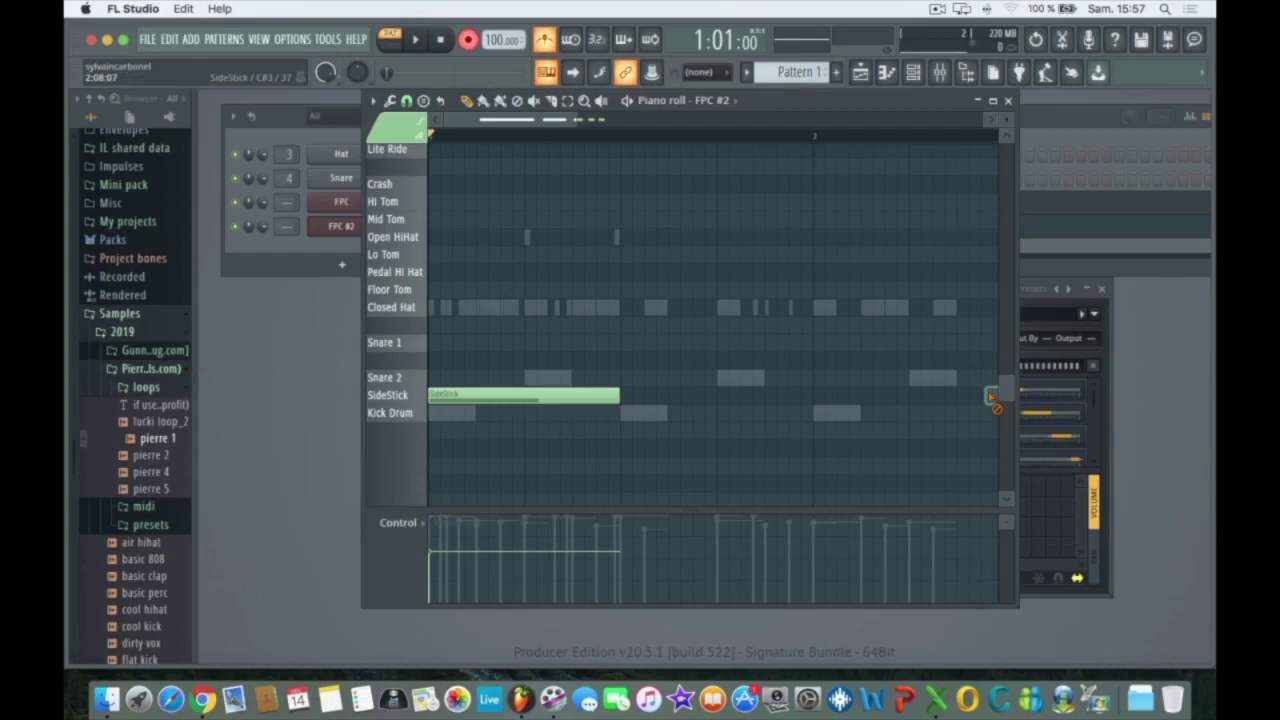
Step: Play the pattern with the shortened SideStick note, and open the list of instruments for adding a new channel
{"action": "key", "text": "space"}
{"action": "left_click", "coordinate": [1008, 101]}
{"action": "key", "text": "space"}
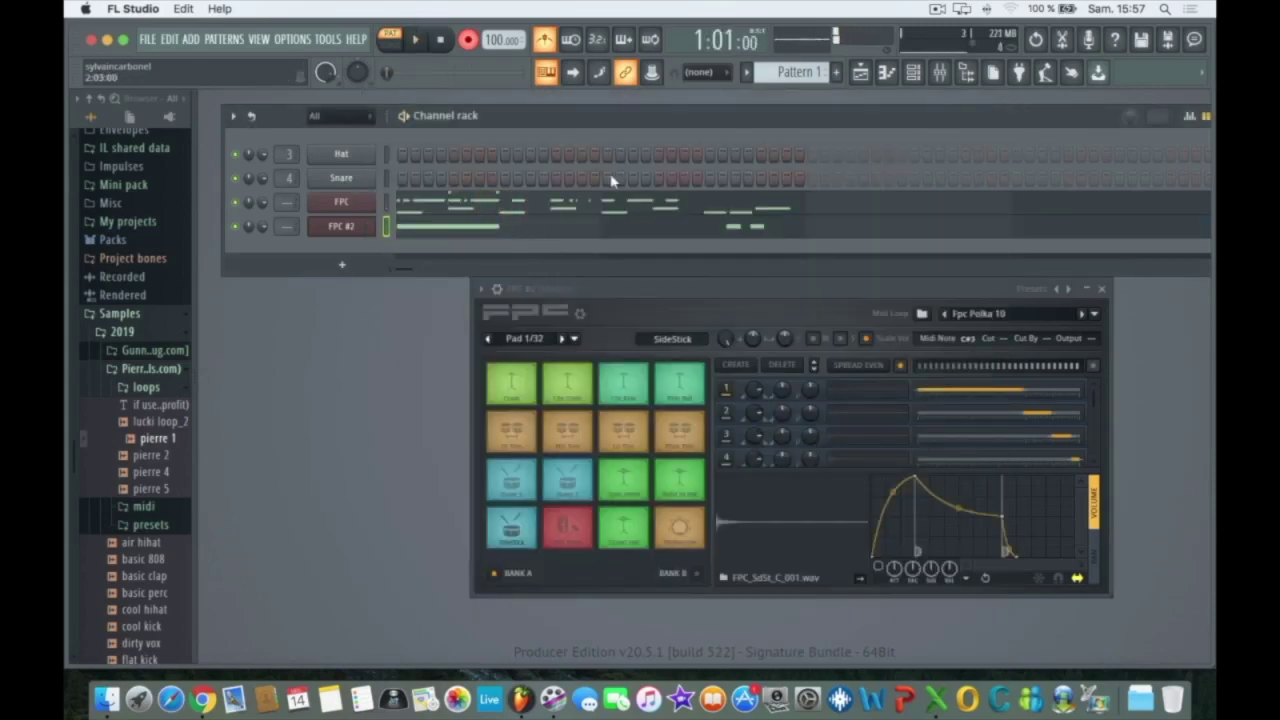
{"action": "left_click", "coordinate": [342, 264]}
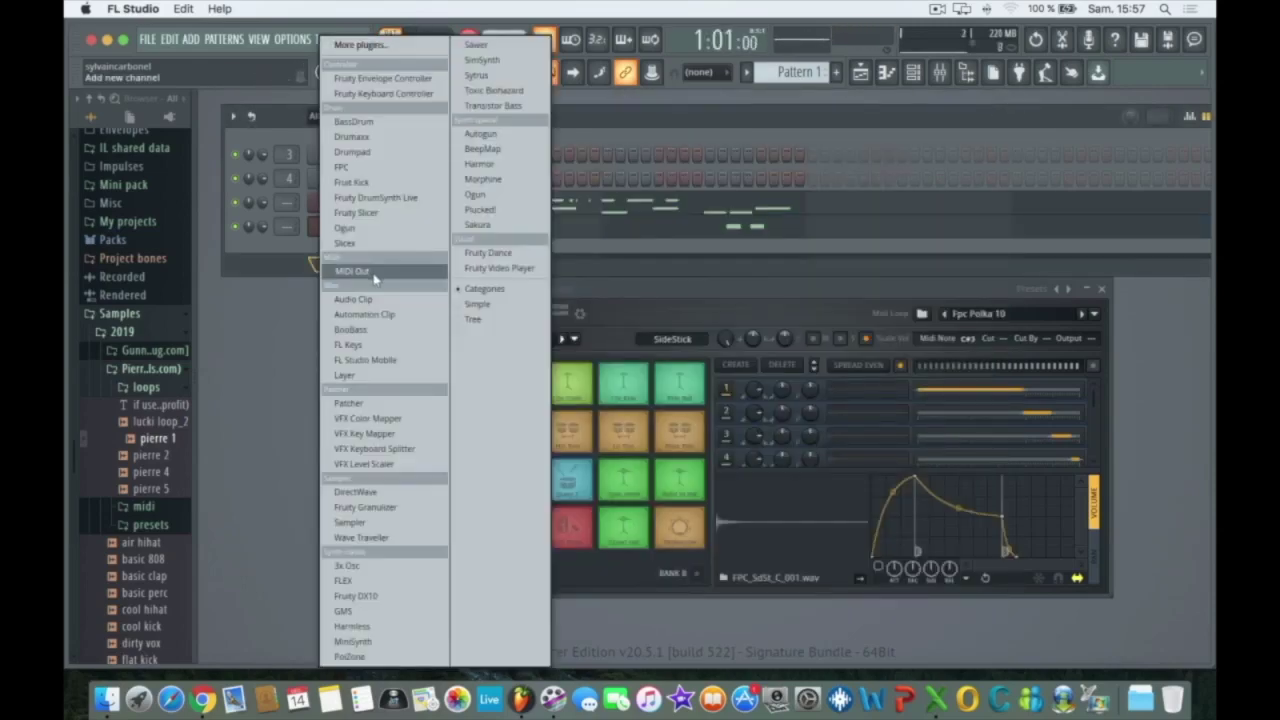
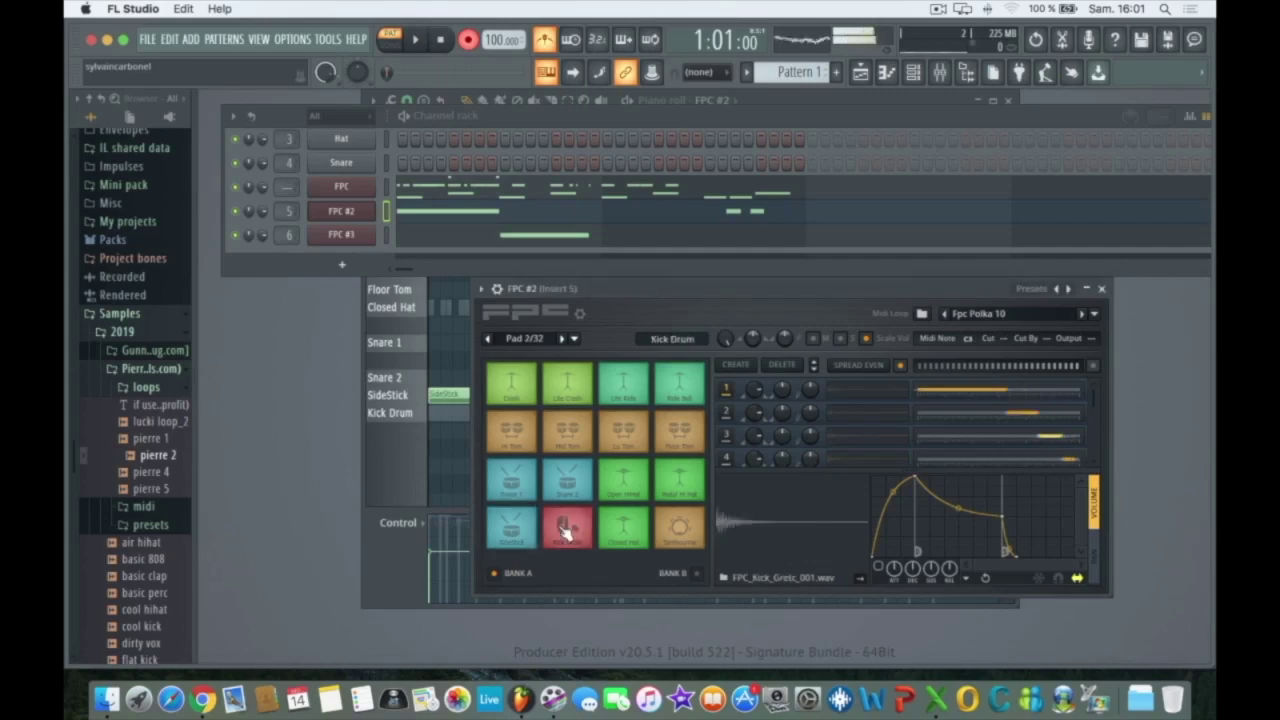
Step: In FPC #2's piano roll, move the SideStick note to the Kick Drum row and add an equally long SideStick note at 1:09:00
{"action": "left_click", "coordinate": [1101, 288]}
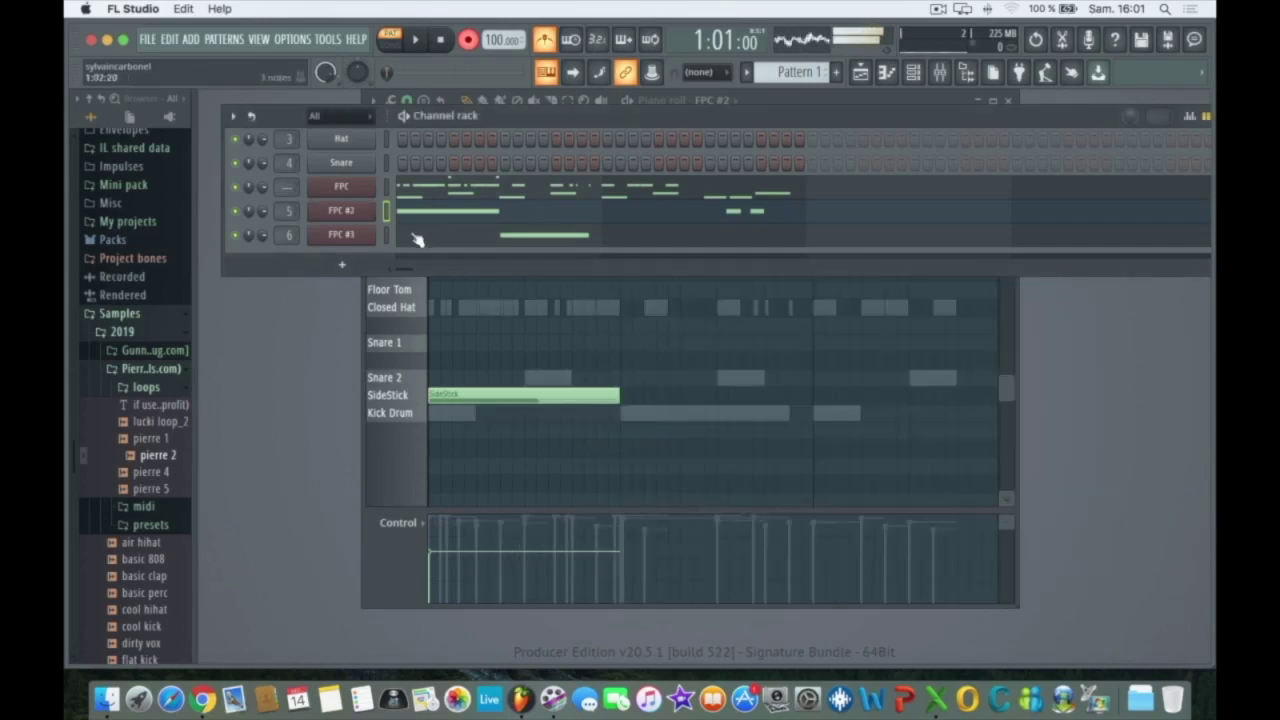
{"action": "left_click", "coordinate": [338, 210]}
{"action": "left_click", "coordinate": [347, 209]}
{"action": "left_click", "coordinate": [446, 216]}
{"action": "left_click", "coordinate": [446, 216]}
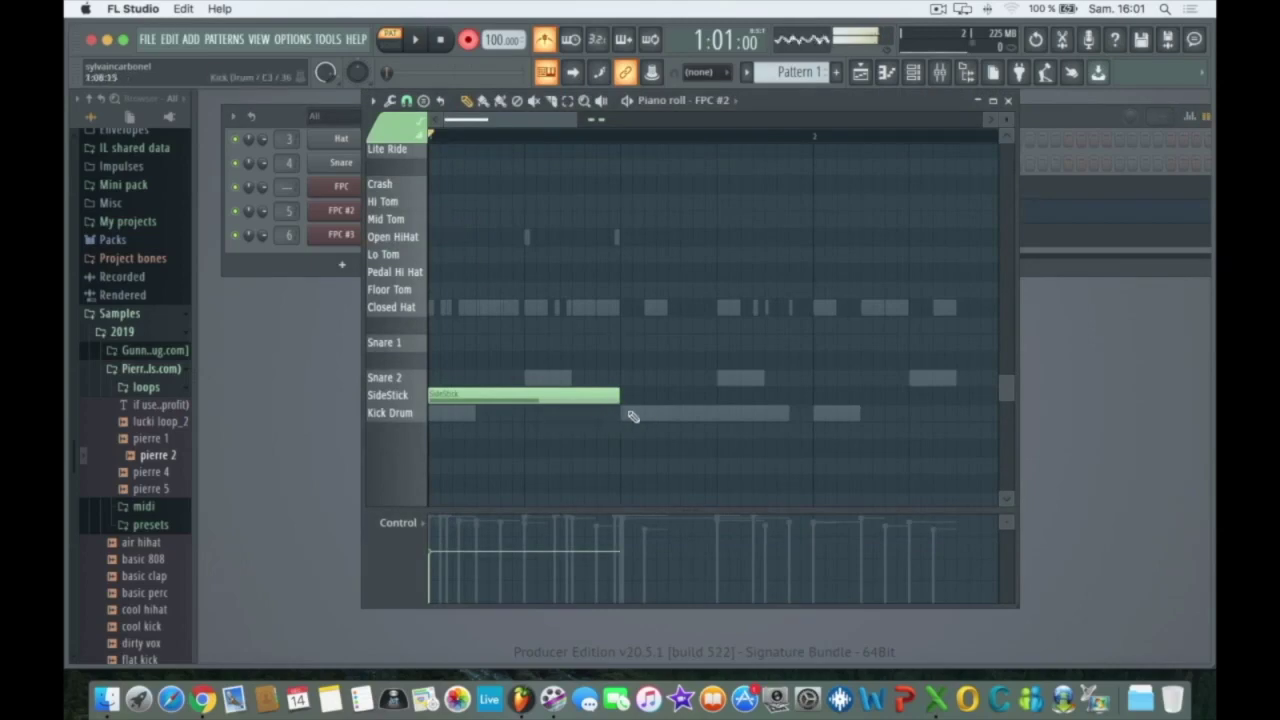
{"action": "left_click_drag", "start_coordinate": [497, 398], "coordinate": [514, 420]}
{"action": "left_click_drag", "start_coordinate": [650, 415], "coordinate": [638, 392]}
{"action": "left_click", "coordinate": [1007, 100]}
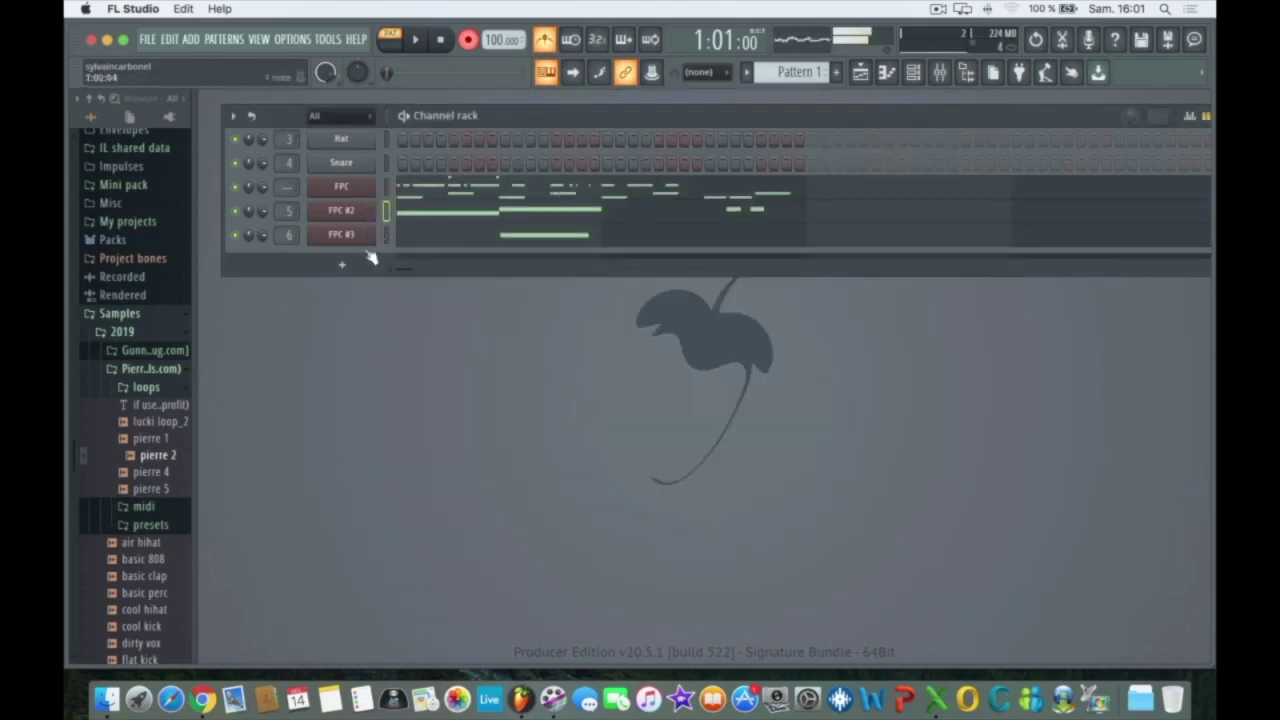
Step: Delete the FPC #3 channel from the channel rack
{"action": "right_click", "coordinate": [351, 238]}
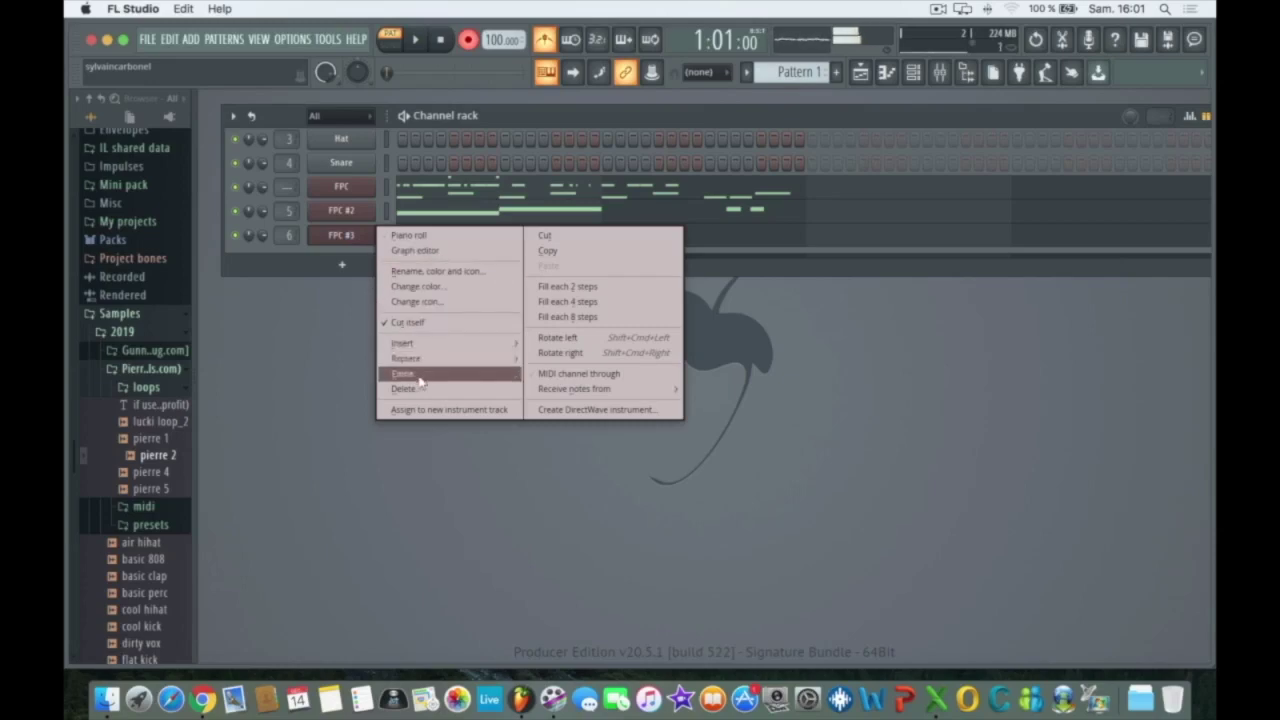
{"action": "left_click", "coordinate": [420, 390]}
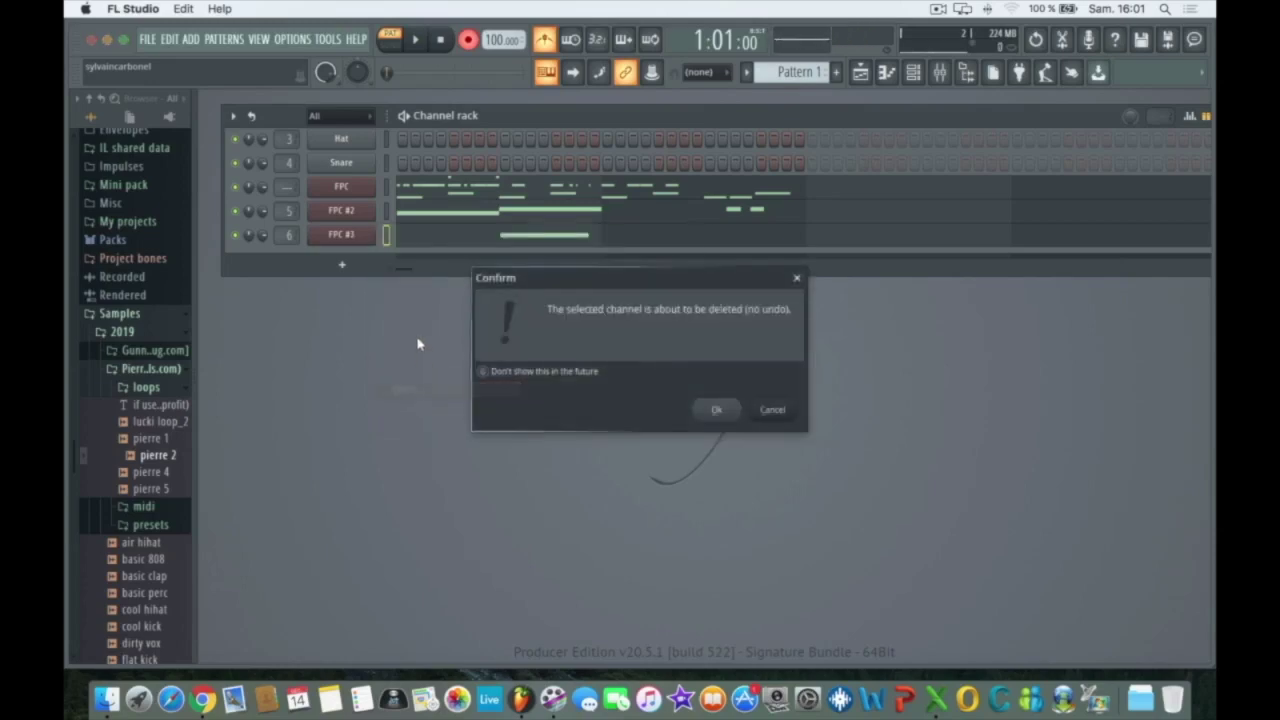
{"action": "left_click", "coordinate": [703, 408]}
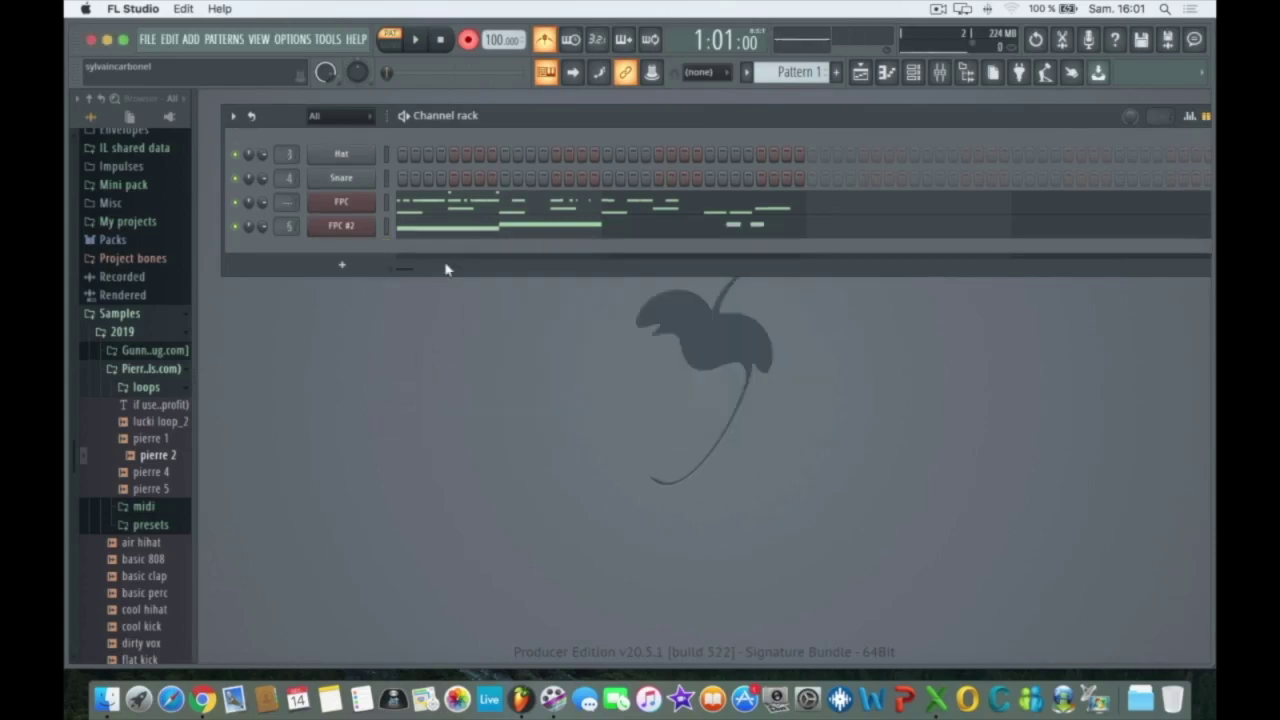
Step: Open FPC #2 and select its SideStick pad to view its Cut and Cut By settings
{"action": "left_click", "coordinate": [345, 228]}
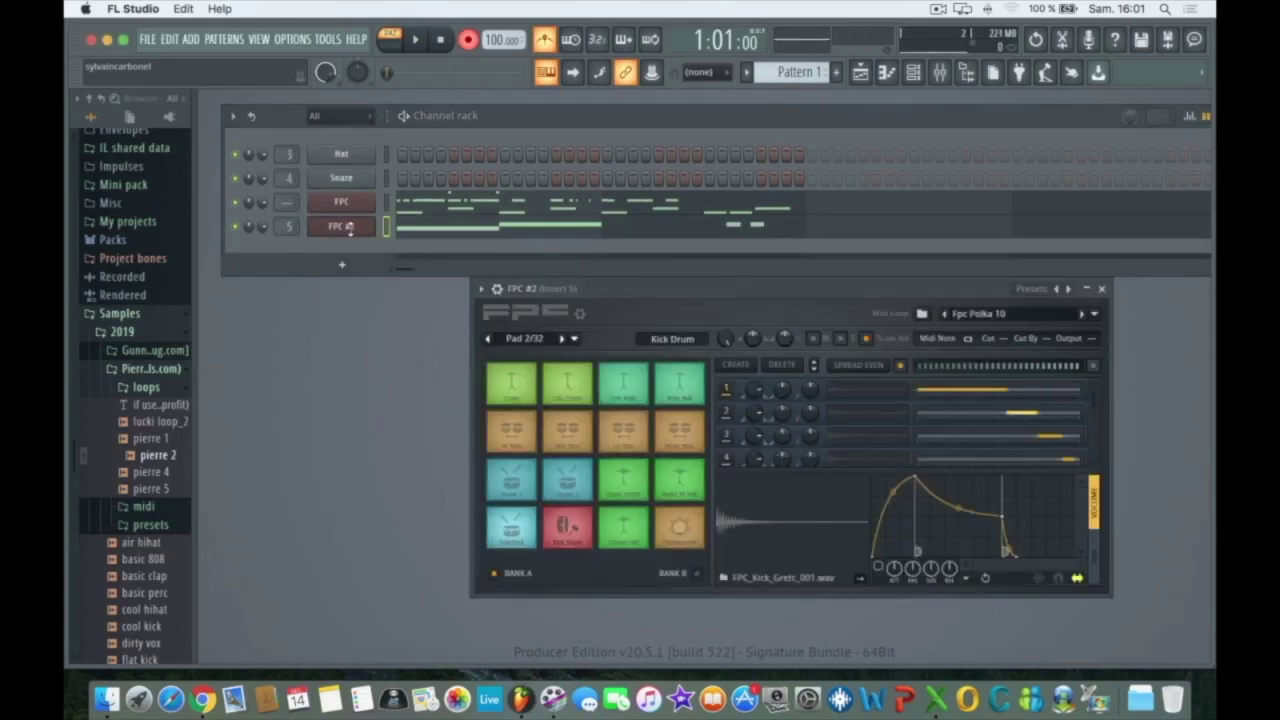
{"action": "left_click", "coordinate": [509, 530]}
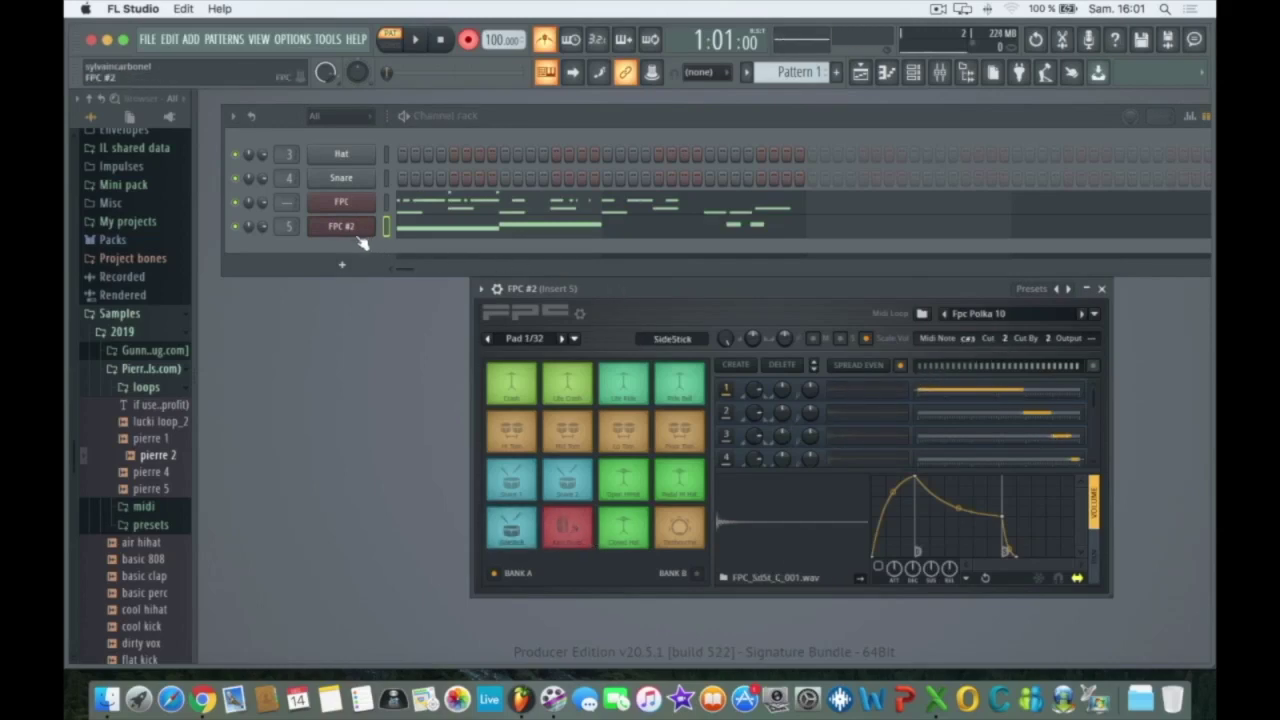
Step: Set the Cut By value of FPC #2's Kick Drum pad to 1 and close the plugin window
{"action": "left_click", "coordinate": [567, 538]}
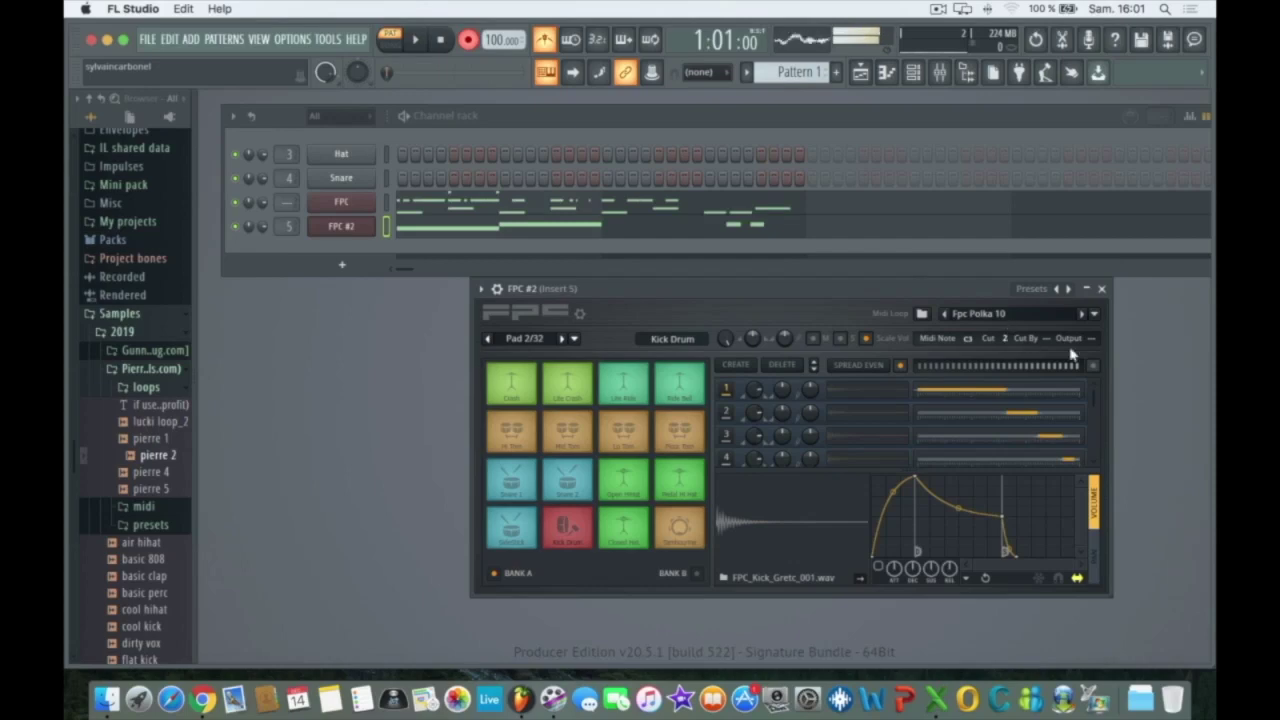
{"action": "left_click_drag", "start_coordinate": [1048, 338], "coordinate": [1048, 333]}
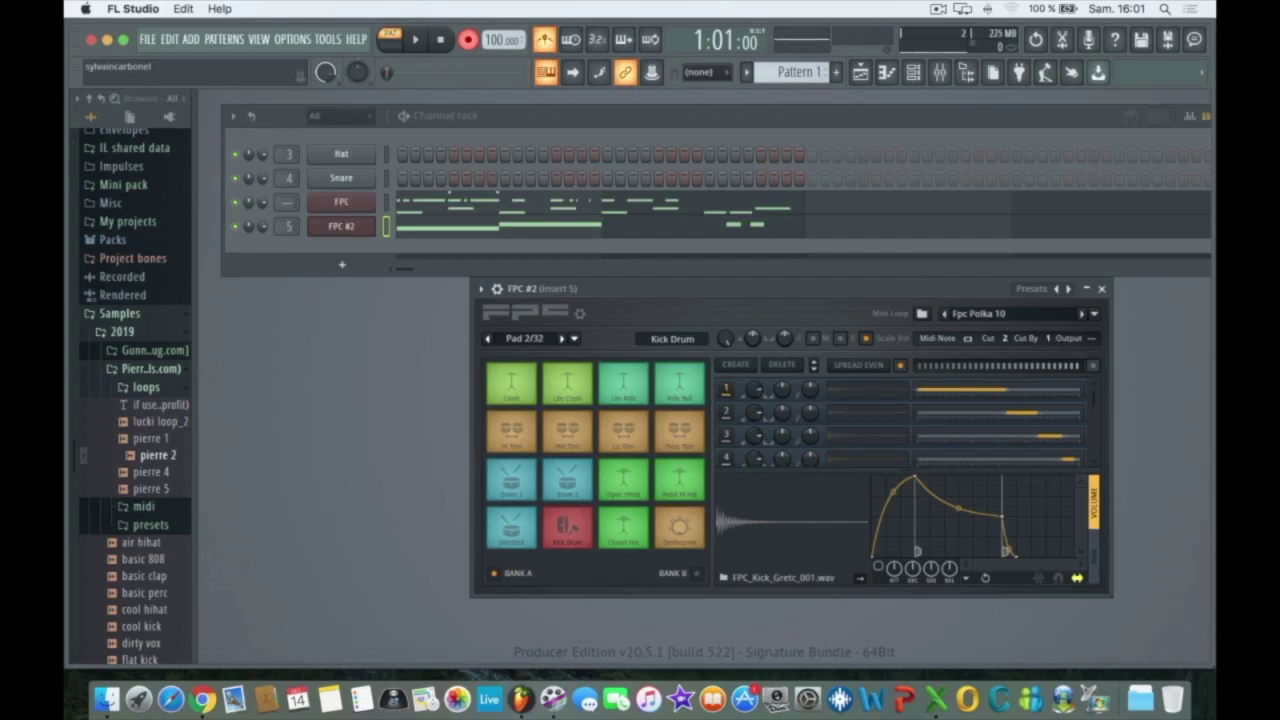
{"action": "left_click", "coordinate": [1101, 288]}
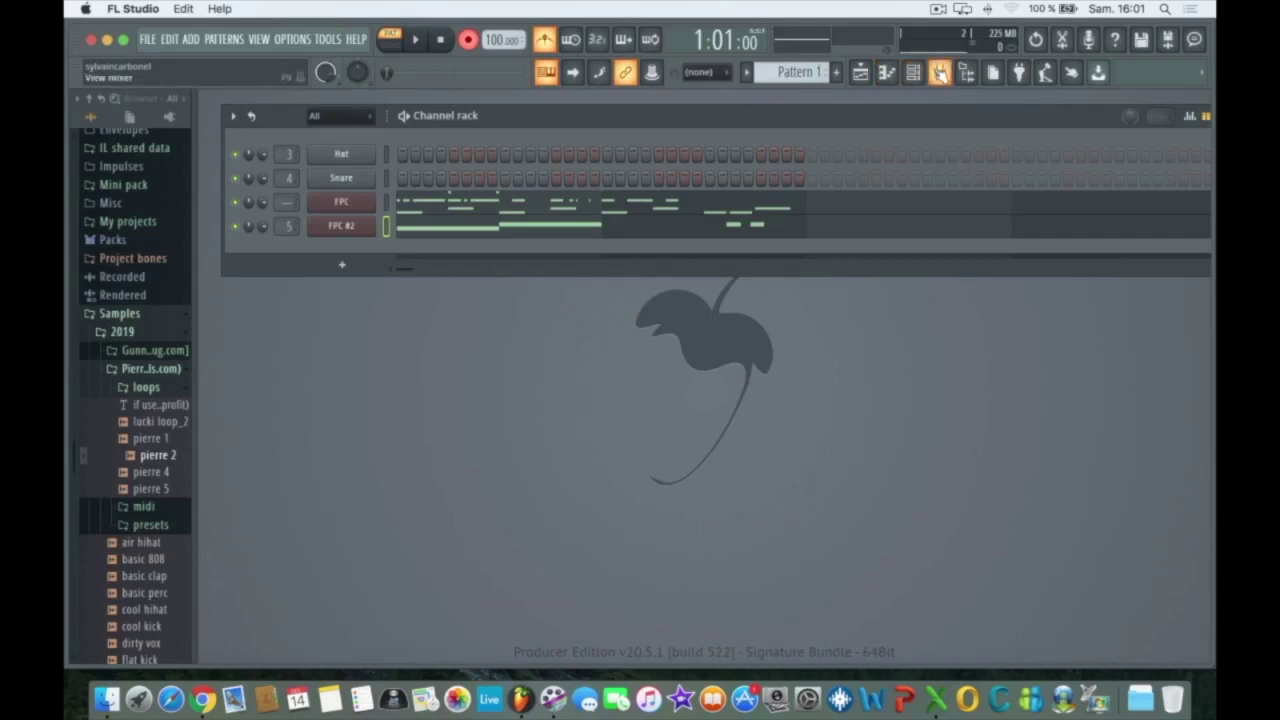
Step: Play the pattern while watching the mixer's Insert 5 levels, and play it once more with the mixer closed
{"action": "left_click", "coordinate": [940, 72]}
{"action": "key", "text": "space"}
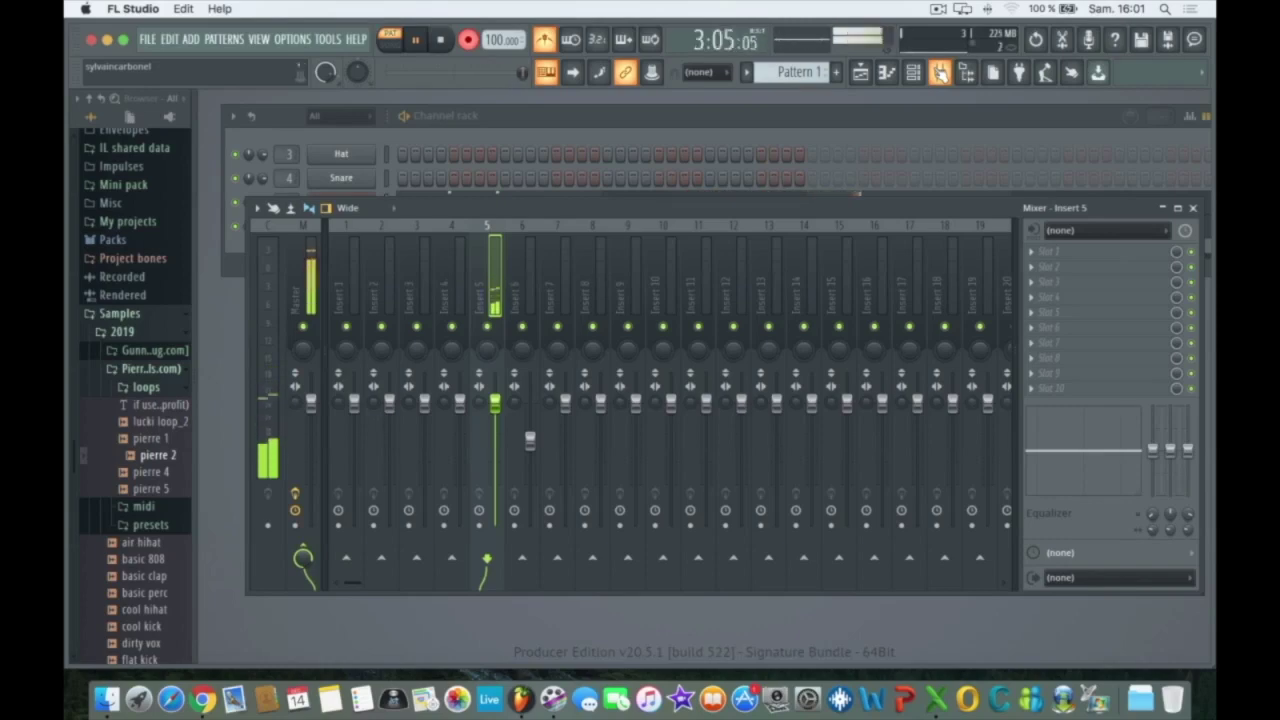
{"action": "key", "text": "space"}
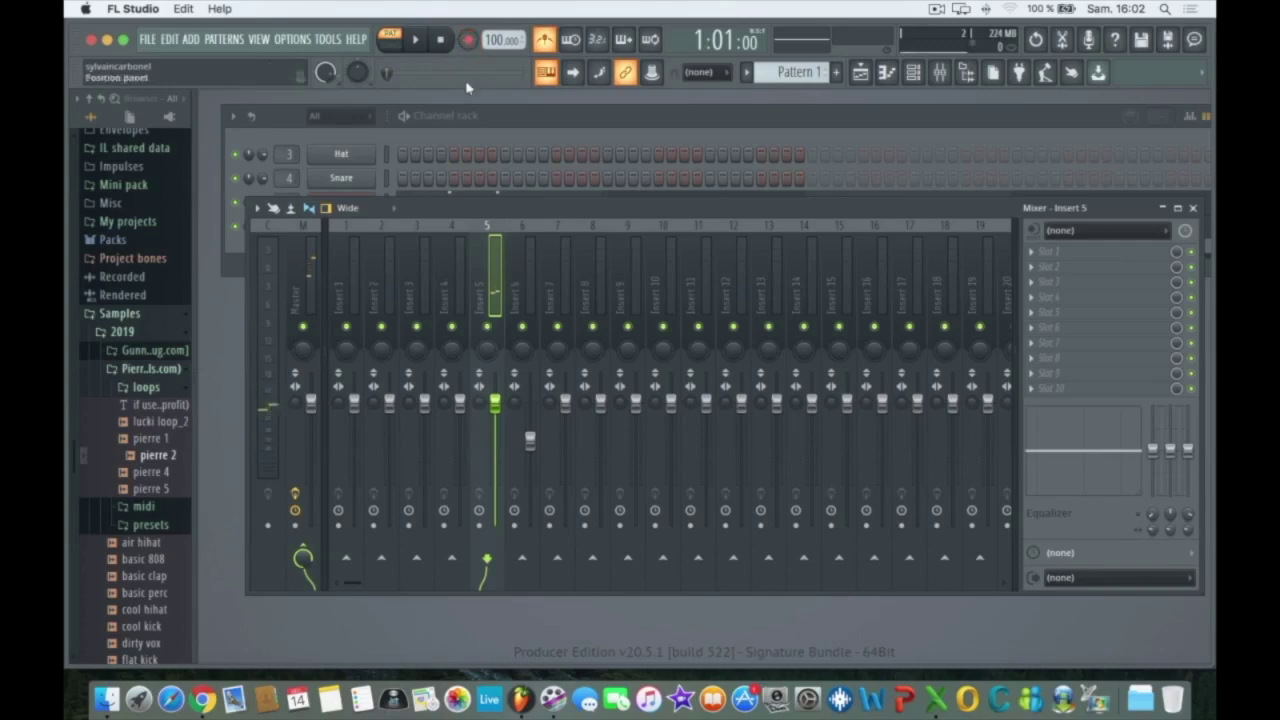
{"action": "key", "text": "space"}
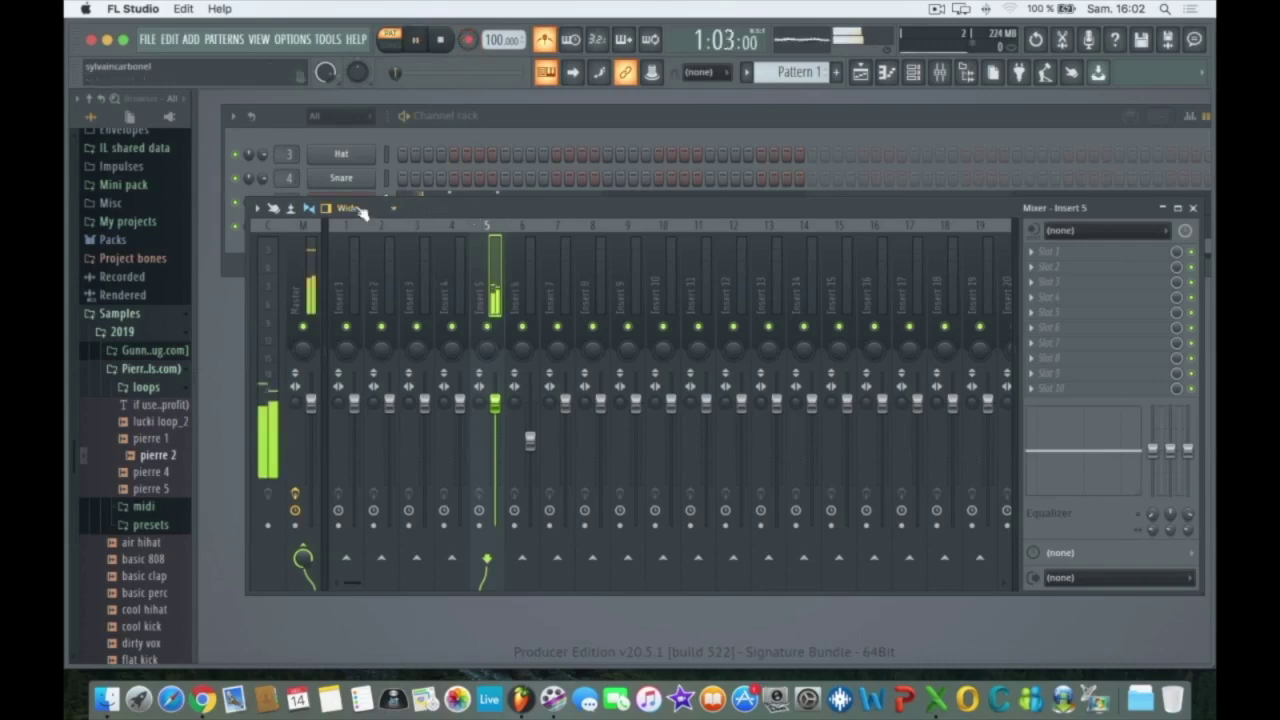
{"action": "key", "text": "space"}
{"action": "left_click", "coordinate": [1192, 207]}
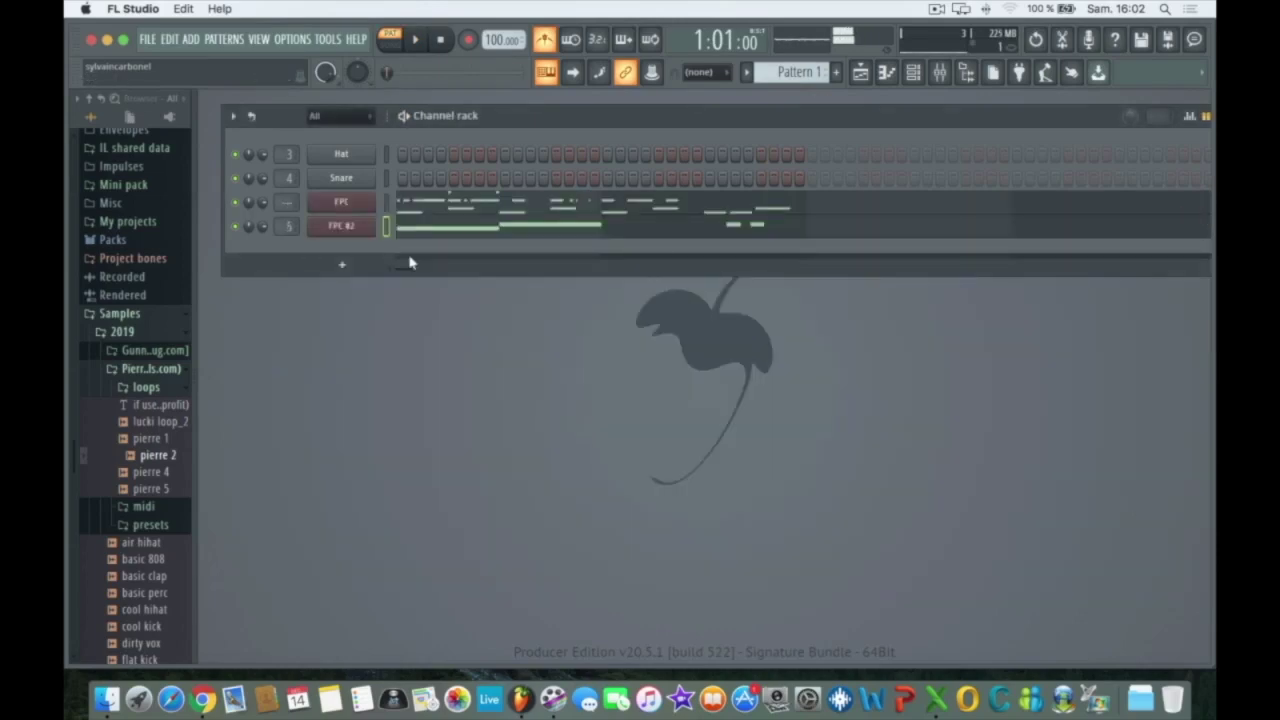
{"action": "key", "text": "space"}
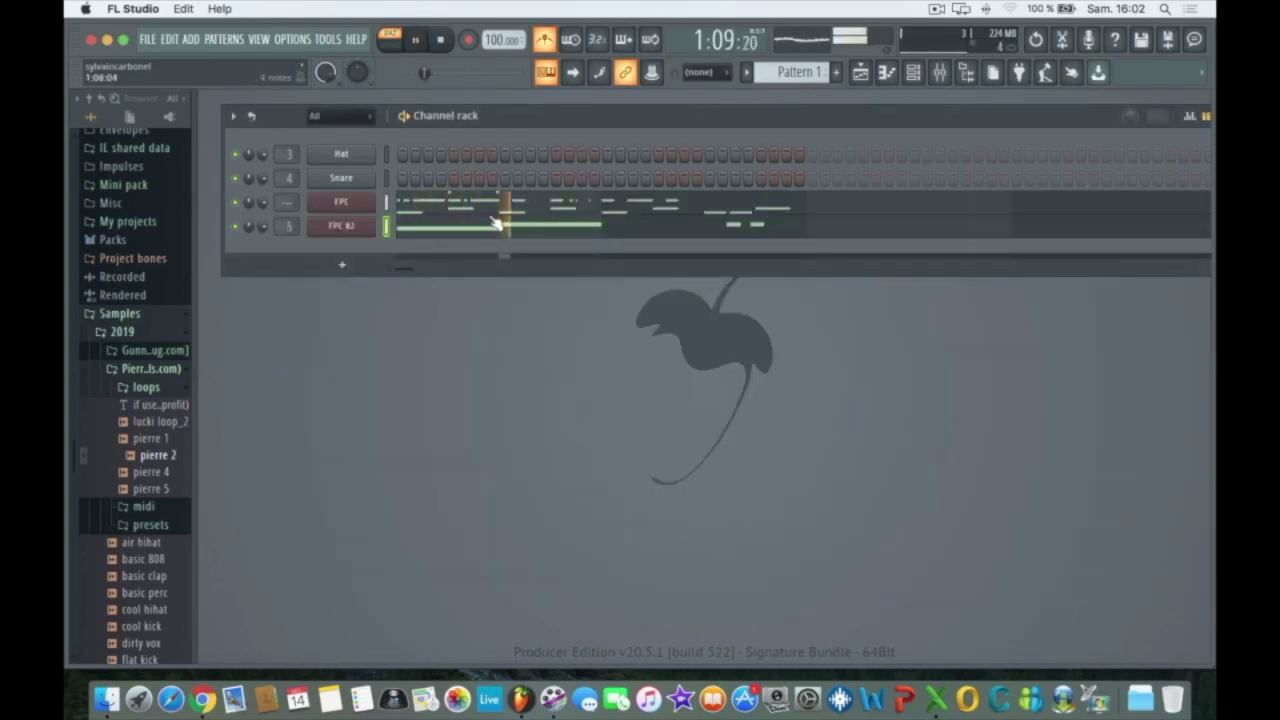
{"action": "key", "text": "space"}
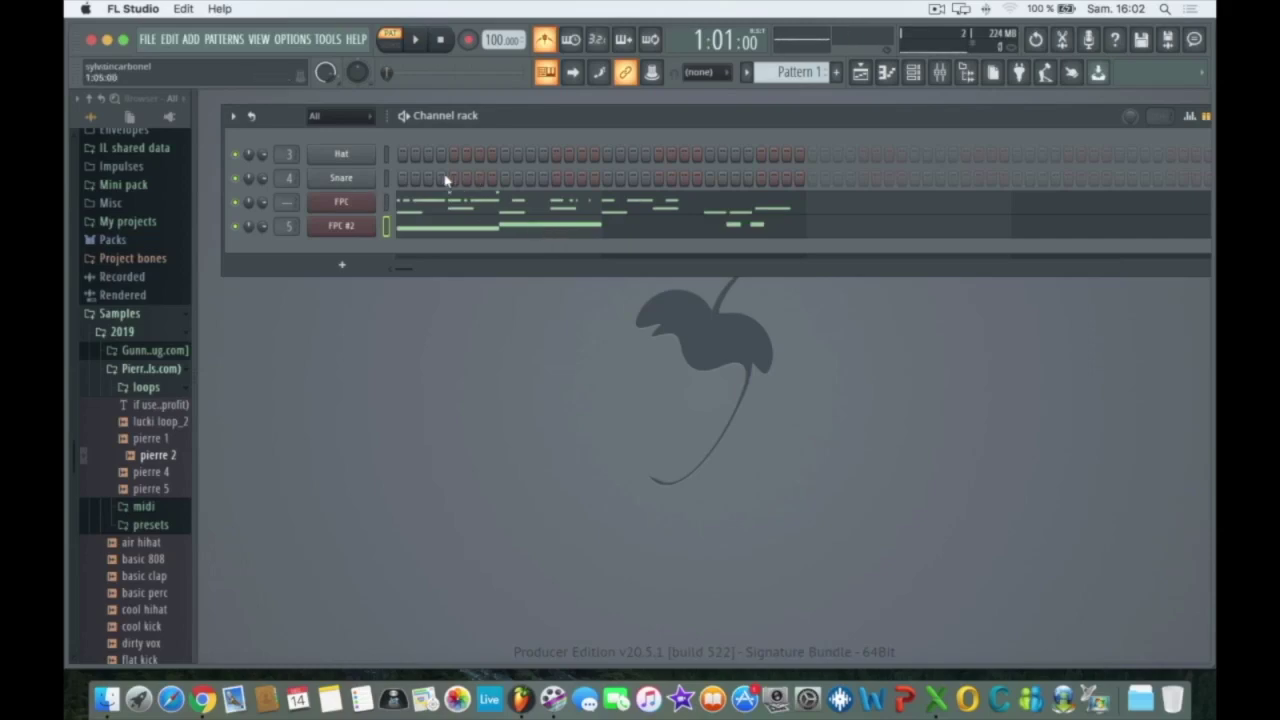
Step: View the Cut and By group settings of the Snare and Hat sampler channels
{"action": "left_click", "coordinate": [343, 179]}
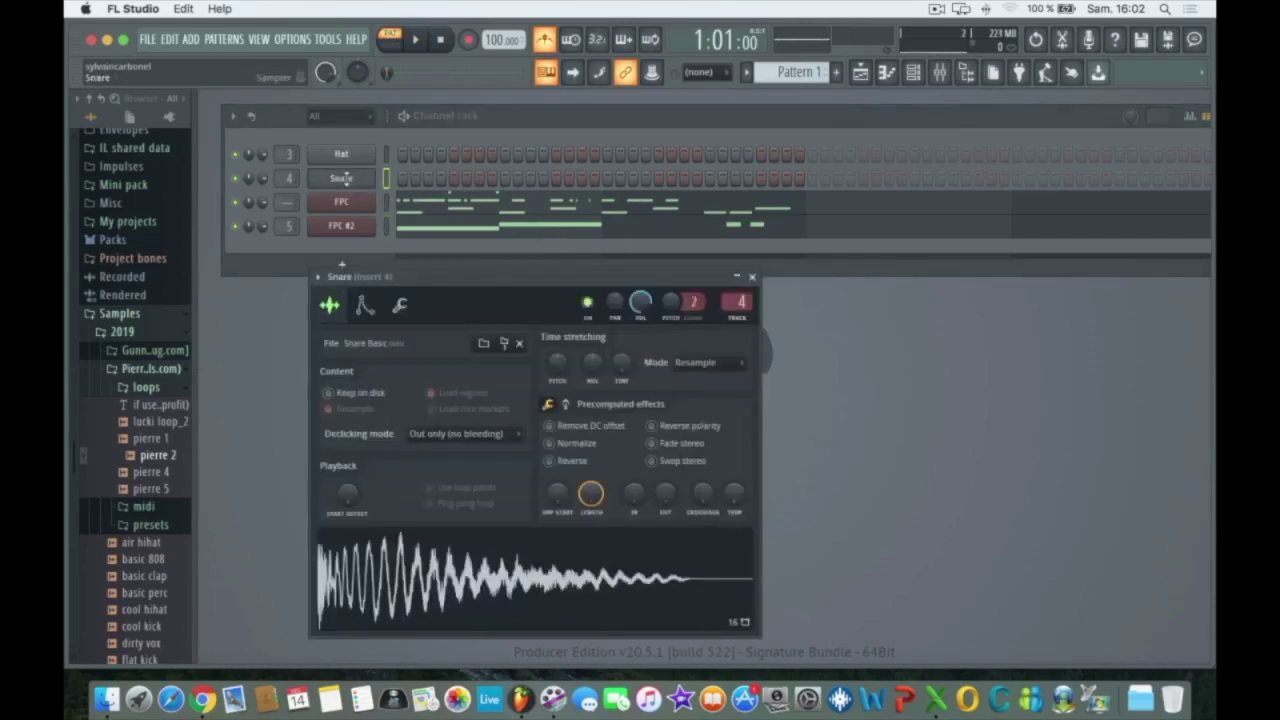
{"action": "left_click", "coordinate": [403, 308]}
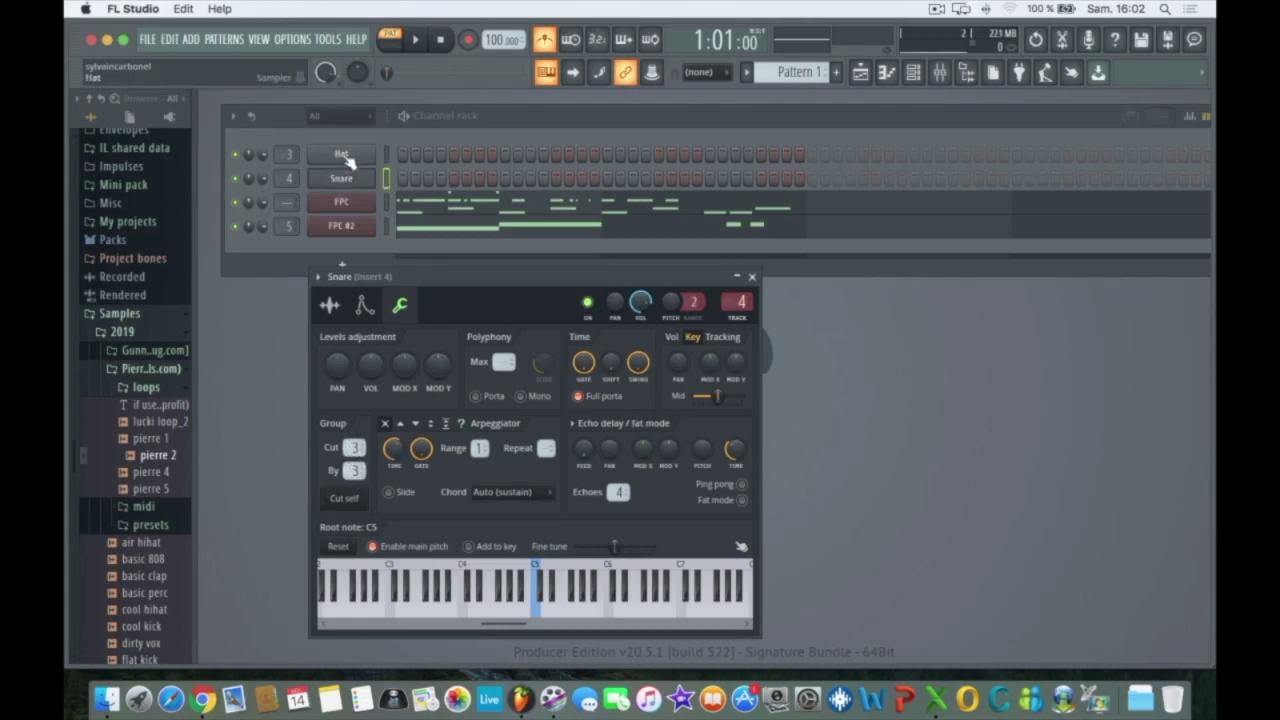
{"action": "left_click", "coordinate": [343, 156]}
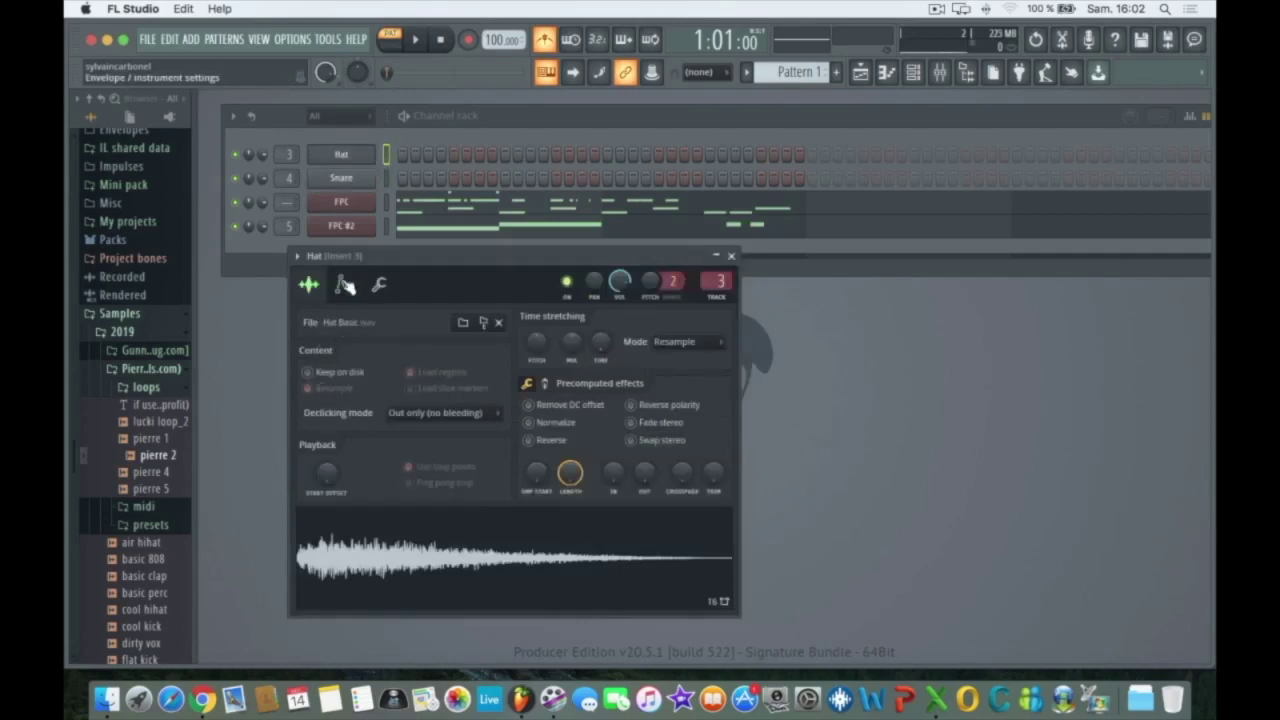
{"action": "left_click", "coordinate": [379, 284]}
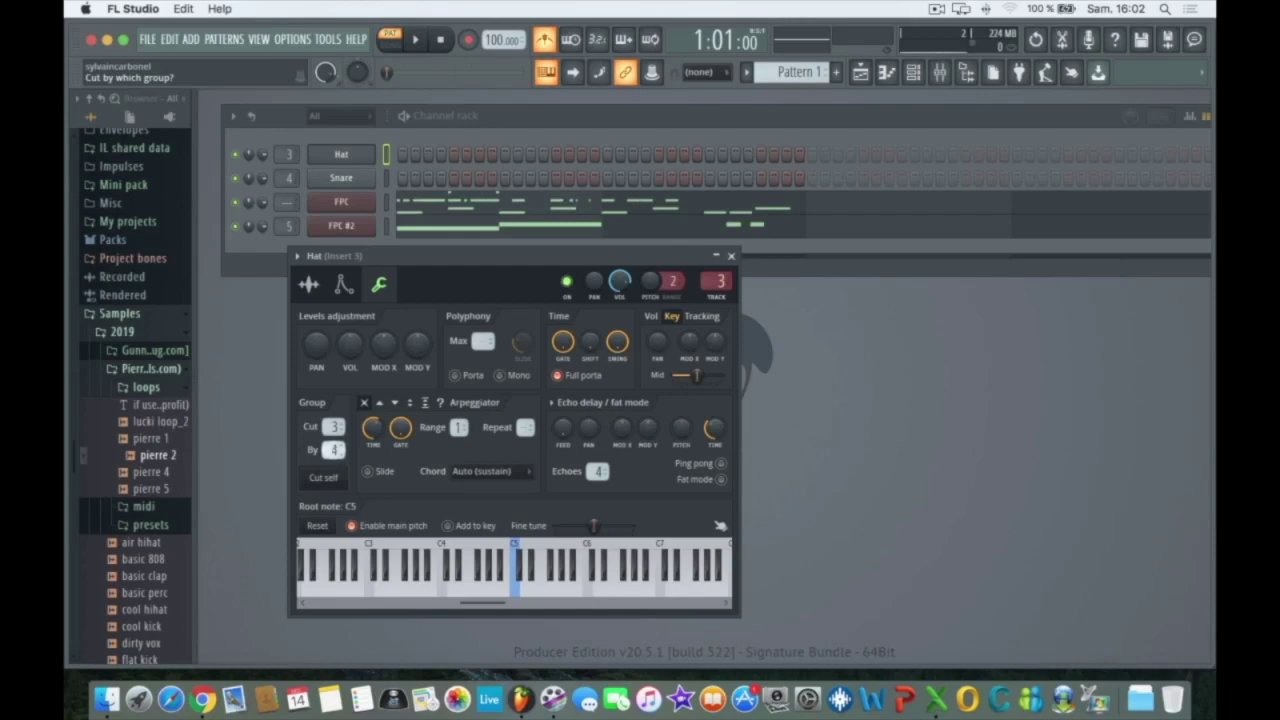
{"action": "left_click", "coordinate": [731, 256]}
Step: Add three Pedal Hi Hat notes, each eight steps long, to bar 1 of FPC's piano roll
{"action": "left_click", "coordinate": [532, 221]}
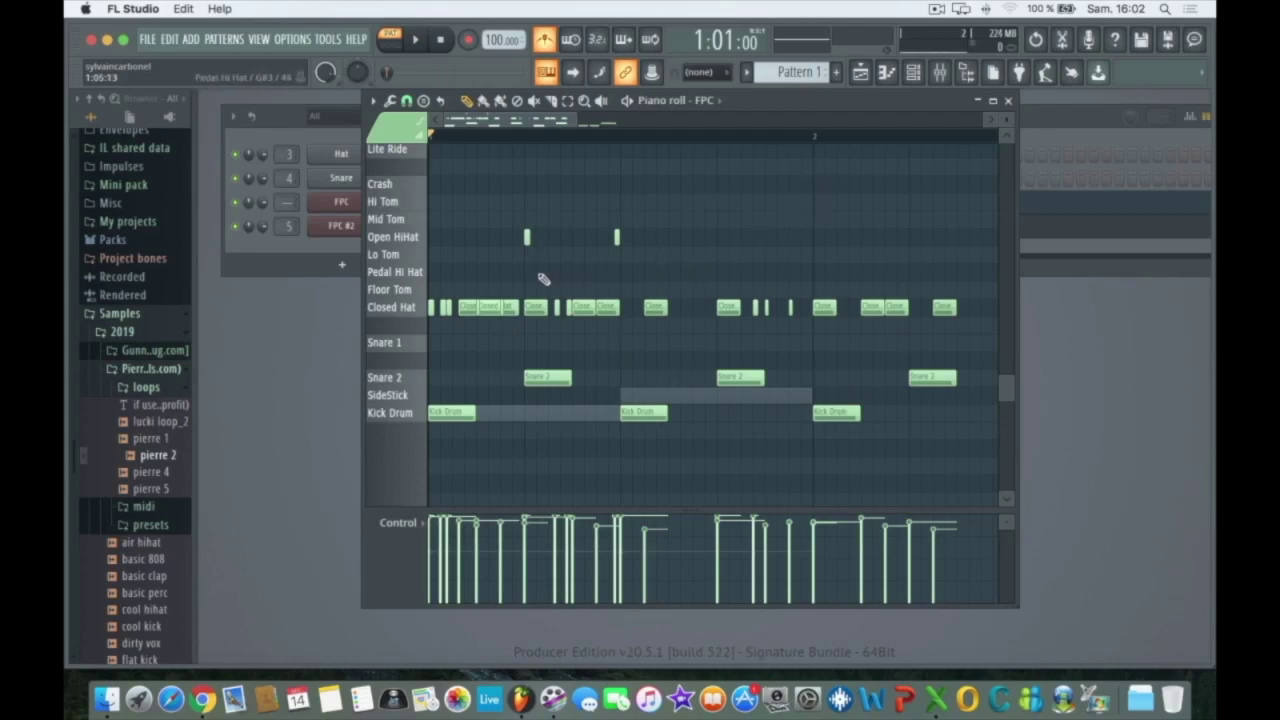
{"action": "left_click", "coordinate": [541, 272]}
{"action": "left_click", "coordinate": [766, 272]}
{"action": "left_click", "coordinate": [490, 272]}
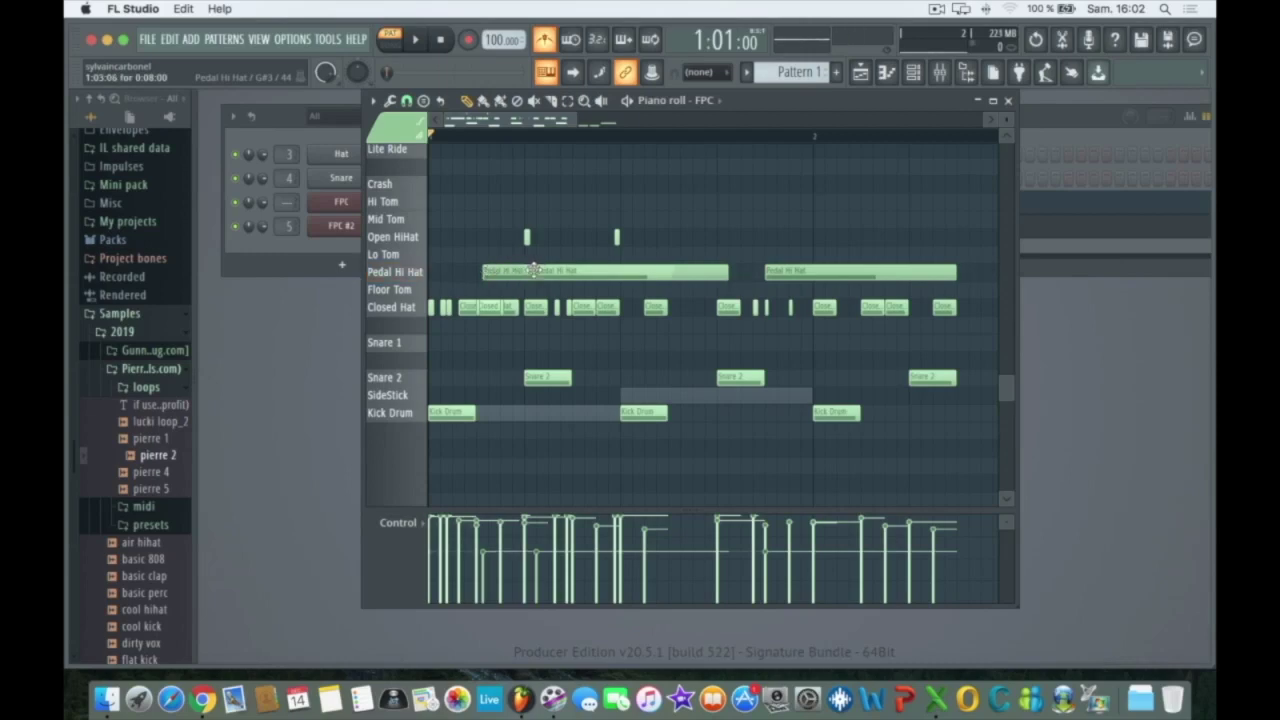
Step: Set the piano roll snap to (none) and nudge the middle Pedal Hi Hat note slightly later
{"action": "left_click", "coordinate": [406, 101]}
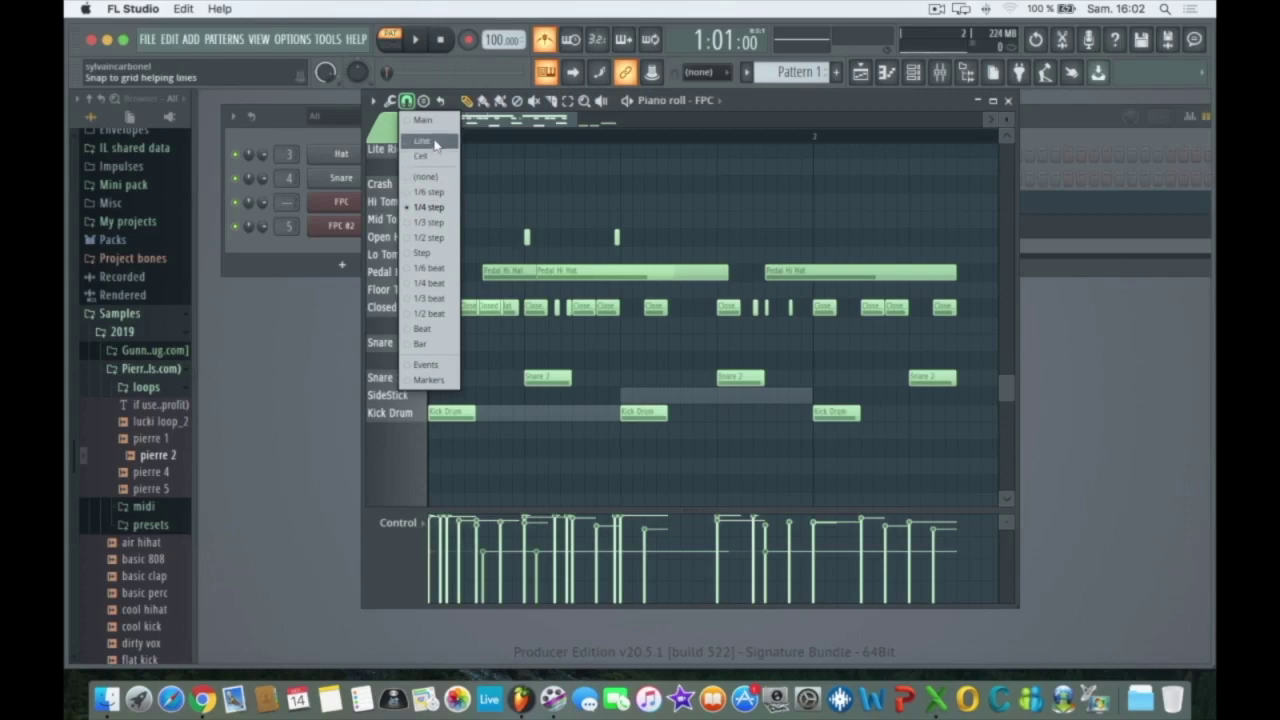
{"action": "left_click", "coordinate": [426, 177]}
{"action": "left_click_drag", "start_coordinate": [594, 275], "coordinate": [598, 275]}
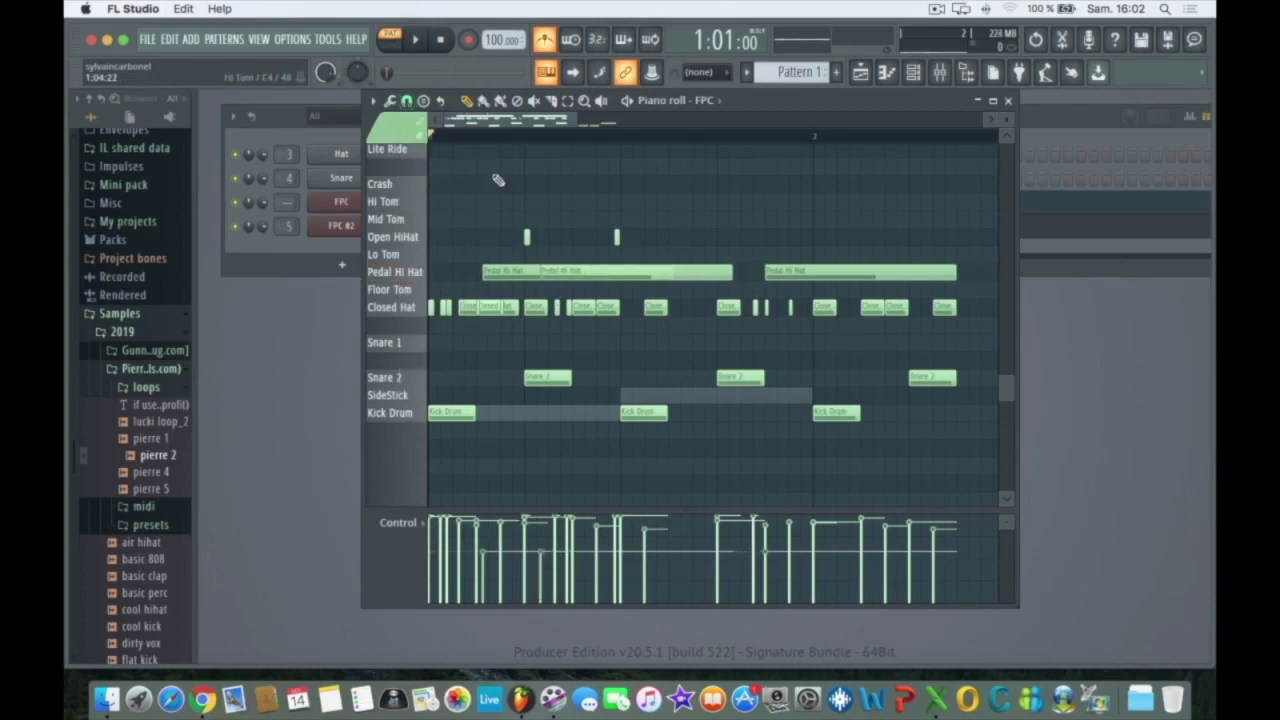
Step: Set the piano roll snap to Step and move the middle Pedal Hi Hat note one step later
{"action": "left_click", "coordinate": [406, 102]}
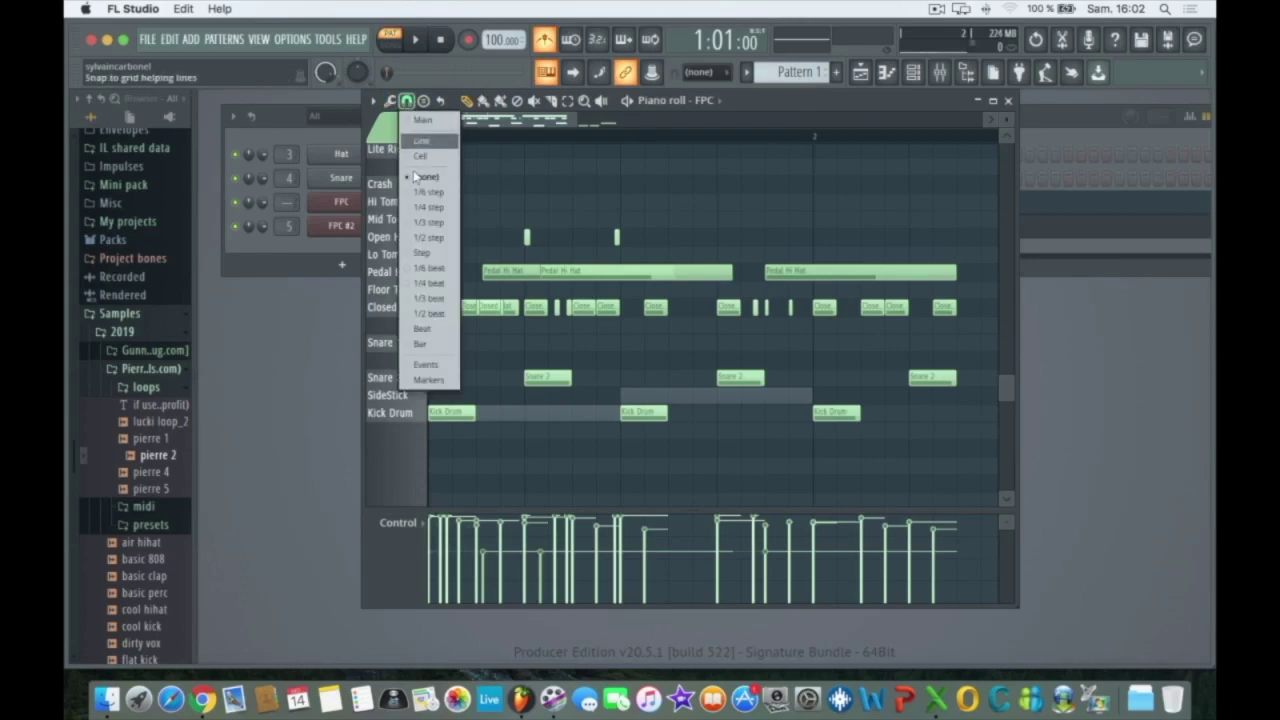
{"action": "left_click", "coordinate": [443, 255]}
{"action": "mouse_move", "coordinate": [598, 272]}
{"action": "left_mouse_down"}
{"action": "mouse_move", "coordinate": [677, 277]}
{"action": "mouse_move", "coordinate": [590, 268]}
{"action": "mouse_move", "coordinate": [605, 268]}
{"action": "left_mouse_up"}
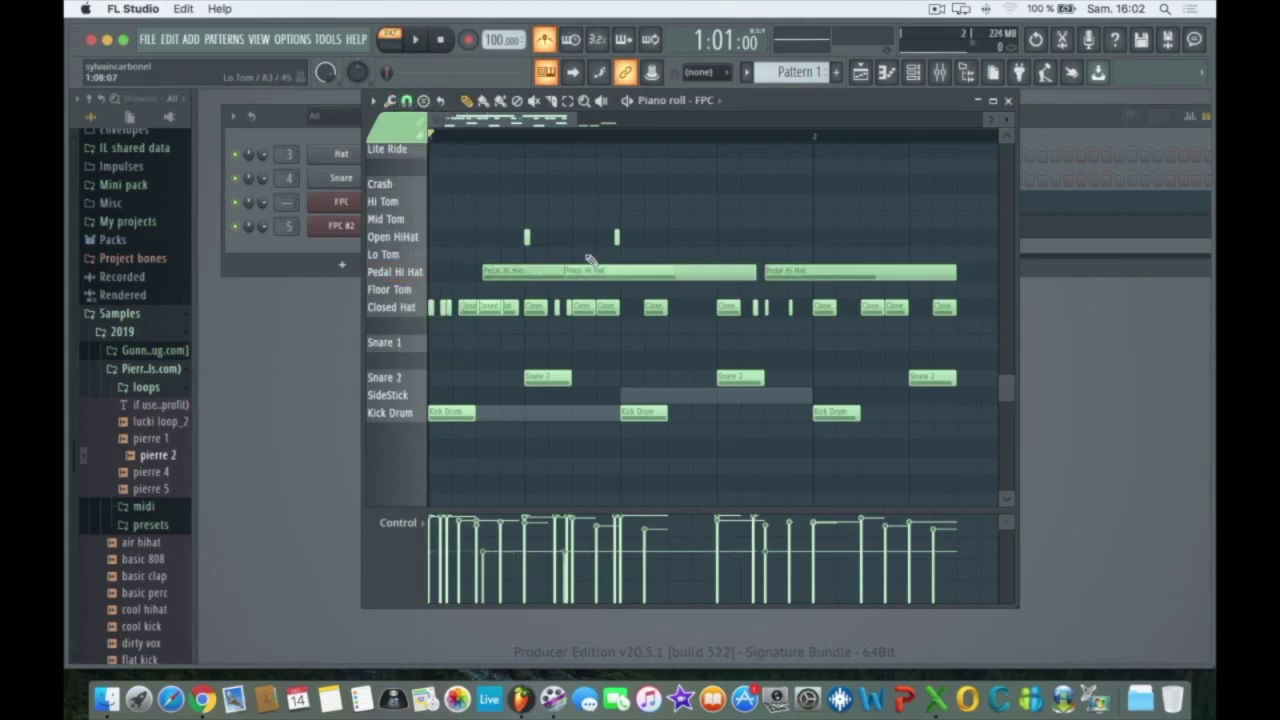
Step: Preview the default quantize on FPC's notes, discard it and close the piano roll
{"action": "left_click", "coordinate": [391, 101]}
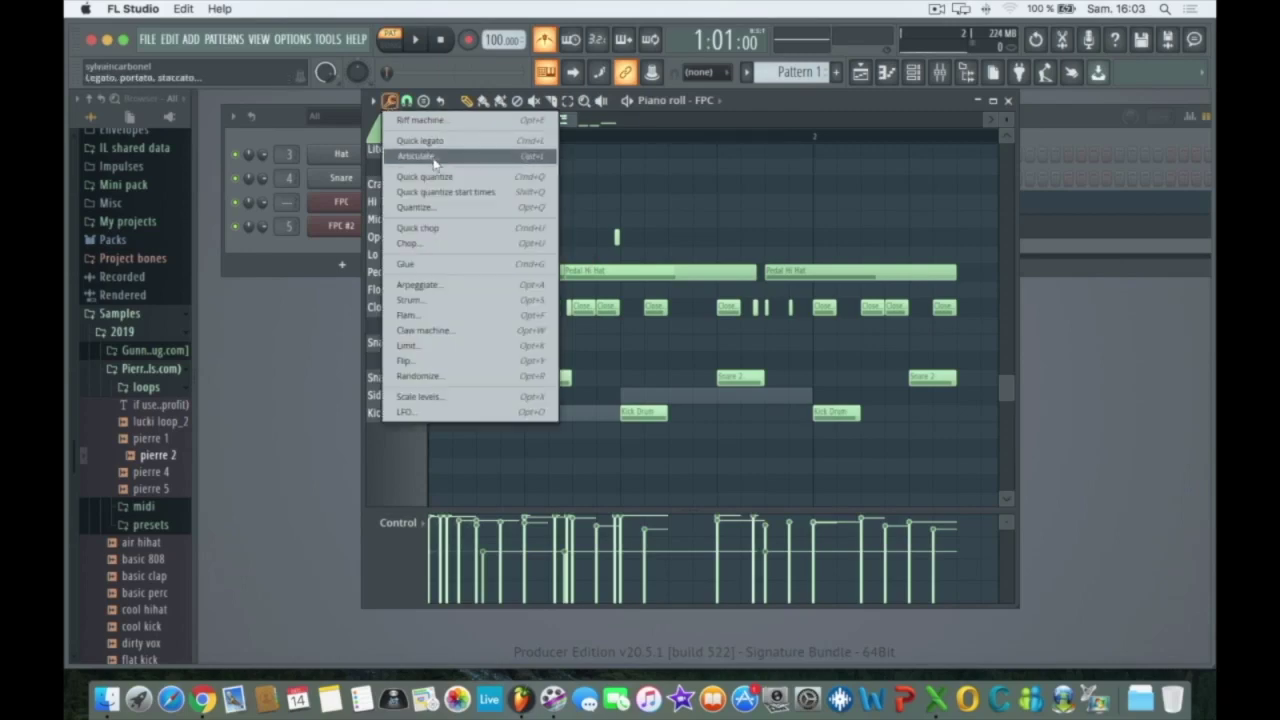
{"action": "left_click", "coordinate": [437, 207]}
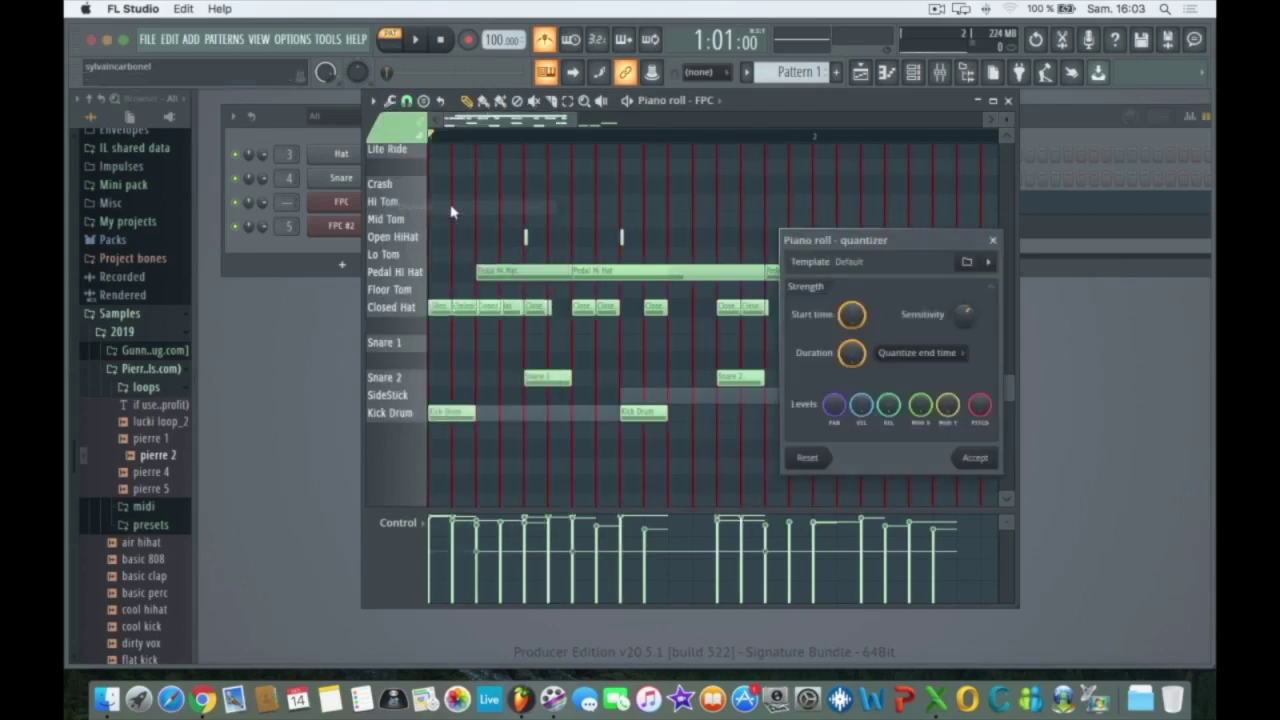
{"action": "left_click", "coordinate": [993, 240]}
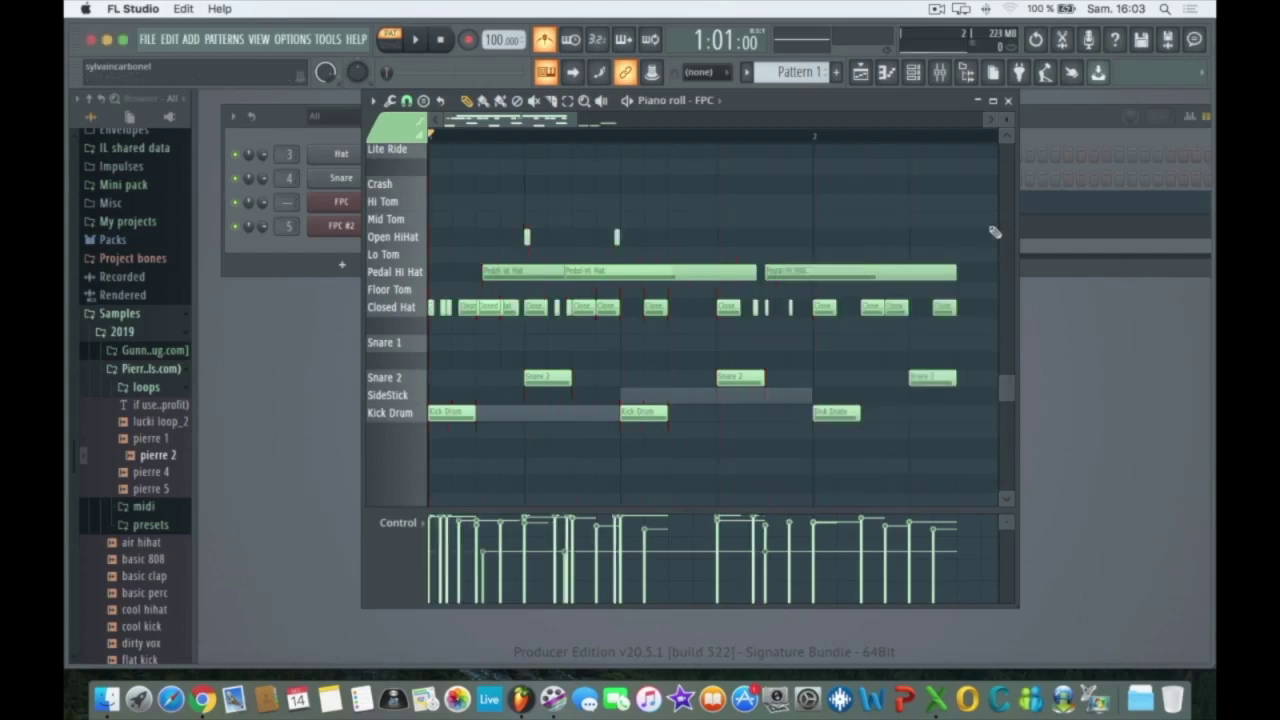
{"action": "left_click", "coordinate": [1009, 101]}
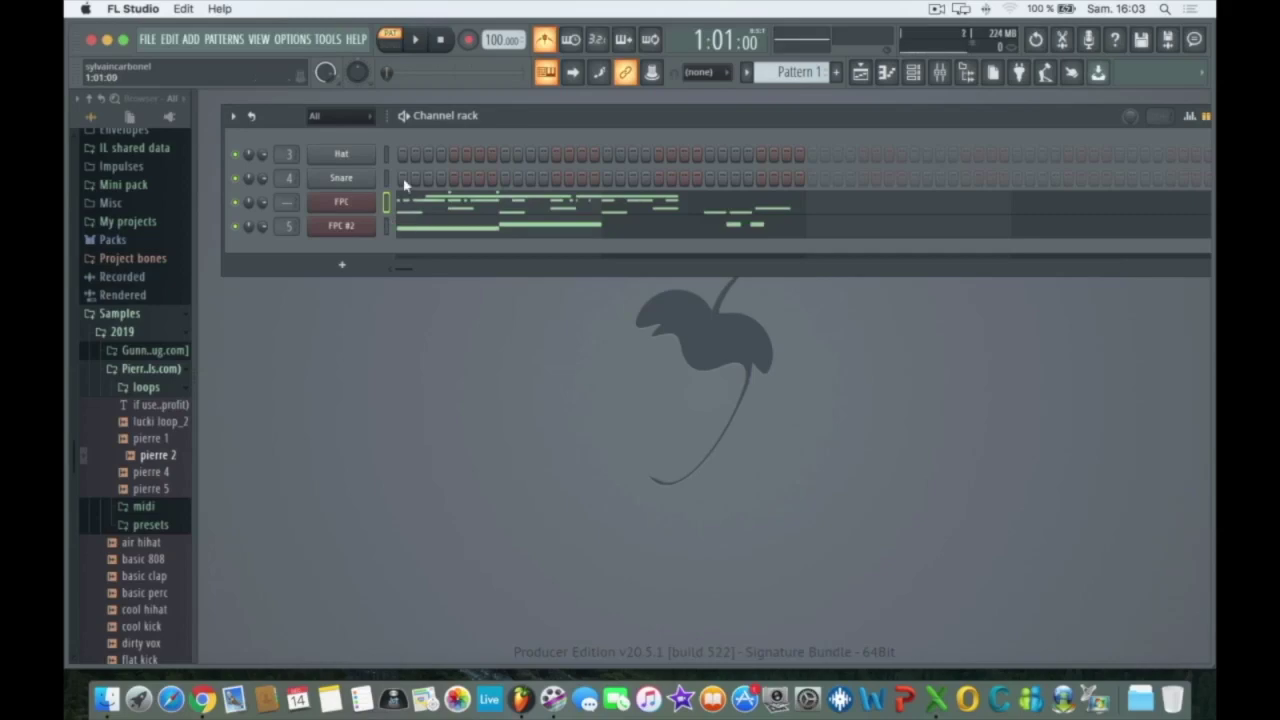
Step: Fill all 32 active steps of the Hat channel across both bars and play the pattern briefly
{"action": "left_click_drag", "start_coordinate": [402, 155], "coordinate": [797, 157]}
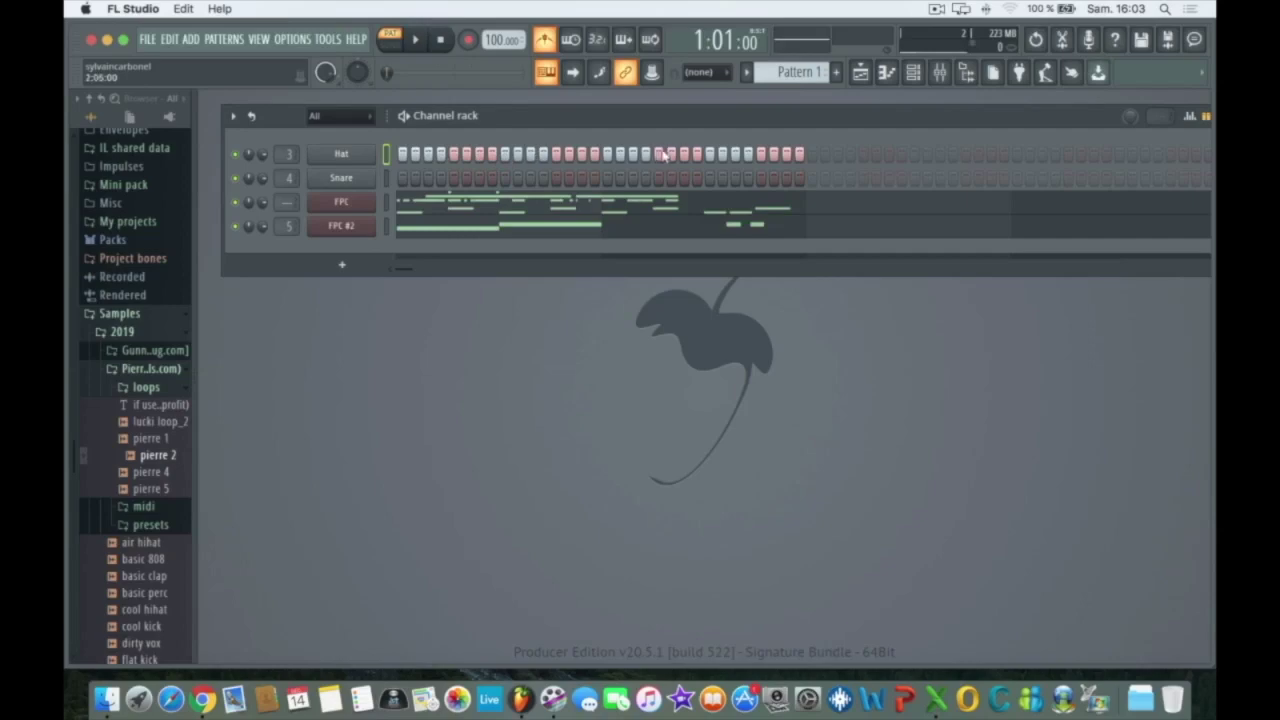
{"action": "key", "text": "space"}
{"action": "key", "text": "space"}
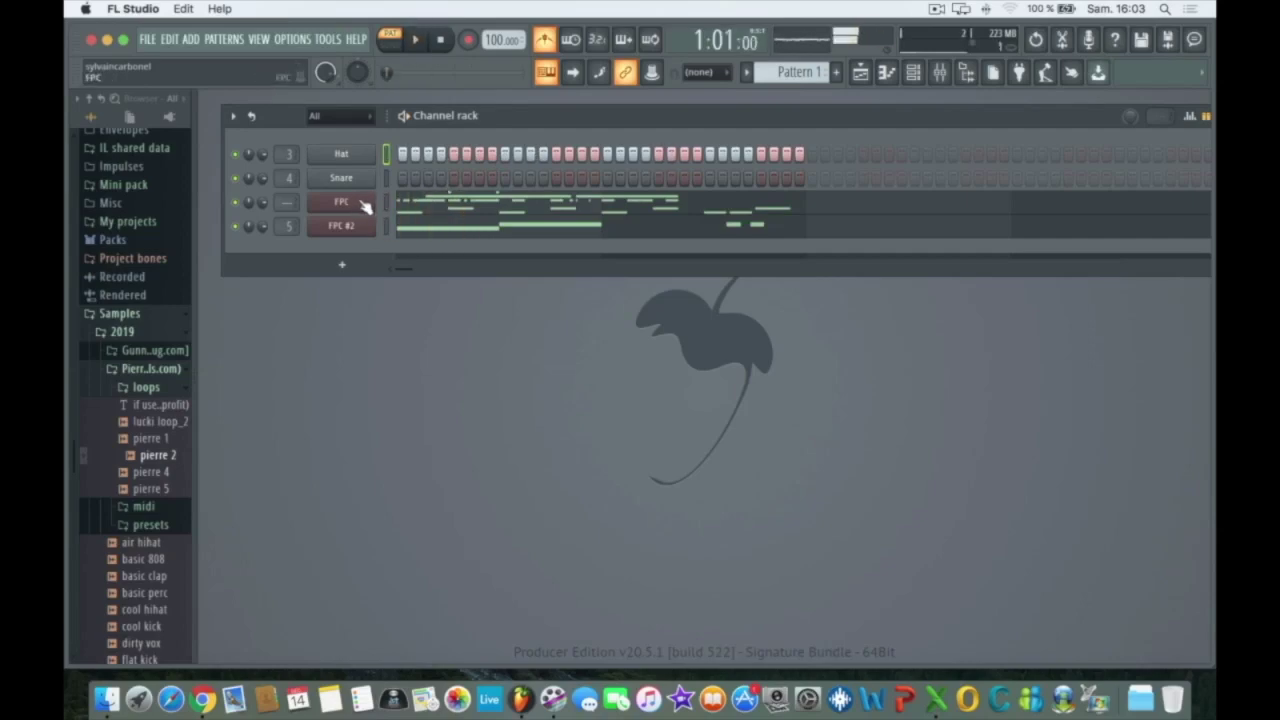
Step: Mute the Snare, FPC and FPC #2 channels so only Hat remains on, playing the pattern between changes
{"action": "left_click", "coordinate": [235, 202]}
{"action": "left_click", "coordinate": [236, 202]}
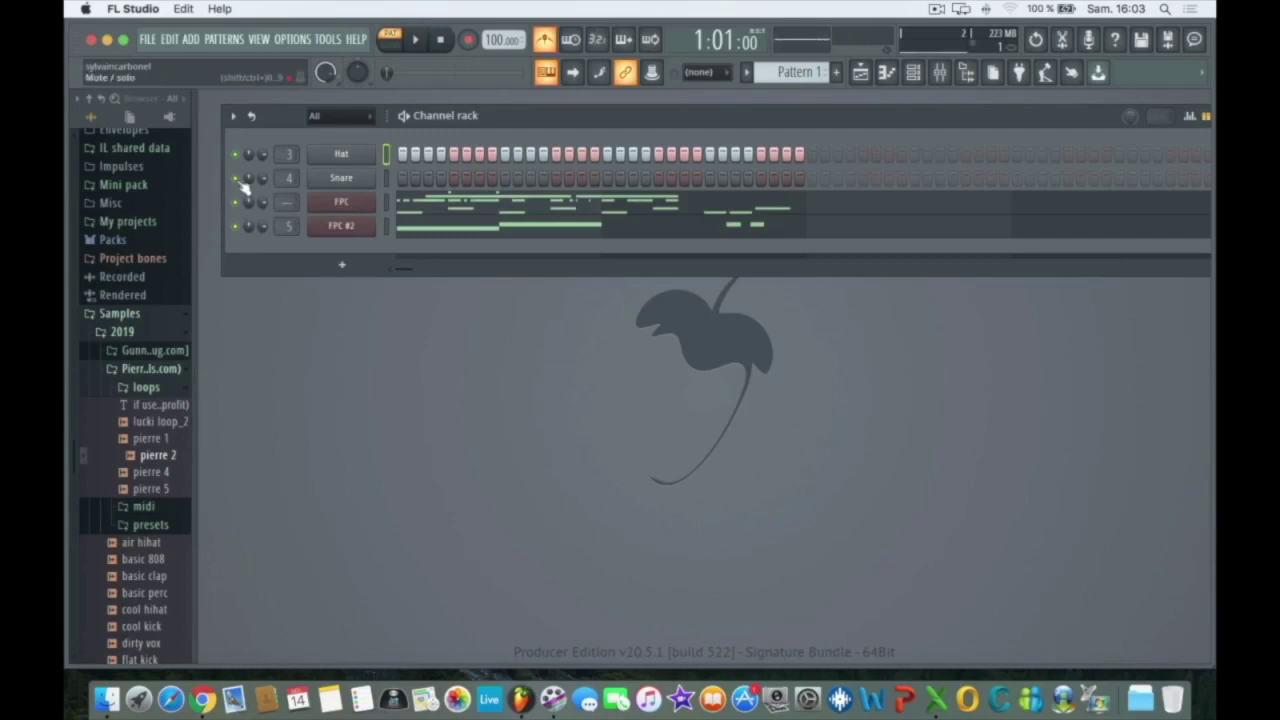
{"action": "left_click", "coordinate": [236, 179]}
{"action": "key", "text": "space"}
{"action": "key", "text": "space"}
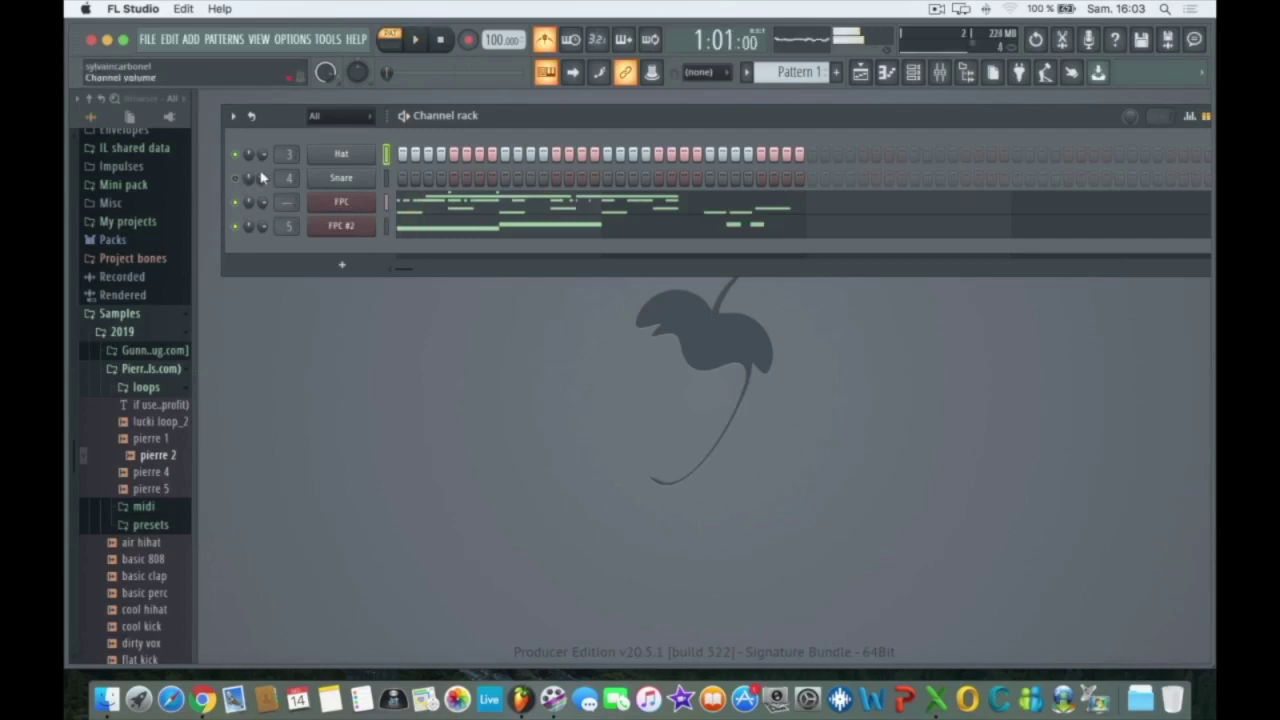
{"action": "key", "text": "space"}
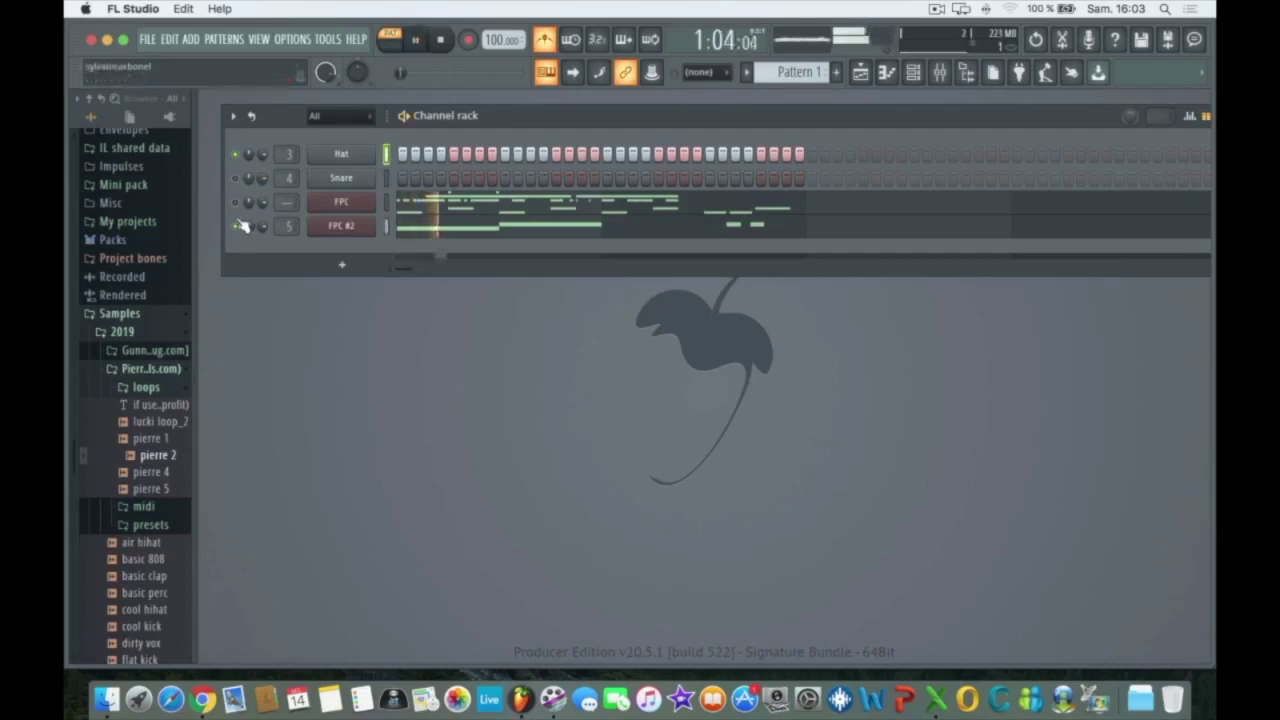
{"action": "key", "text": "space"}
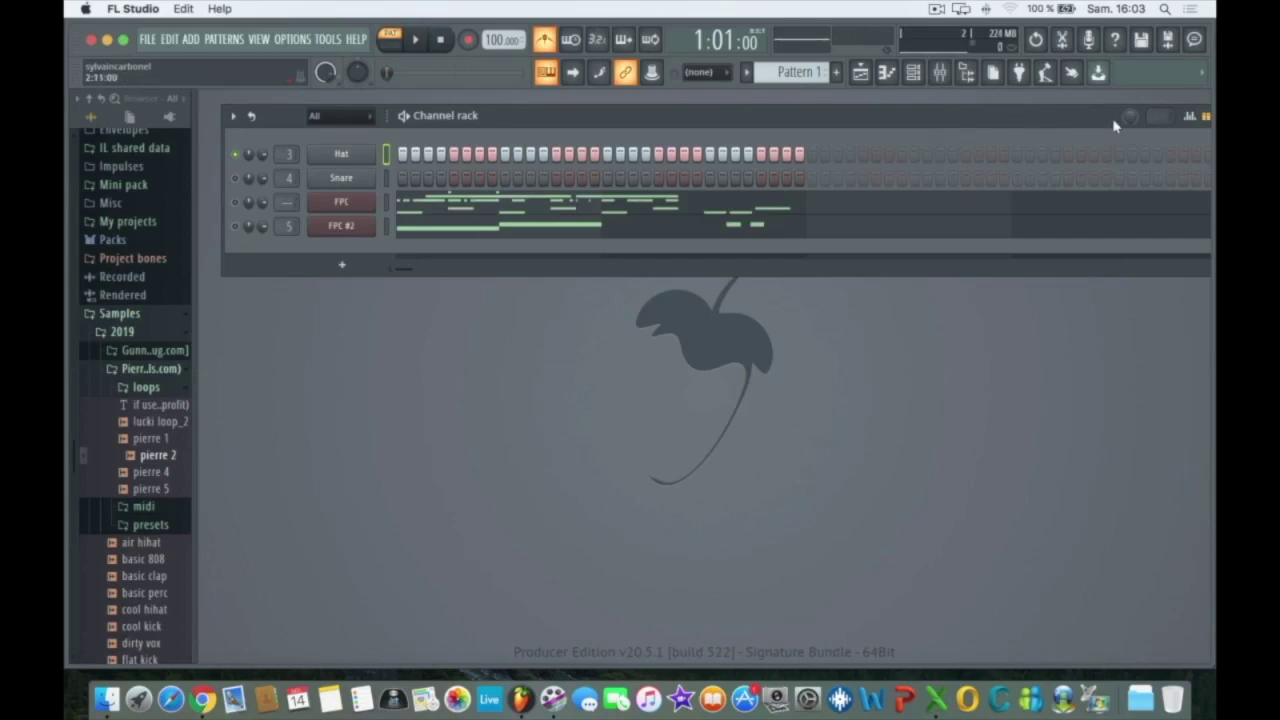
Step: Audition the Hat pattern with the main swing raised to 100% and lowered, ending with the swing turned fully down
{"action": "key", "text": "space"}
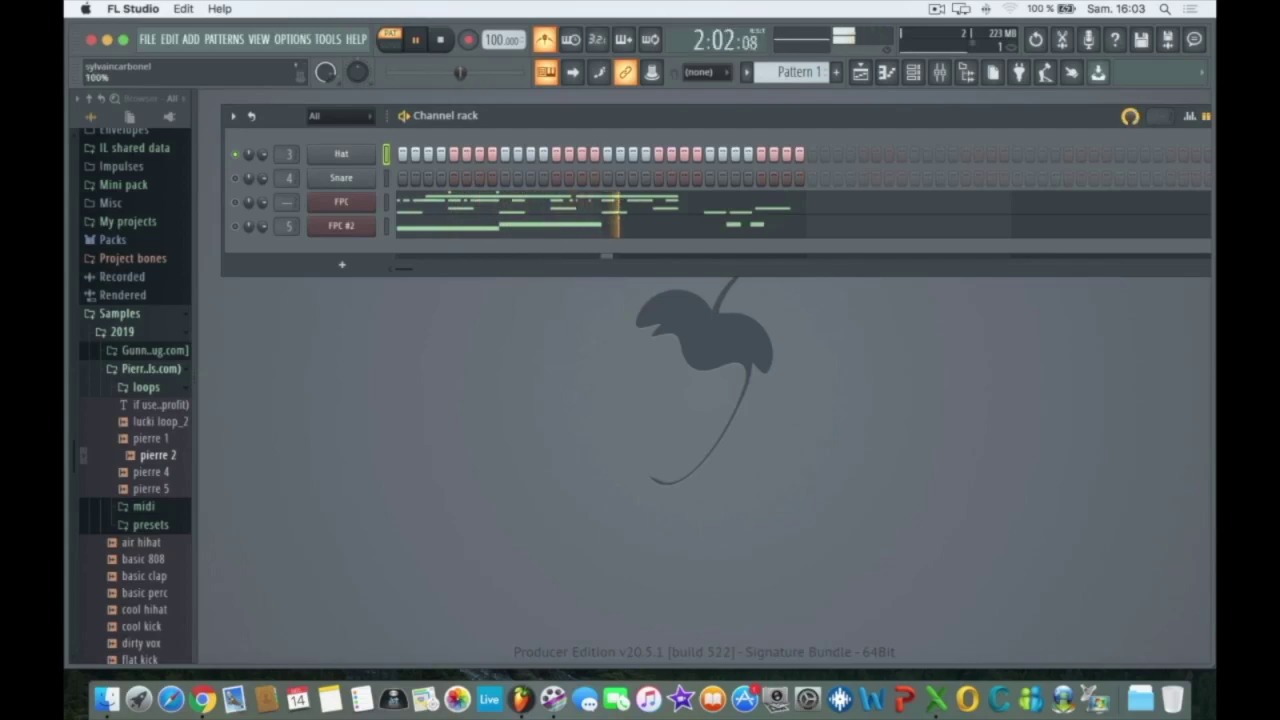
{"action": "left_click_drag", "start_coordinate": [1130, 120], "coordinate": [1130, 218]}
{"action": "key", "text": "space"}
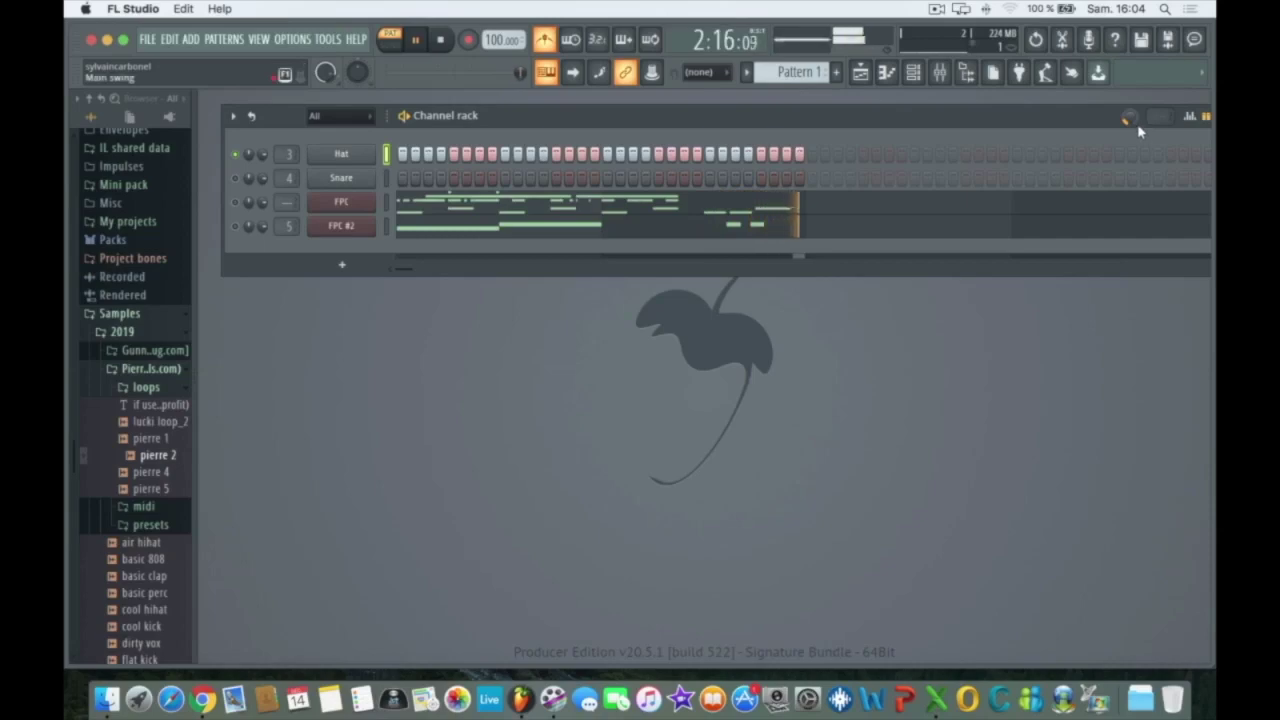
{"action": "left_click_drag", "start_coordinate": [1131, 120], "coordinate": [1131, 97]}
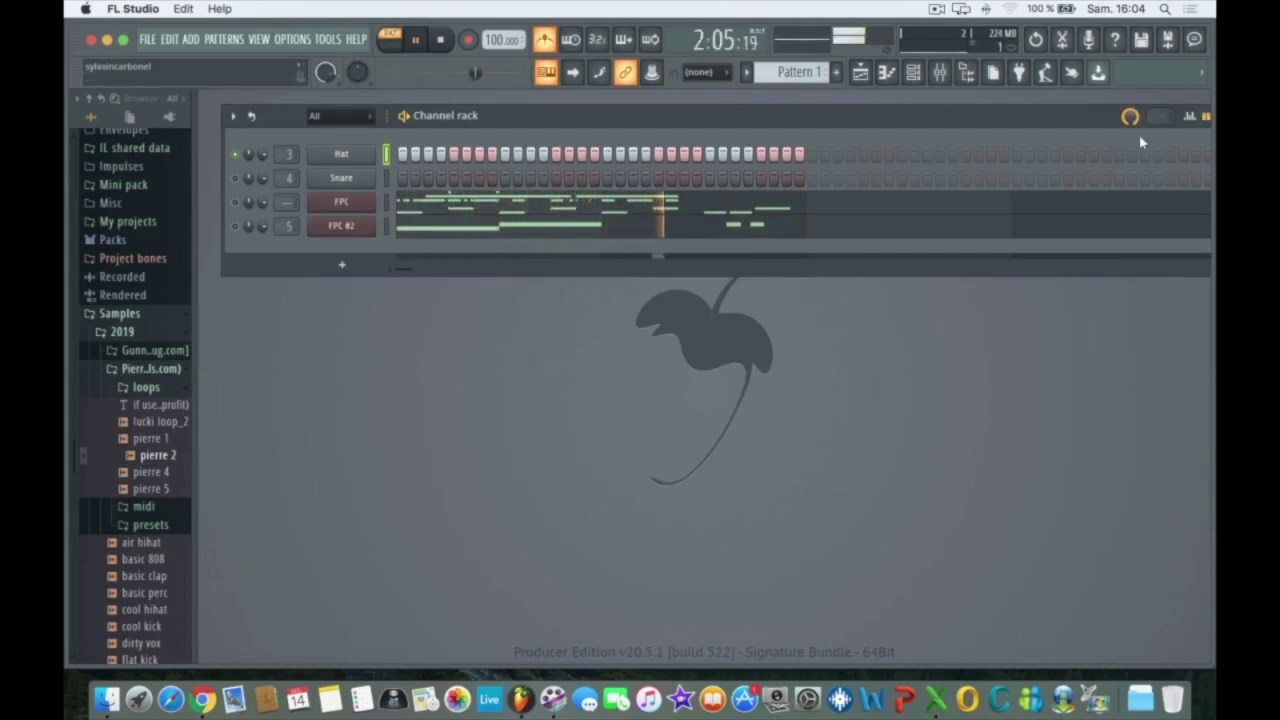
{"action": "left_click_drag", "start_coordinate": [1133, 117], "coordinate": [1131, 172]}
{"action": "key", "text": "space"}
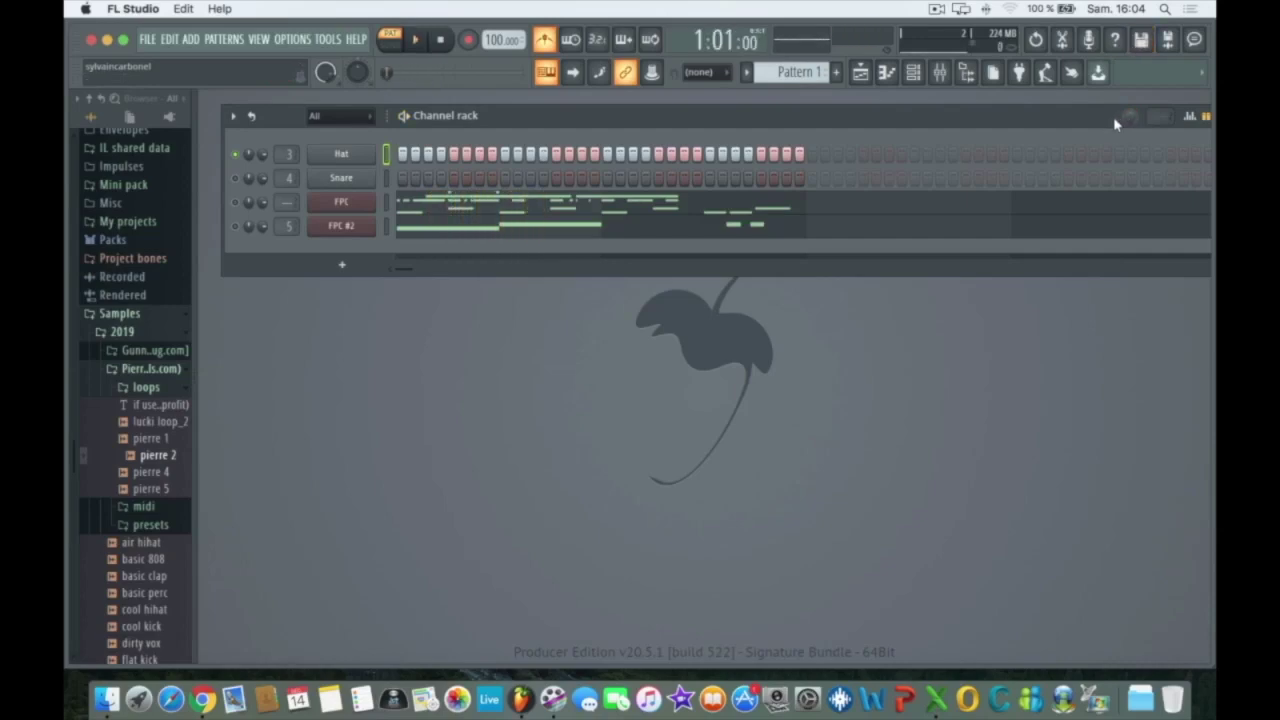
Step: Open the graph editor for the Hat channel and draw lower, uneven velocities across all of its active steps
{"action": "left_click", "coordinate": [1190, 117]}
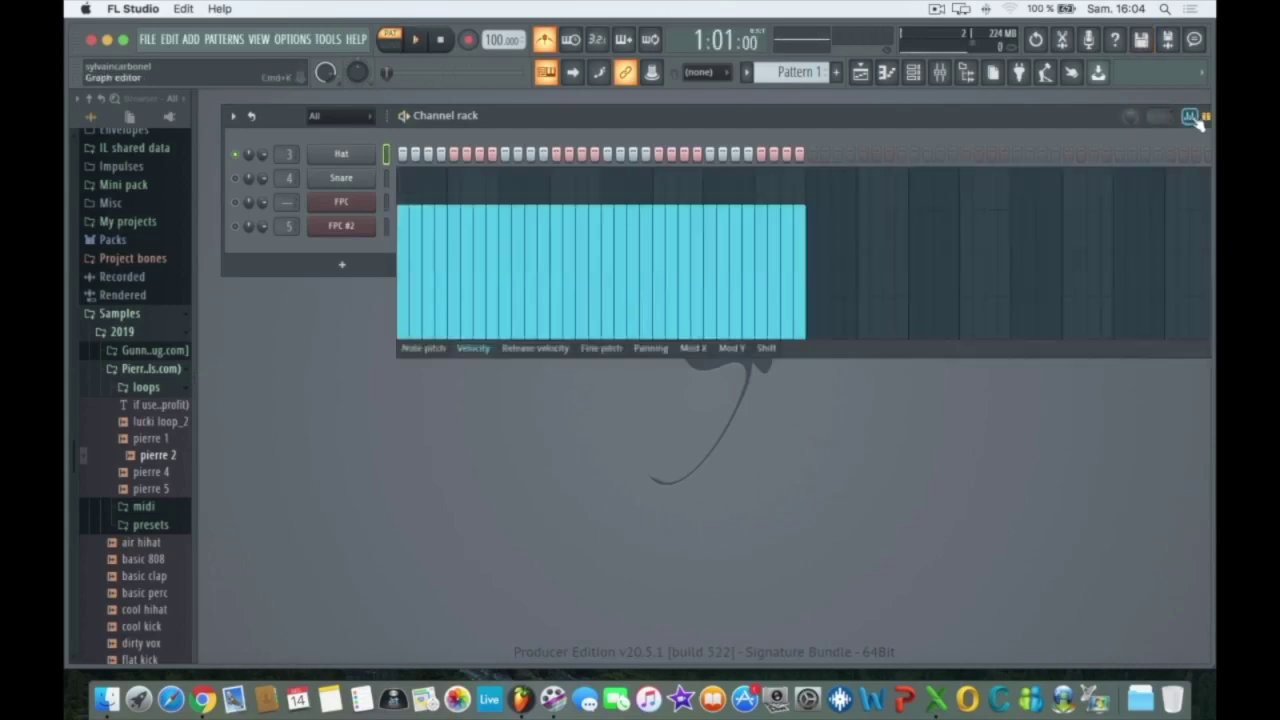
{"action": "left_click", "coordinate": [405, 349]}
{"action": "left_click", "coordinate": [460, 349]}
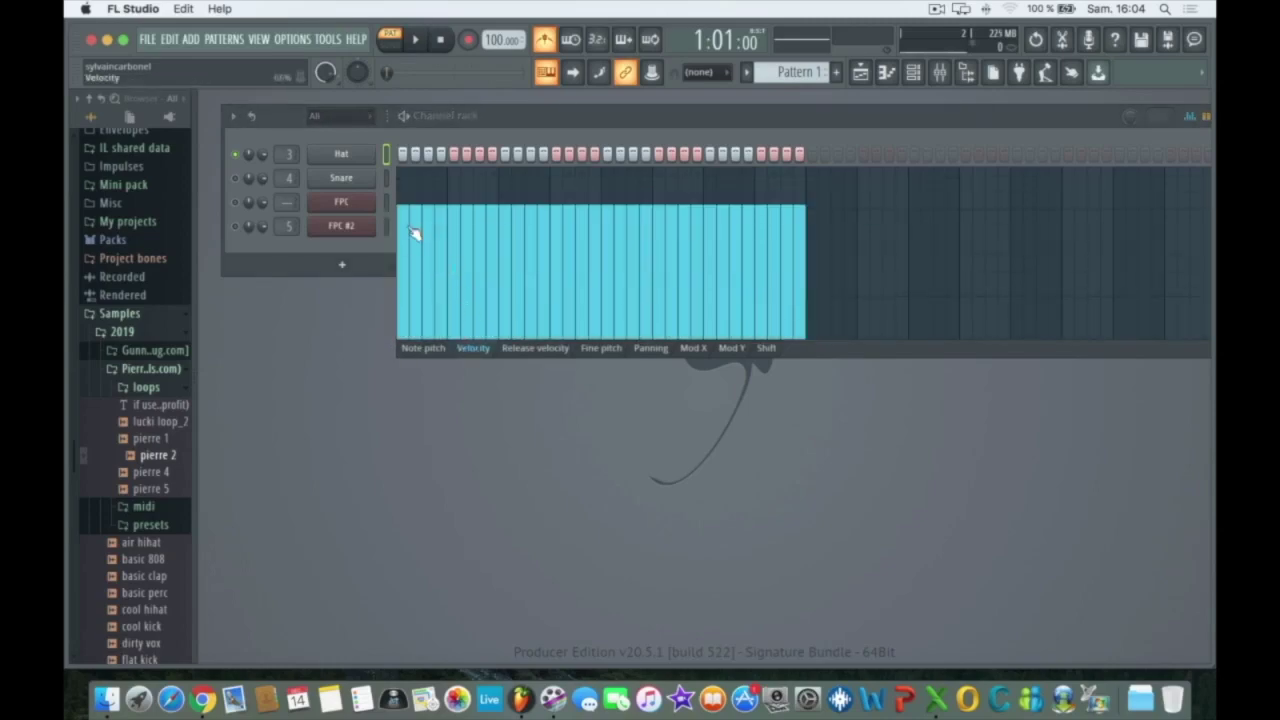
{"action": "mouse_move", "coordinate": [412, 231]}
{"action": "left_mouse_down"}
{"action": "mouse_move", "coordinate": [423, 246]}
{"action": "mouse_move", "coordinate": [451, 211]}
{"action": "mouse_move", "coordinate": [591, 231]}
{"action": "mouse_move", "coordinate": [814, 228]}
{"action": "left_mouse_up"}
Step: Redraw the release velocities of the first Hat steps, and look through the Mod X, fine pitch, velocity and note pitch graphs
{"action": "left_click", "coordinate": [526, 349]}
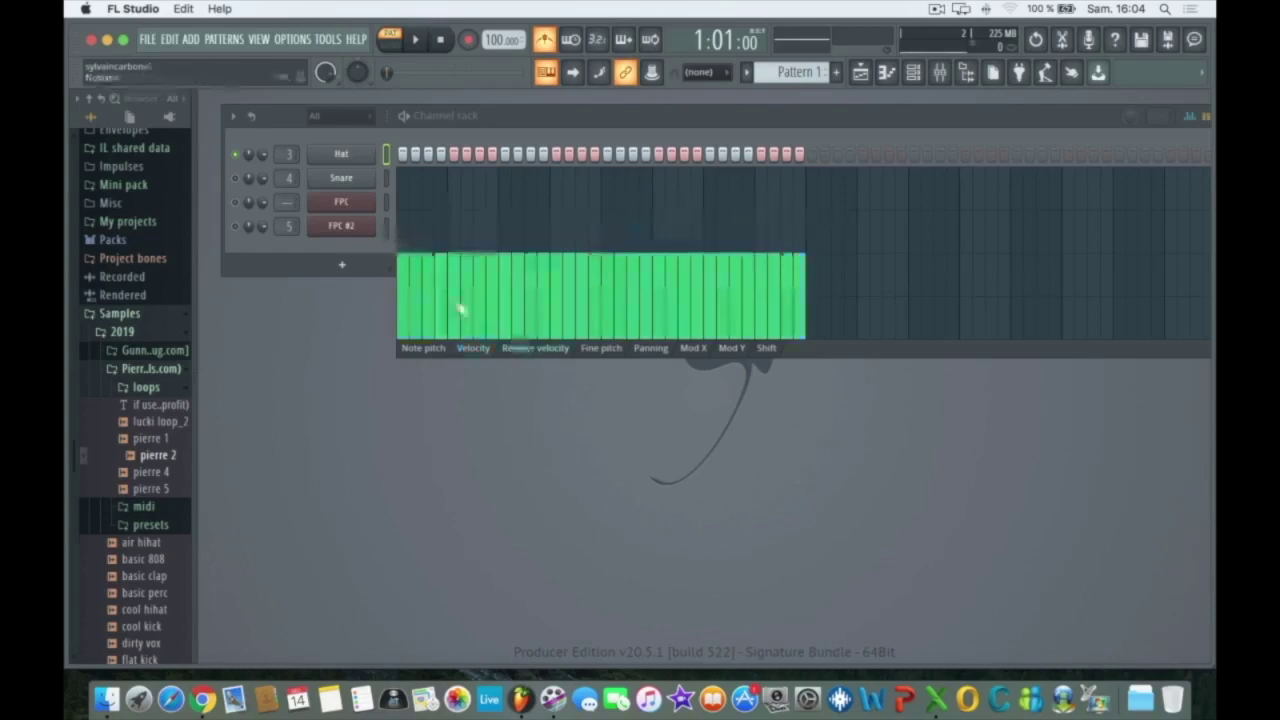
{"action": "left_click_drag", "start_coordinate": [429, 263], "coordinate": [650, 250]}
{"action": "left_click", "coordinate": [692, 345]}
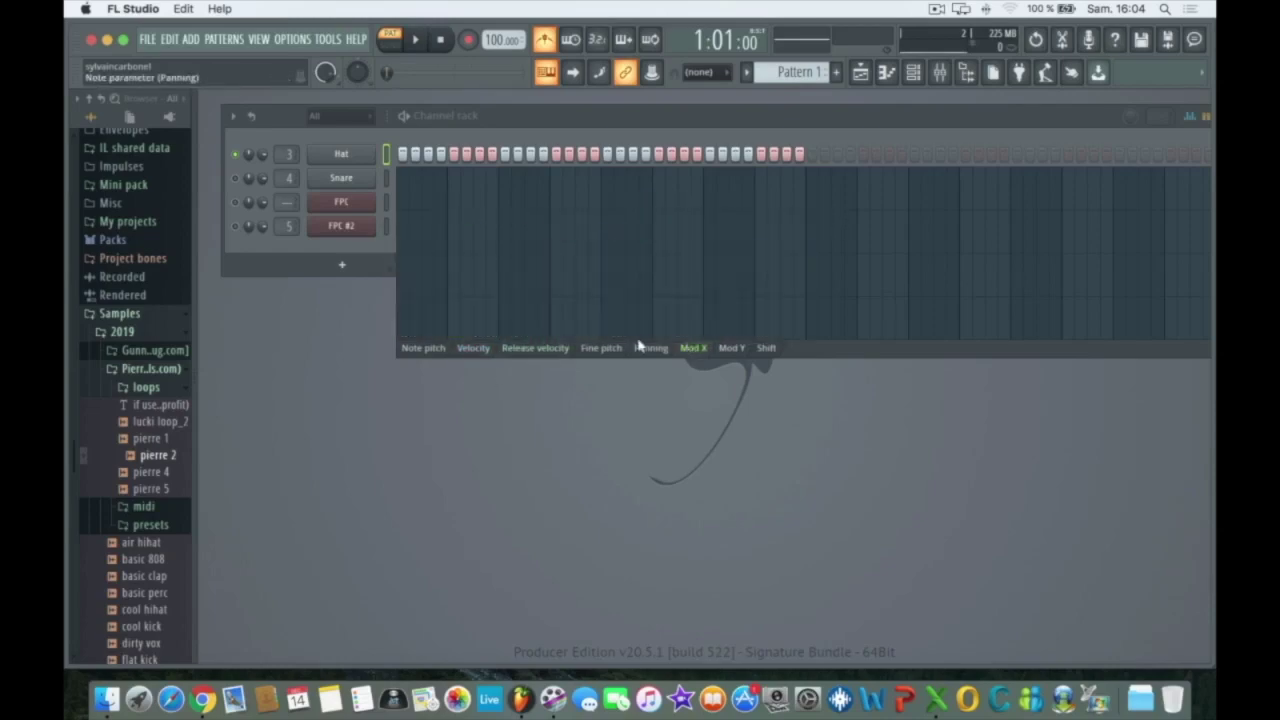
{"action": "left_click", "coordinate": [604, 349]}
{"action": "left_click", "coordinate": [556, 349]}
{"action": "left_click", "coordinate": [490, 349]}
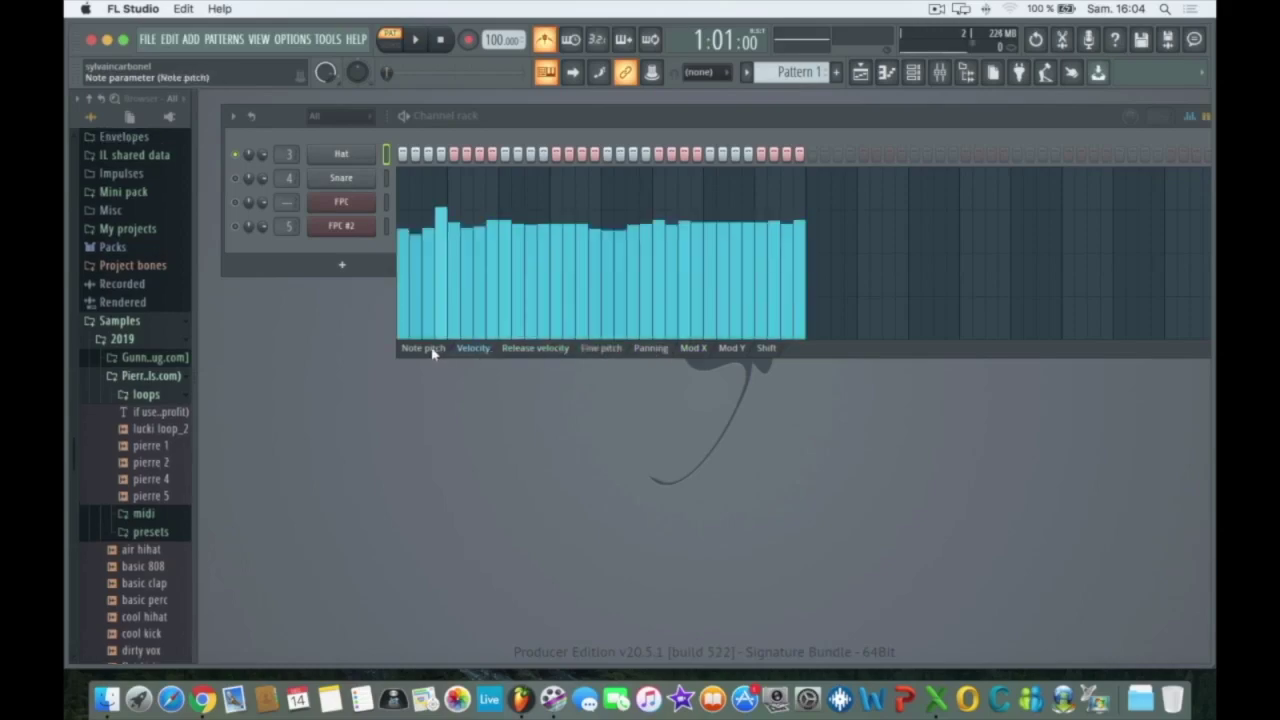
{"action": "left_click", "coordinate": [432, 348]}
Step: Compare the channel rack's step sequencer and piano roll overviews, return to the steps and play the pattern briefly
{"action": "left_click", "coordinate": [1206, 117]}
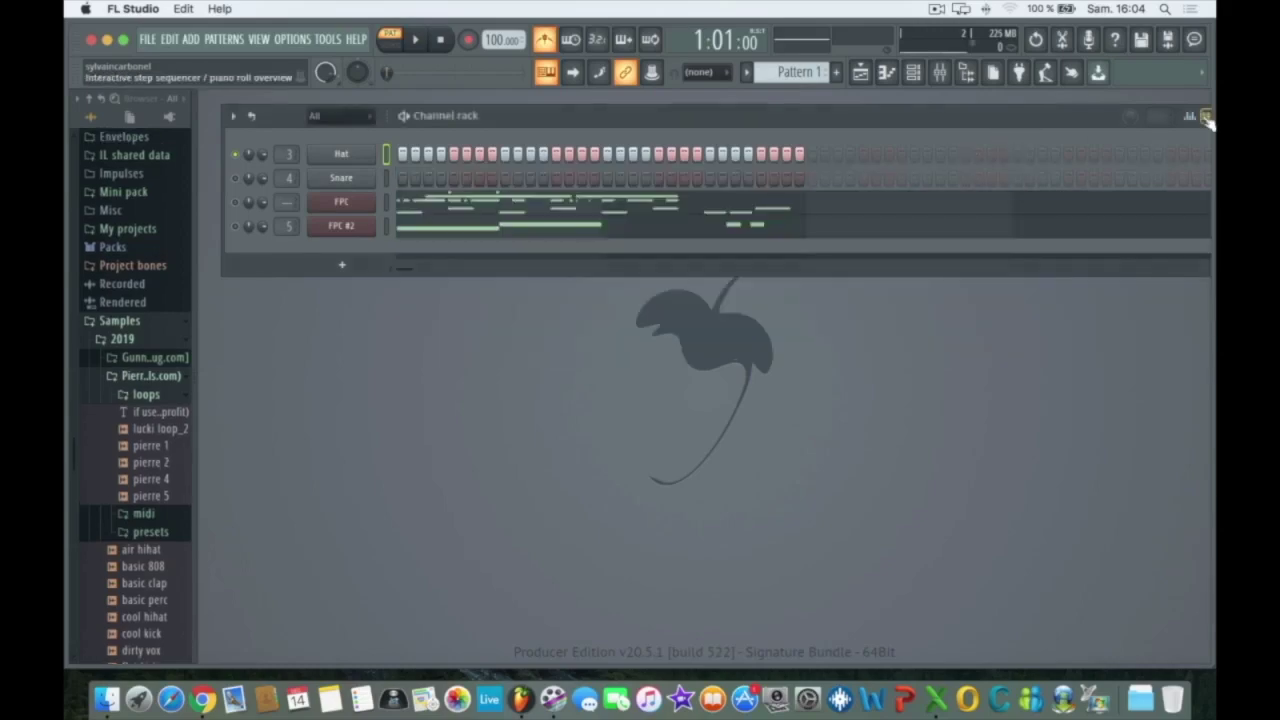
{"action": "left_click", "coordinate": [1206, 117]}
{"action": "left_click", "coordinate": [1206, 117]}
{"action": "left_click", "coordinate": [1206, 117]}
{"action": "left_click", "coordinate": [1206, 117]}
{"action": "left_click", "coordinate": [1206, 117]}
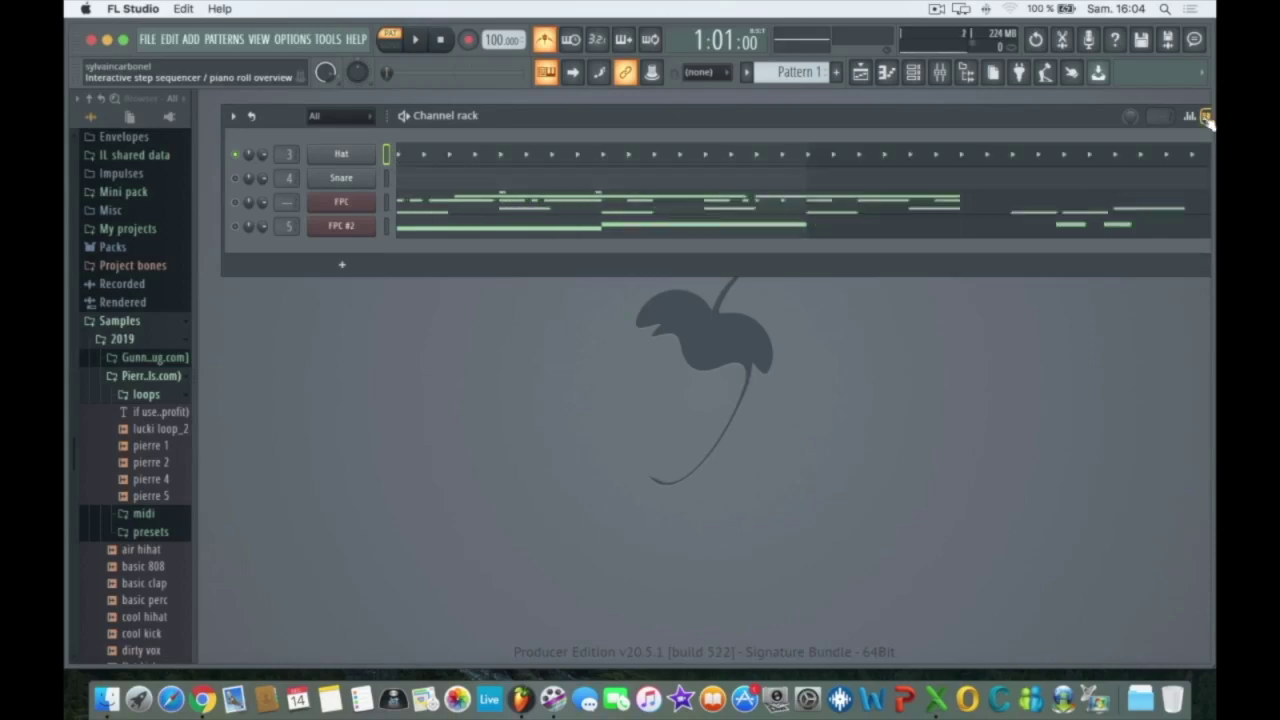
{"action": "left_click", "coordinate": [1206, 117]}
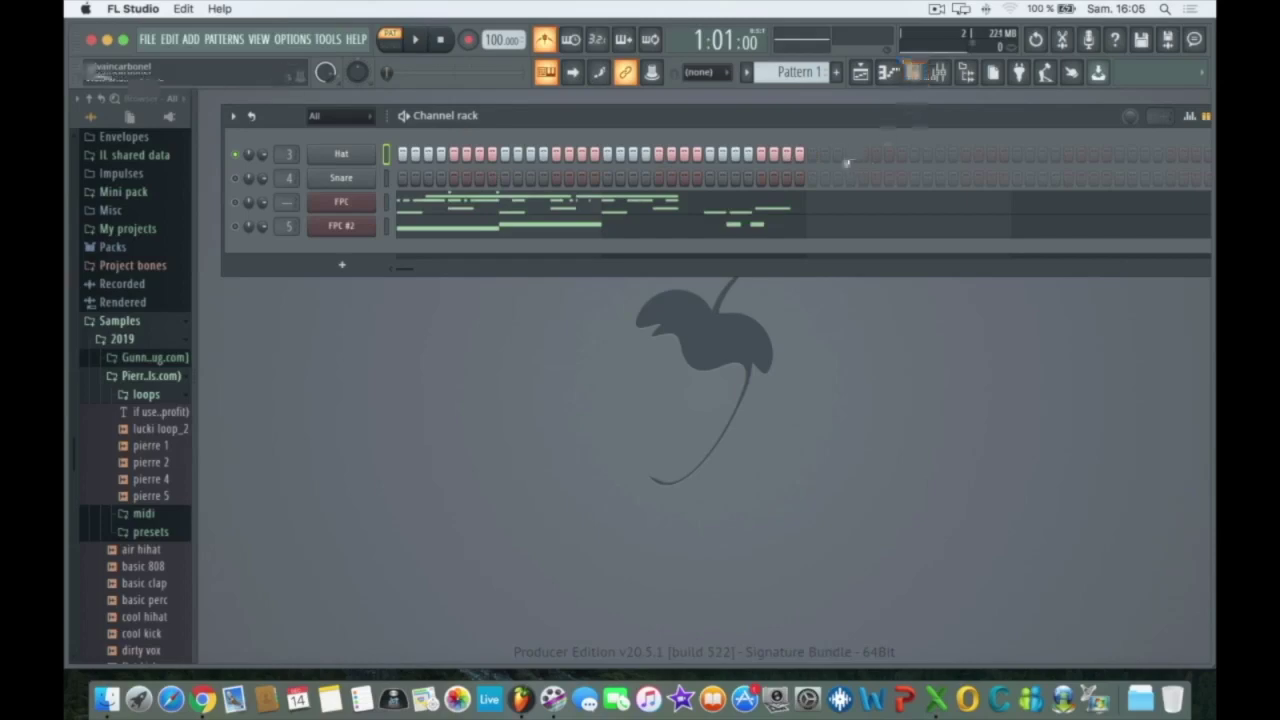
{"action": "key", "text": "space"}
{"action": "key", "text": "space"}
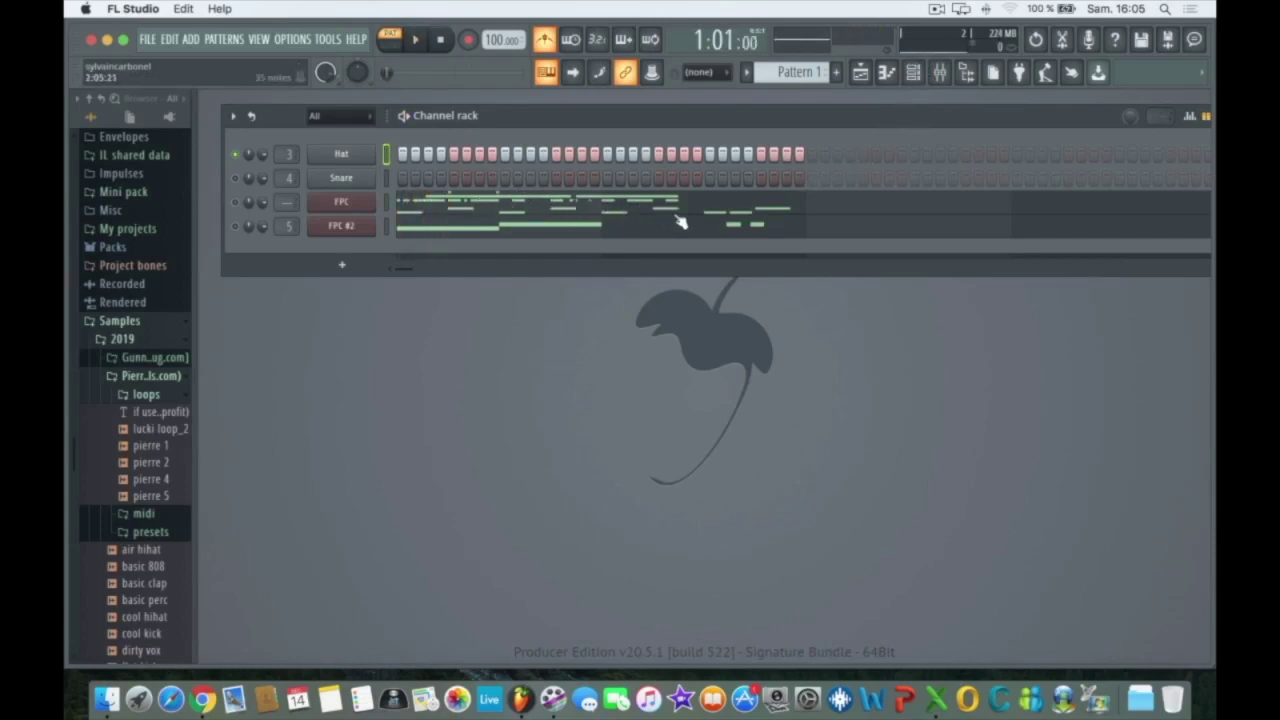
Step: Move and narrow the channel rack window while adding extra Hat steps past bar 2 and clearing them again
{"action": "left_click", "coordinate": [814, 155]}
{"action": "left_click", "coordinate": [1043, 155]}
{"action": "left_click_drag", "start_coordinate": [1098, 118], "coordinate": [1044, 120]}
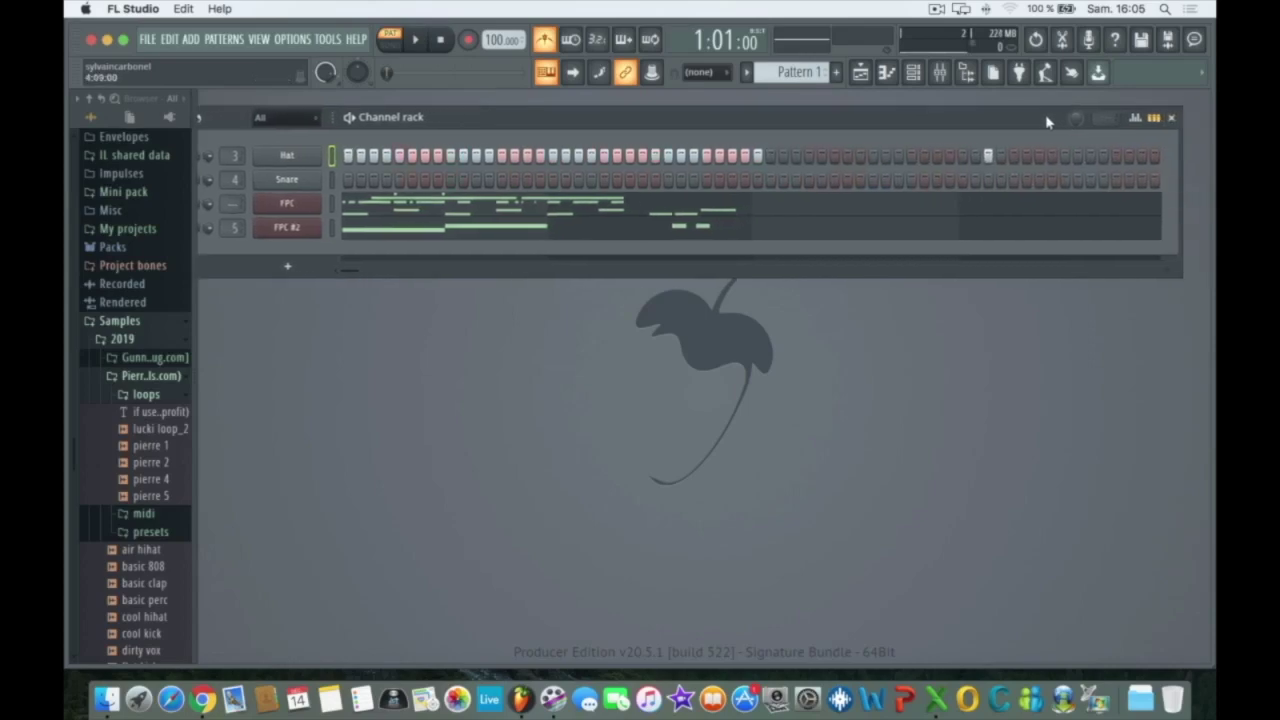
{"action": "left_click_drag", "start_coordinate": [1178, 270], "coordinate": [1130, 260]}
{"action": "left_click", "coordinate": [988, 157]}
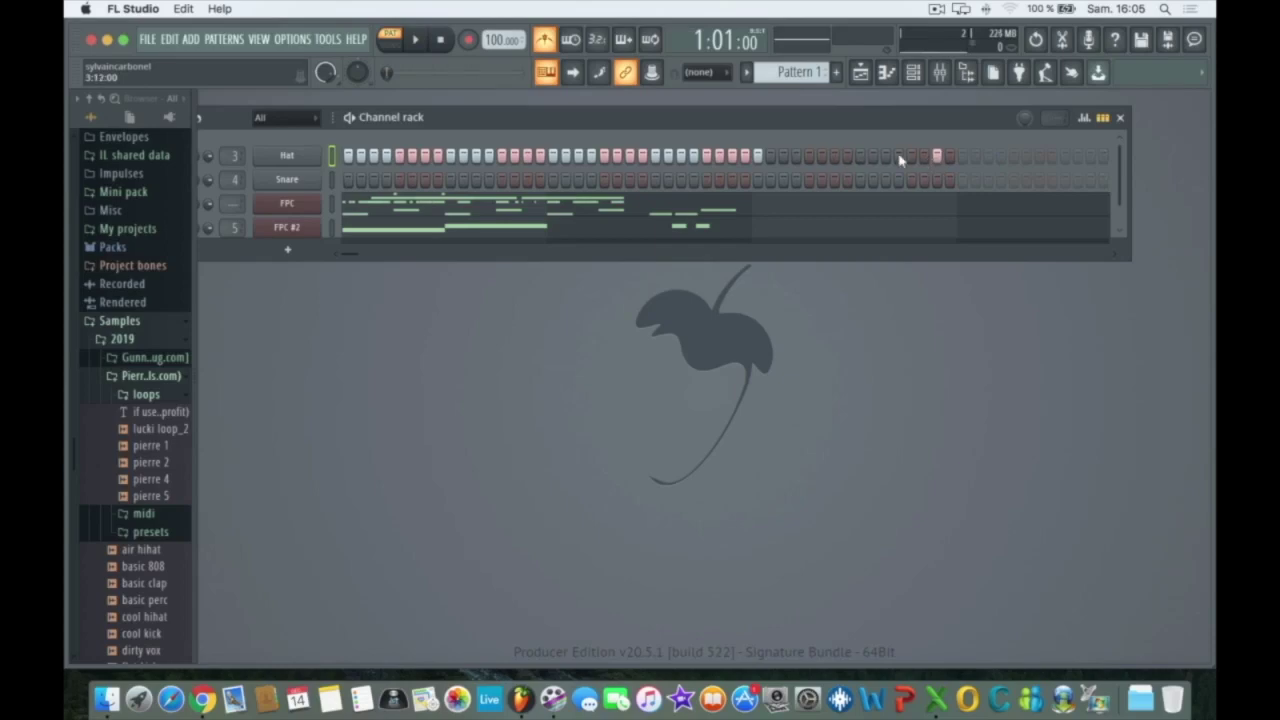
{"action": "left_click", "coordinate": [937, 157]}
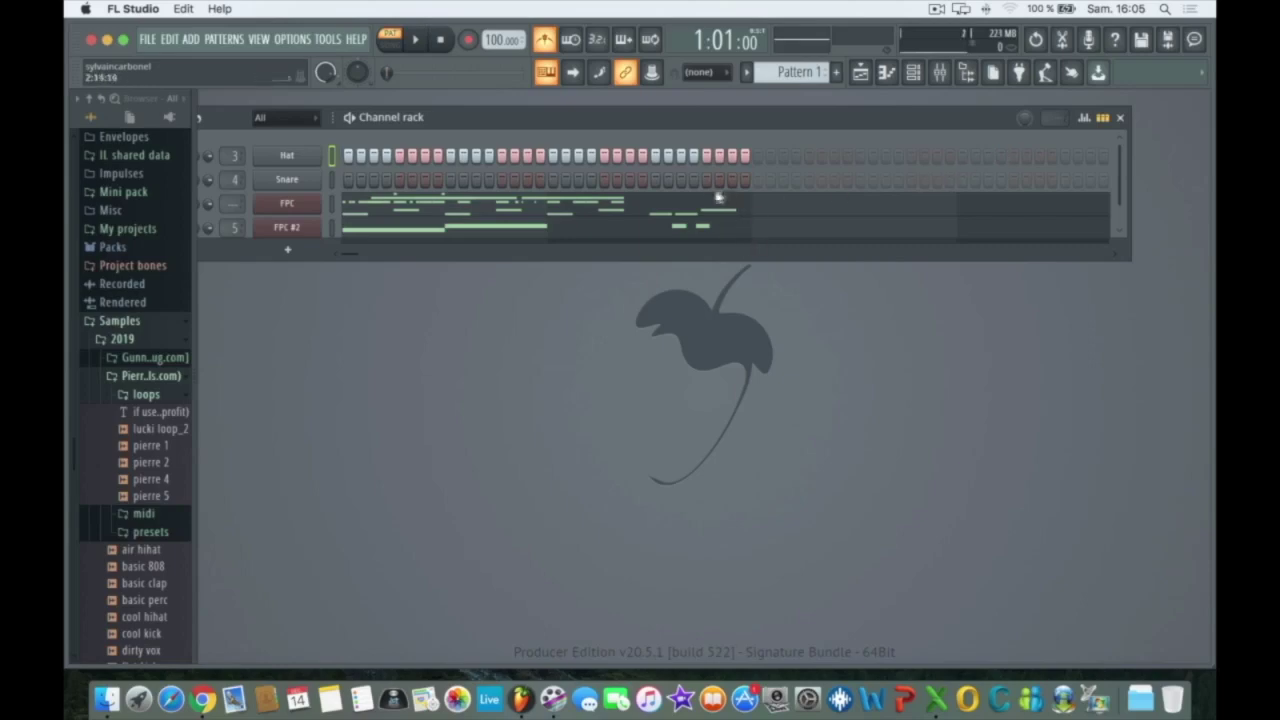
Step: Open FPC's notes in the piano roll, enlarge the window and zoom out to fit both bars
{"action": "left_click", "coordinate": [575, 206]}
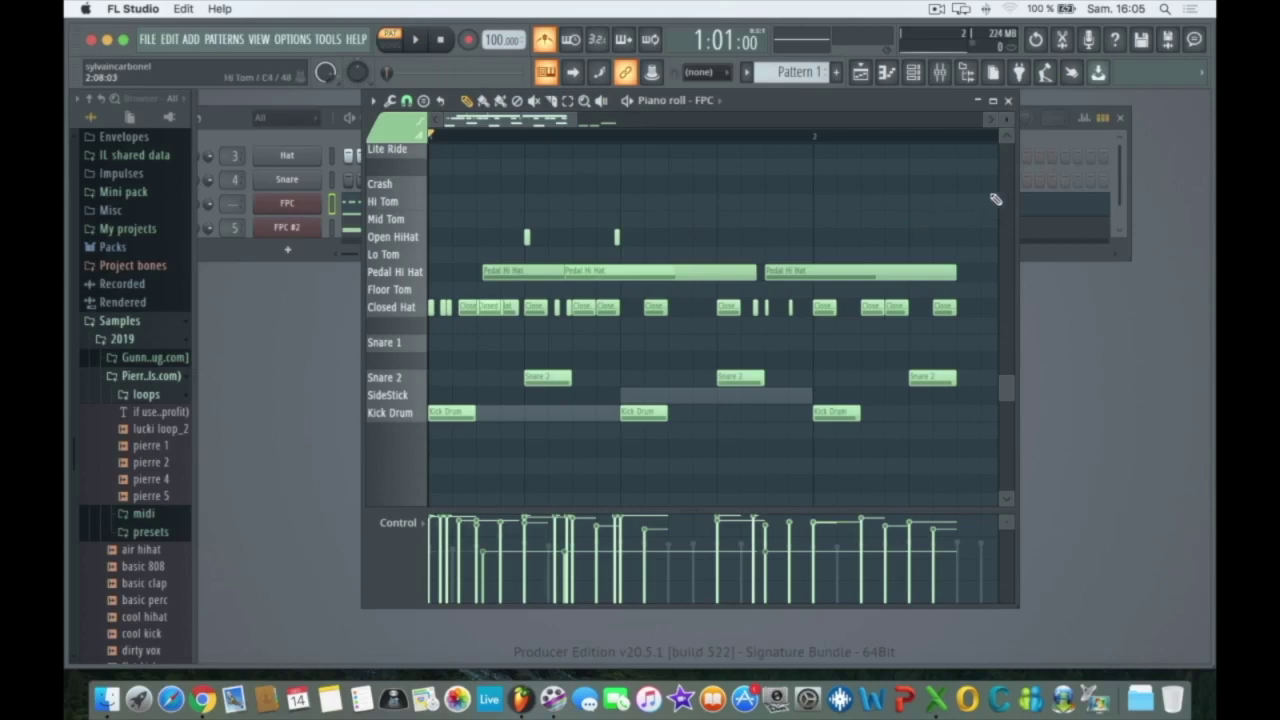
{"action": "left_click_drag", "start_coordinate": [883, 102], "coordinate": [658, 104]}
{"action": "left_click_drag", "start_coordinate": [793, 175], "coordinate": [1210, 164]}
{"action": "left_click_drag", "start_coordinate": [1028, 104], "coordinate": [1053, 92]}
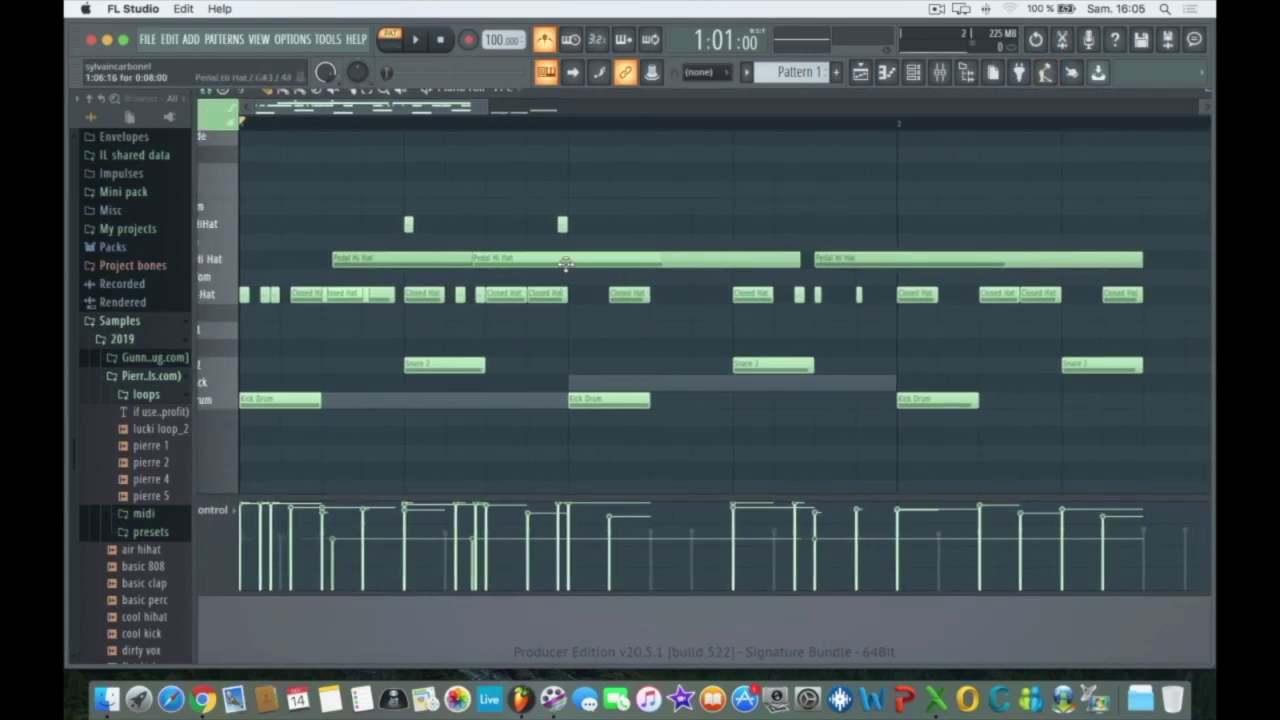
{"action": "scroll", "coordinate": [477, 140], "scroll_direction": "up", "scroll_amount": 4}
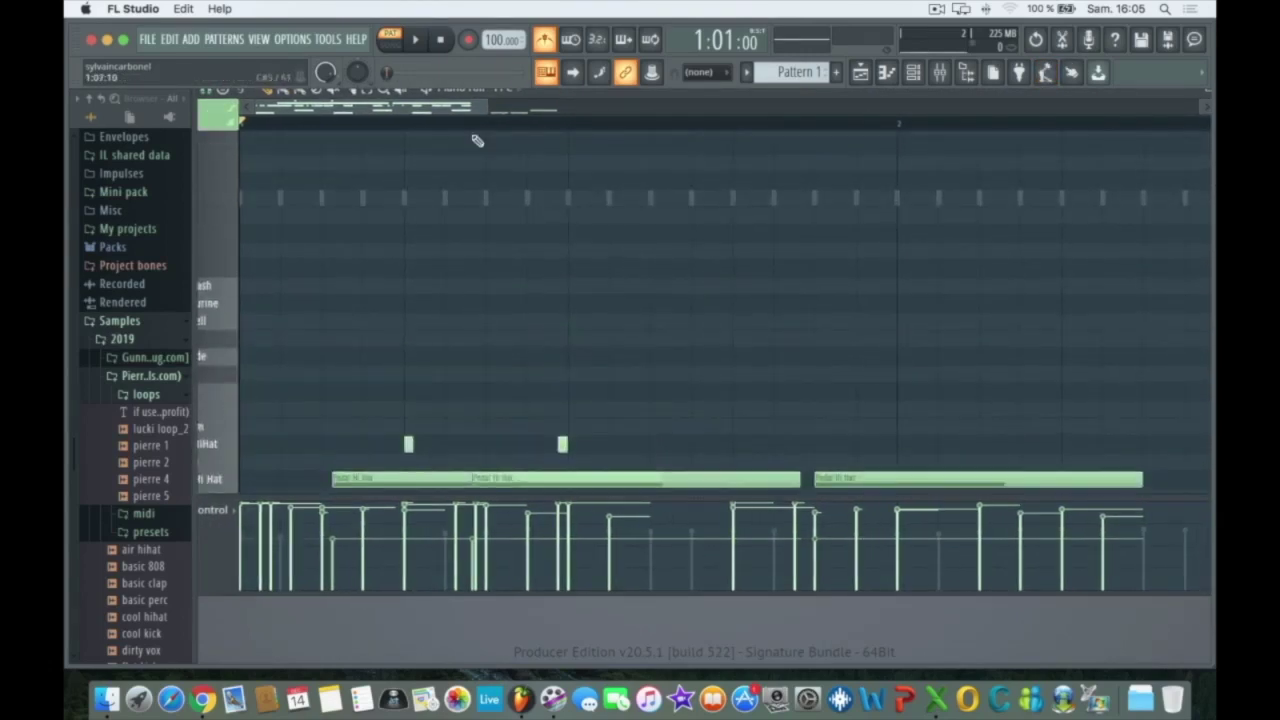
{"action": "left_click", "coordinate": [387, 95]}
{"action": "left_click", "coordinate": [505, 297]}
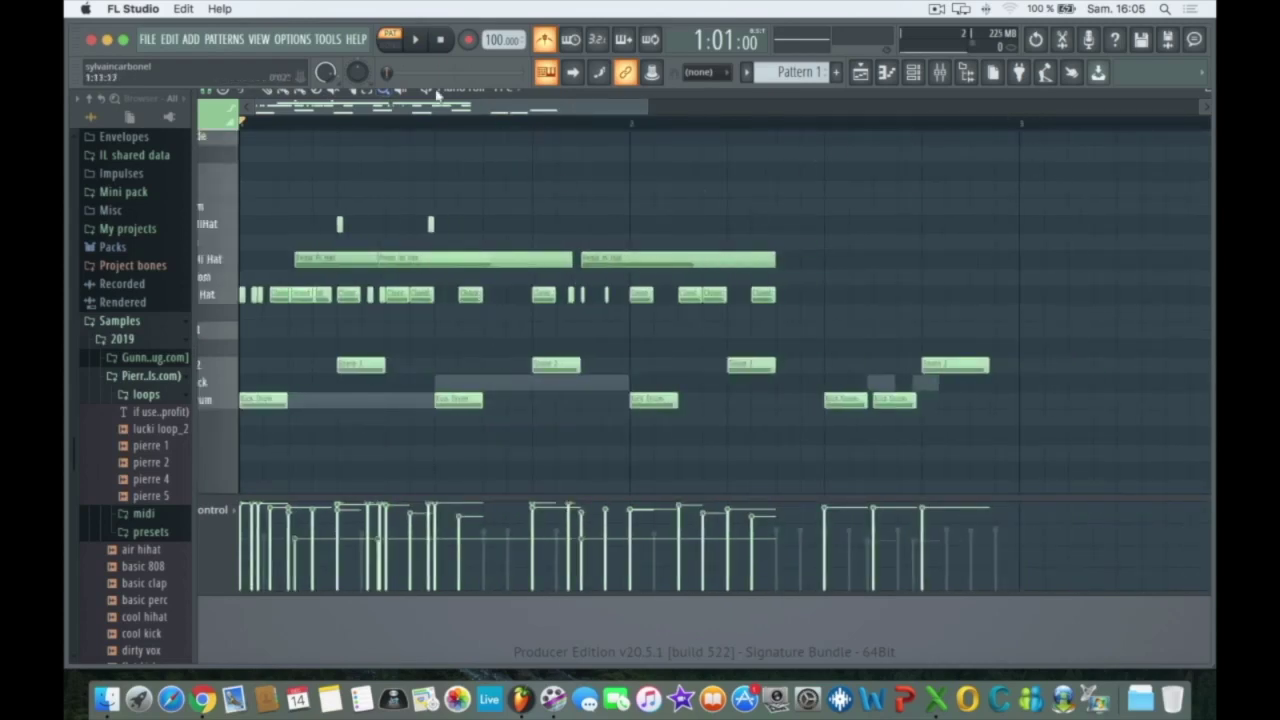
Step: Select all FPC notes before the last two kicks and final snare, paste a copy and move it further along the timeline
{"action": "left_click", "coordinate": [368, 96]}
{"action": "left_click_drag", "start_coordinate": [795, 165], "coordinate": [248, 490]}
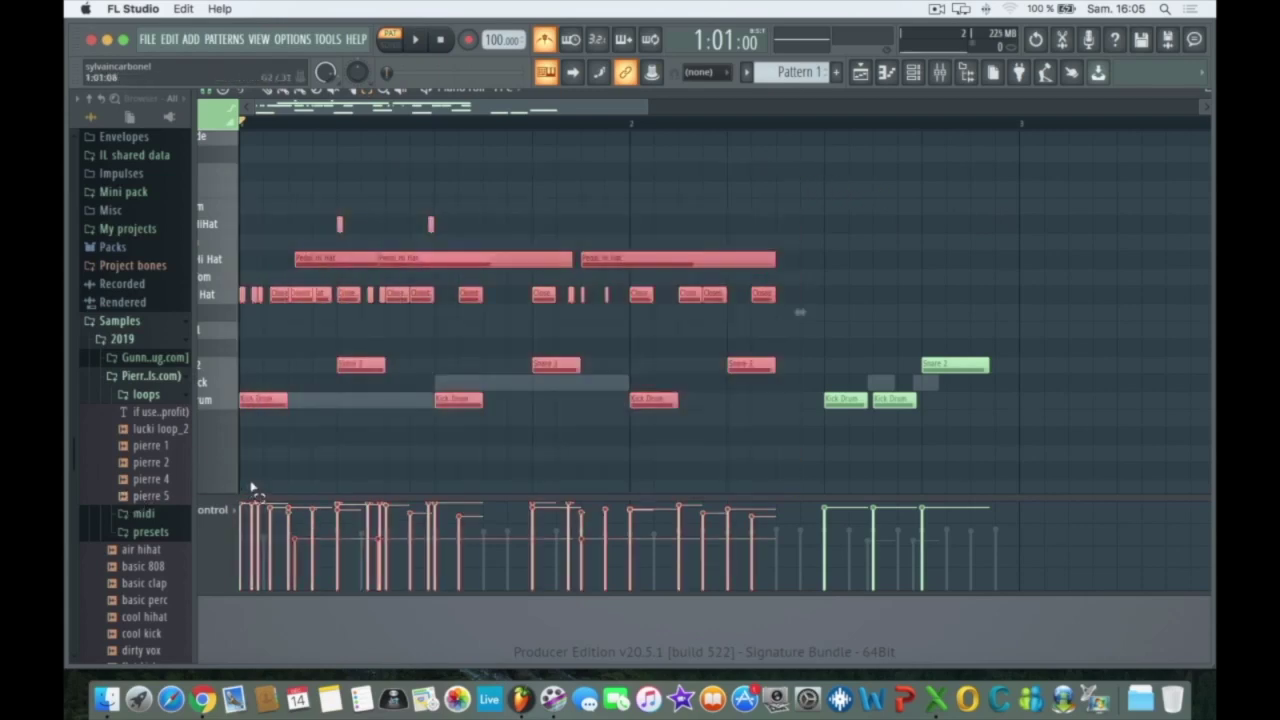
{"action": "scroll", "coordinate": [312, 178], "scroll_direction": "up", "scroll_amount": 3}
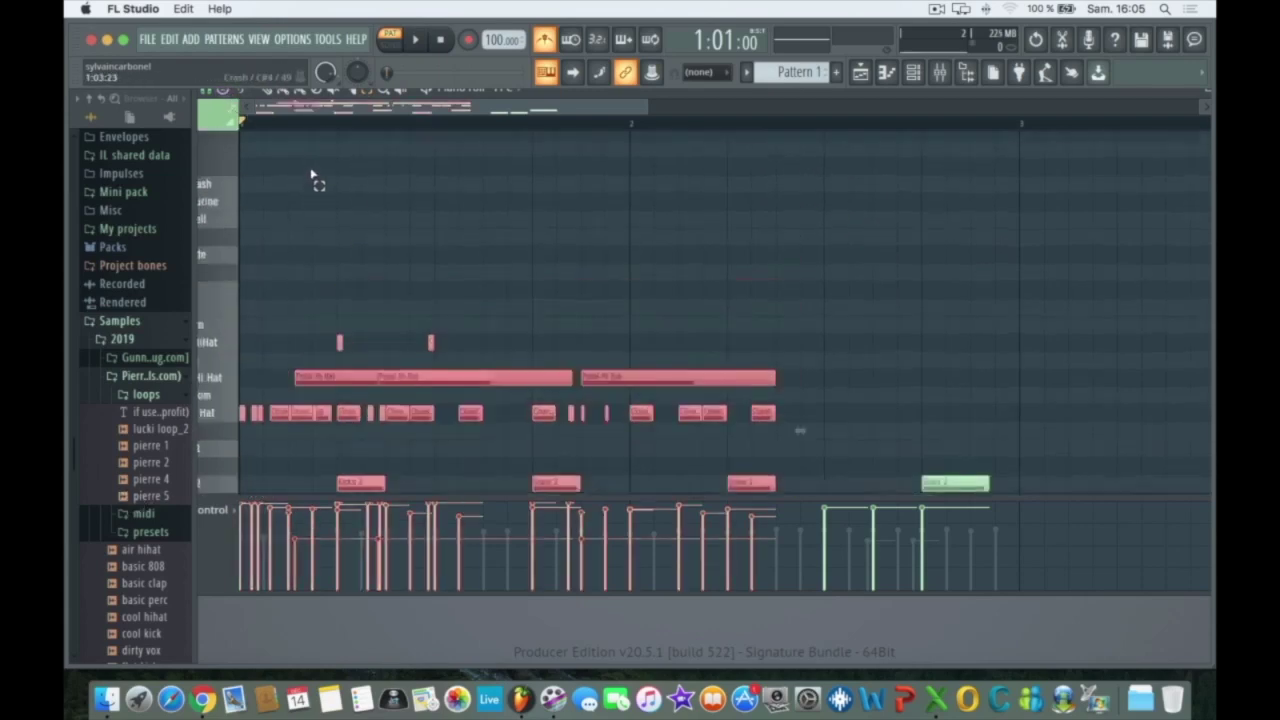
{"action": "scroll", "coordinate": [312, 178], "scroll_direction": "up", "scroll_amount": 2}
{"action": "key", "text": "super+v"}
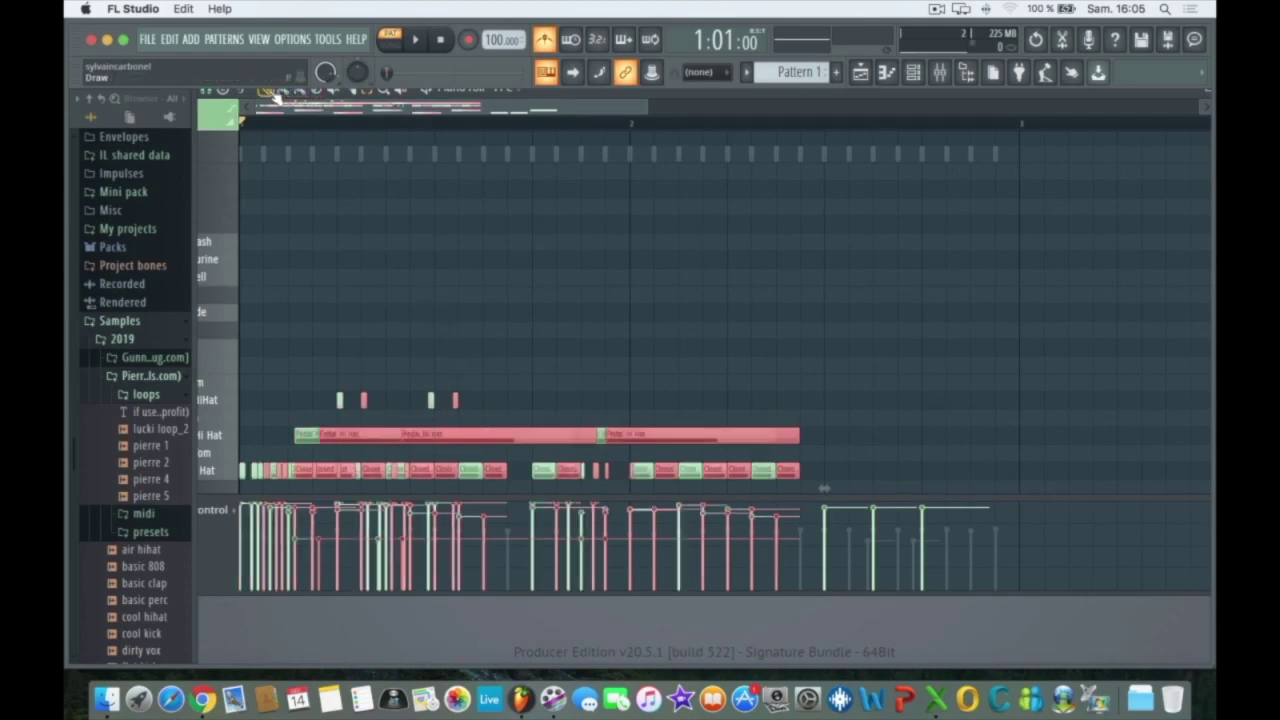
{"action": "left_click_drag", "start_coordinate": [358, 435], "coordinate": [877, 448]}
Step: Play the FPC pattern with the pasted notes briefly and stop it
{"action": "scroll", "coordinate": [817, 340], "scroll_direction": "right", "scroll_amount": 10}
{"action": "key", "text": "space"}
{"action": "key", "text": "space"}
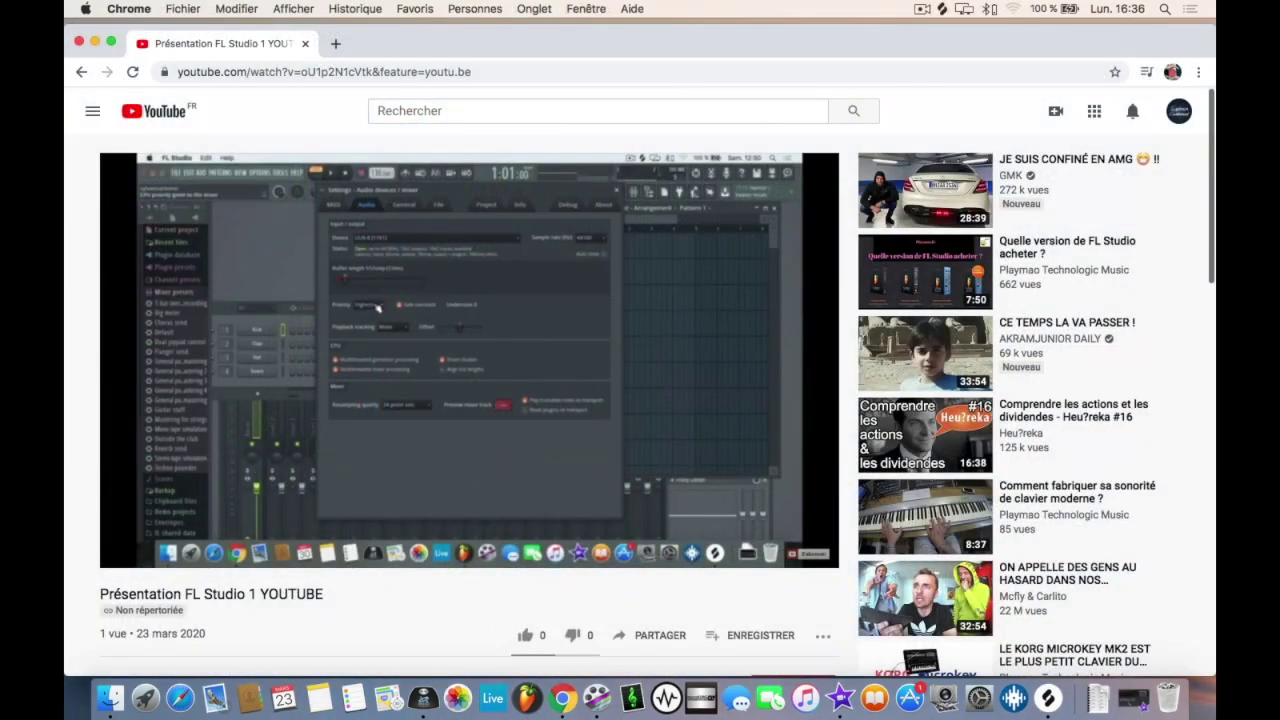
Step: On the YouTube page in Chrome, subscribe to Playmao Technologic Music and set its notifications to Toutes
{"action": "scroll", "coordinate": [640, 400], "scroll_direction": "down", "scroll_amount": 1}
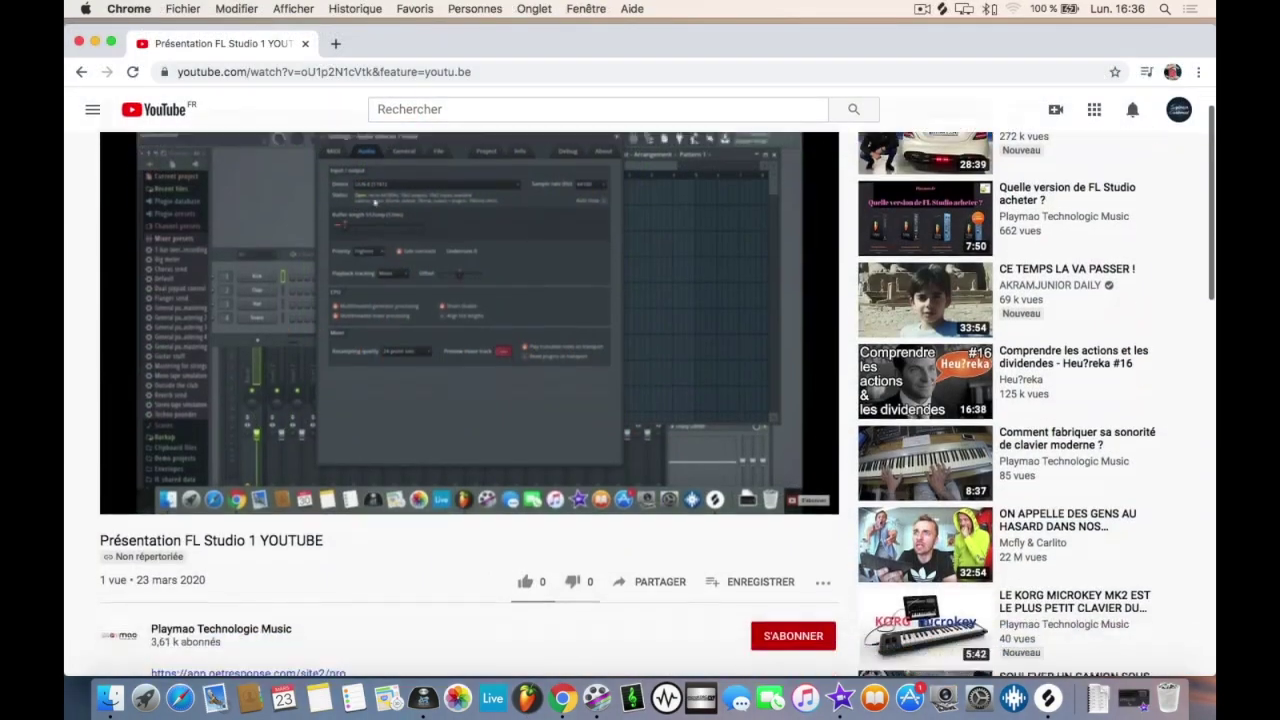
{"action": "scroll", "coordinate": [783, 603], "scroll_direction": "down", "scroll_amount": 1}
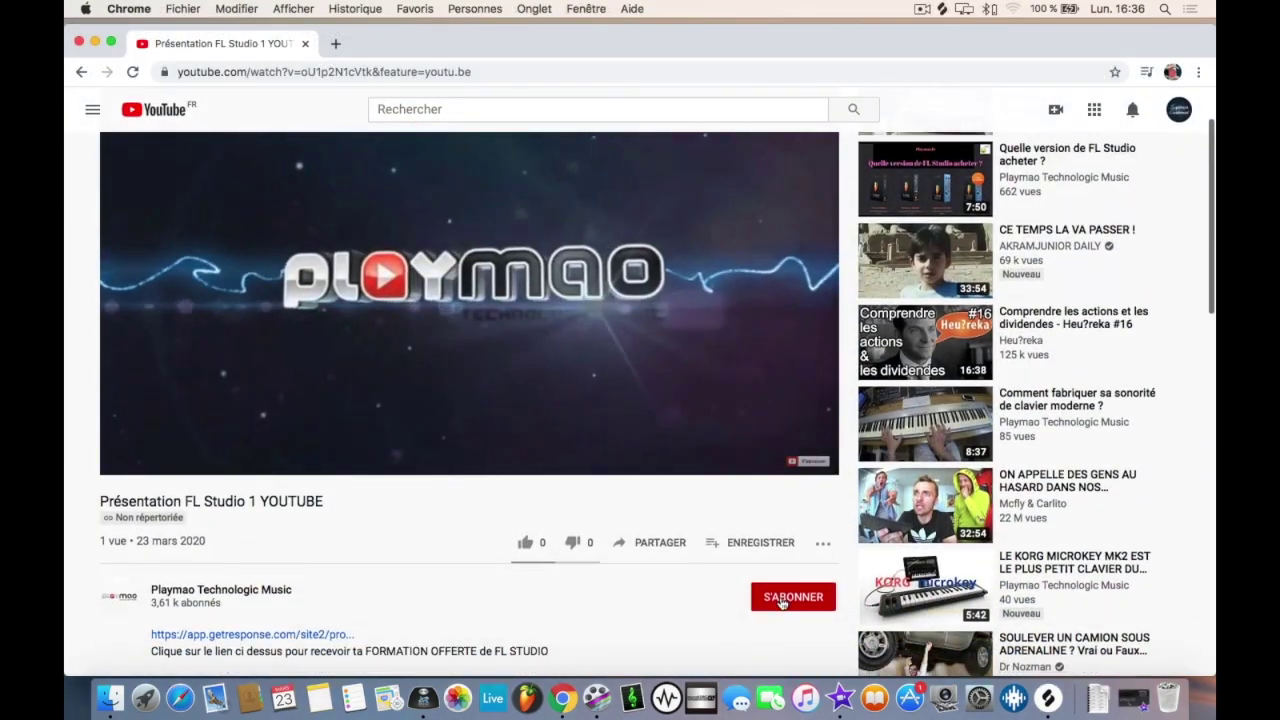
{"action": "left_click", "coordinate": [782, 600]}
{"action": "left_click", "coordinate": [824, 599]}
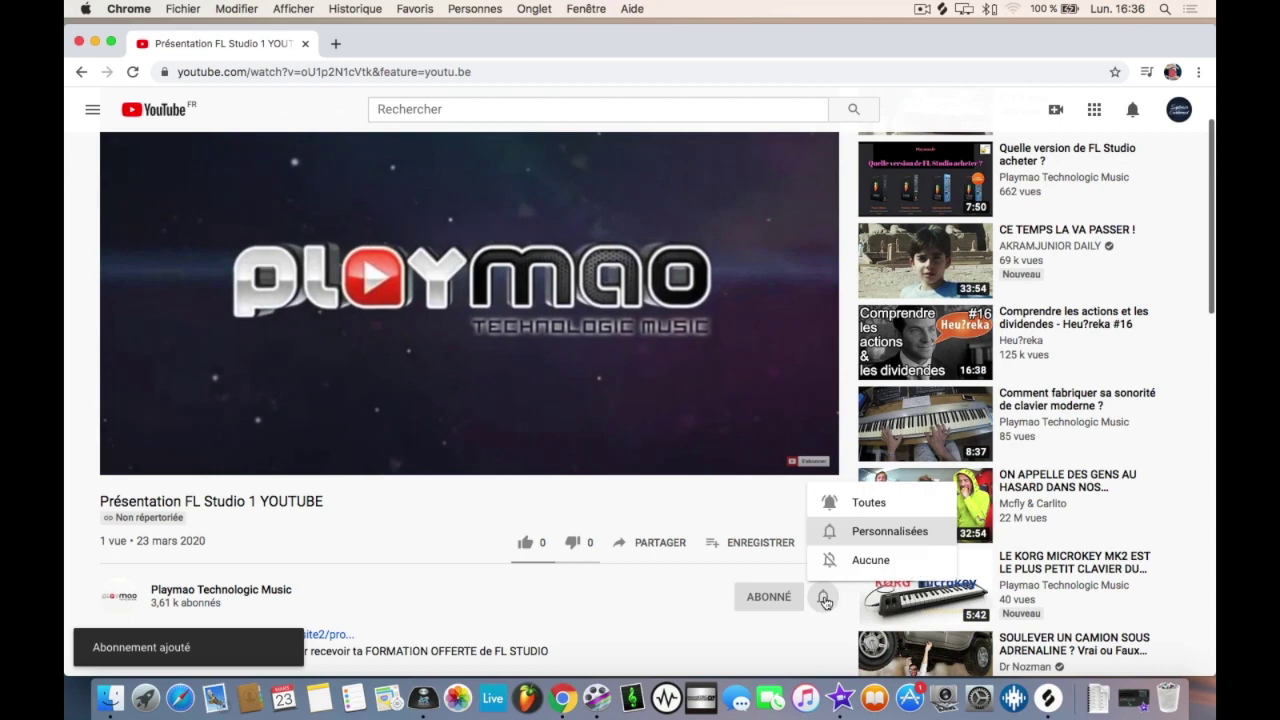
{"action": "left_click", "coordinate": [861, 503]}
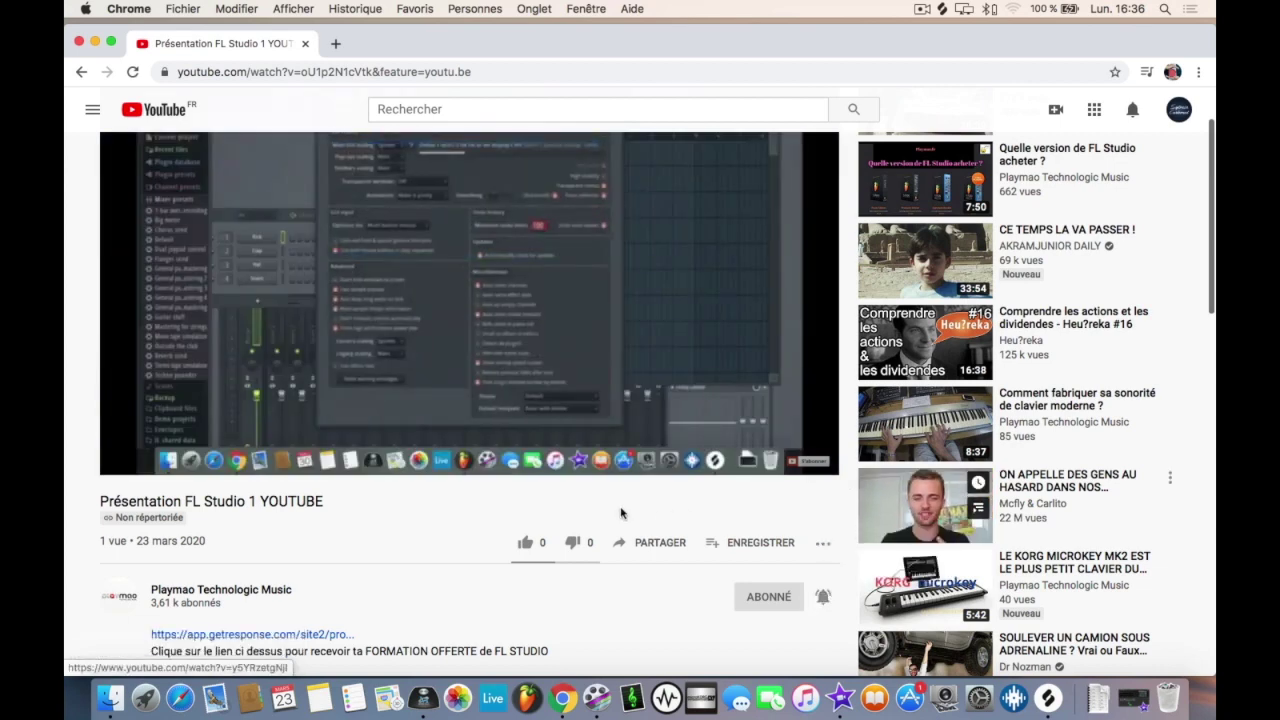
Step: Expand the video description to examine the free FL Studio training link, and return to the player
{"action": "scroll", "coordinate": [463, 533], "scroll_direction": "down", "scroll_amount": 2}
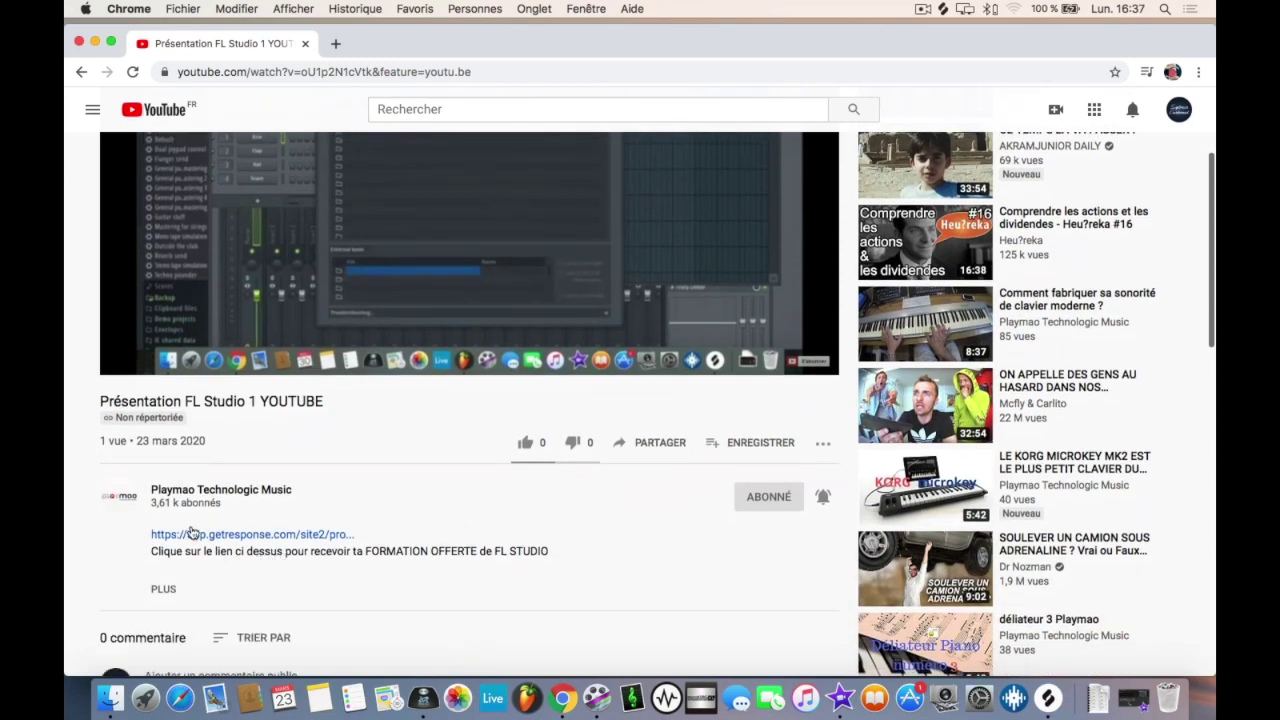
{"action": "left_click", "coordinate": [163, 590]}
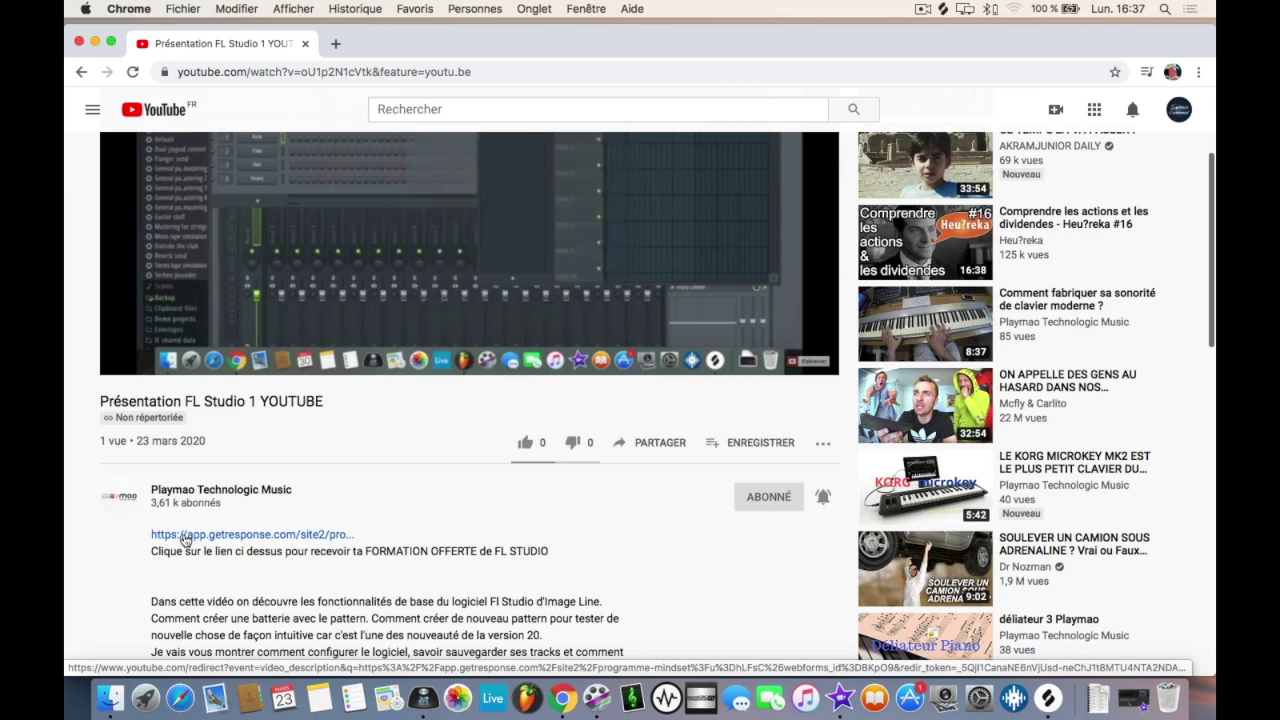
{"action": "scroll", "coordinate": [185, 540], "scroll_direction": "up", "scroll_amount": 1}
{"action": "scroll", "coordinate": [185, 540], "scroll_direction": "up", "scroll_amount": 3}
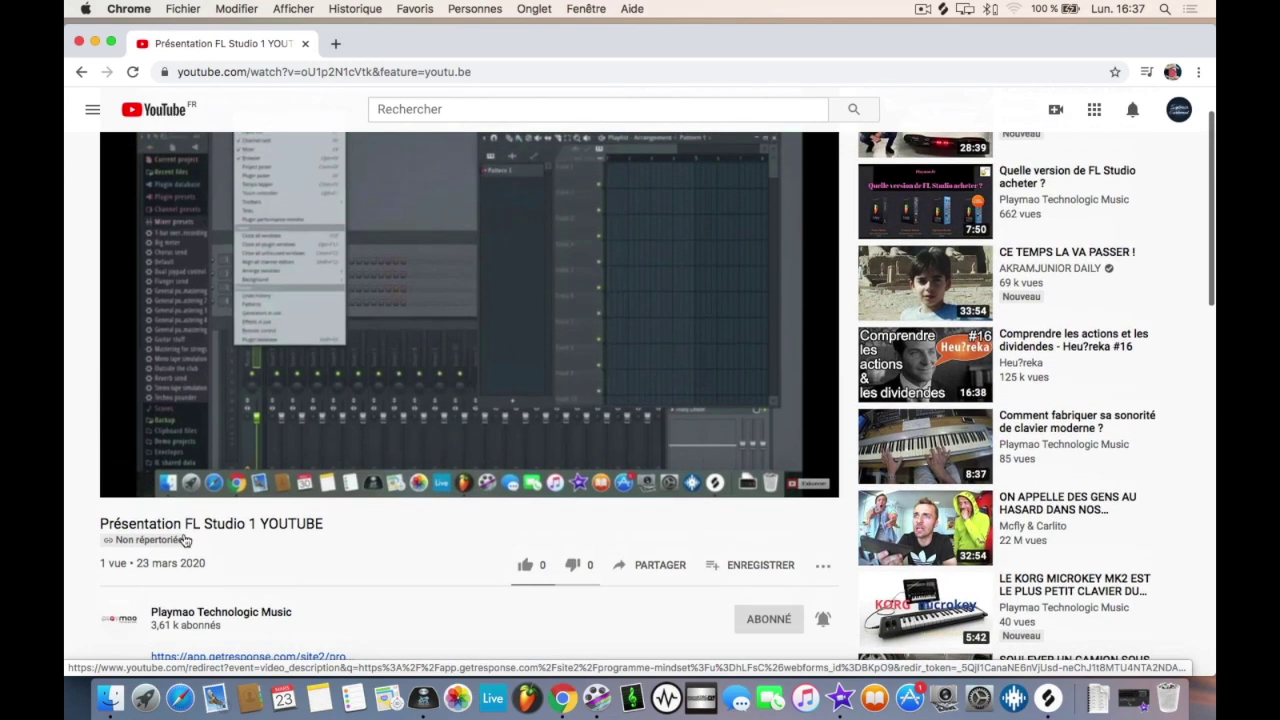
{"action": "scroll", "coordinate": [185, 540], "scroll_direction": "up", "scroll_amount": 1}
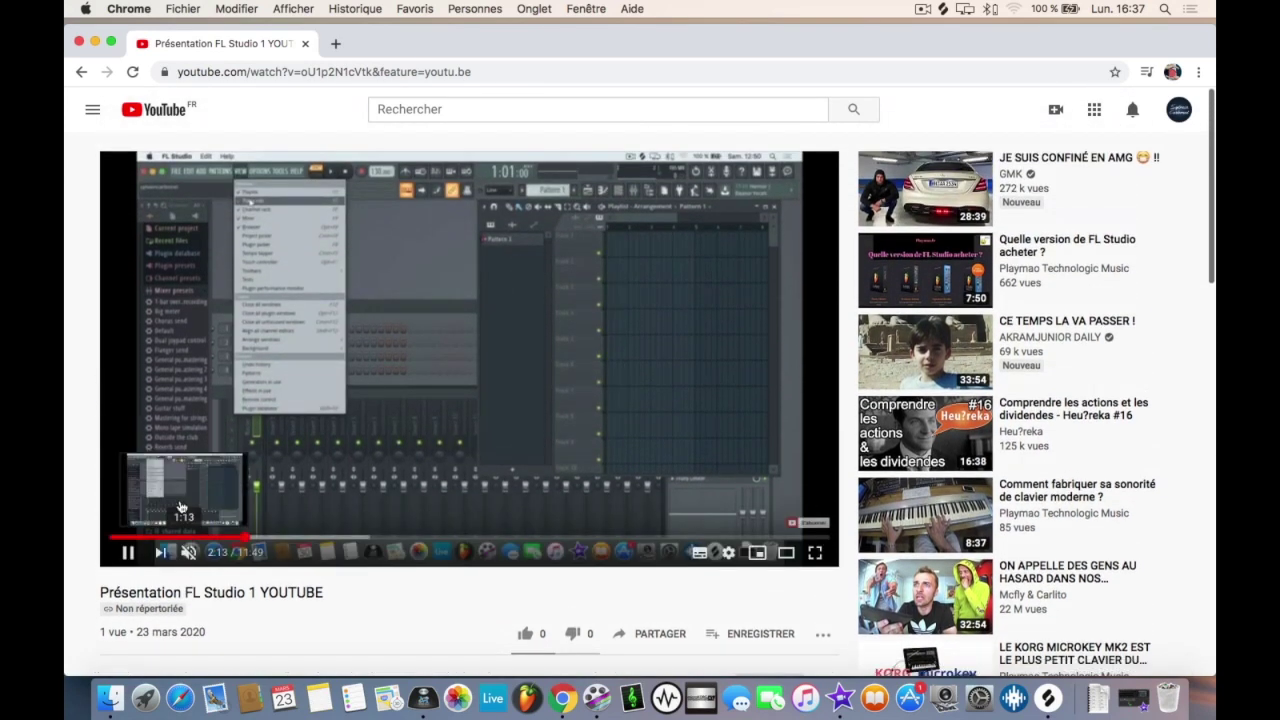